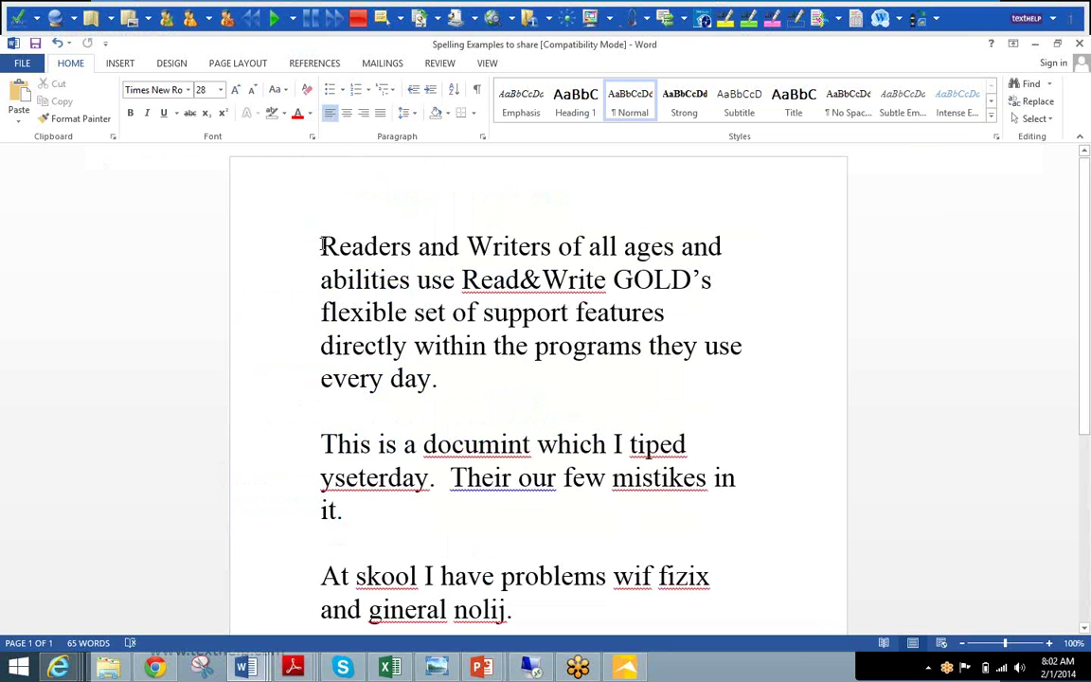
- Read the document's first paragraph aloud, pausing partway, and start reading aloud again from the second paragraph
{"action": "left_click", "coordinate": [273, 20]}
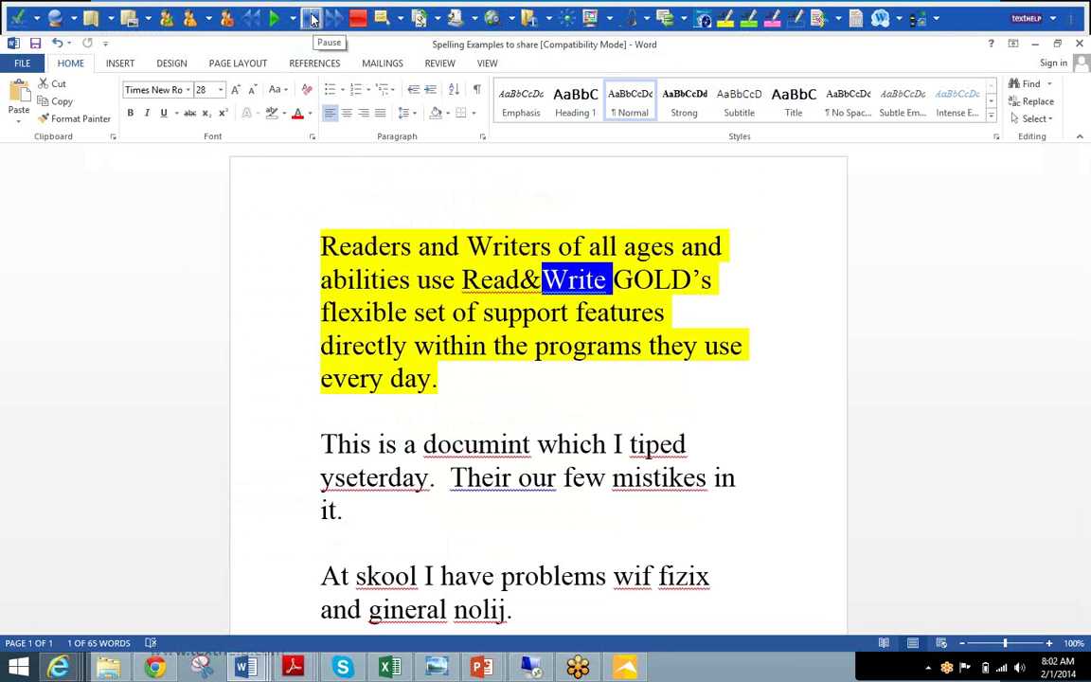
{"action": "left_click", "coordinate": [312, 19]}
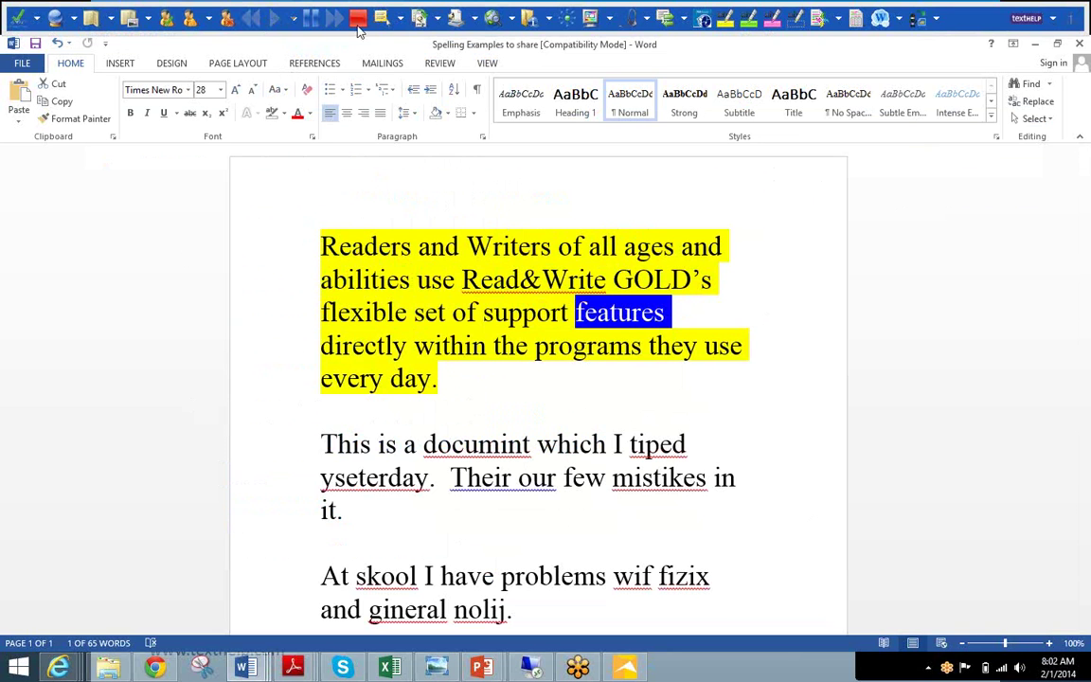
{"action": "left_click", "coordinate": [323, 445]}
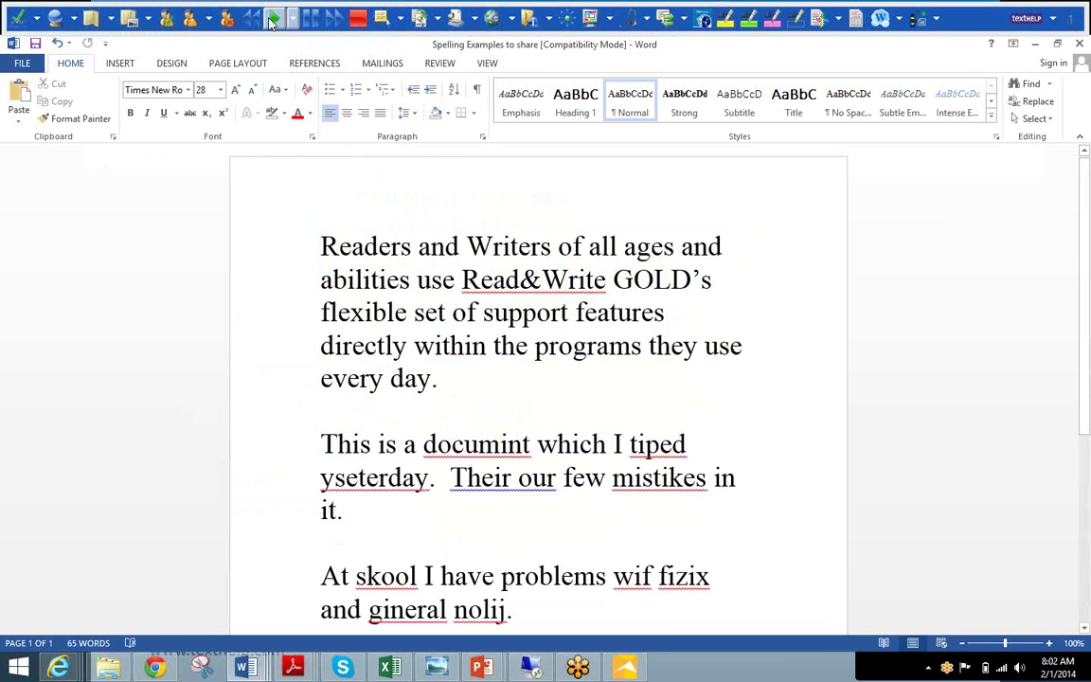
{"action": "left_click", "coordinate": [271, 19]}
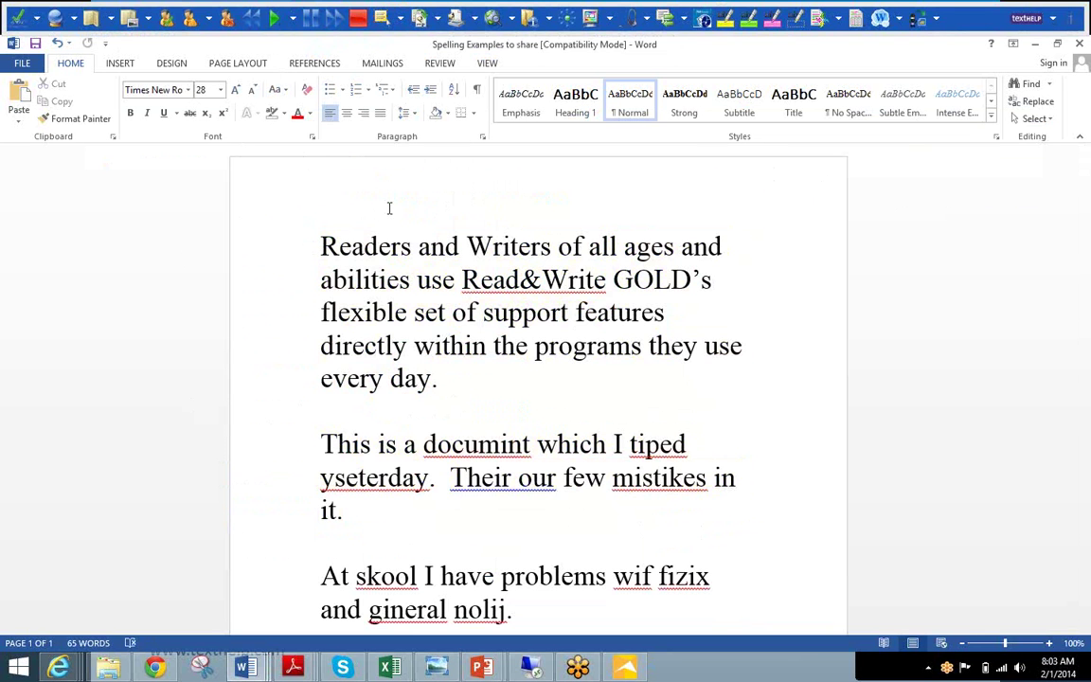
- Open the speech options and test the currently selected voice
{"action": "left_click", "coordinate": [293, 18]}
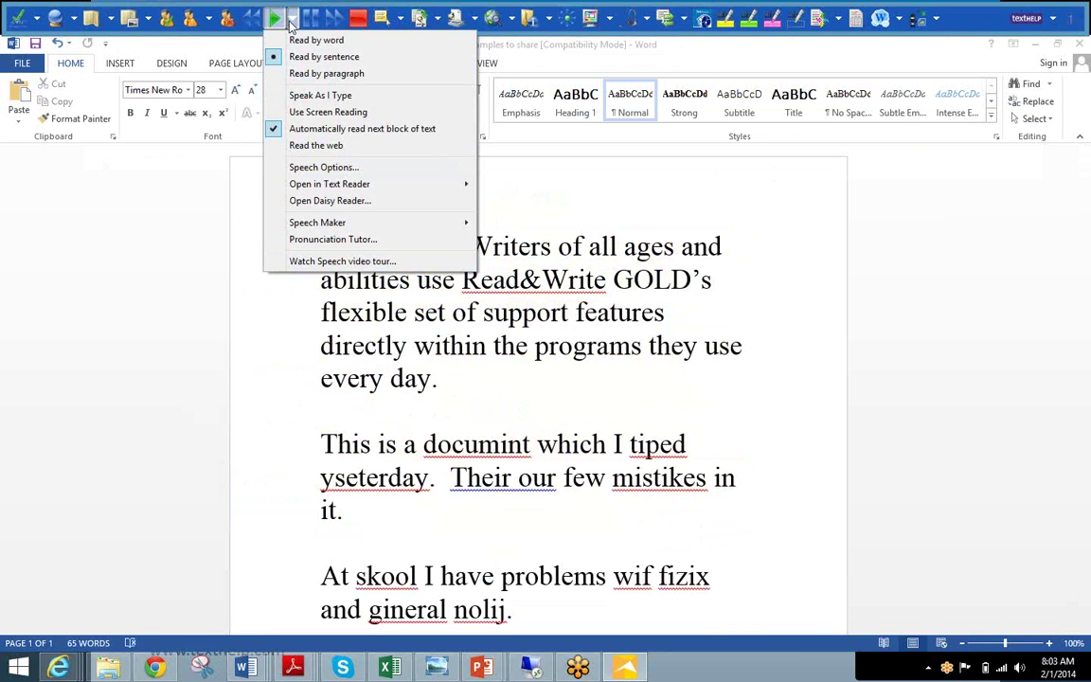
{"action": "left_click", "coordinate": [327, 167]}
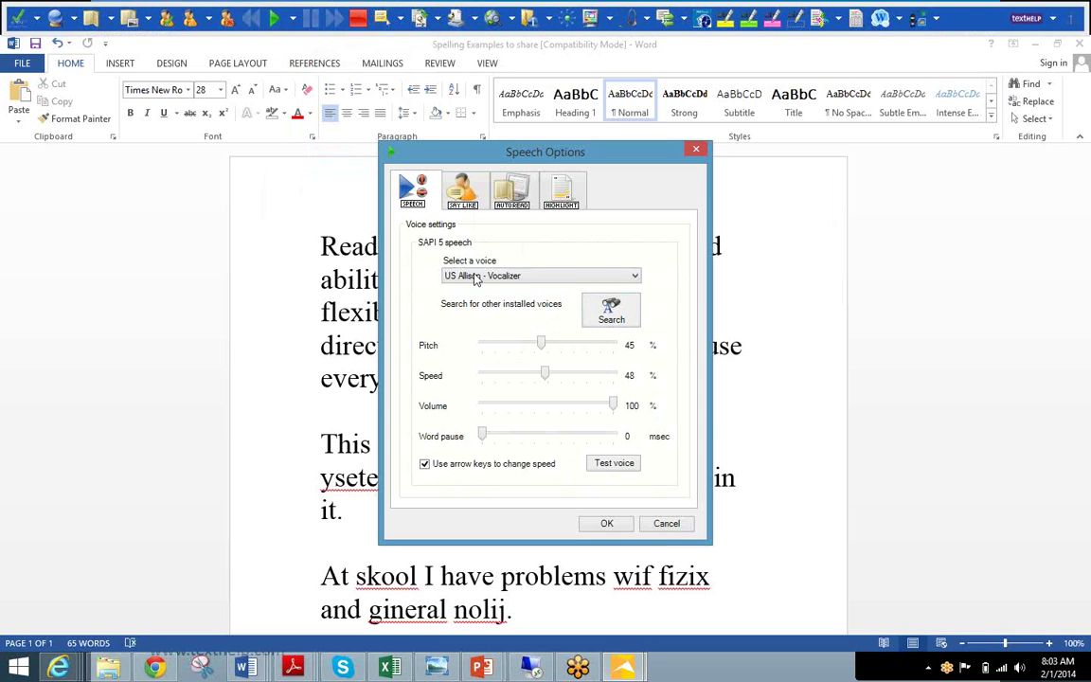
{"action": "left_click", "coordinate": [614, 463]}
- Switch the voice to US Tom - Vocalizer and test it at its current pitch and at 62% pitch
{"action": "left_click", "coordinate": [635, 279]}
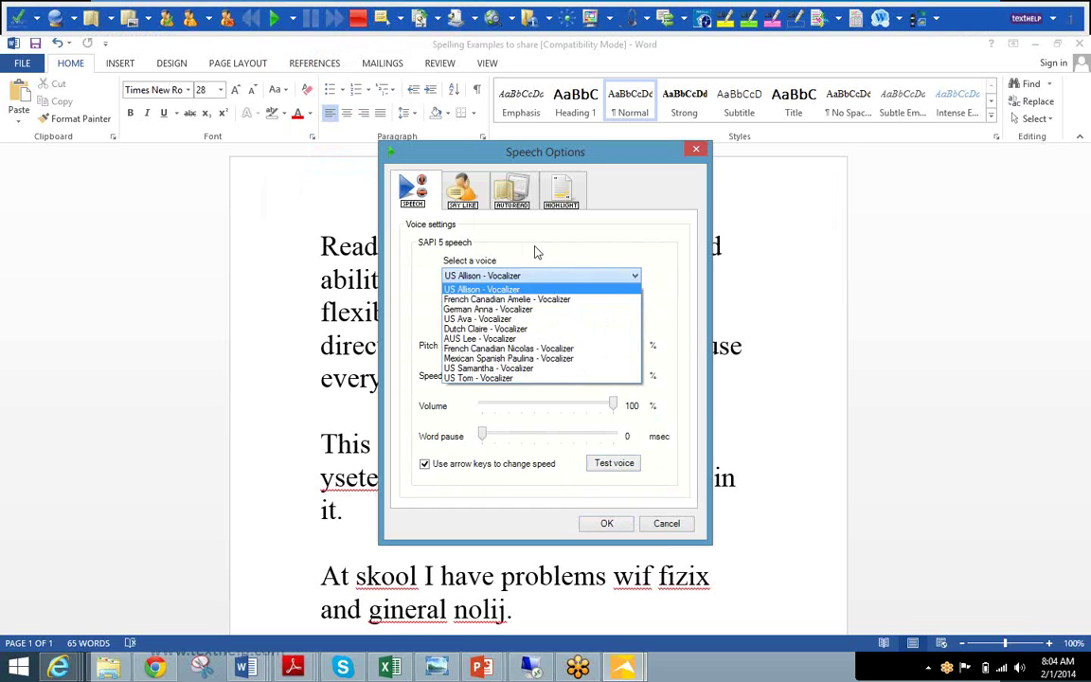
{"action": "left_click", "coordinate": [499, 379]}
{"action": "left_click", "coordinate": [612, 468]}
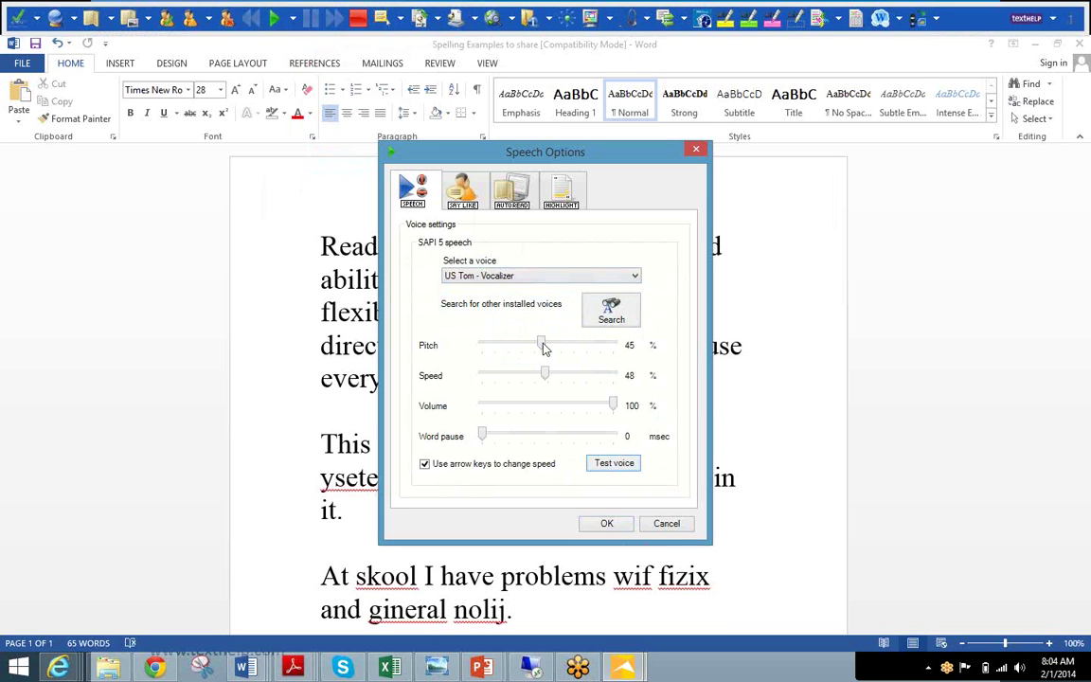
{"action": "left_click_drag", "start_coordinate": [542, 346], "coordinate": [567, 363]}
{"action": "left_click", "coordinate": [617, 464]}
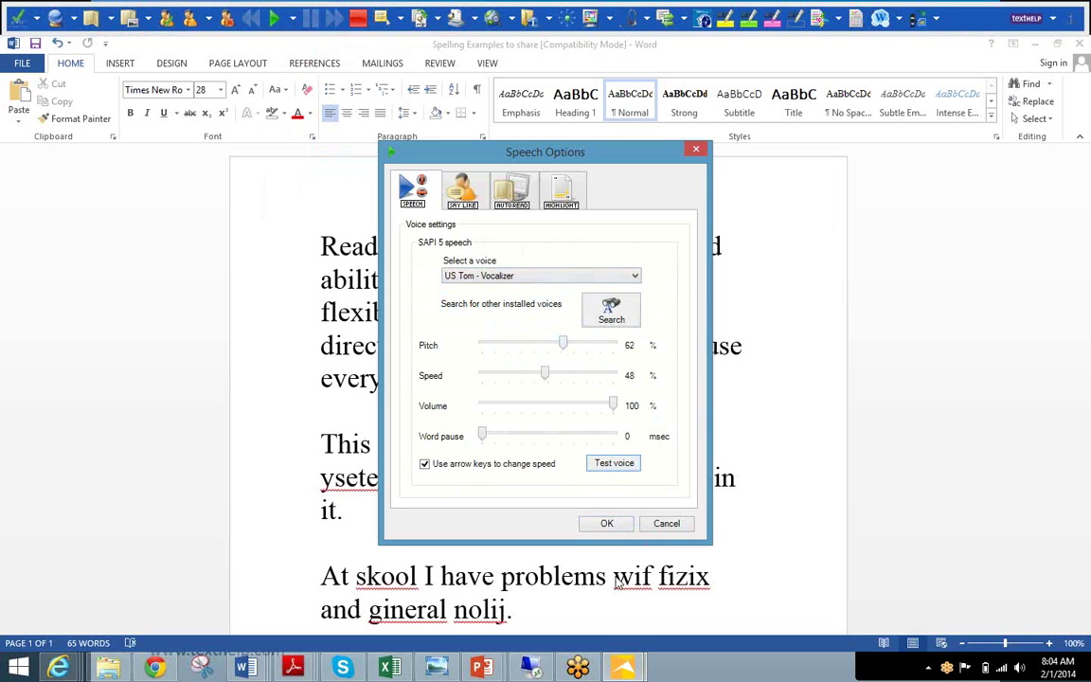
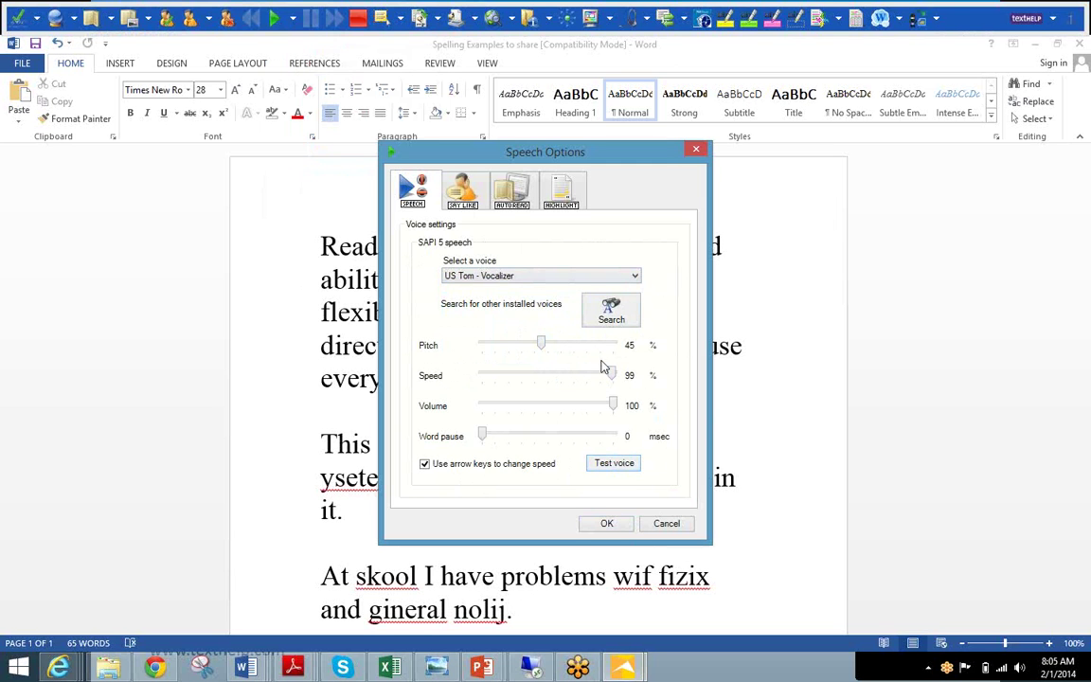
- Try a much slower speech speed and settle on 46%
{"action": "left_click_drag", "start_coordinate": [612, 374], "coordinate": [497, 374]}
{"action": "left_click_drag", "start_coordinate": [498, 375], "coordinate": [544, 377]}
- Test the voice with a 607 msec word pause, reduce the pause to 422 msec and lower the volume to 46%
{"action": "left_click_drag", "start_coordinate": [482, 436], "coordinate": [560, 451]}
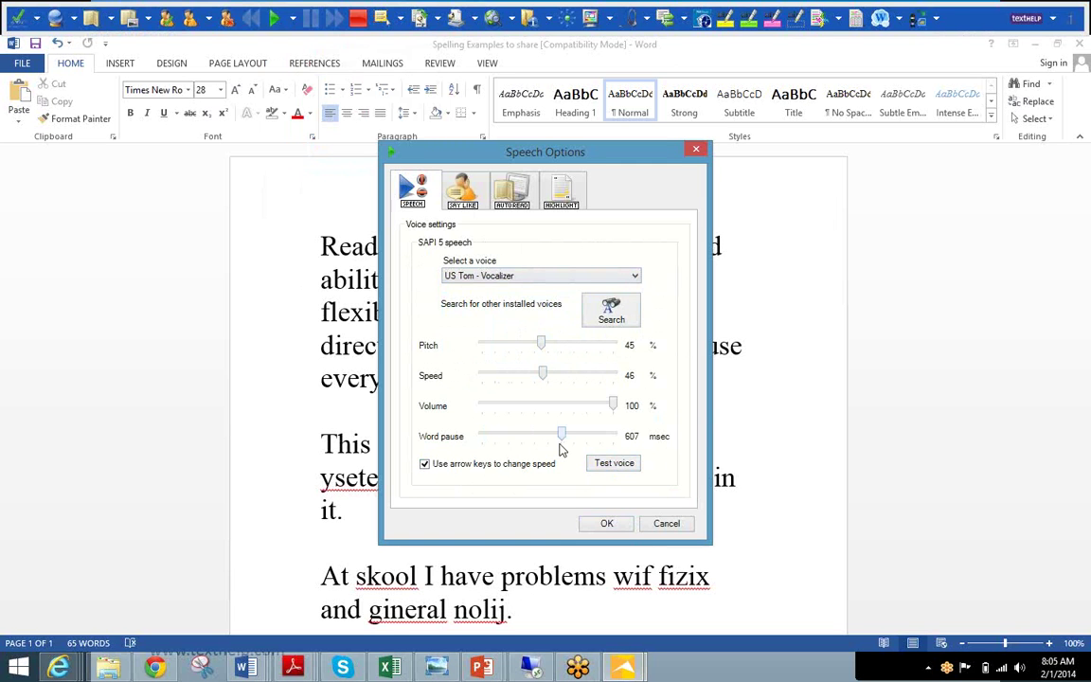
{"action": "left_click", "coordinate": [612, 467]}
{"action": "left_click_drag", "start_coordinate": [563, 436], "coordinate": [537, 436]}
{"action": "left_click_drag", "start_coordinate": [612, 406], "coordinate": [539, 407]}
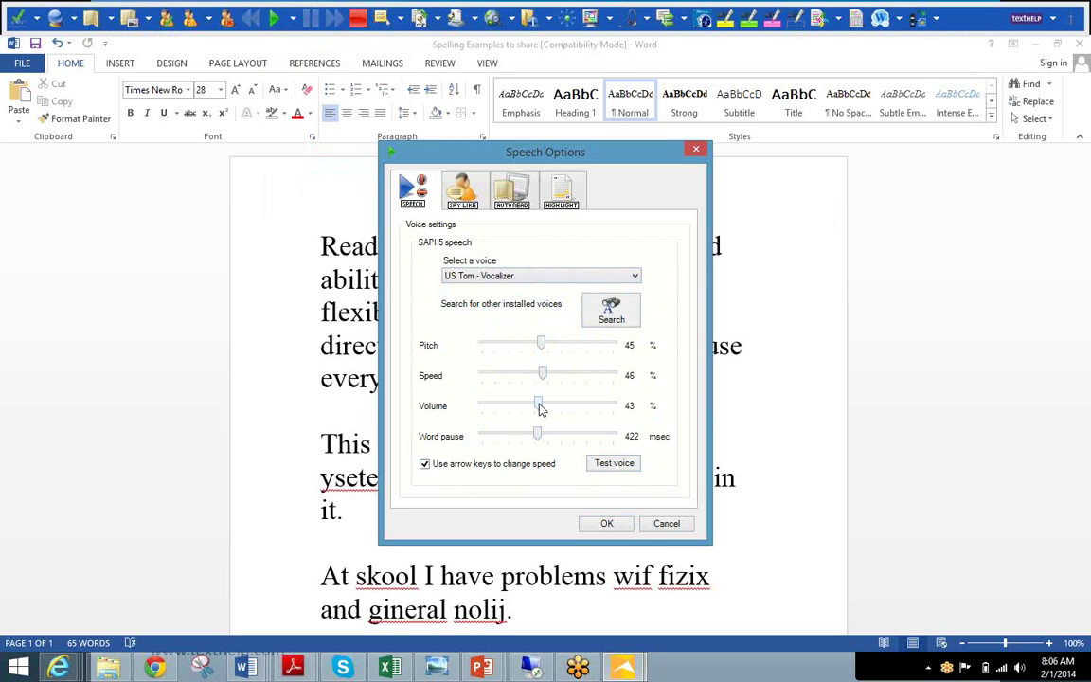
- Examine the selectable voices and the full list of installed SAPI 5 voices, accepting the list with its existing selections
{"action": "left_click", "coordinate": [637, 277]}
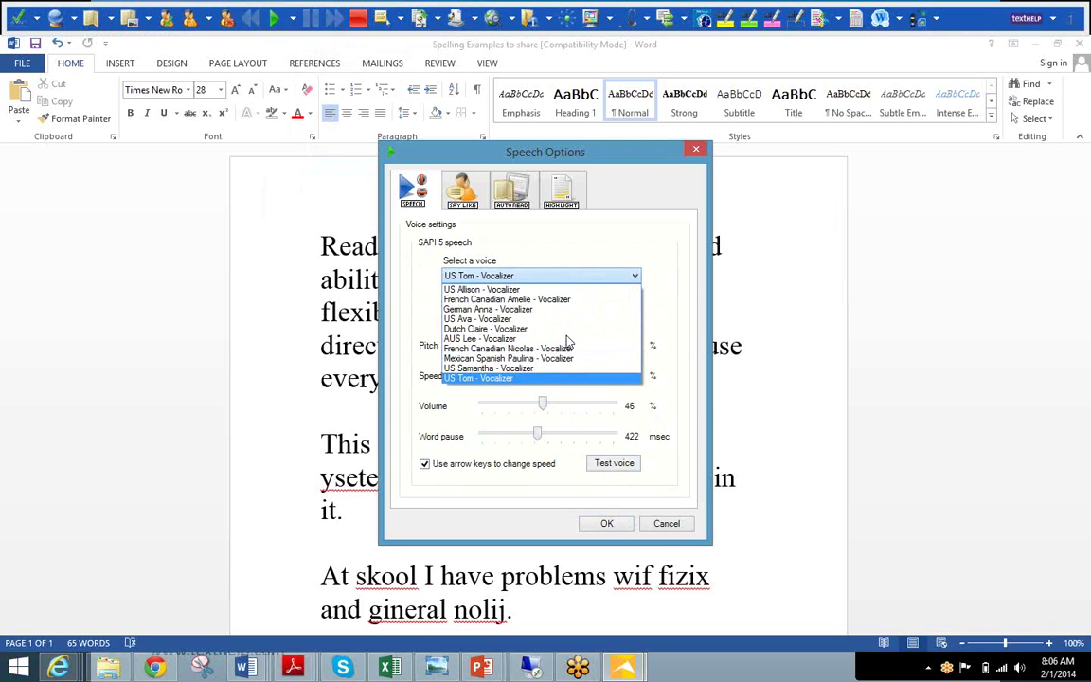
{"action": "left_click", "coordinate": [662, 276]}
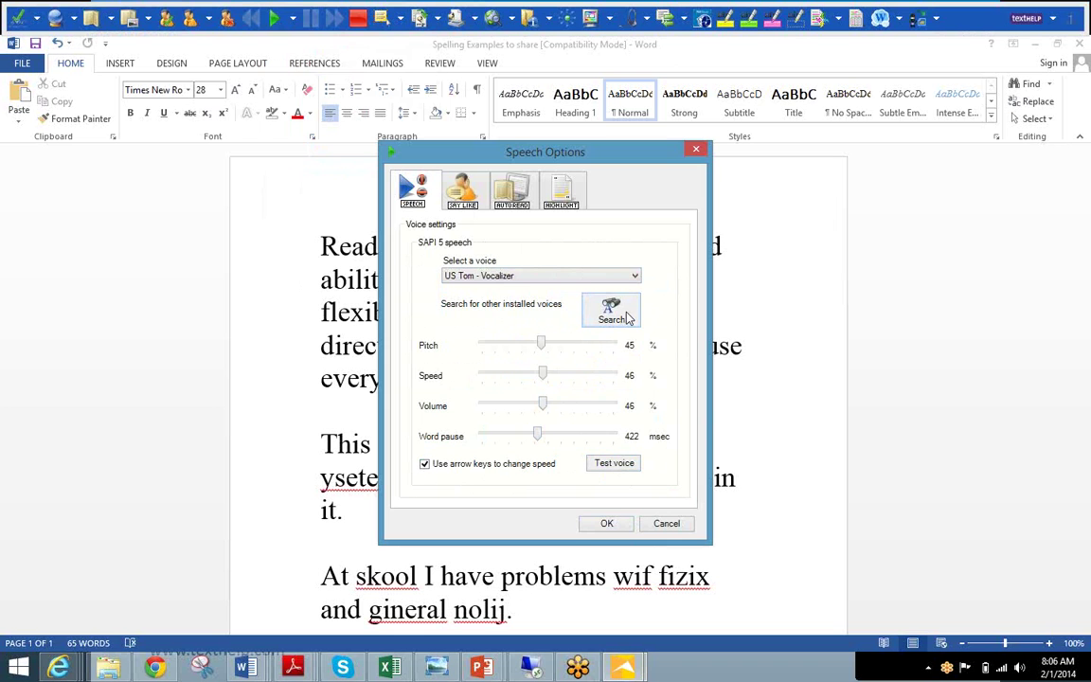
{"action": "left_click", "coordinate": [611, 312]}
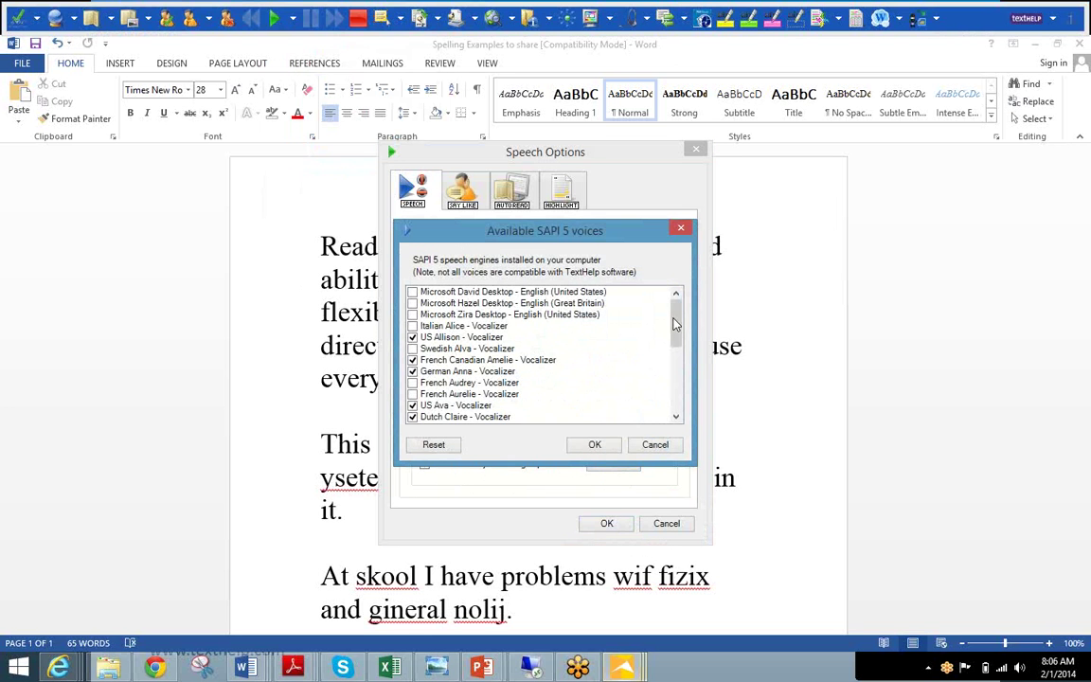
{"action": "left_click_drag", "start_coordinate": [676, 312], "coordinate": [677, 393]}
{"action": "scroll", "coordinate": [661, 319], "scroll_direction": "up", "scroll_amount": 7}
{"action": "left_click_drag", "start_coordinate": [677, 327], "coordinate": [677, 361]}
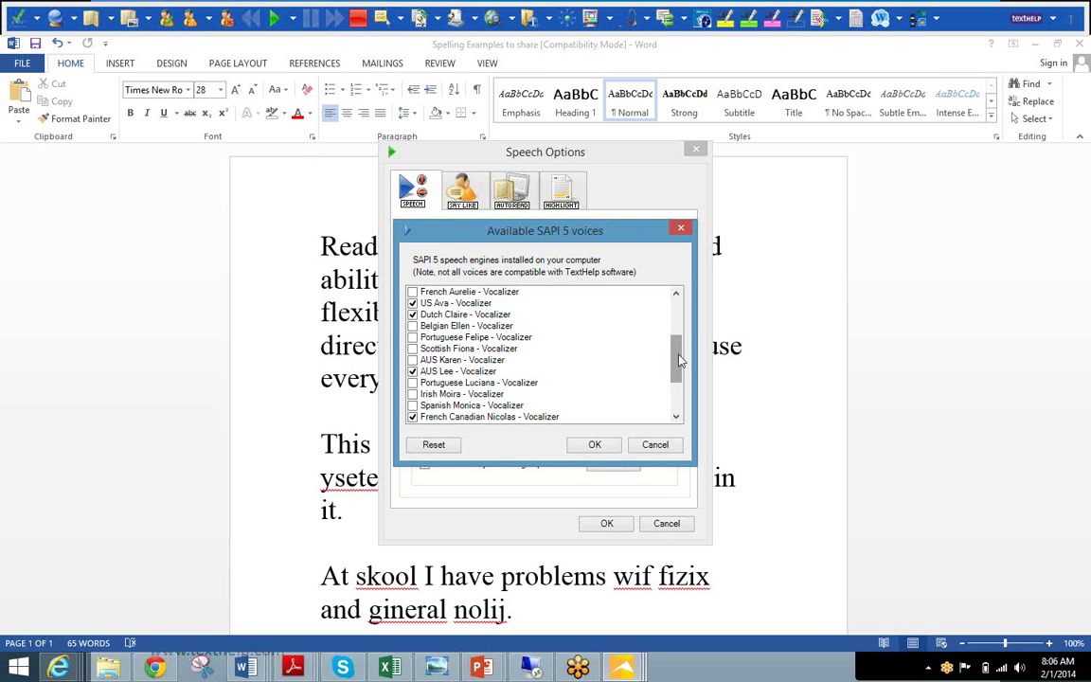
{"action": "left_click_drag", "start_coordinate": [679, 358], "coordinate": [679, 369]}
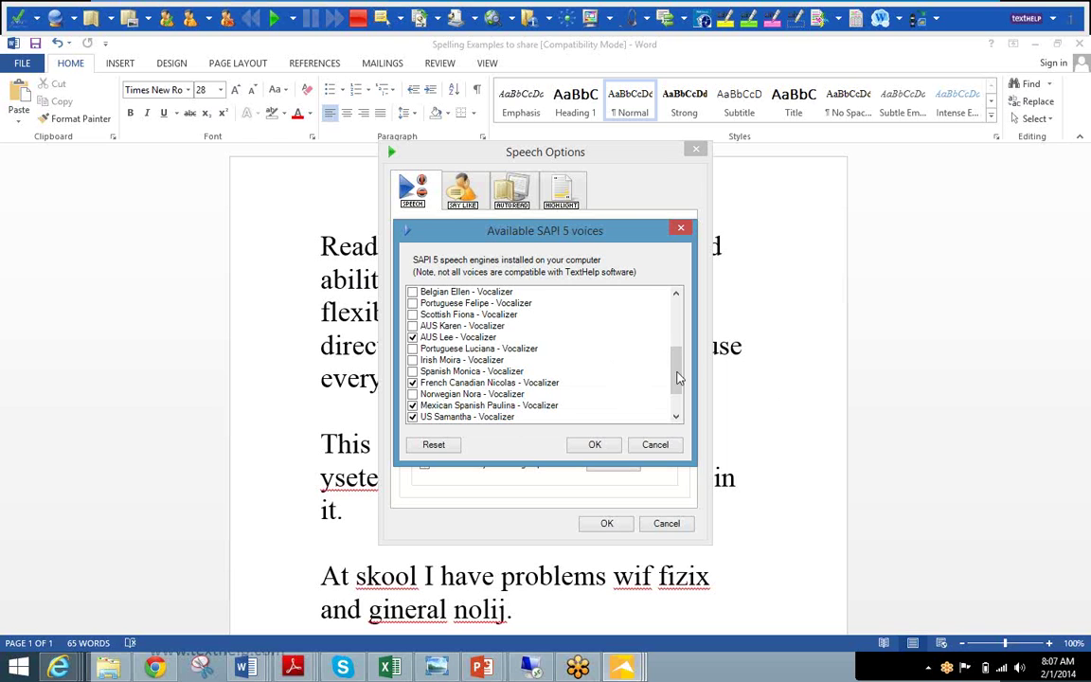
{"action": "mouse_move", "coordinate": [679, 382]}
{"action": "left_mouse_down"}
{"action": "mouse_move", "coordinate": [686, 344]}
{"action": "mouse_move", "coordinate": [686, 404]}
{"action": "left_mouse_up"}
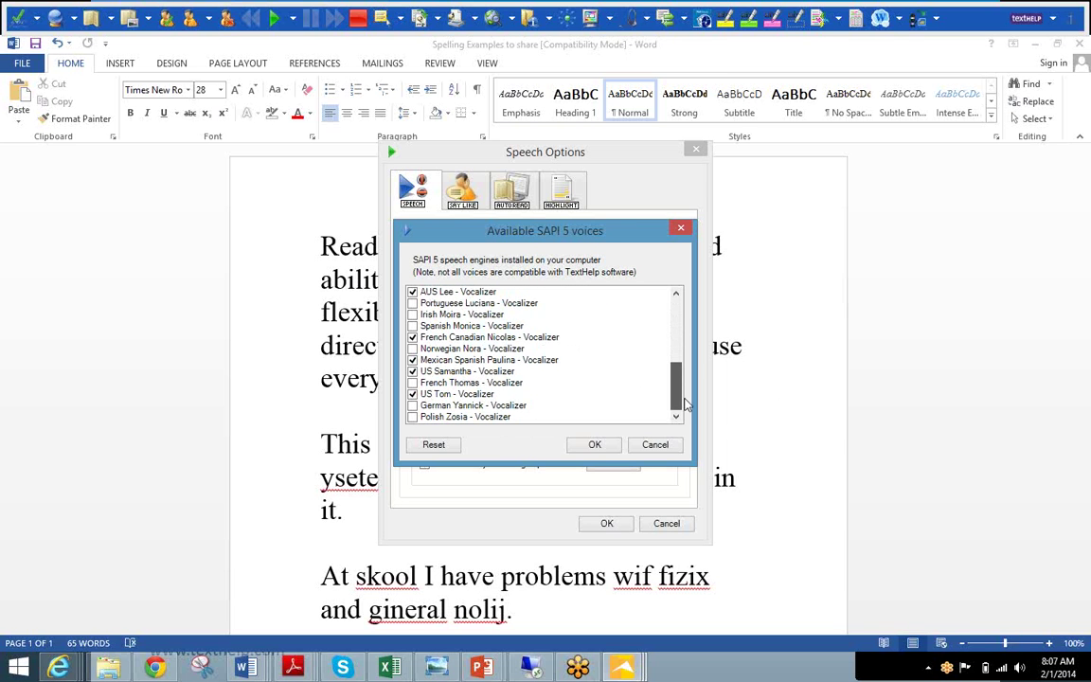
{"action": "left_click", "coordinate": [595, 444]}
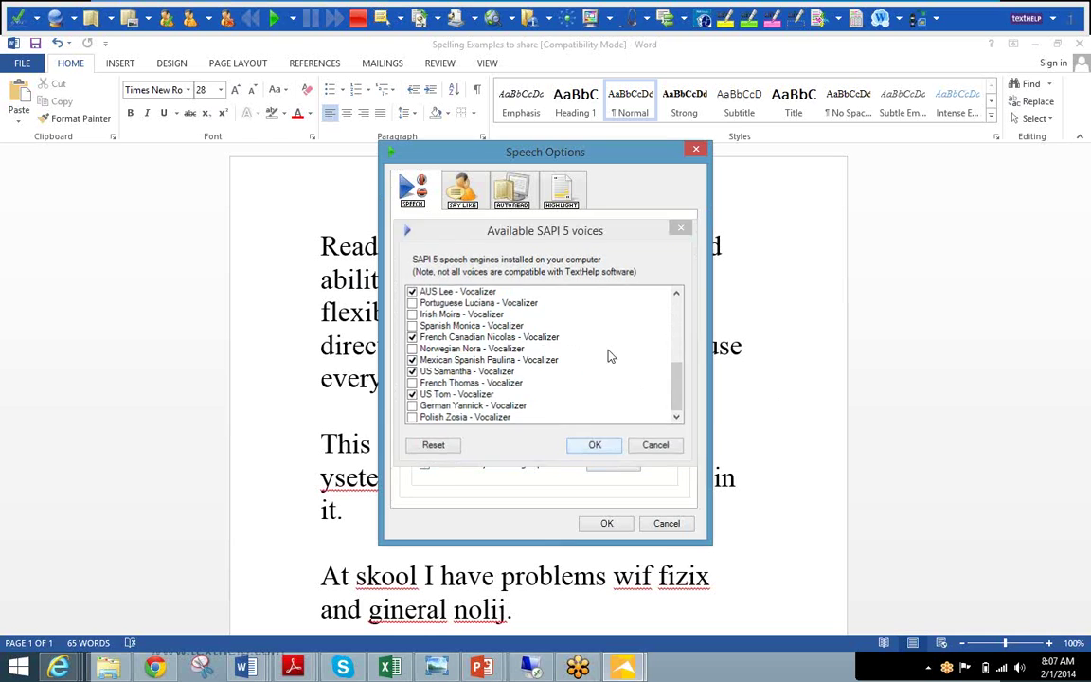
{"action": "left_click", "coordinate": [573, 275]}
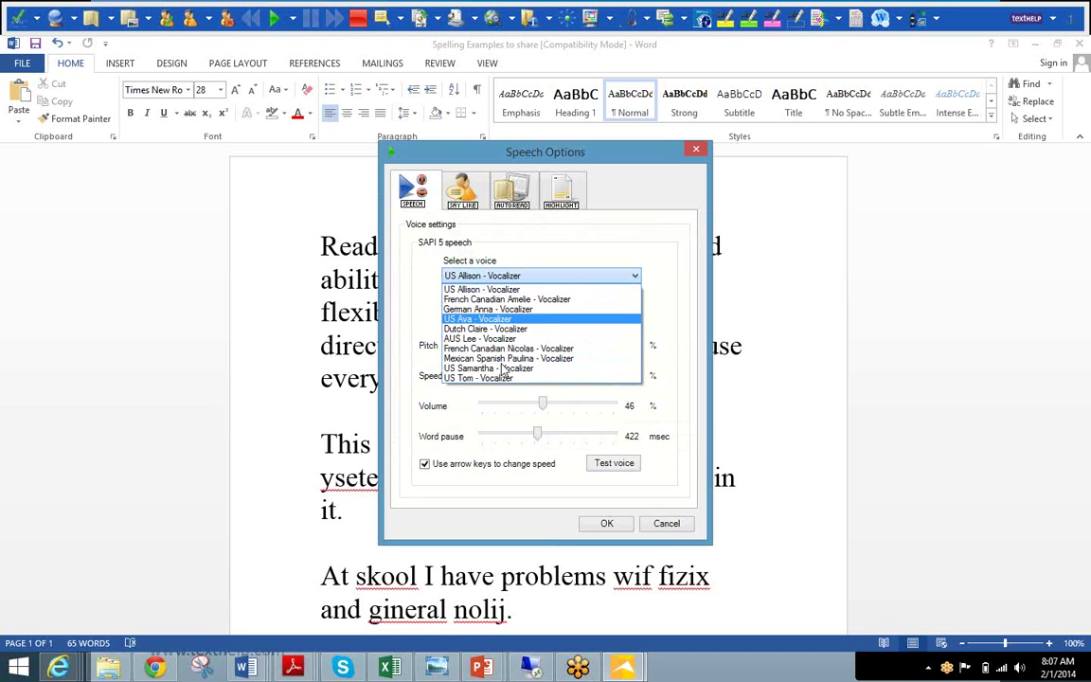
{"action": "left_click", "coordinate": [667, 266]}
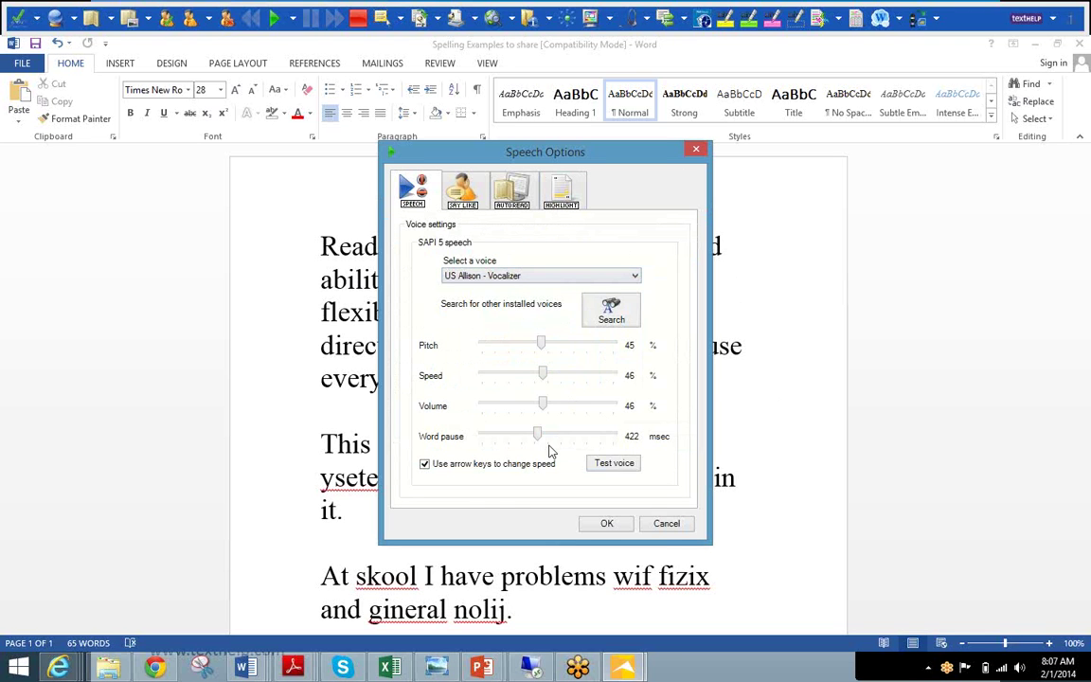
- Set the word pause to 0 msec and raise the speech volume to its maximum
{"action": "left_click_drag", "start_coordinate": [539, 433], "coordinate": [431, 383]}
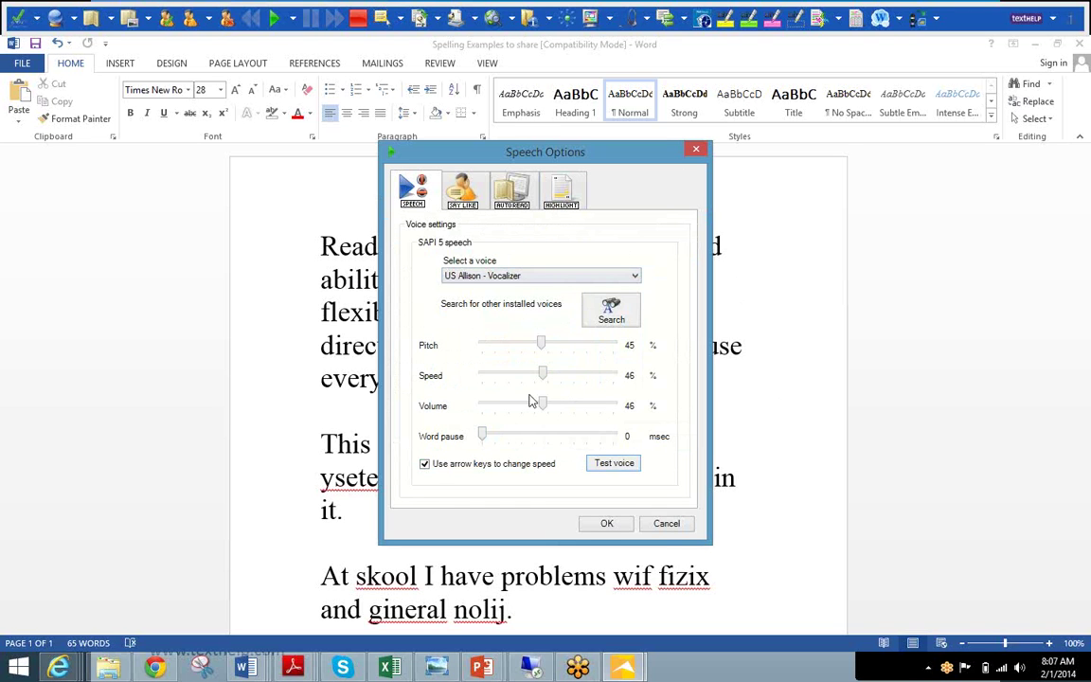
{"action": "left_click_drag", "start_coordinate": [541, 404], "coordinate": [614, 404]}
- Preview bright green/violet, olive green/sky blue and dimmed-text speech highlighting colors, and return to yellow background with blue block highlighting
{"action": "left_click", "coordinate": [564, 191]}
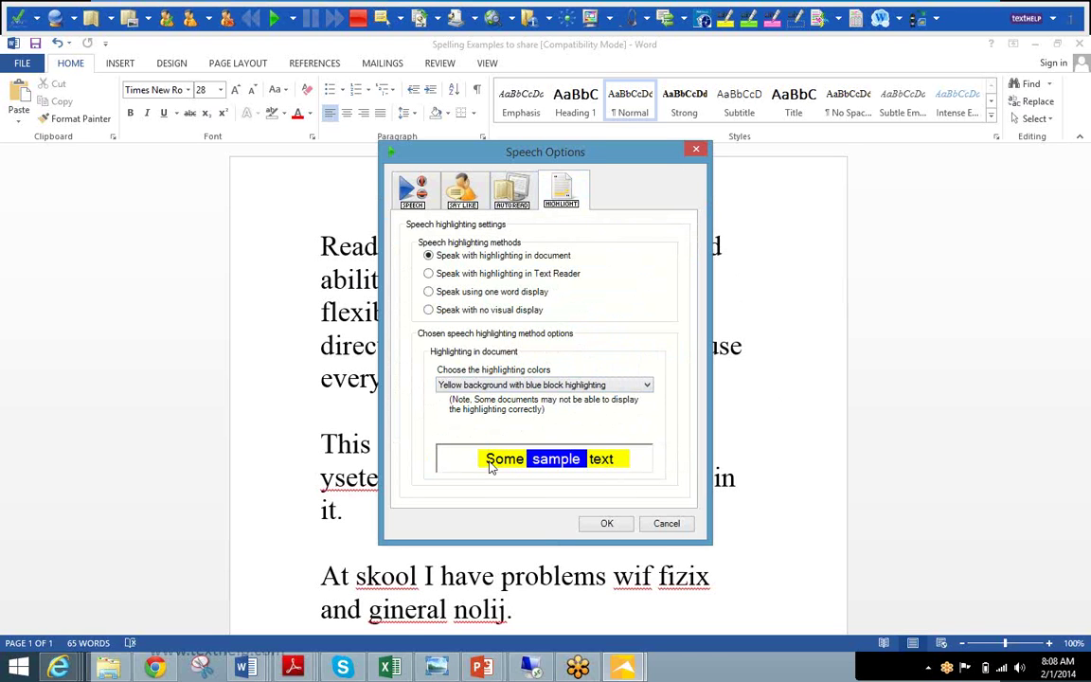
{"action": "left_click", "coordinate": [647, 386]}
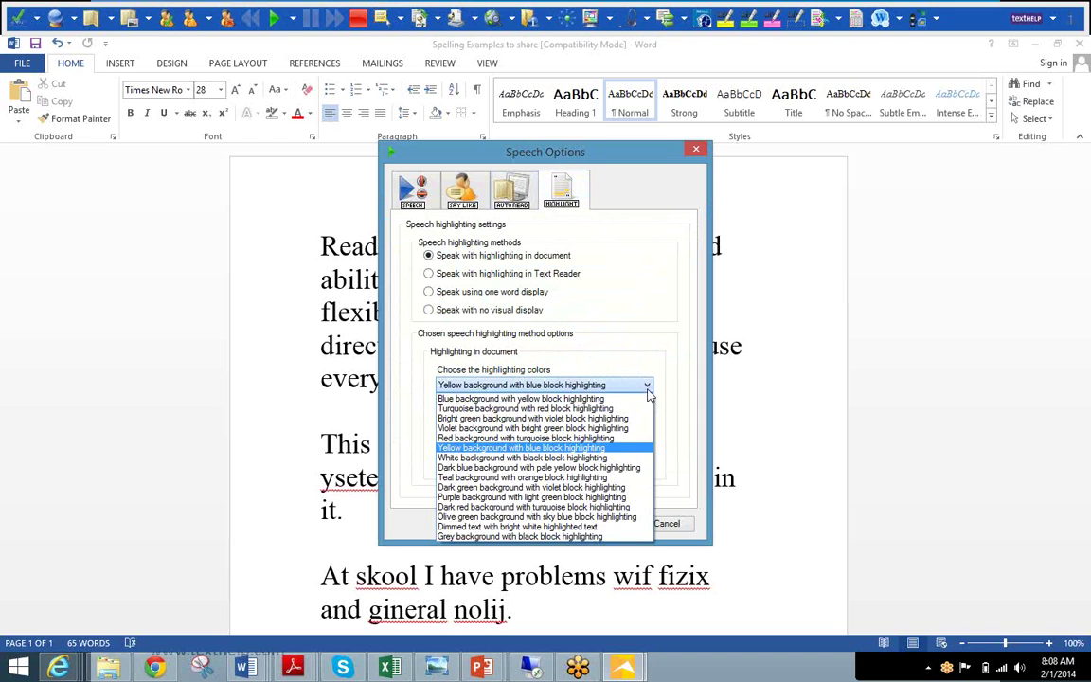
{"action": "left_click", "coordinate": [578, 418]}
{"action": "left_click", "coordinate": [649, 386]}
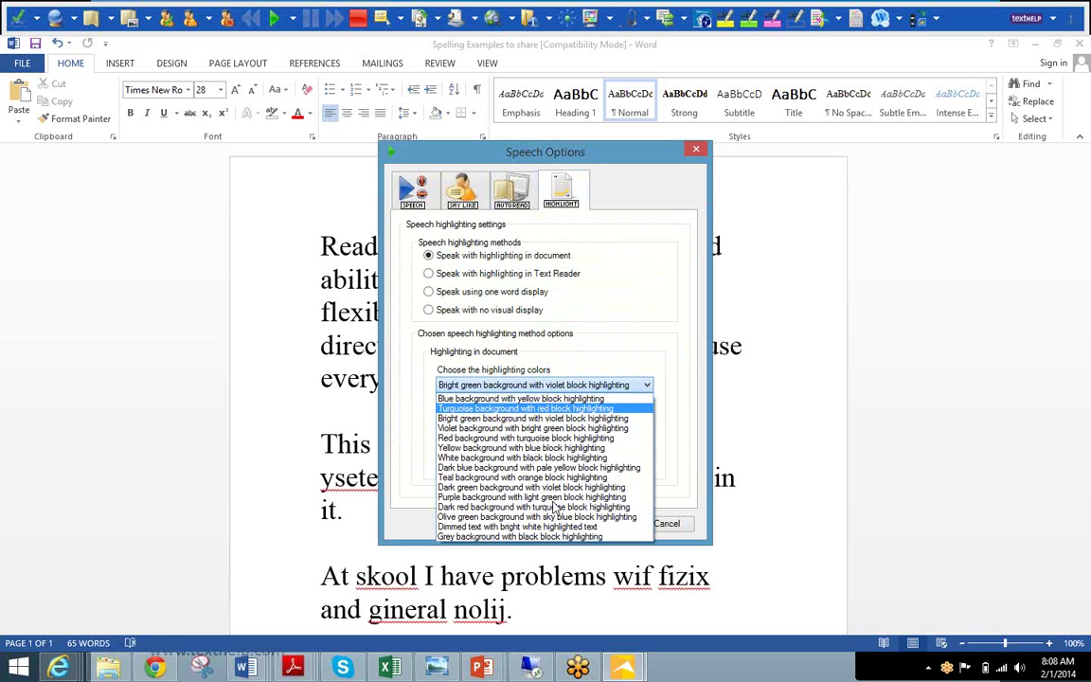
{"action": "left_click", "coordinate": [552, 519]}
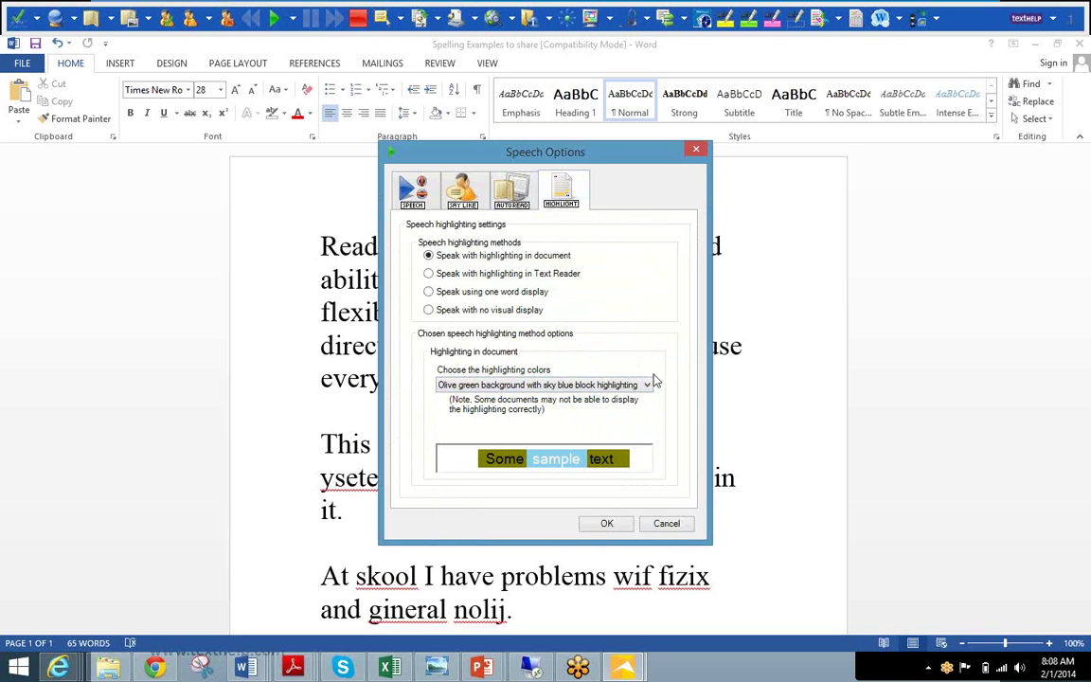
{"action": "left_click", "coordinate": [645, 385]}
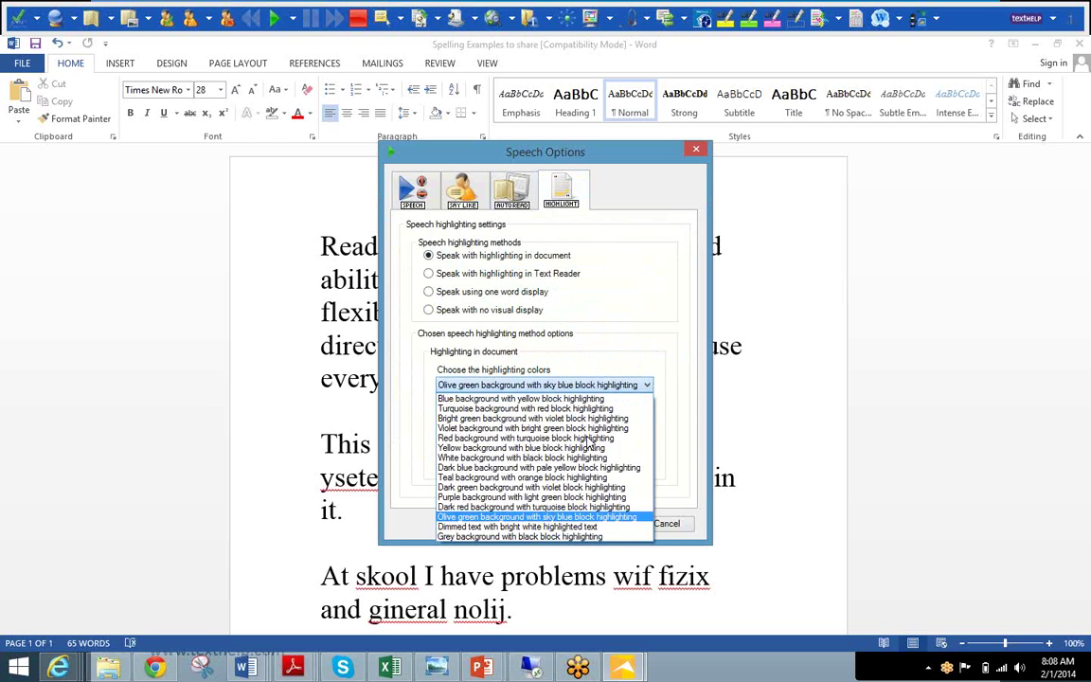
{"action": "left_click", "coordinate": [529, 527]}
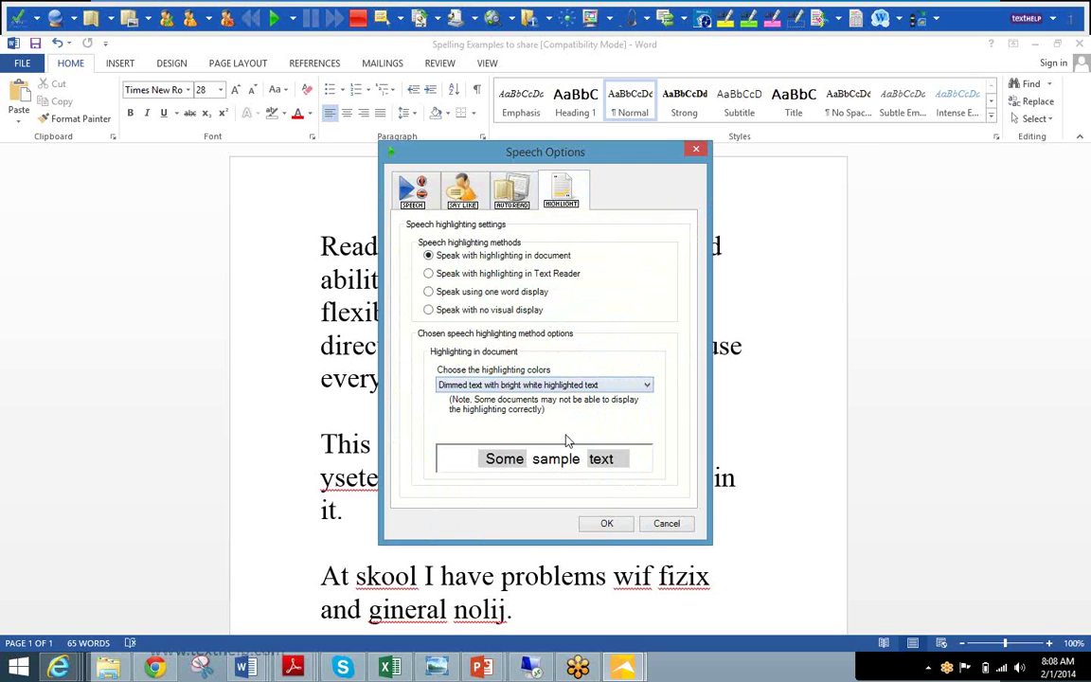
{"action": "left_click", "coordinate": [647, 385]}
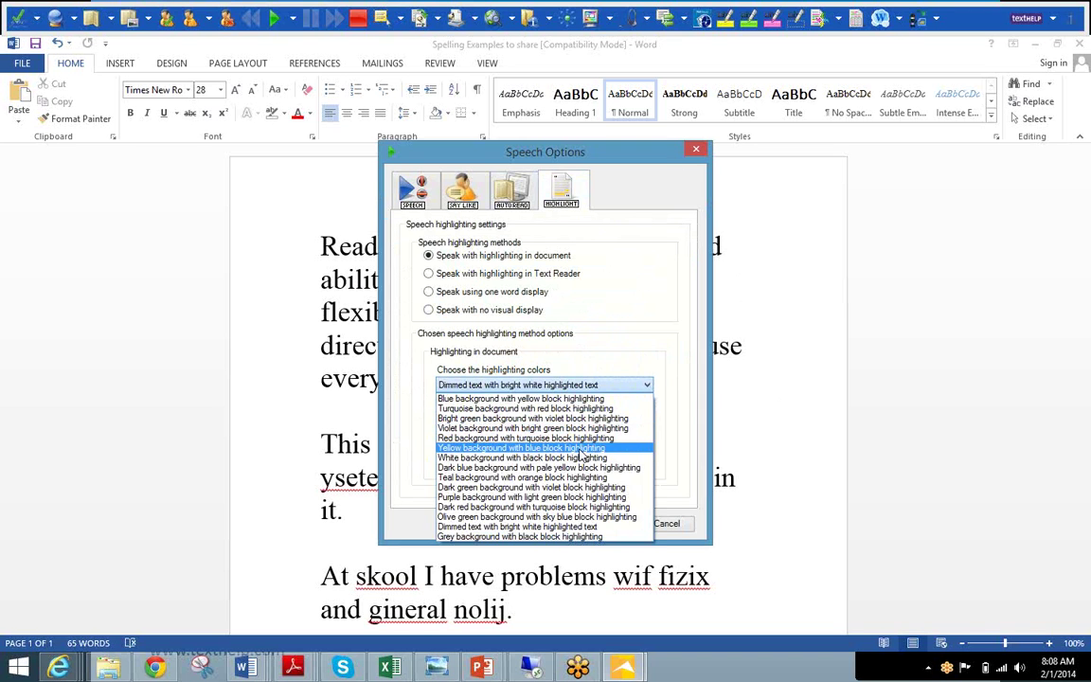
{"action": "left_click", "coordinate": [644, 448]}
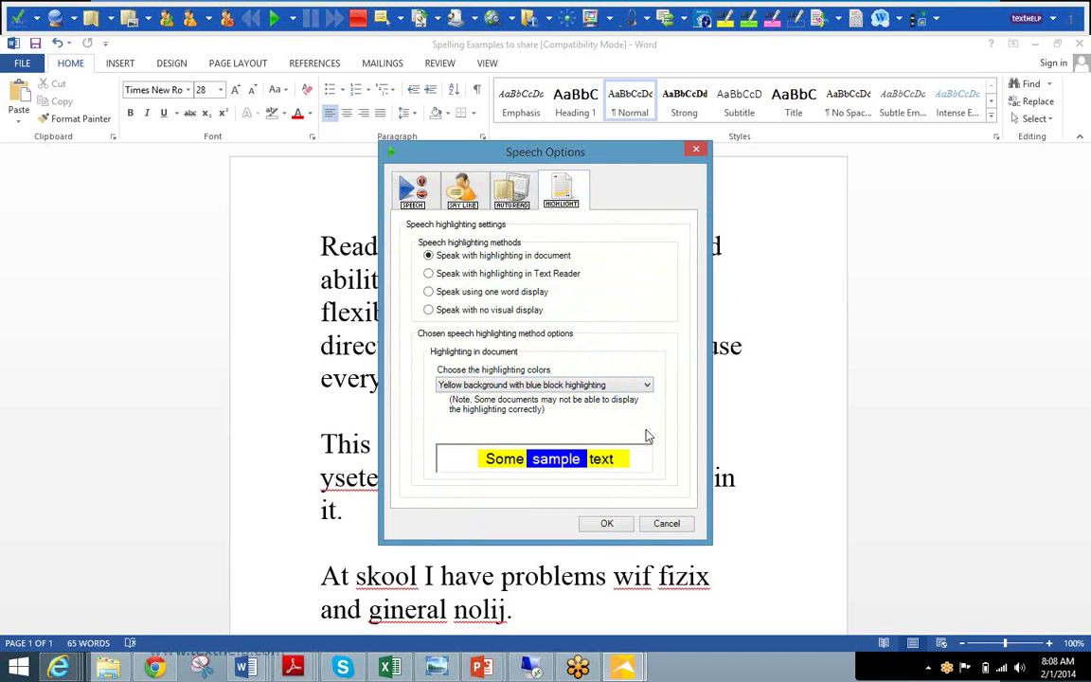
- Set the speech highlighting method to one word display, keeping its font size at 50, and apply the speech options
{"action": "left_click", "coordinate": [428, 292]}
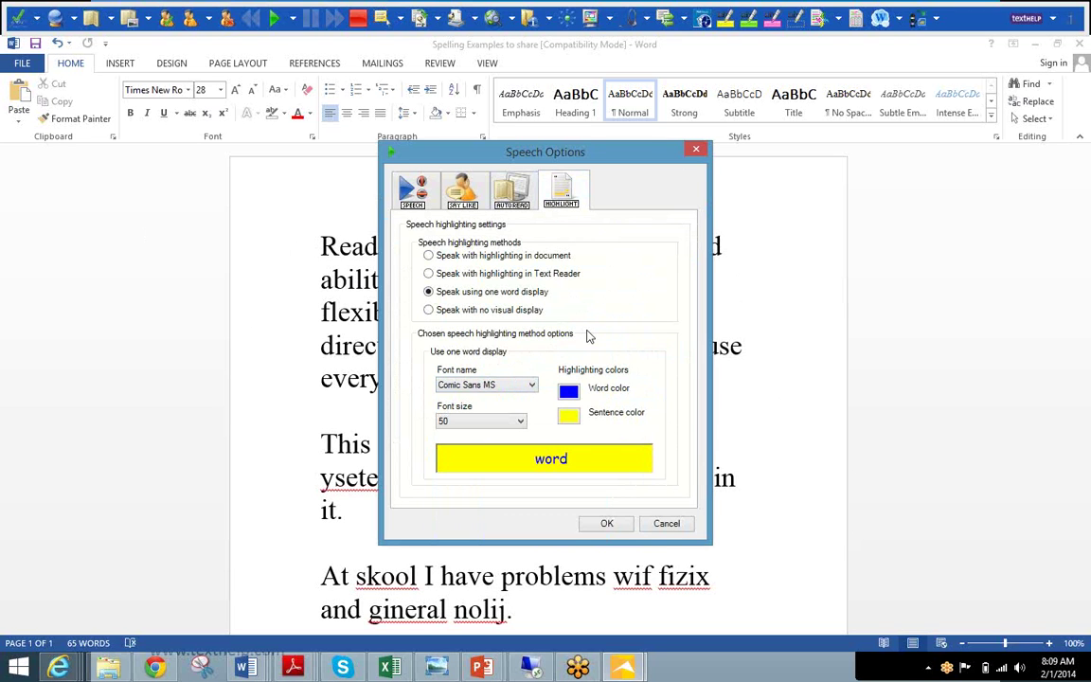
{"action": "left_click", "coordinate": [520, 422]}
{"action": "left_click", "coordinate": [519, 423]}
{"action": "left_click", "coordinate": [607, 524]}
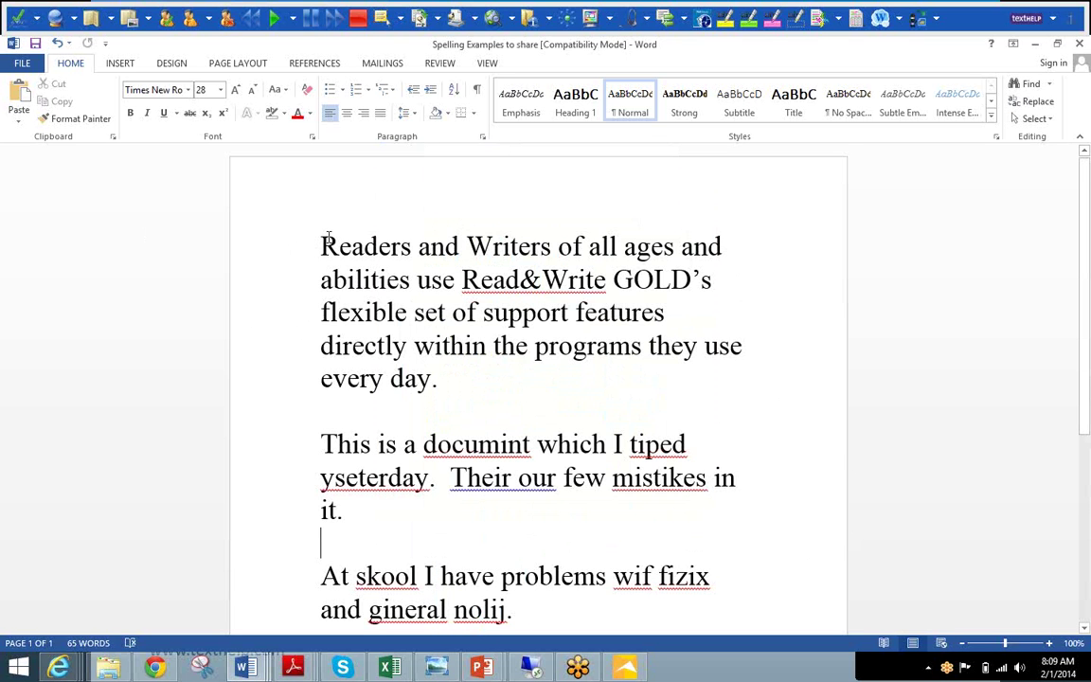
- Read the first paragraph aloud with the one word display and stop the speech partway
{"action": "left_click", "coordinate": [275, 19]}
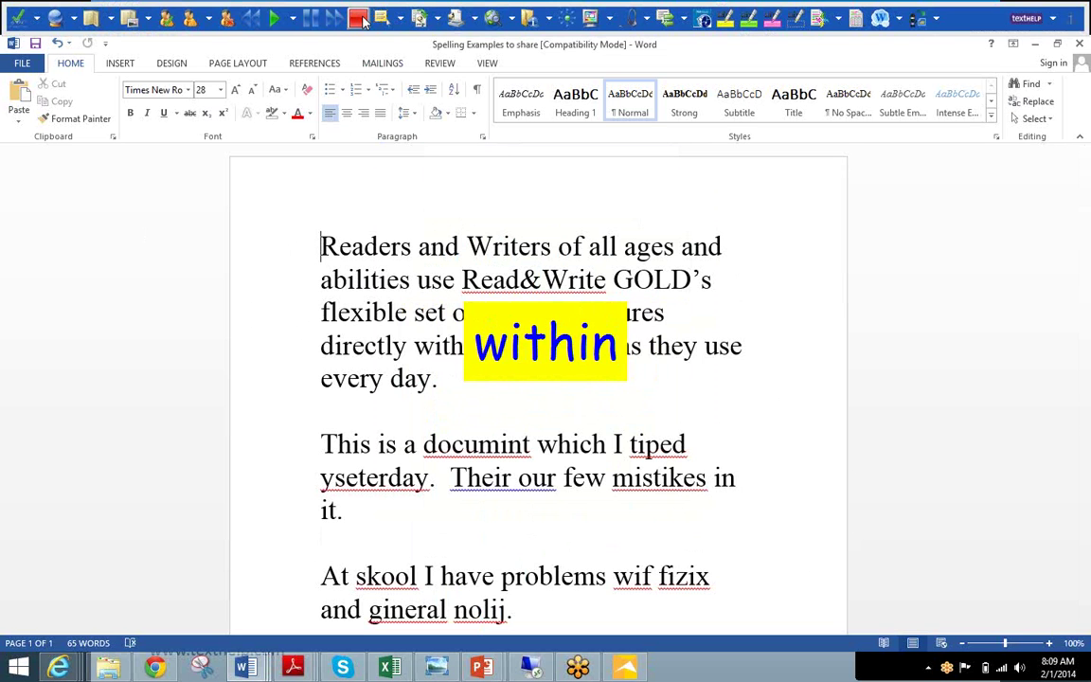
{"action": "left_click", "coordinate": [359, 19]}
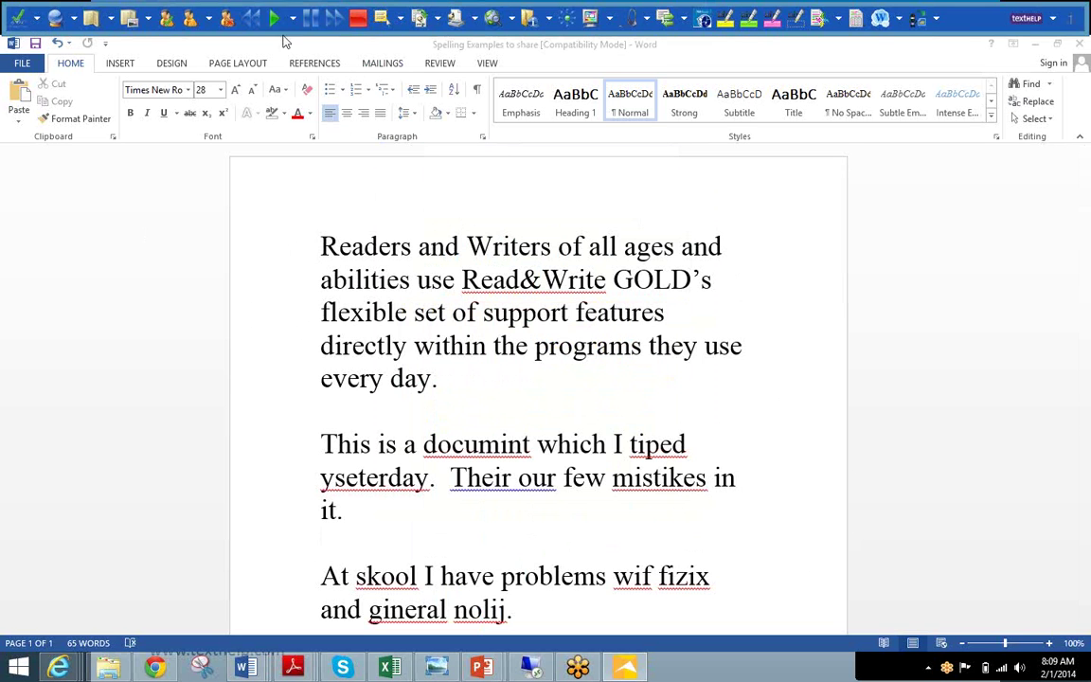
- Set the speech highlighting method to speak with highlighting in document, apply the options and read the text aloud
{"action": "left_click", "coordinate": [294, 19]}
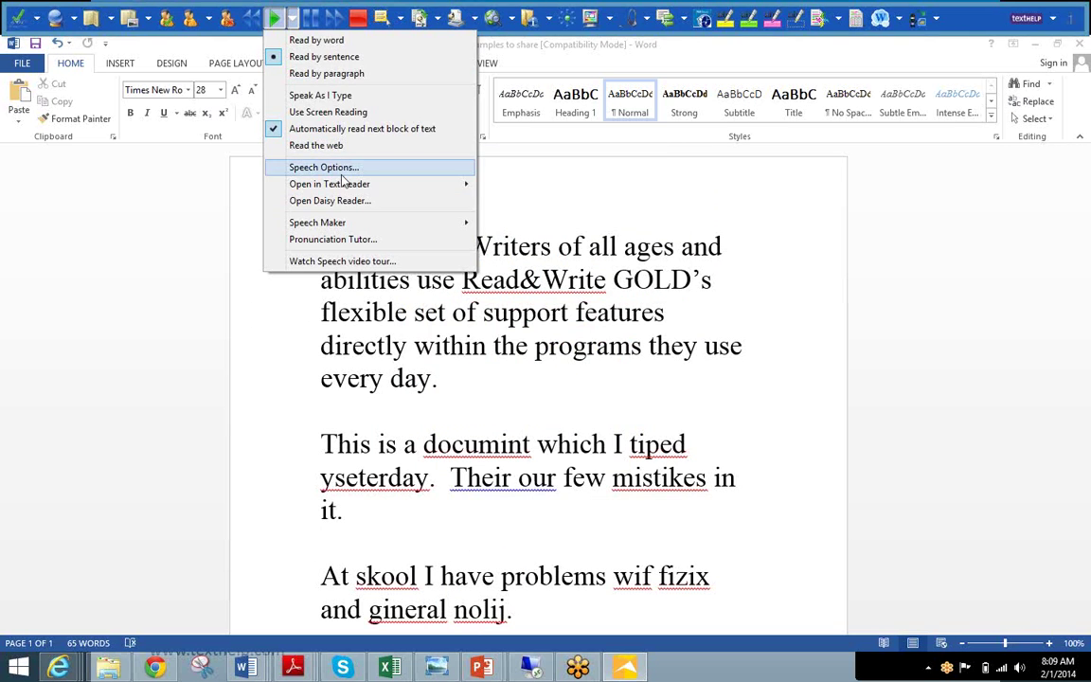
{"action": "left_click", "coordinate": [342, 172]}
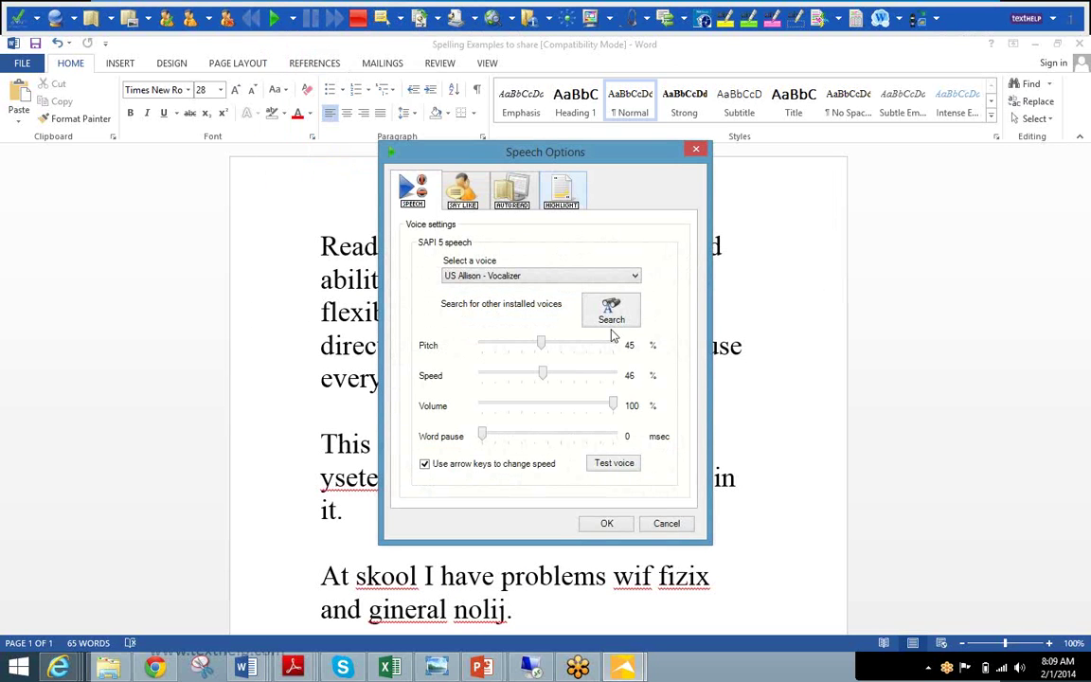
{"action": "left_click", "coordinate": [562, 189]}
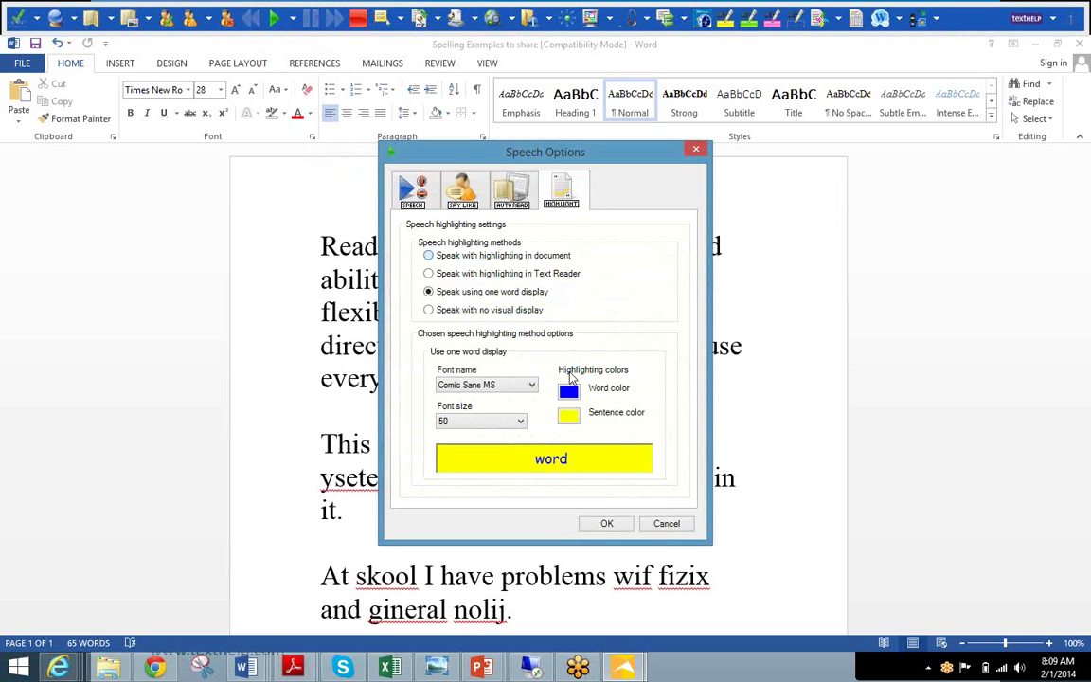
{"action": "left_click", "coordinate": [428, 255]}
{"action": "left_click", "coordinate": [607, 522]}
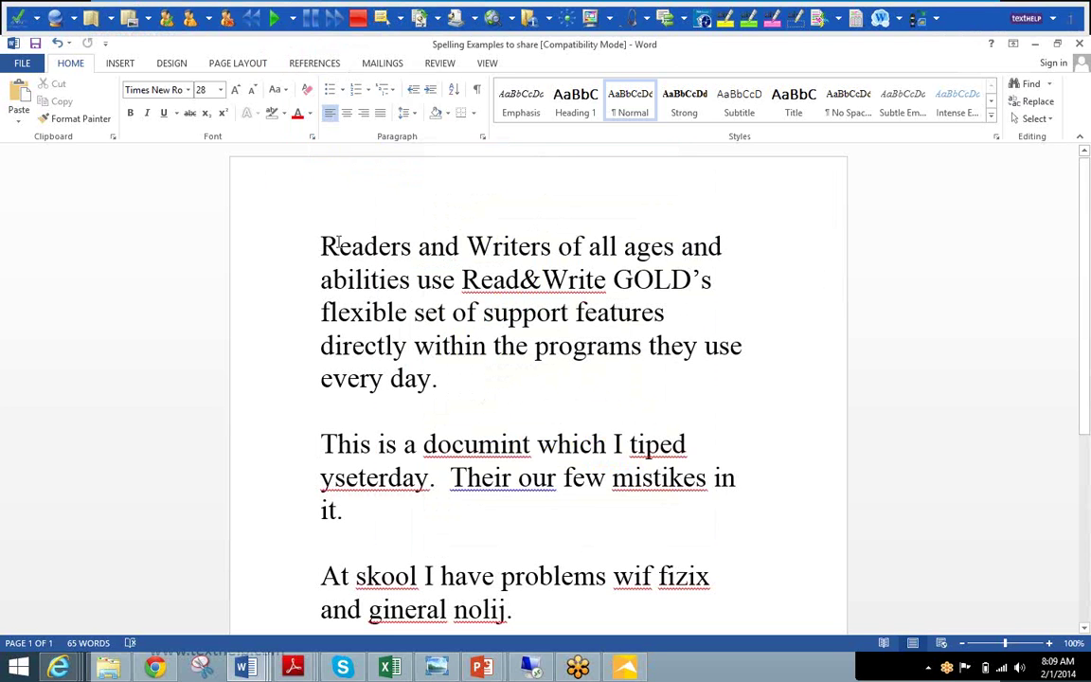
{"action": "left_click", "coordinate": [274, 18]}
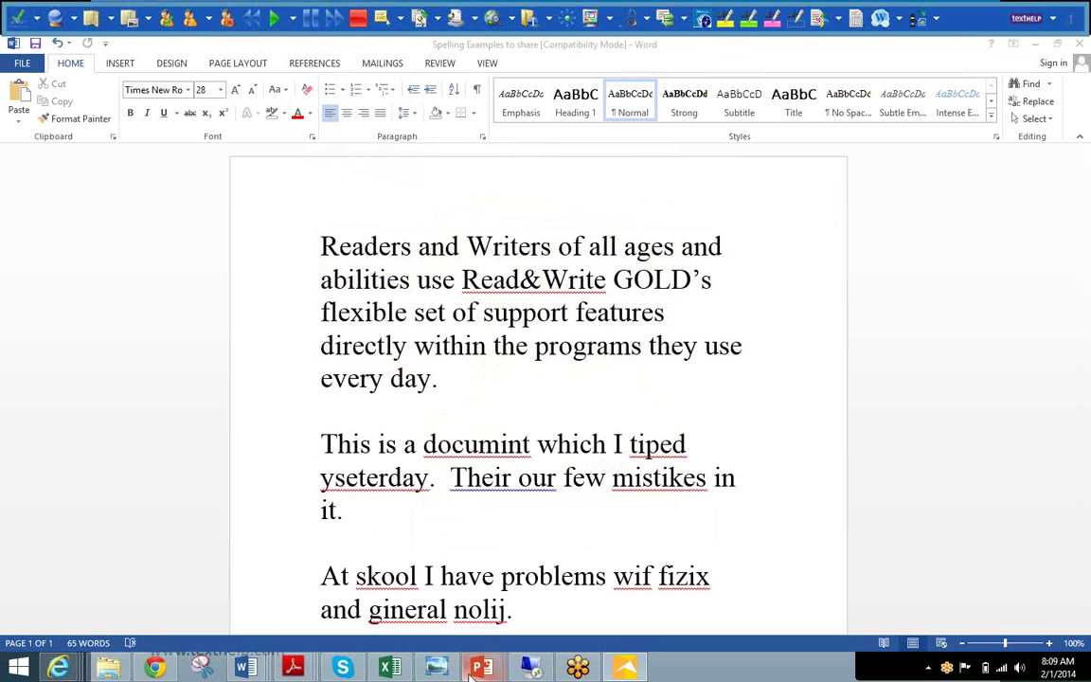
- Switch to the Lucie en France document and place the cursor at the start of its title
{"action": "mouse_move", "coordinate": [470, 676]}
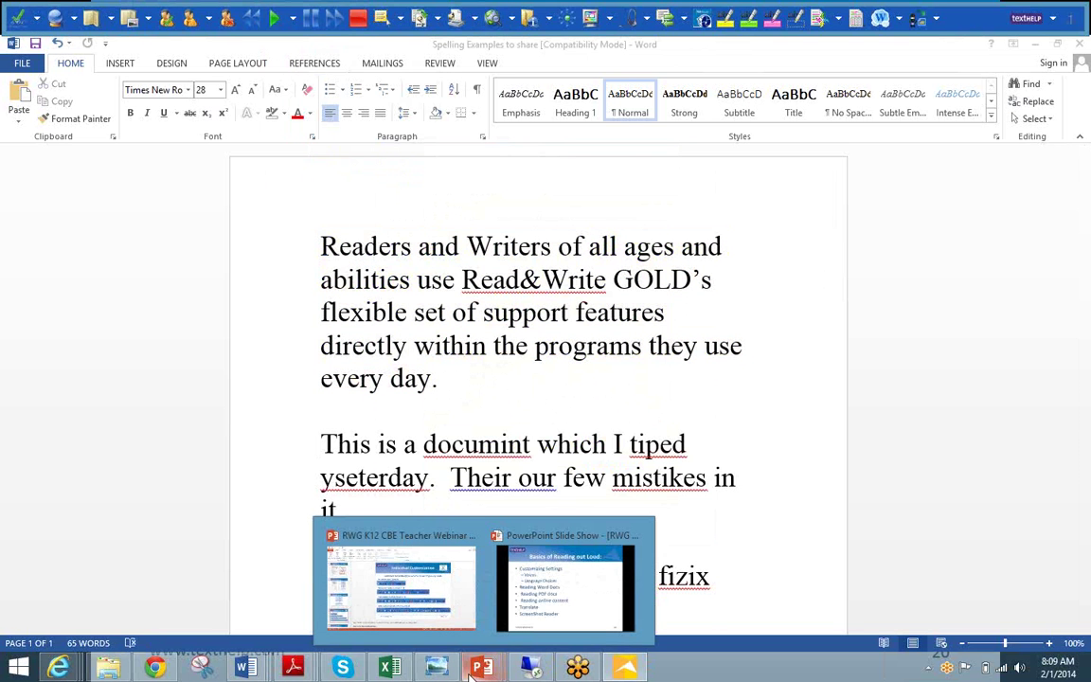
{"action": "mouse_move", "coordinate": [268, 674]}
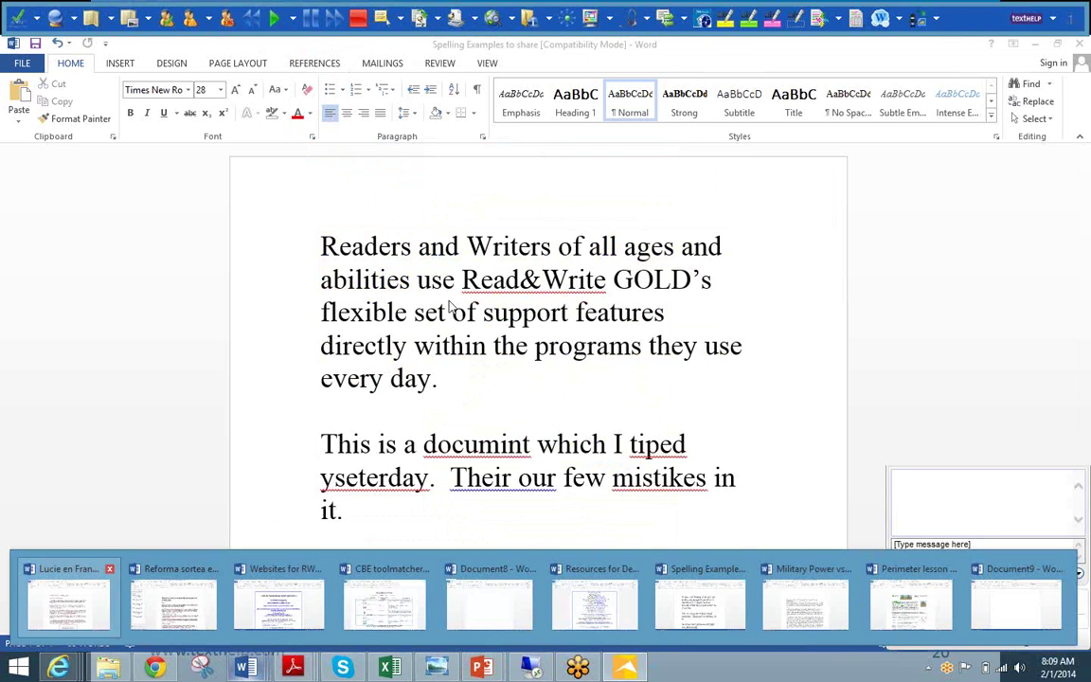
{"action": "left_click", "coordinate": [68, 597]}
{"action": "left_click", "coordinate": [303, 232]}
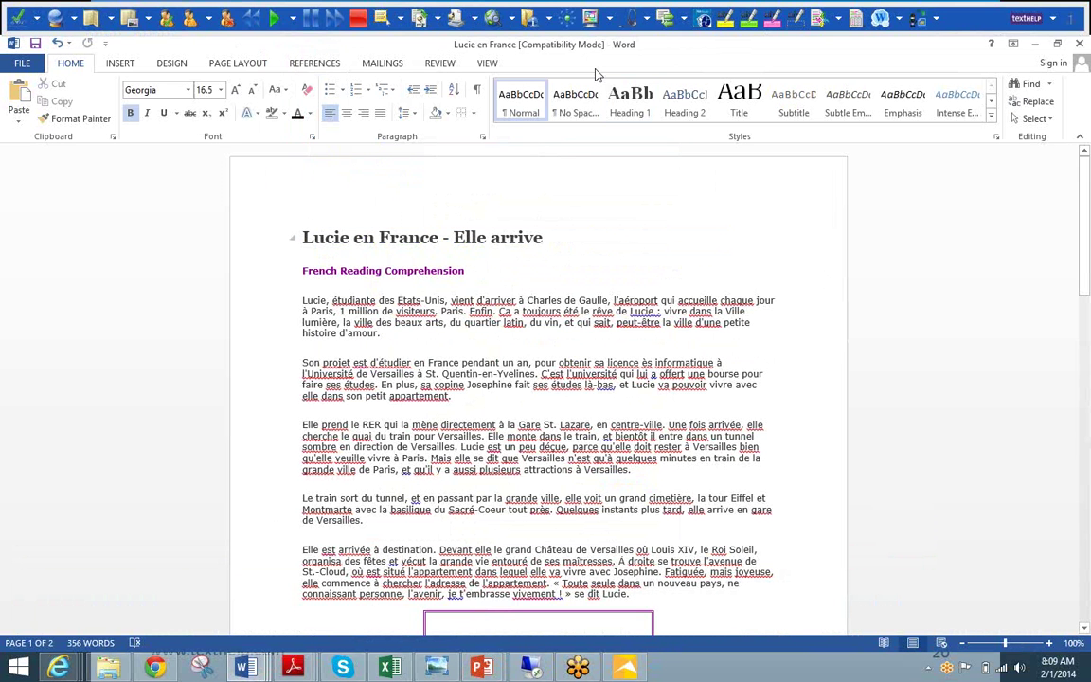
- Change the speech voice to French Canadian Amelie - Vocalizer and apply the speech options
{"action": "left_click", "coordinate": [293, 18]}
{"action": "key", "text": "Return"}
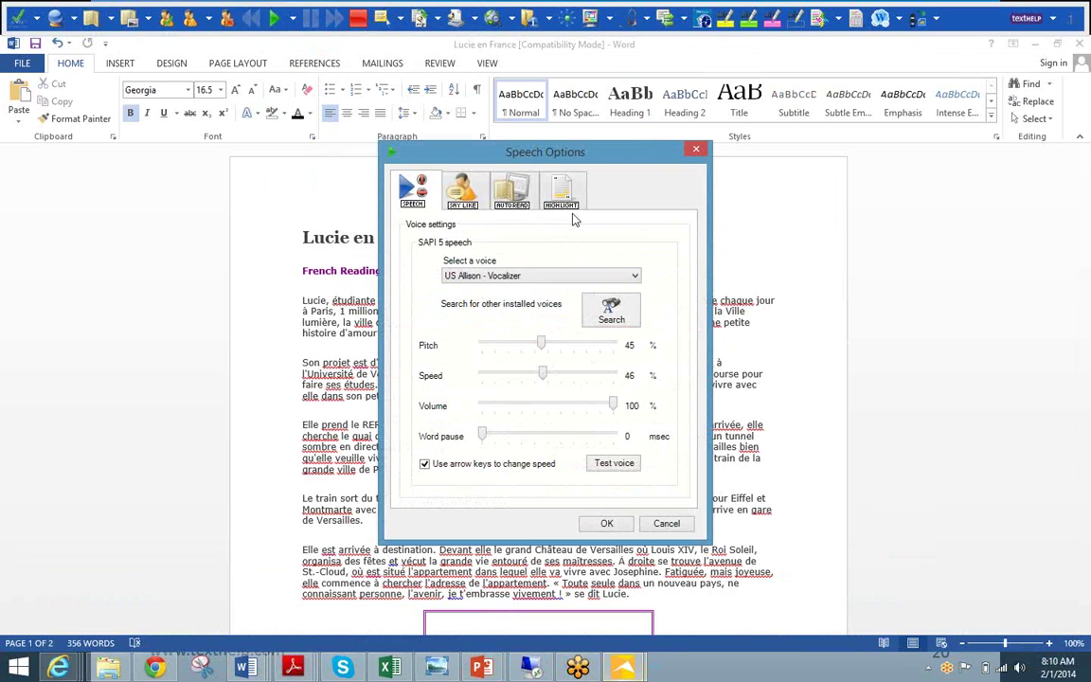
{"action": "left_click", "coordinate": [636, 277]}
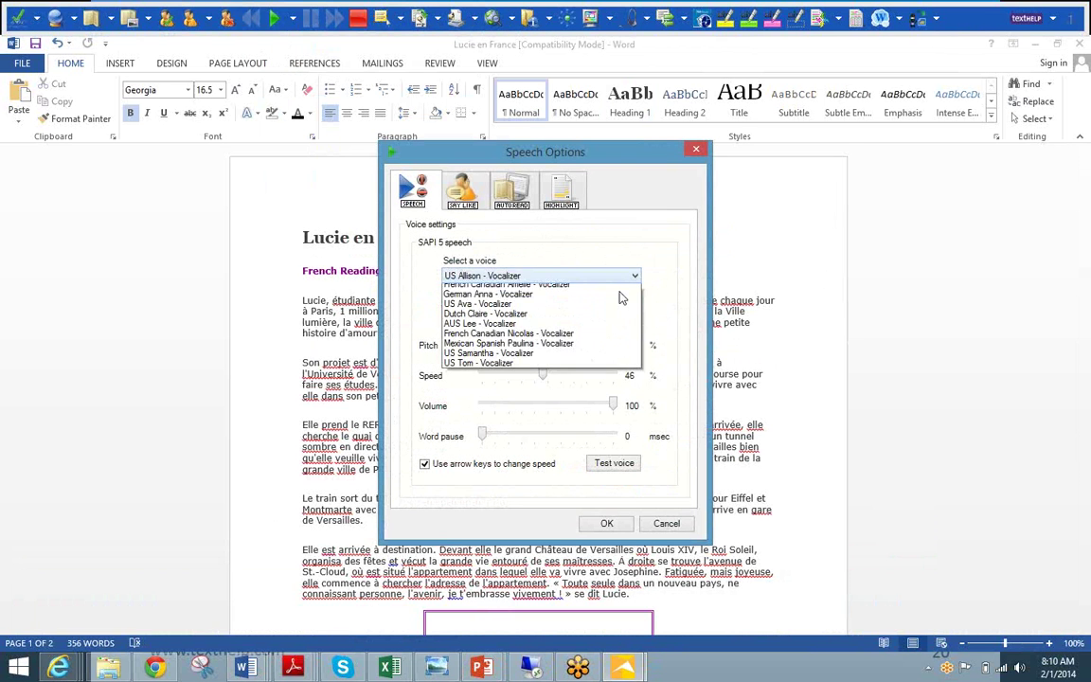
{"action": "left_click", "coordinate": [558, 301]}
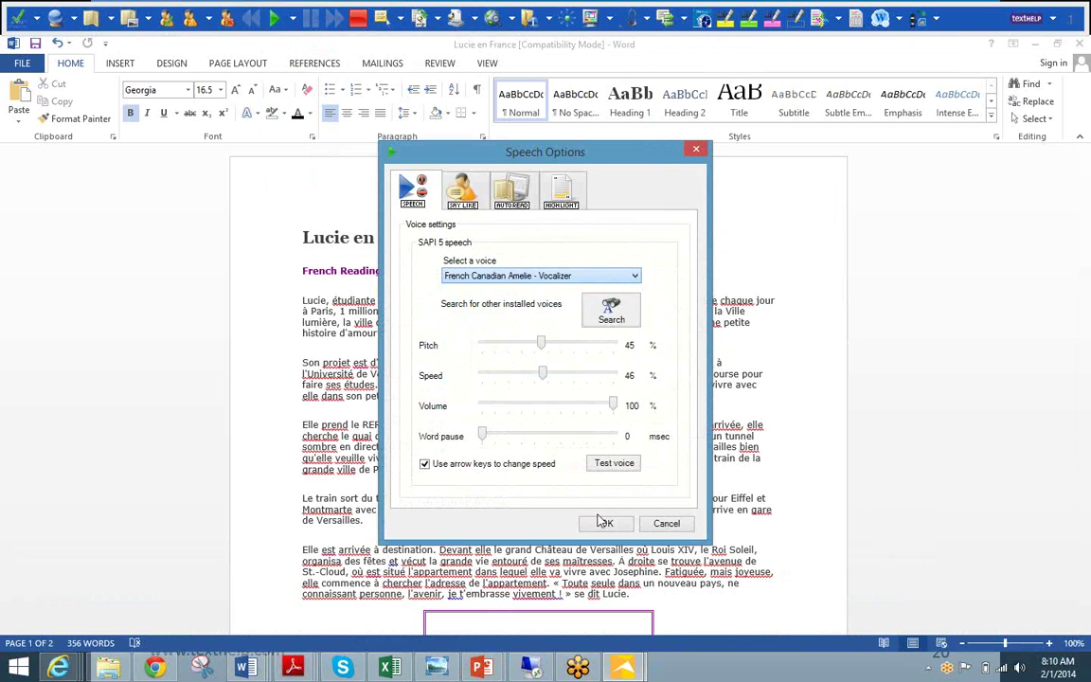
{"action": "key", "text": "Return"}
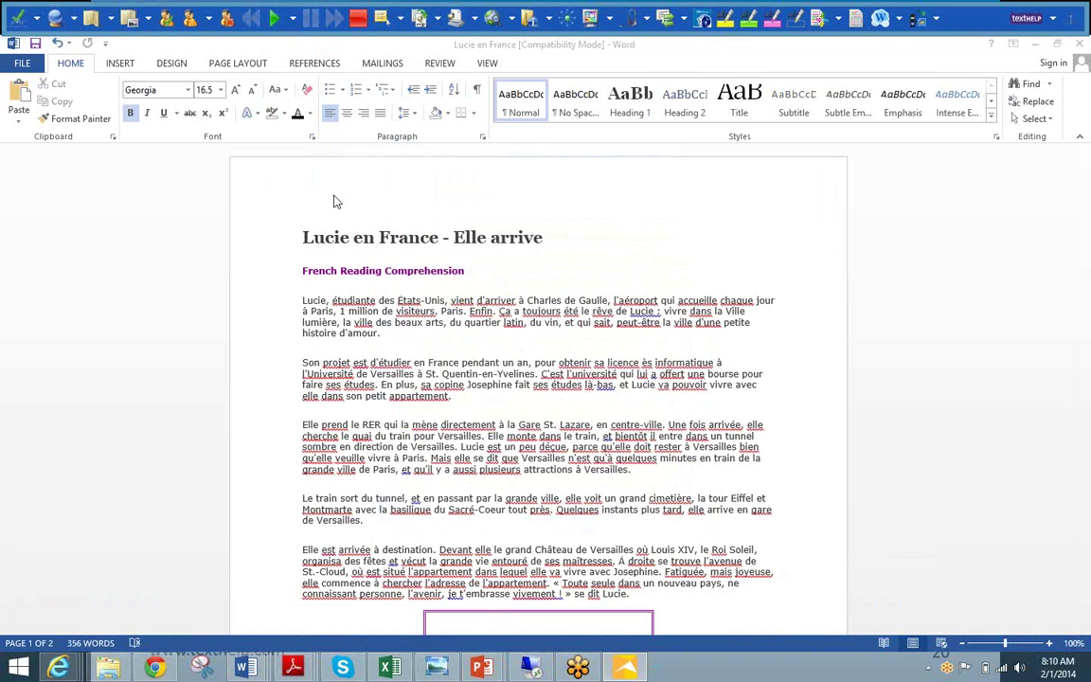
- Read the French document aloud from its title and stop the speech partway through the first paragraph
{"action": "left_click", "coordinate": [303, 237]}
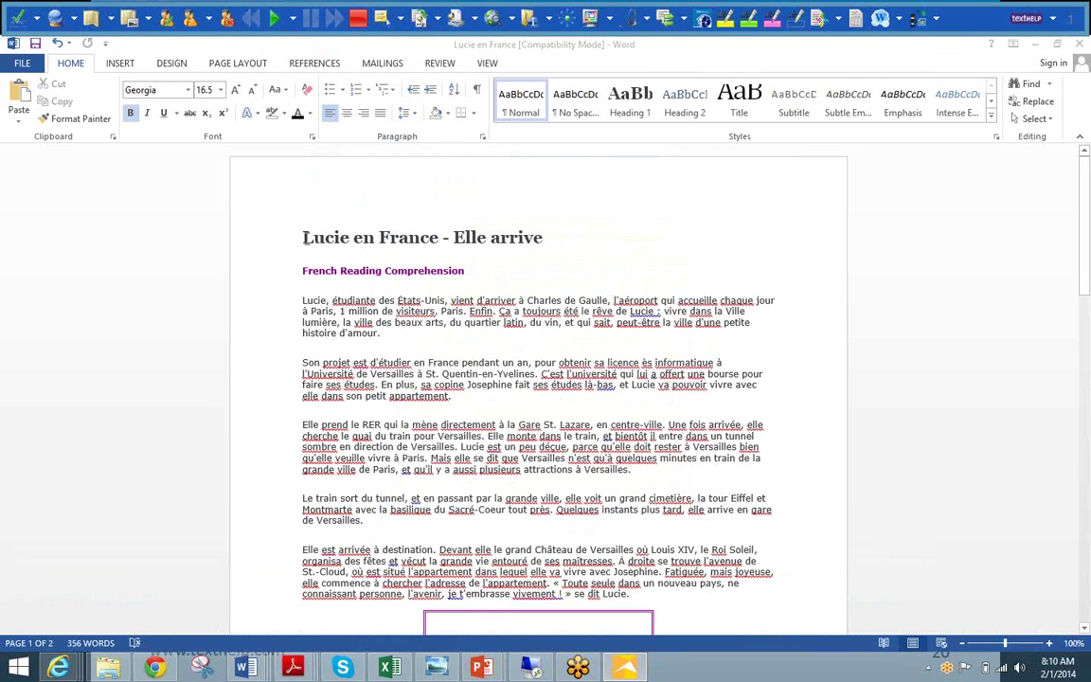
{"action": "left_click", "coordinate": [274, 18]}
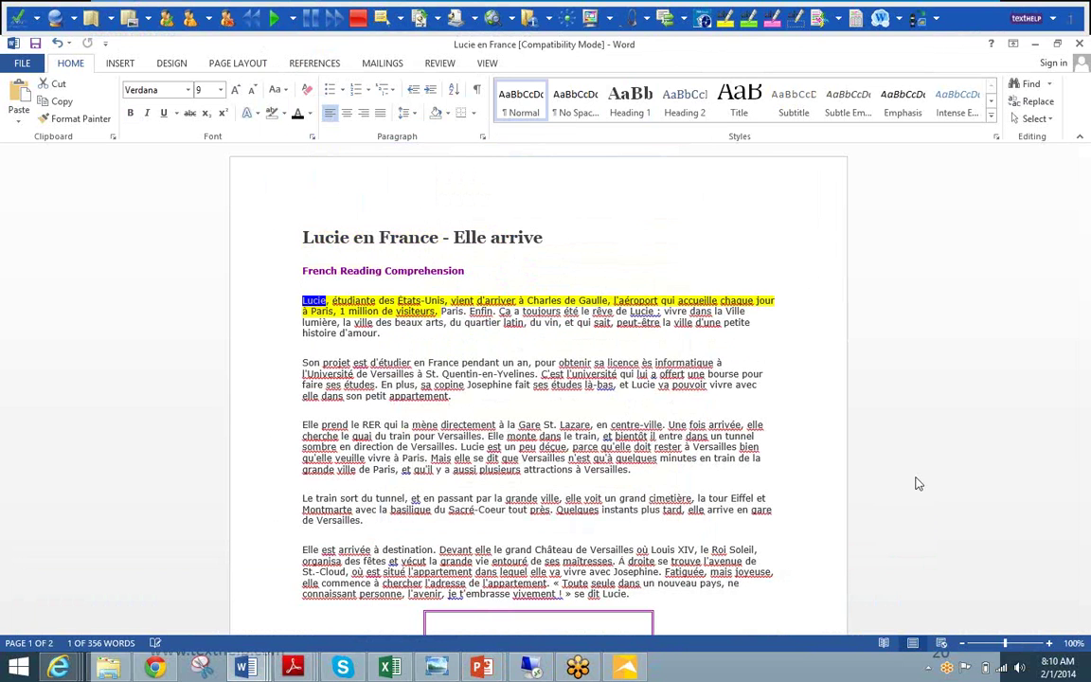
{"action": "left_click", "coordinate": [359, 23]}
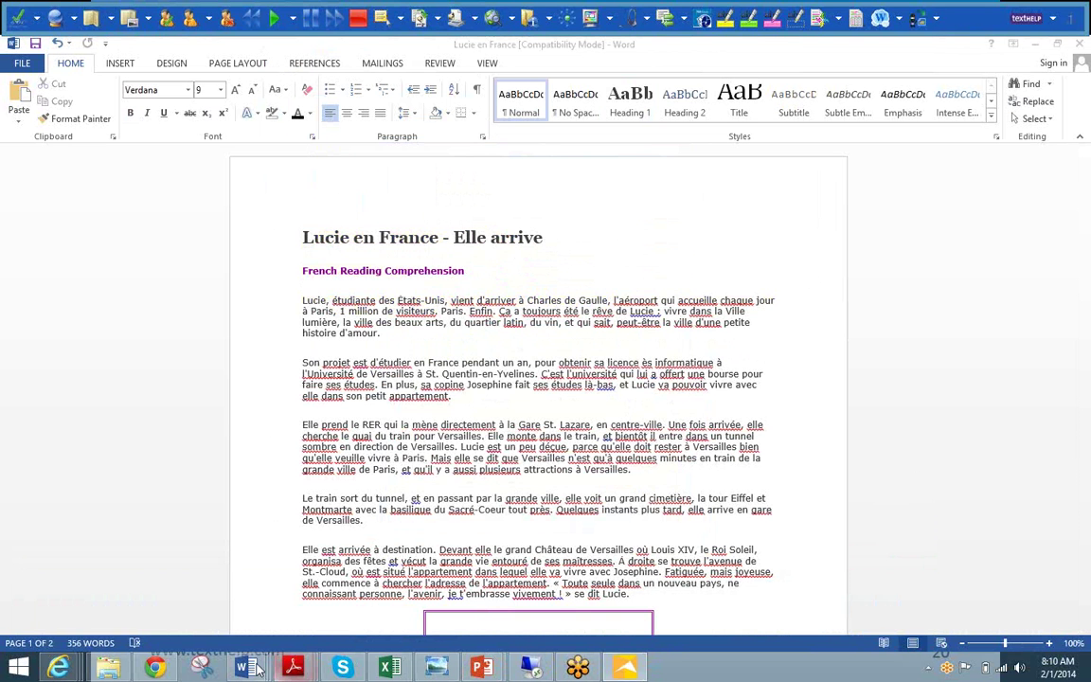
- Read the Reforma sortea enmienda venenosa en el Senado document aloud with the Mexican Spanish Paulina - Vocalizer voice
{"action": "mouse_move", "coordinate": [244, 668]}
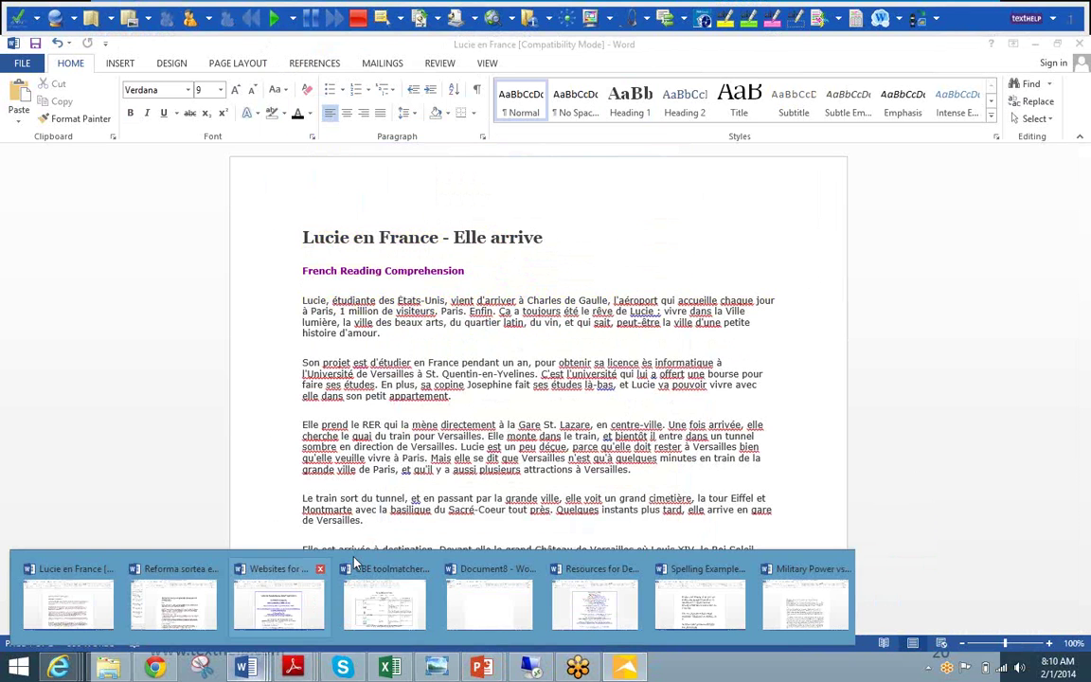
{"action": "left_click", "coordinate": [192, 611]}
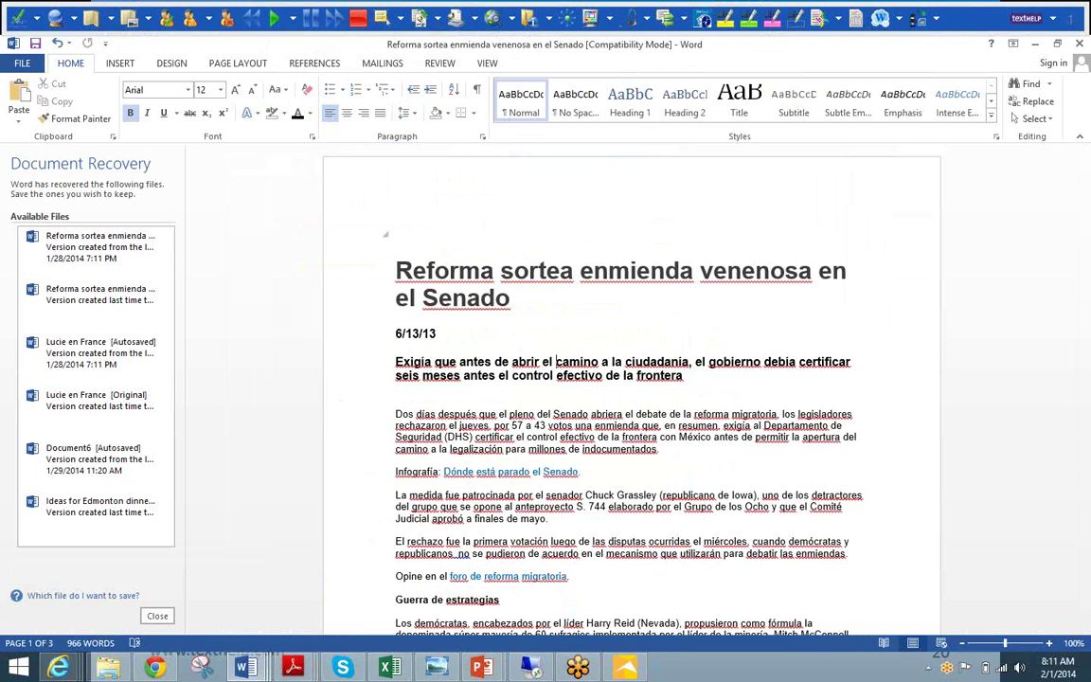
{"action": "left_click", "coordinate": [292, 18]}
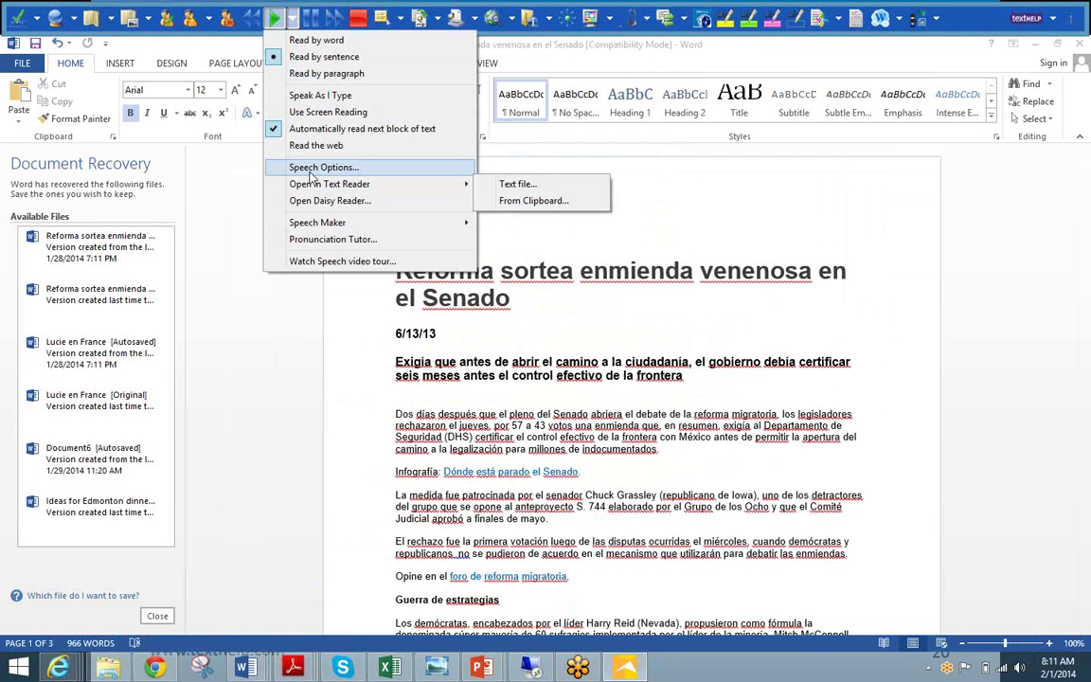
{"action": "left_click", "coordinate": [353, 168]}
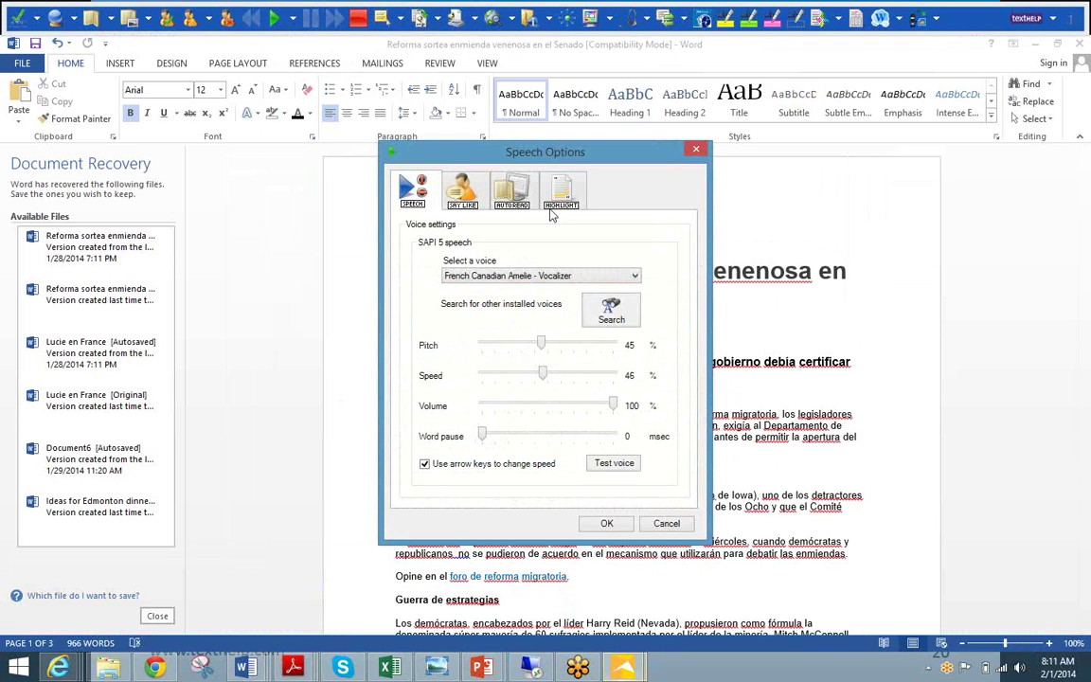
{"action": "left_click", "coordinate": [566, 276]}
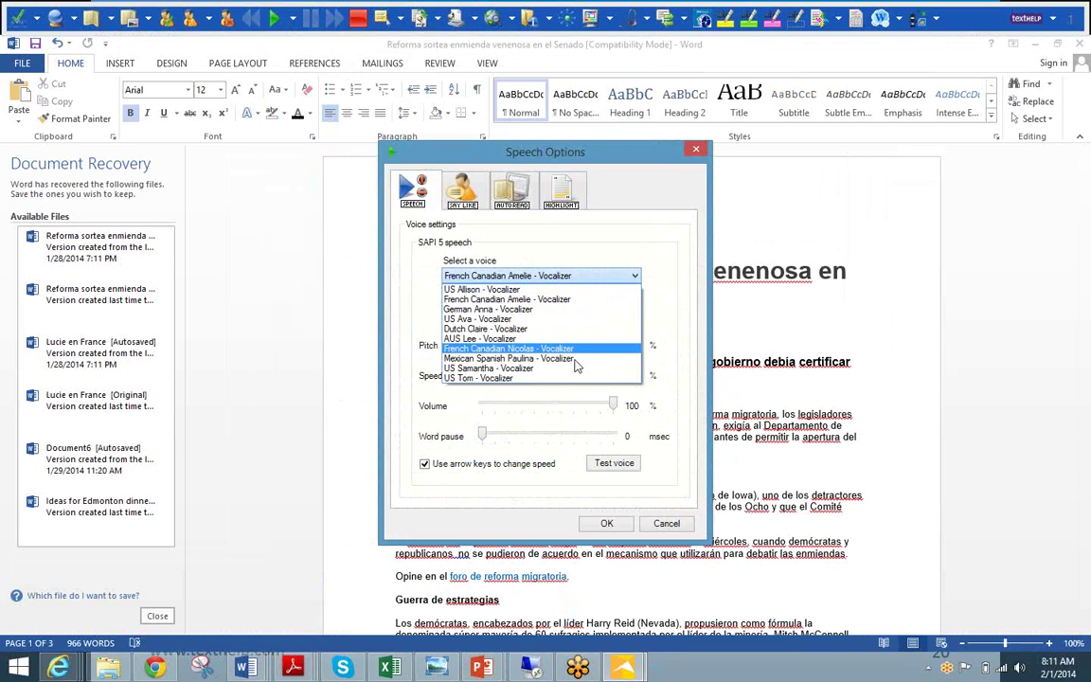
{"action": "left_click", "coordinate": [568, 359]}
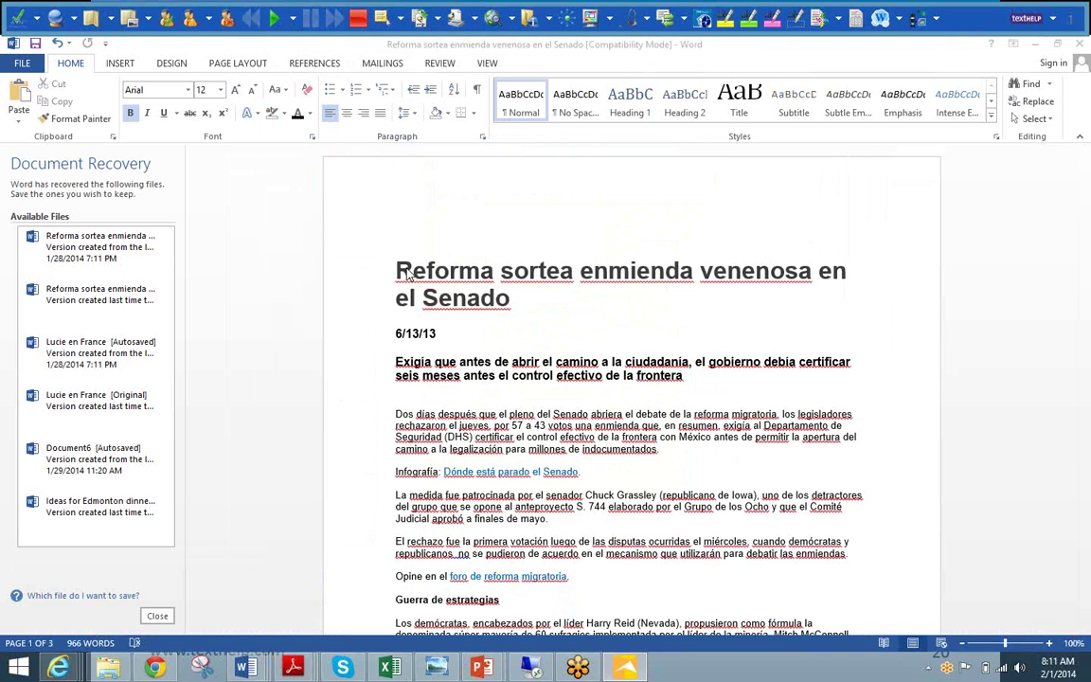
{"action": "left_click", "coordinate": [616, 522]}
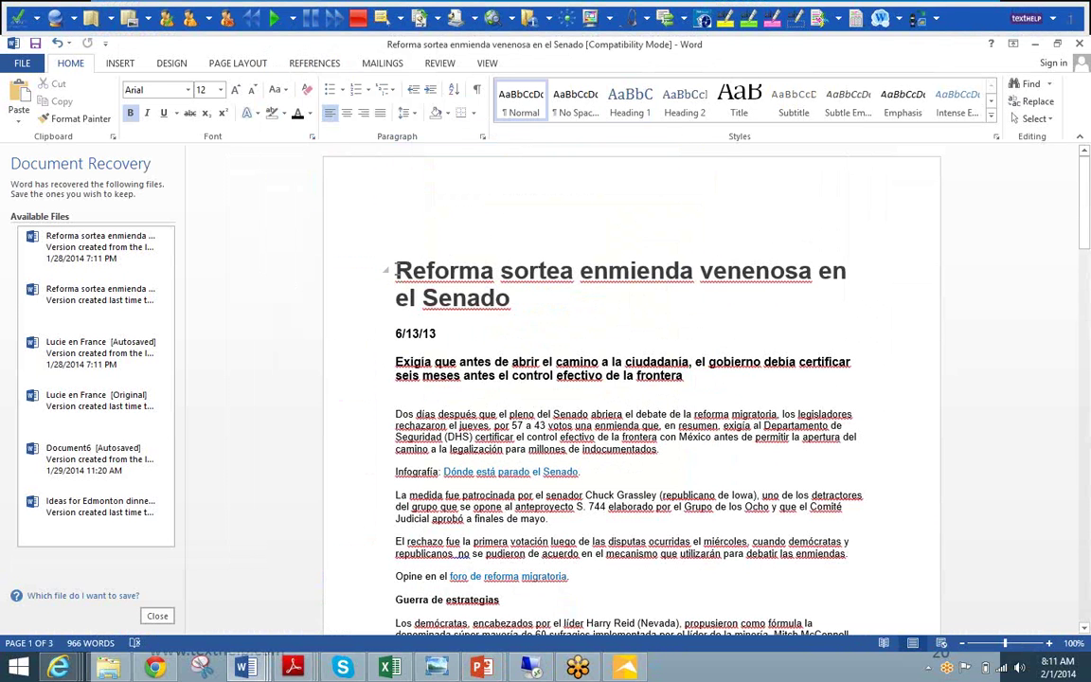
{"action": "left_click", "coordinate": [274, 18]}
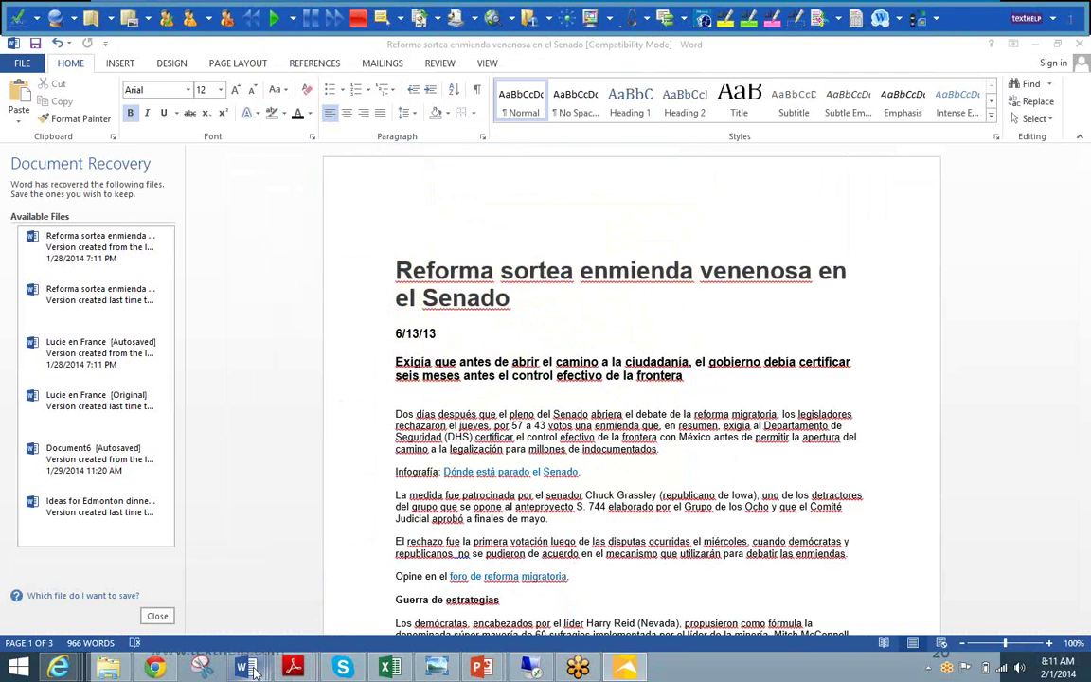
- Switch to the Spelling Examples to share document, start reading its English text in the Spanish voice, and stop the speech
{"action": "mouse_move", "coordinate": [251, 670]}
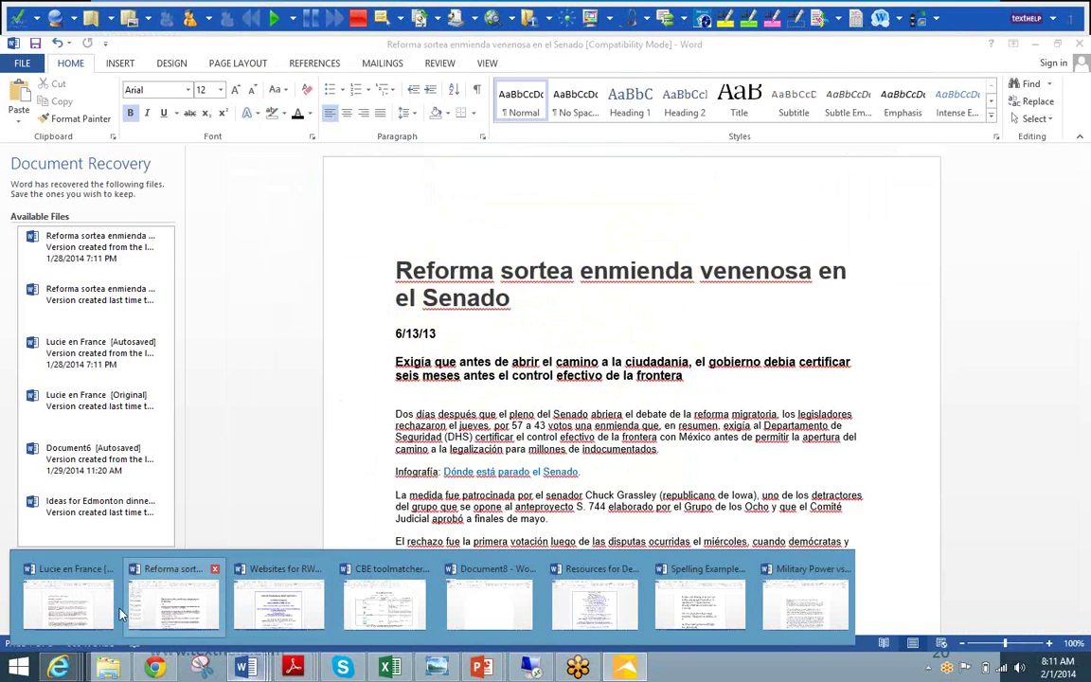
{"action": "left_click", "coordinate": [729, 607]}
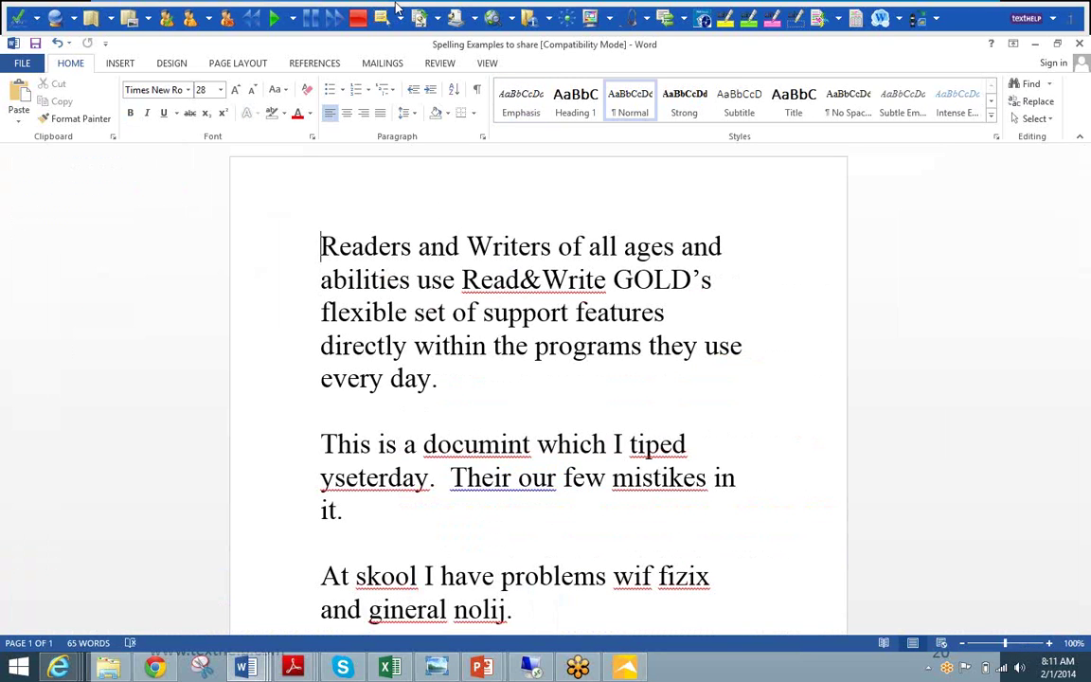
{"action": "left_click", "coordinate": [273, 19]}
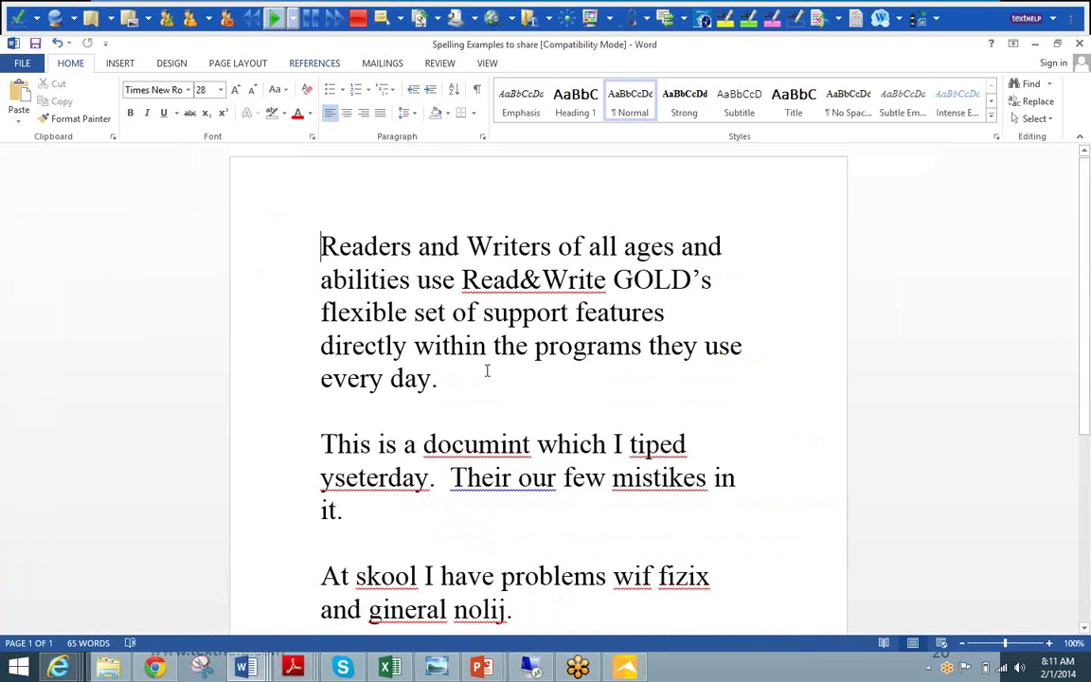
{"action": "left_click", "coordinate": [359, 19]}
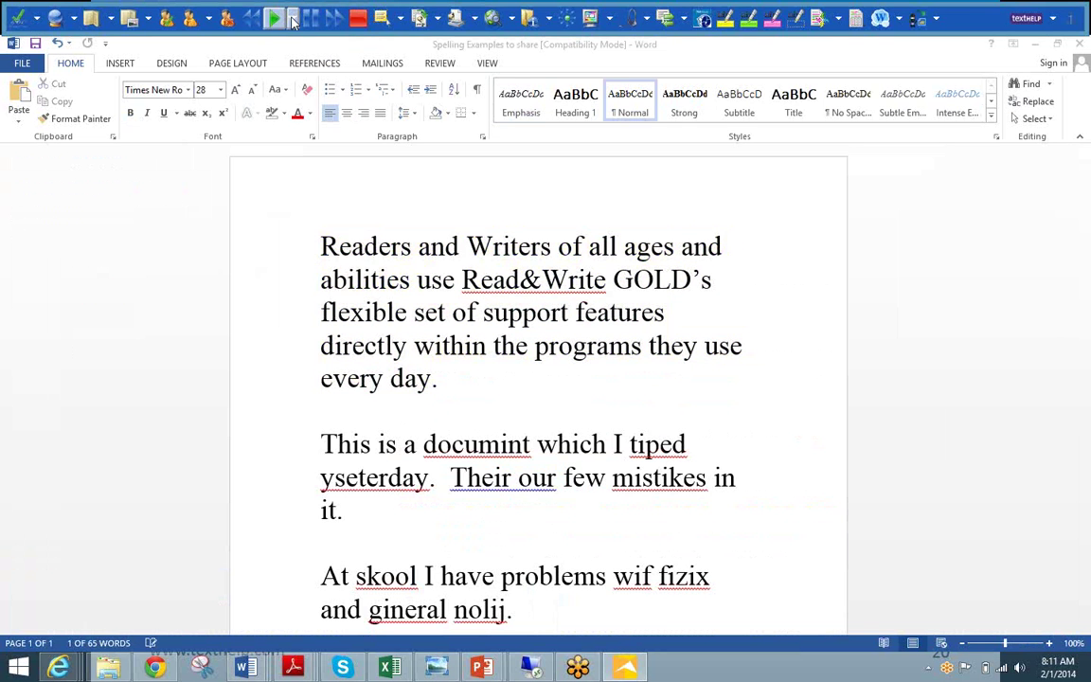
- Set the speech voice to US Allison - Vocalizer and read aloud from the first paragraph
{"action": "left_click", "coordinate": [293, 19]}
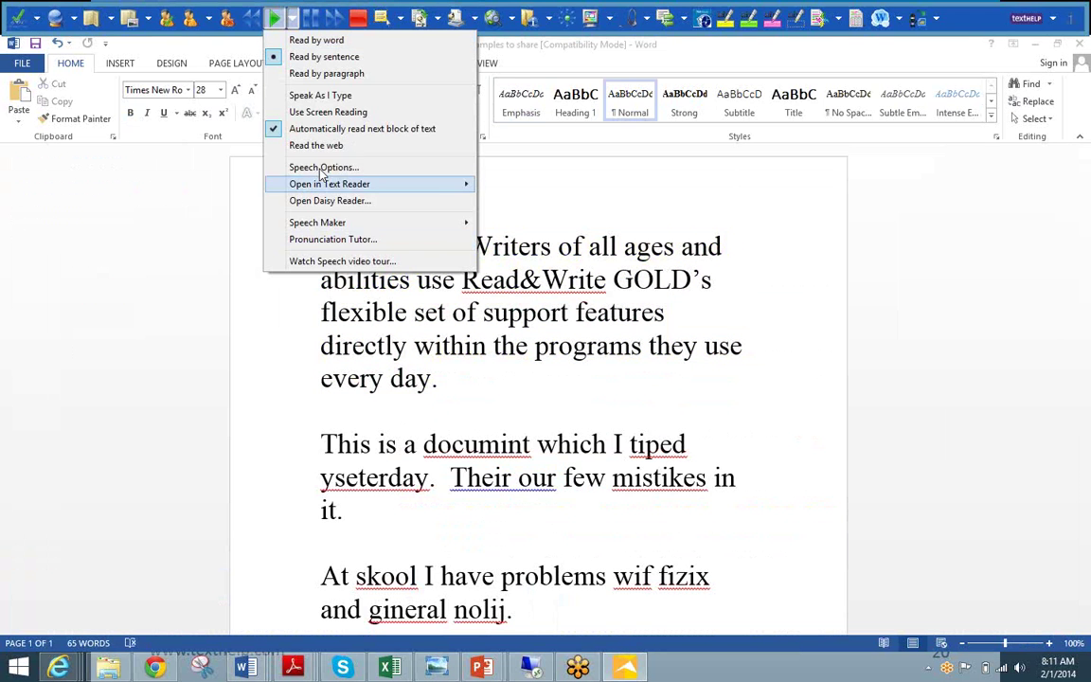
{"action": "left_click", "coordinate": [322, 168]}
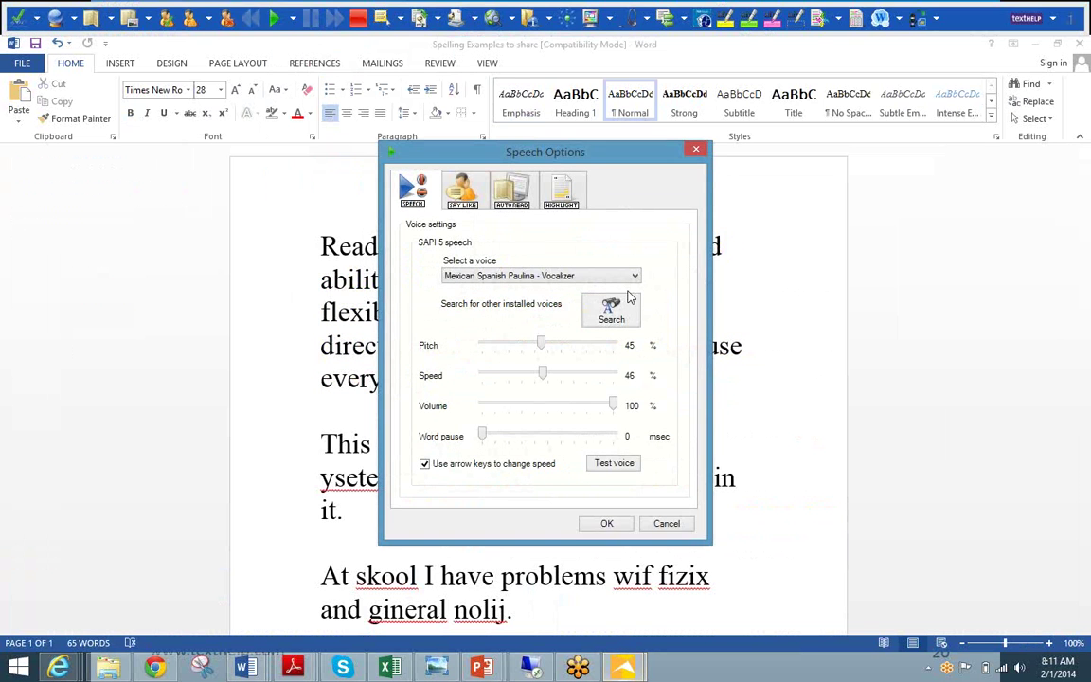
{"action": "left_click", "coordinate": [630, 276]}
{"action": "scroll", "coordinate": [568, 299], "scroll_direction": "up", "scroll_amount": 2}
{"action": "left_click", "coordinate": [507, 287]}
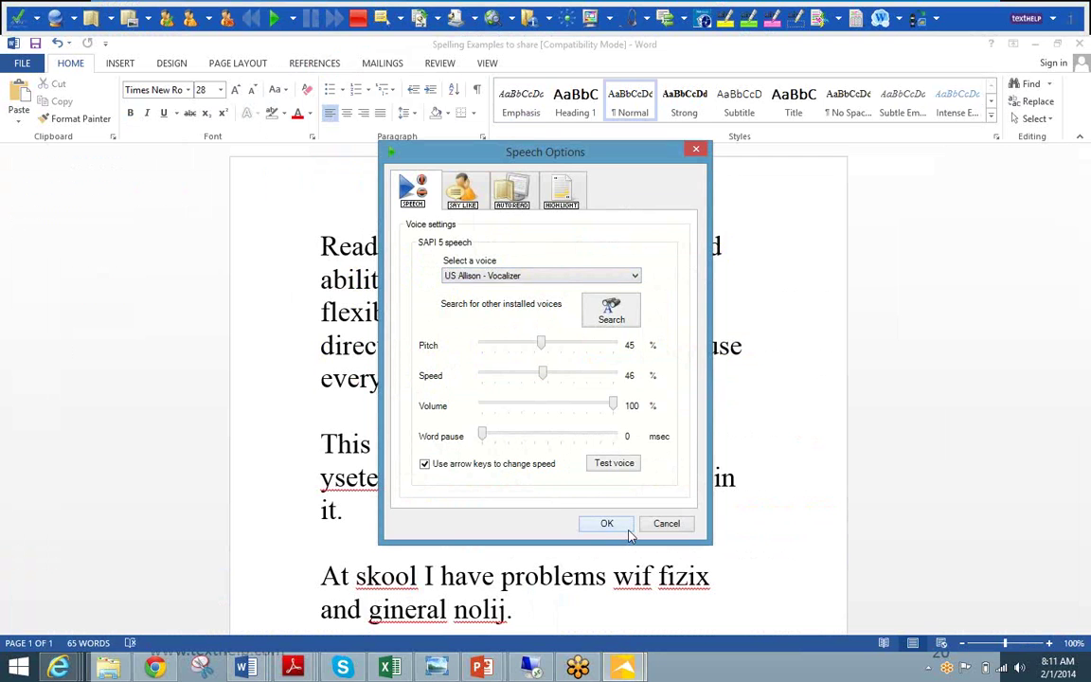
{"action": "left_click", "coordinate": [620, 524]}
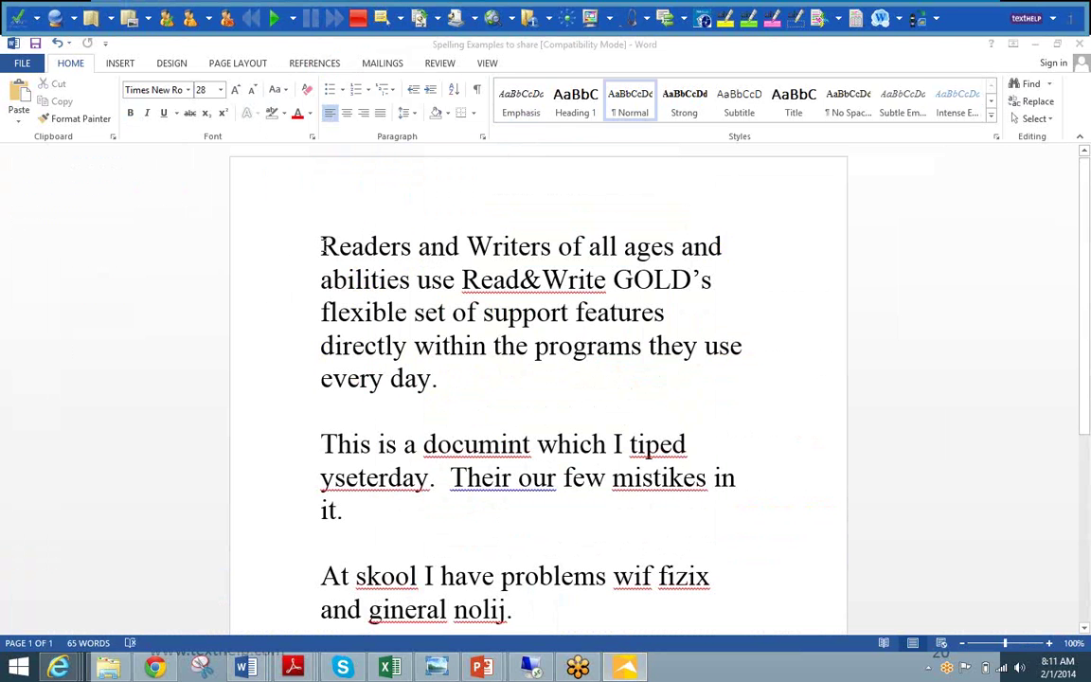
{"action": "left_click", "coordinate": [321, 279]}
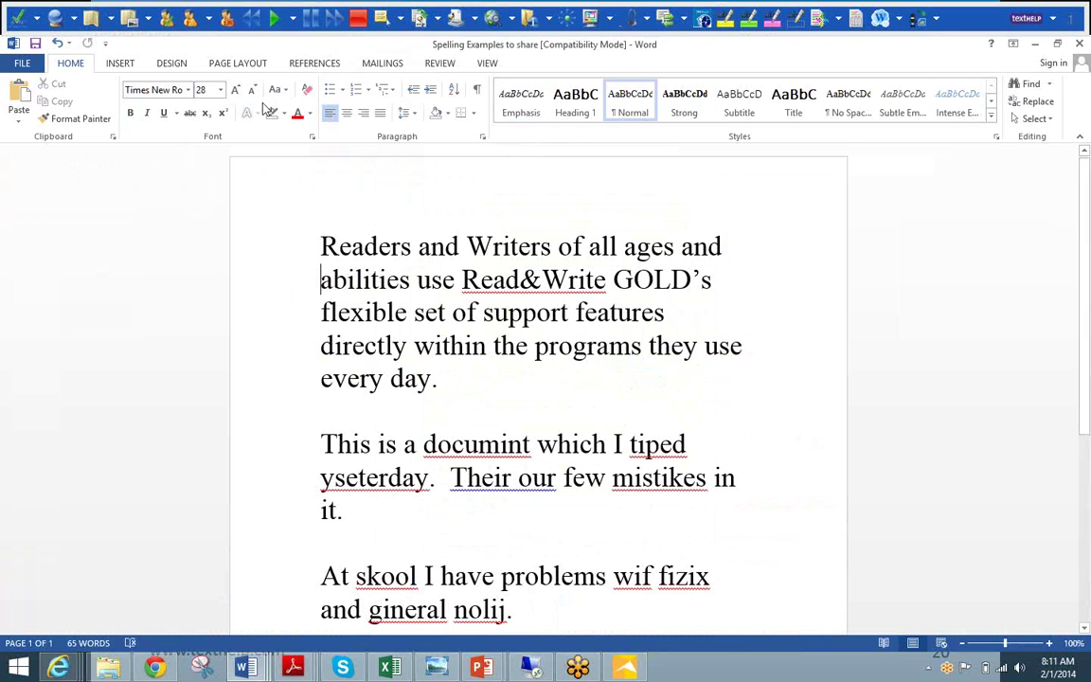
{"action": "left_click", "coordinate": [275, 19]}
- Look up the word "support" from the first paragraph in the dictionary and move the definitions window off the paragraph's text
{"action": "double_click", "coordinate": [568, 314]}
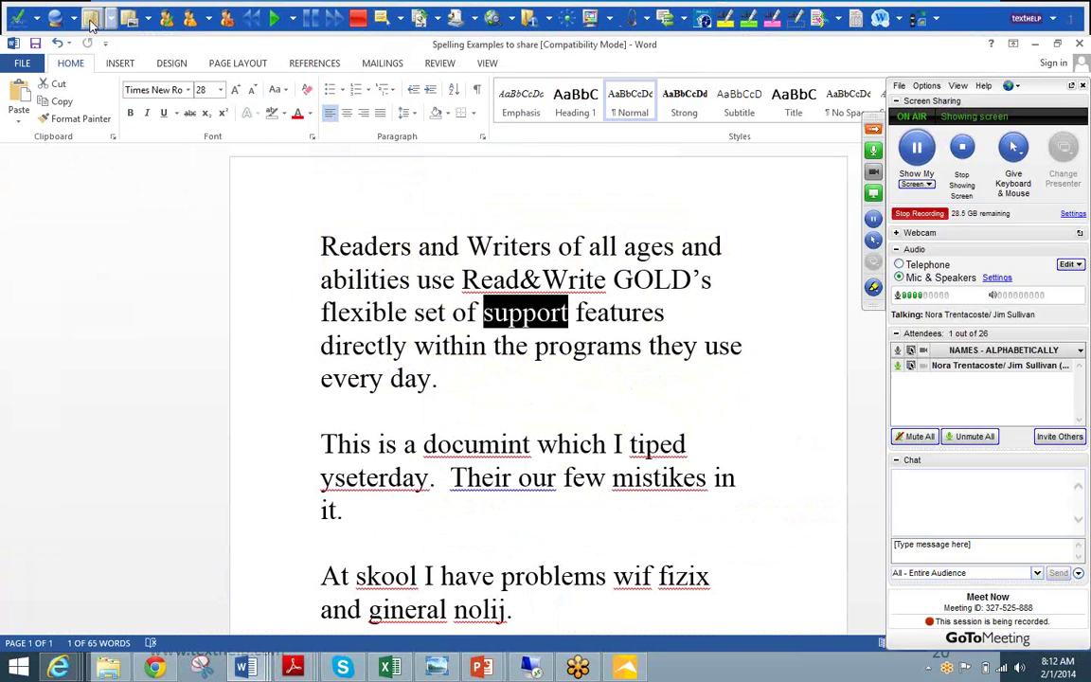
{"action": "left_click", "coordinate": [91, 20]}
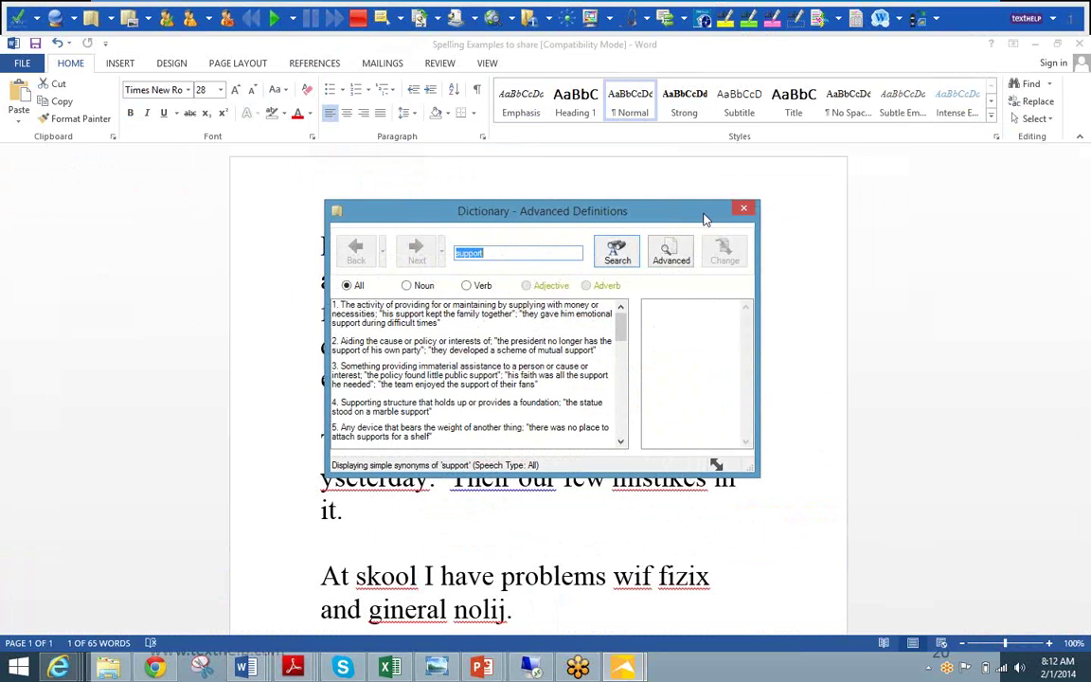
{"action": "left_click_drag", "start_coordinate": [649, 211], "coordinate": [352, 162]}
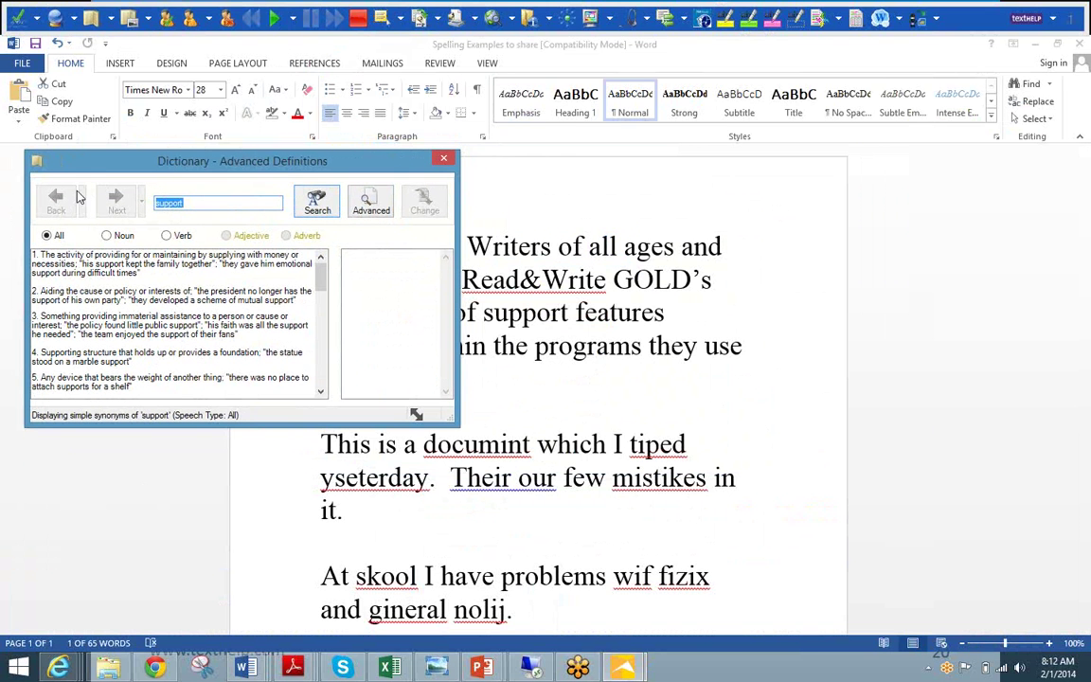
- Read the first definition of "support" aloud, stop the speech, and close the dictionary definitions window
{"action": "left_click", "coordinate": [45, 235]}
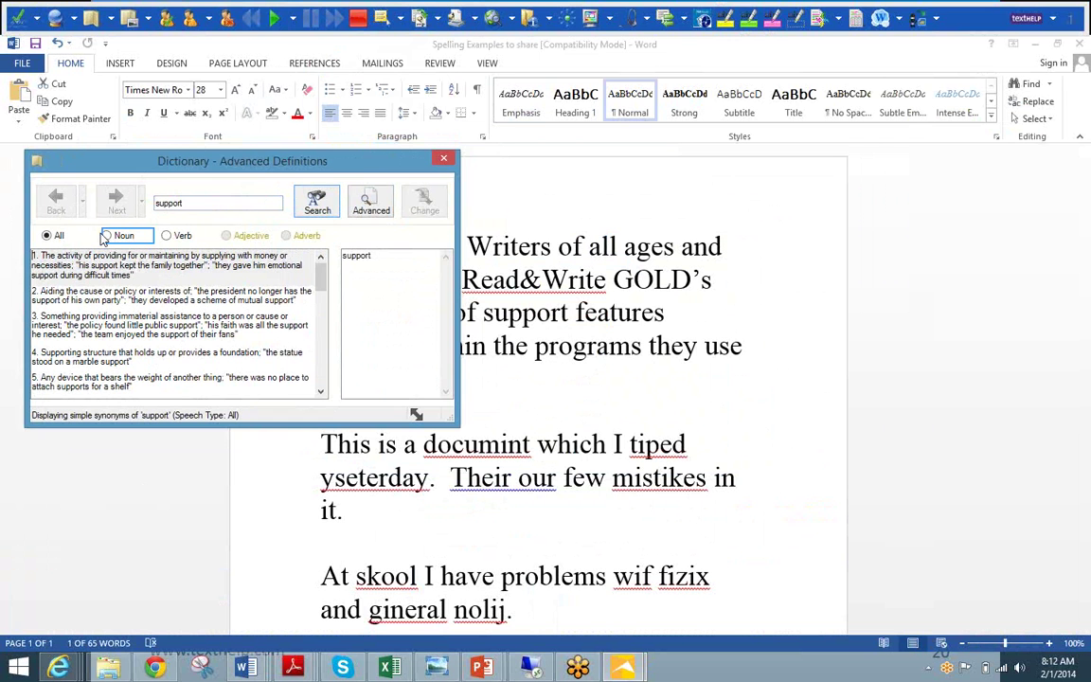
{"action": "left_click", "coordinate": [274, 19]}
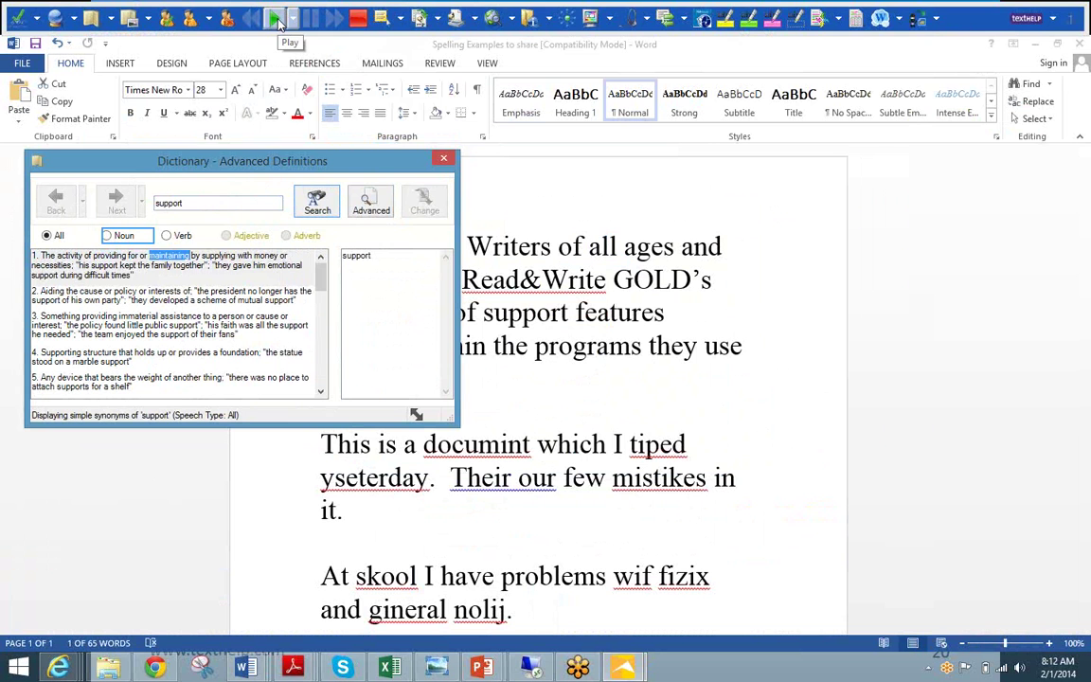
{"action": "left_click", "coordinate": [358, 27]}
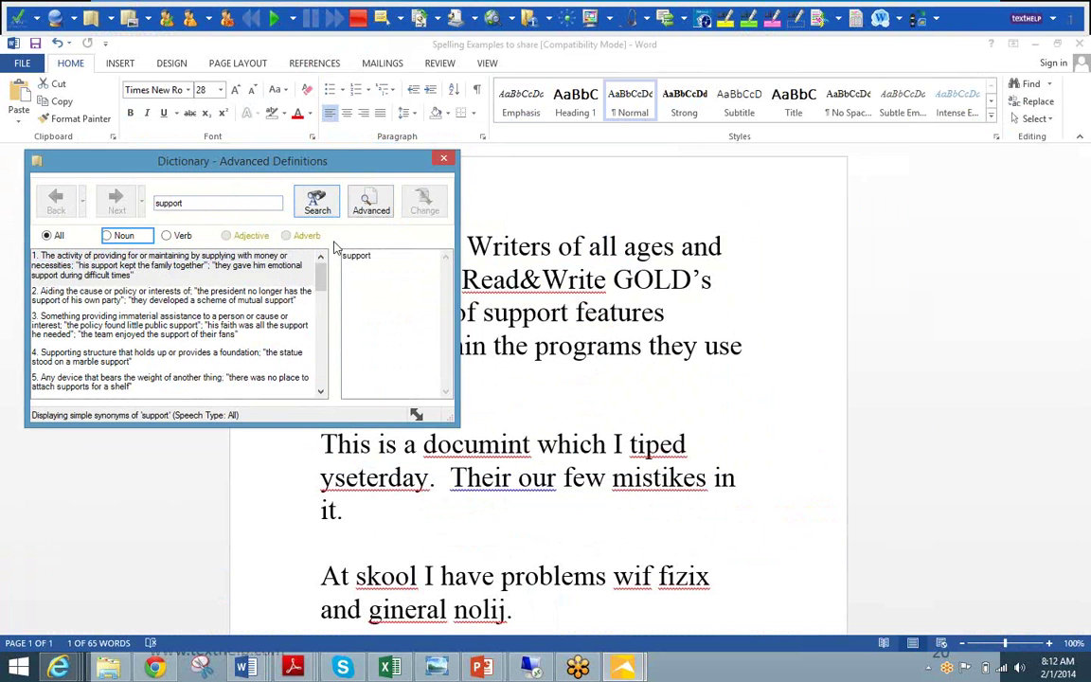
{"action": "left_click", "coordinate": [442, 161]}
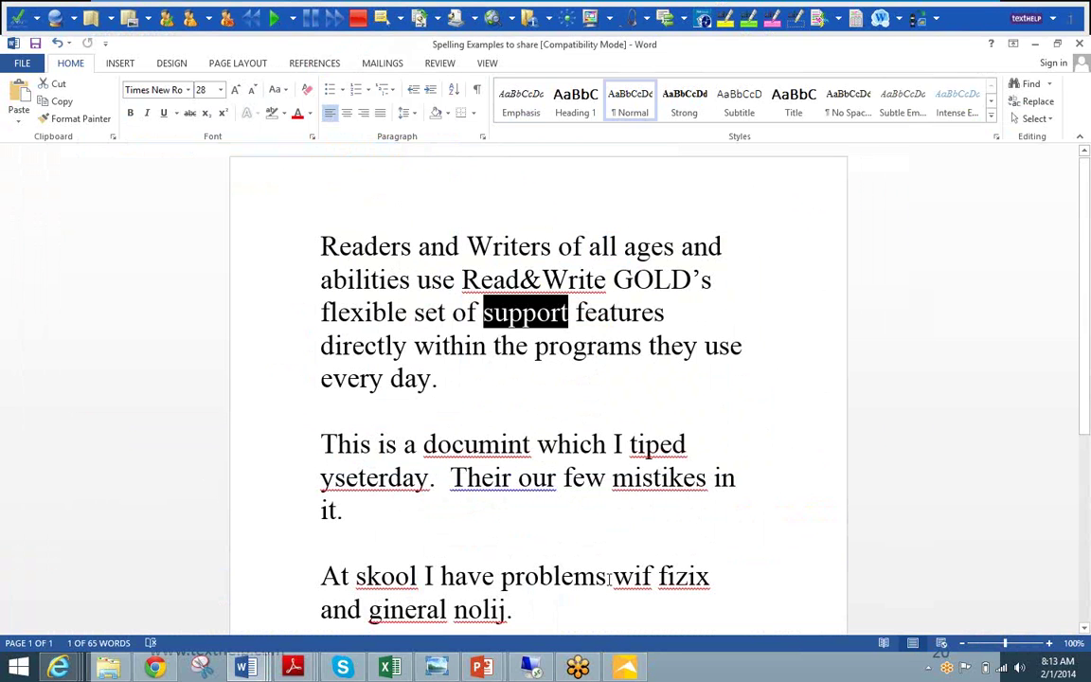
- Look up "problems" from the third paragraph and the word "rectangle" in the Picture Dictionary, and close it
{"action": "left_click", "coordinate": [518, 574]}
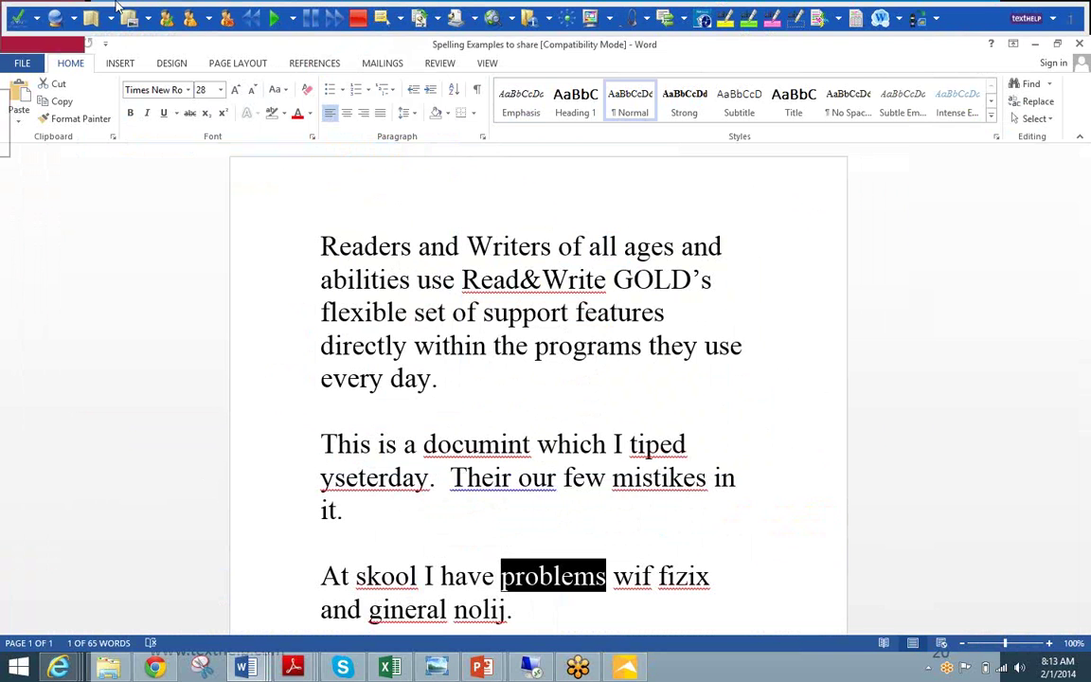
{"action": "left_click", "coordinate": [130, 18]}
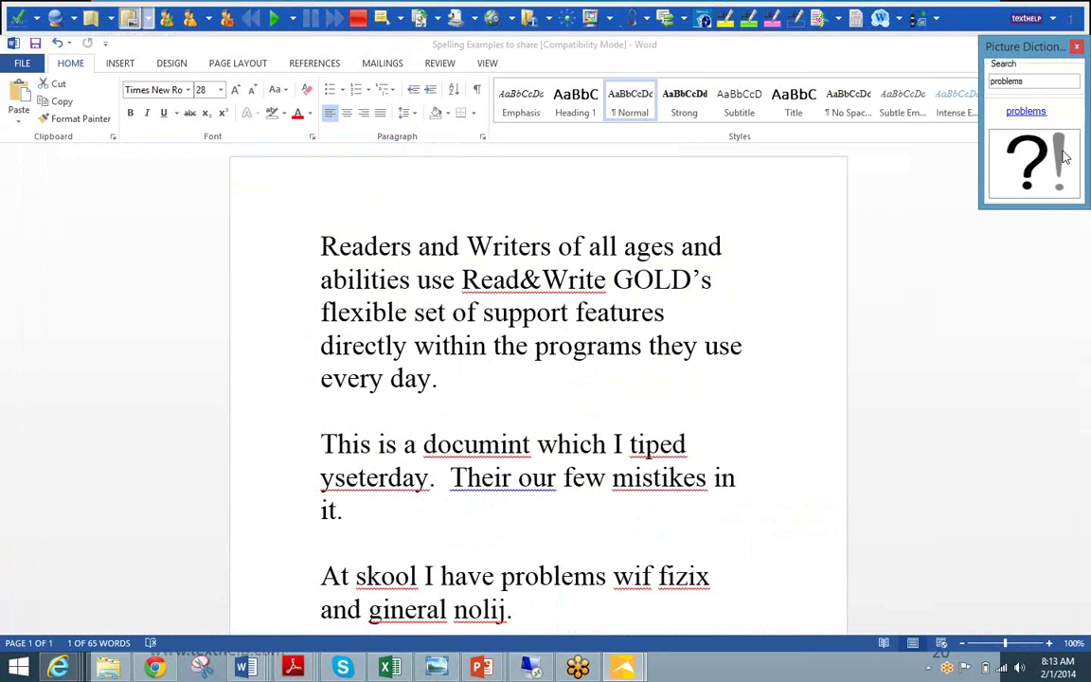
{"action": "double_click", "coordinate": [1003, 83]}
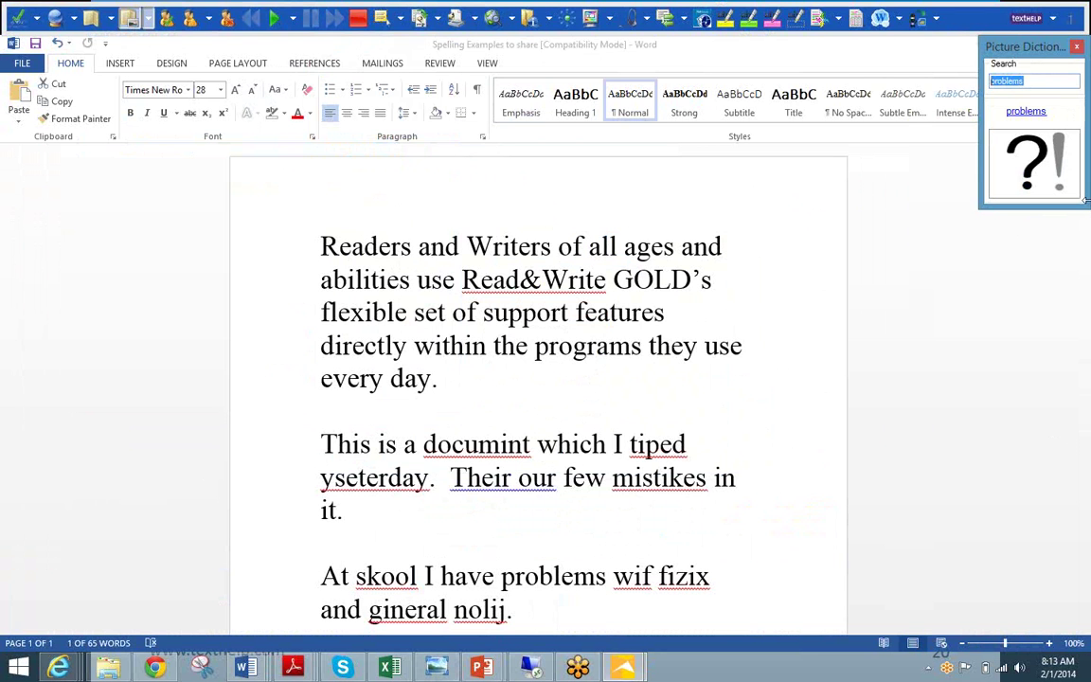
{"action": "type", "text": "rectangle"}
{"action": "key", "text": "Return"}
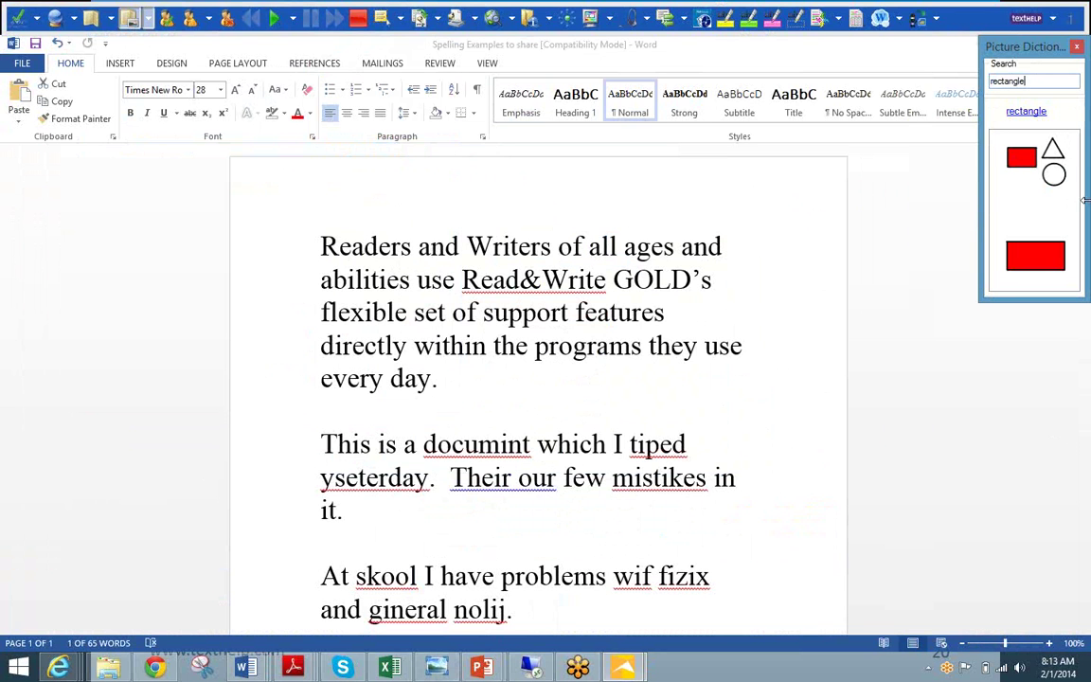
{"action": "left_click", "coordinate": [1077, 49]}
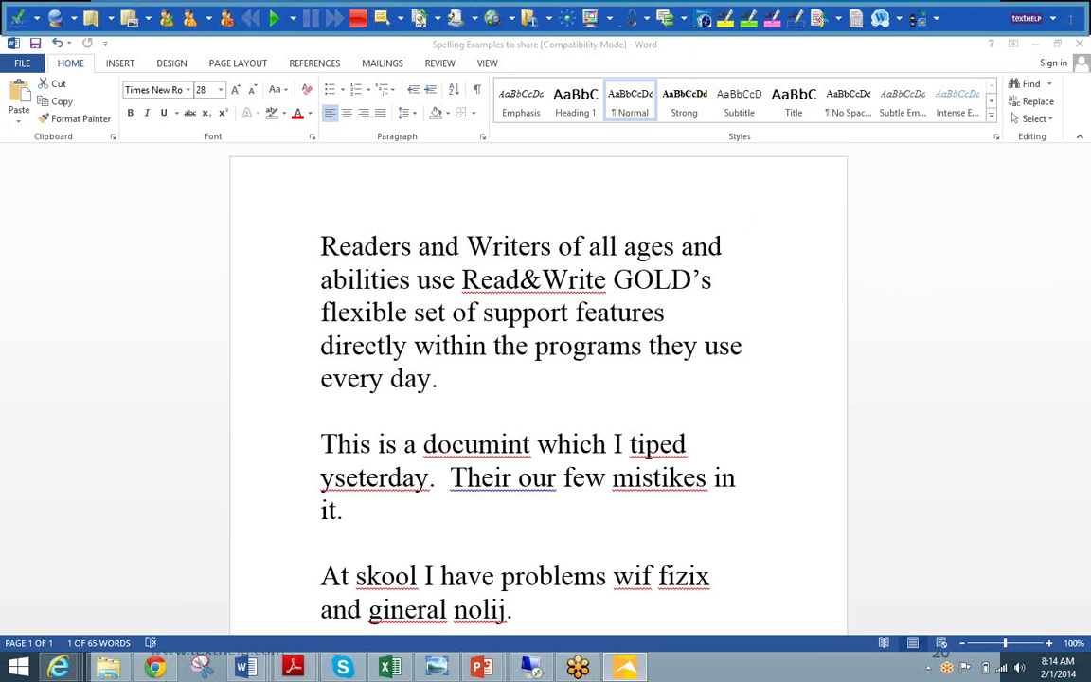
- Switch to Raptors and poison.pdf in Adobe Reader and show the PDFaloud toolbar
{"action": "mouse_move", "coordinate": [296, 668]}
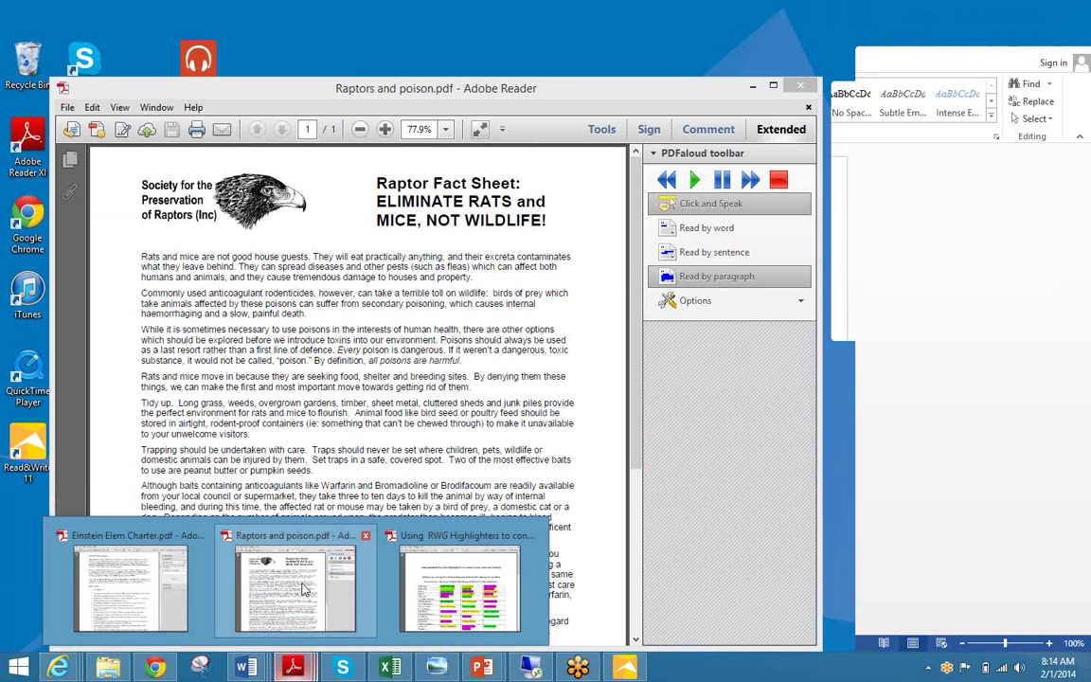
{"action": "left_click", "coordinate": [303, 589]}
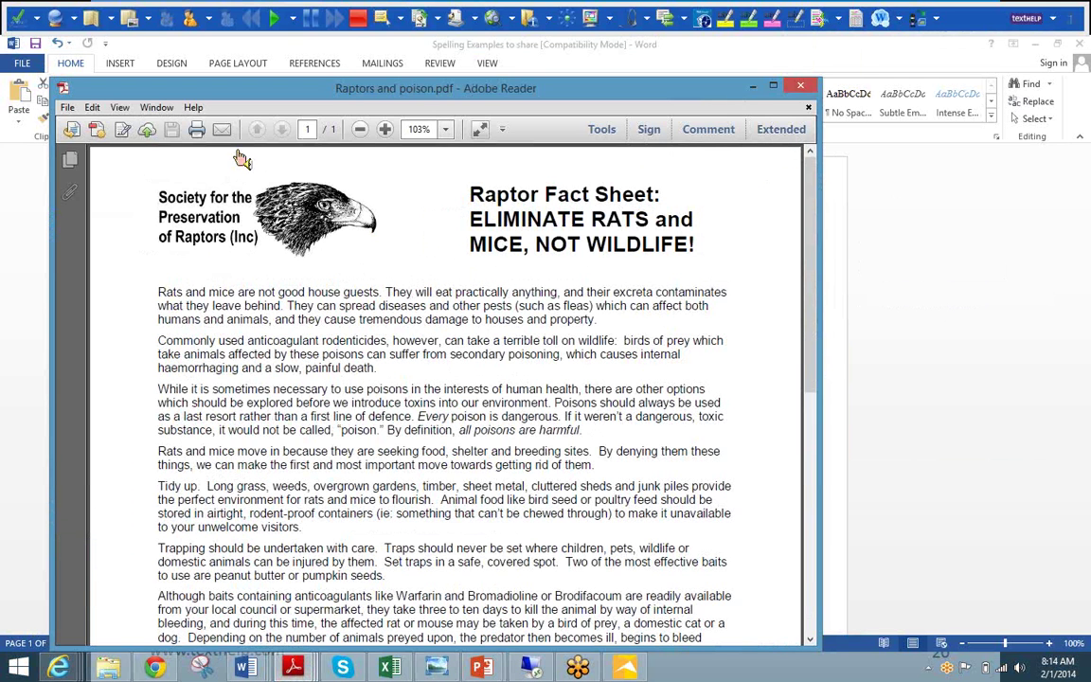
{"action": "left_click", "coordinate": [779, 129]}
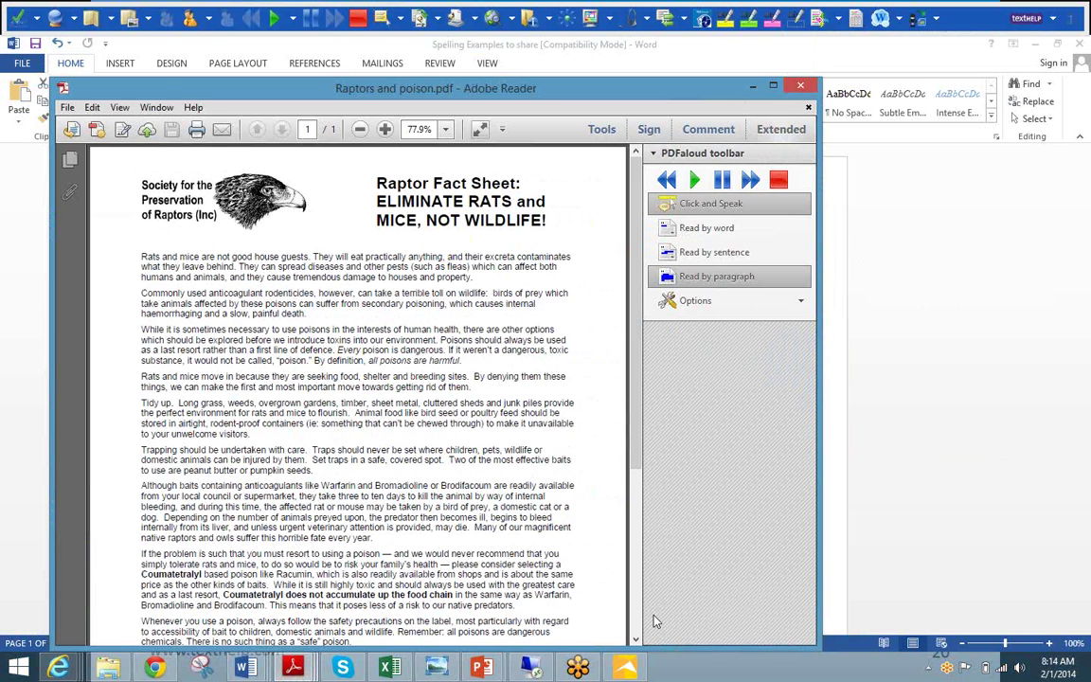
- Read the "Commonly used anticoagulant rodenticides" and "Trapping should be undertaken with care" paragraphs aloud with Click and Speak, stopping each, and minimize the PDF
{"action": "left_click", "coordinate": [717, 210]}
{"action": "left_click", "coordinate": [151, 326]}
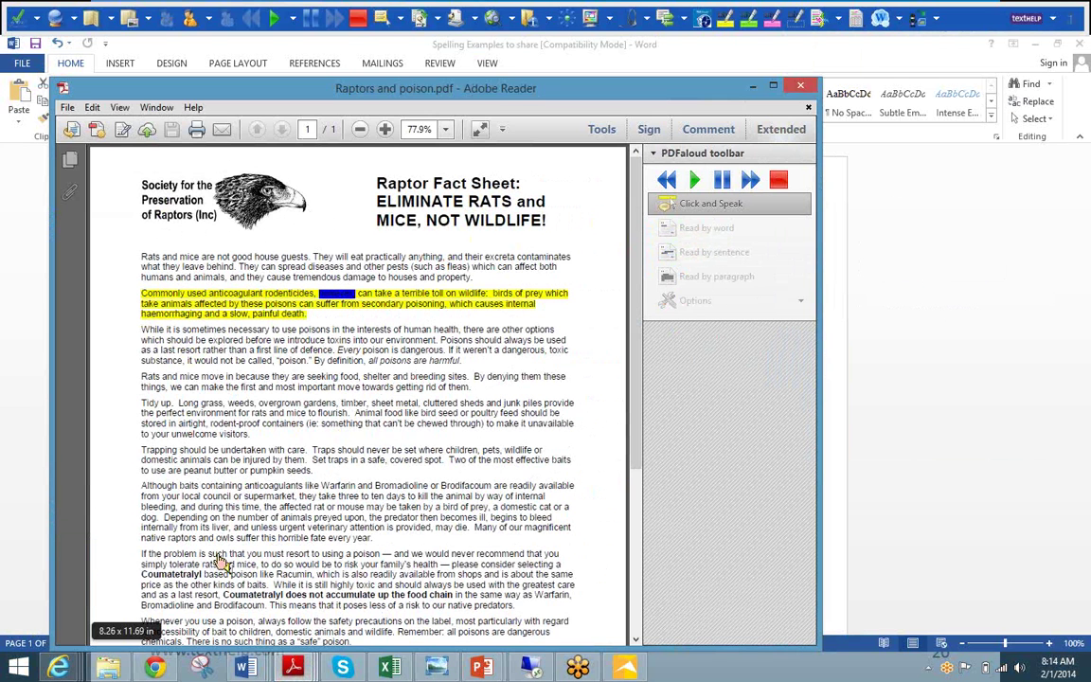
{"action": "left_click", "coordinate": [780, 181]}
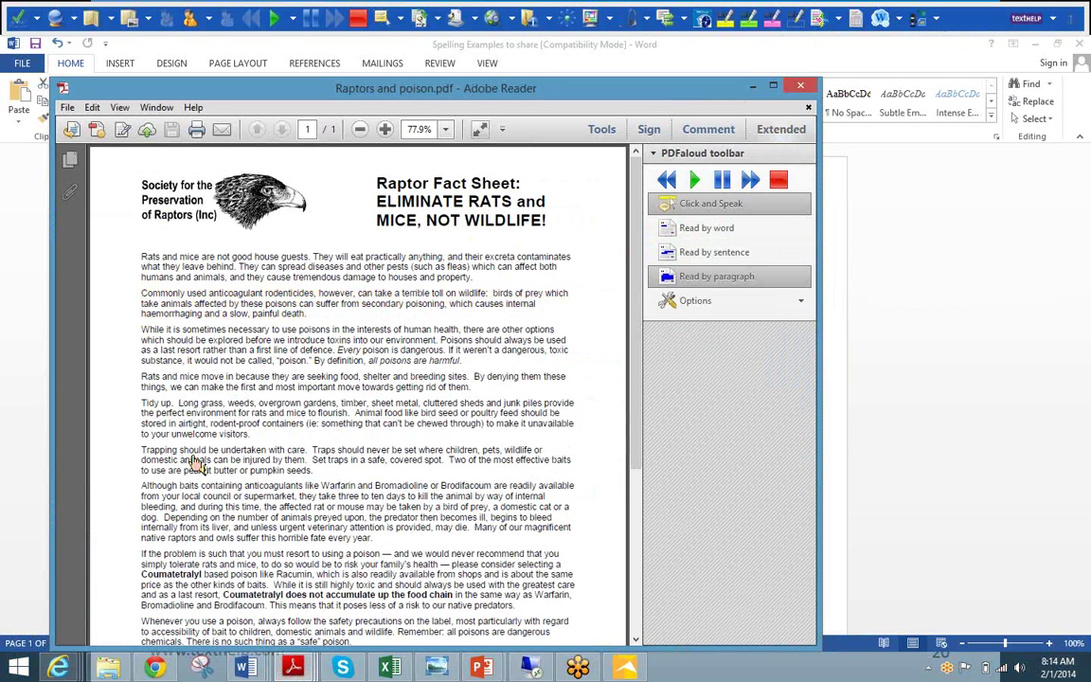
{"action": "left_click", "coordinate": [151, 451]}
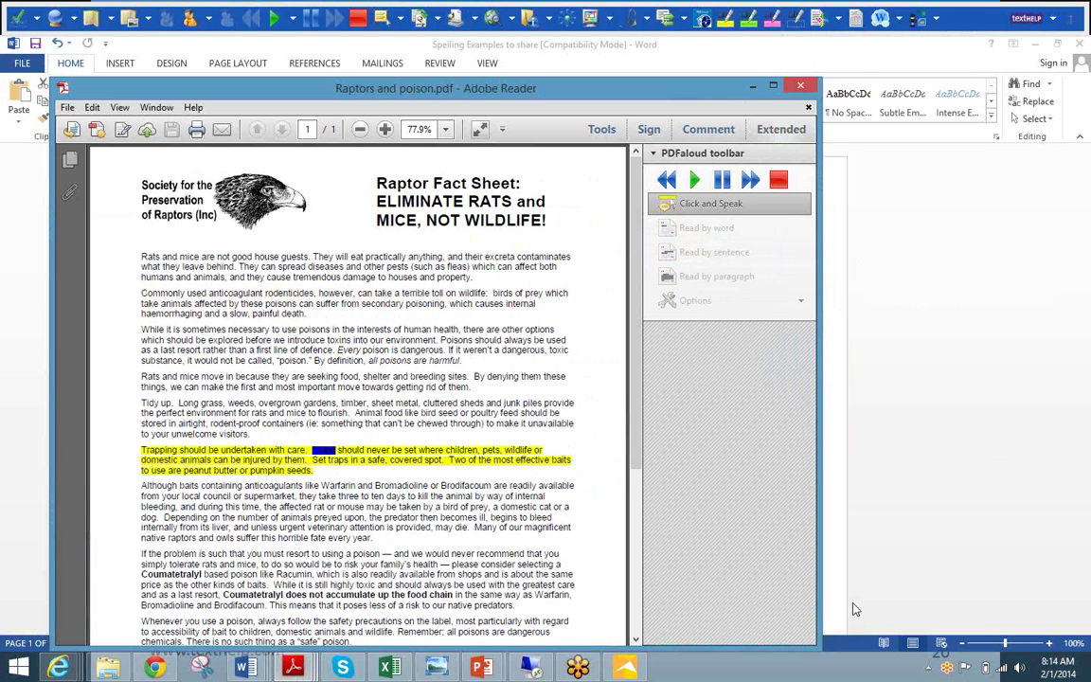
{"action": "left_click", "coordinate": [780, 180]}
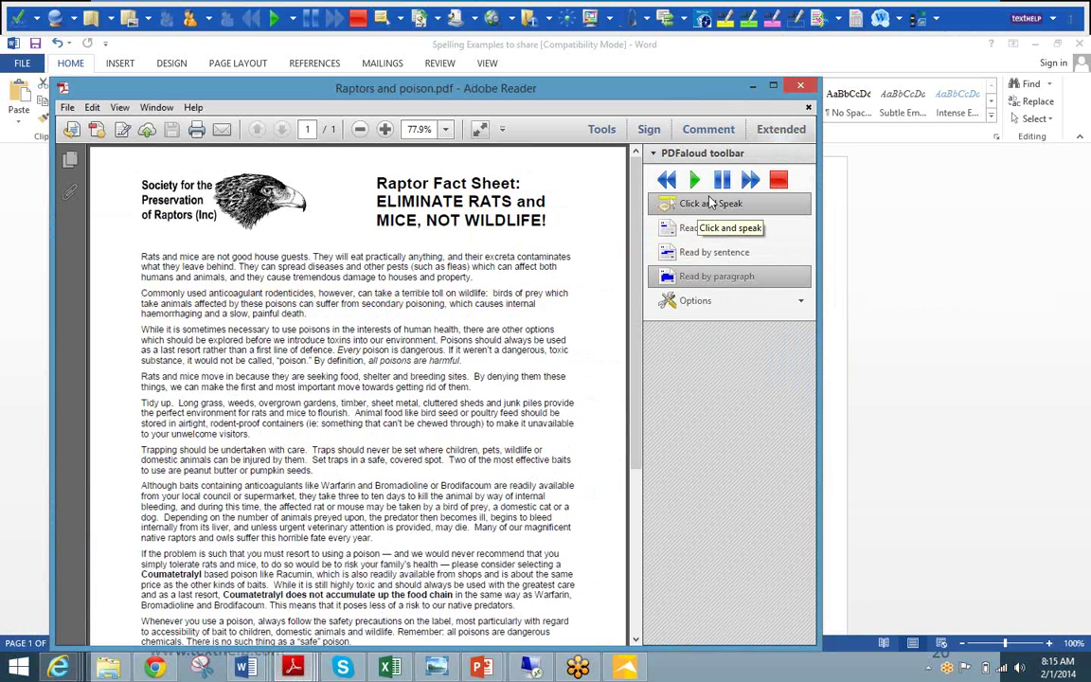
{"action": "left_click", "coordinate": [755, 86]}
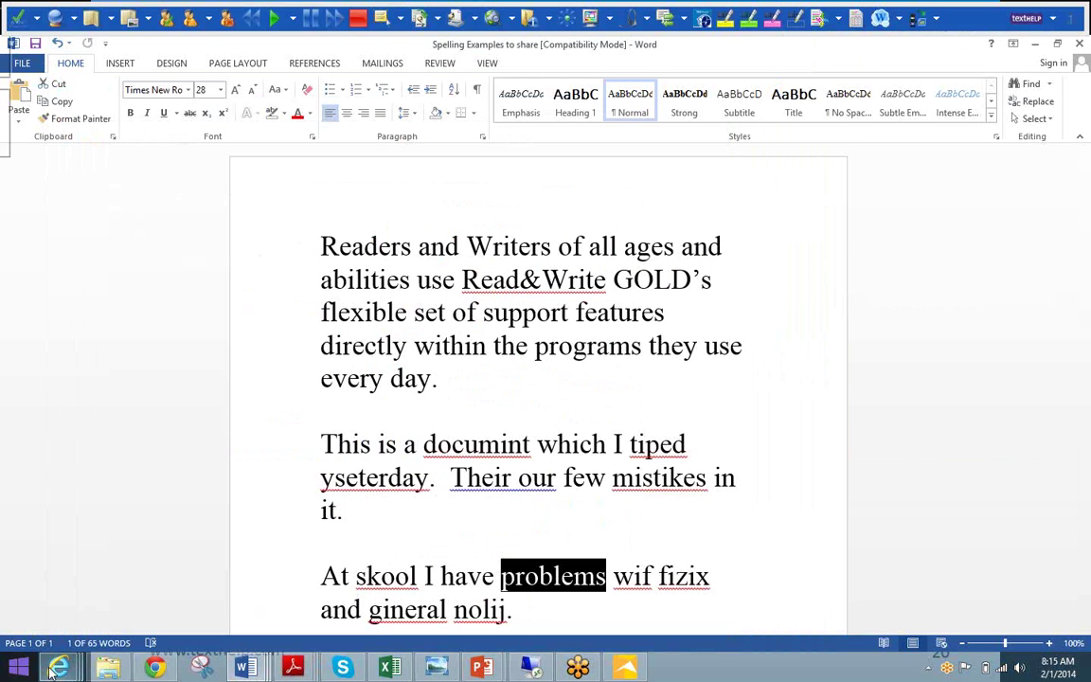
- Switch to the Wikipedia Fossil fuel page in Internet Explorer, read its opening words through "natural processes such" aloud, and stop the speech
{"action": "mouse_move", "coordinate": [57, 668]}
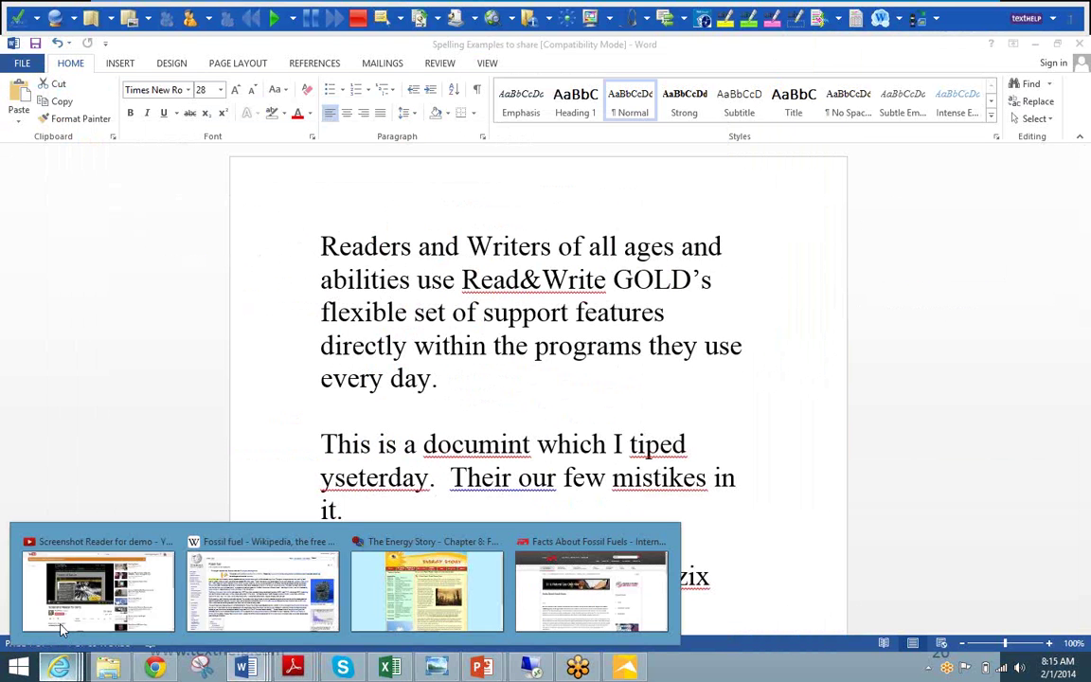
{"action": "left_click", "coordinate": [239, 606]}
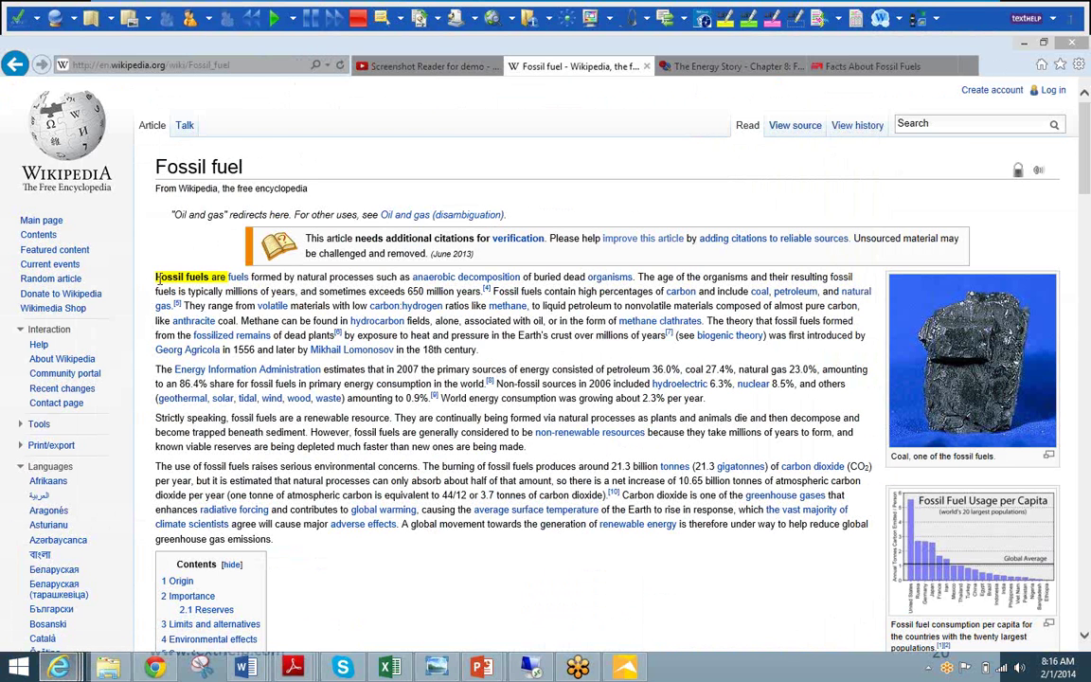
{"action": "left_click_drag", "start_coordinate": [185, 278], "coordinate": [383, 275]}
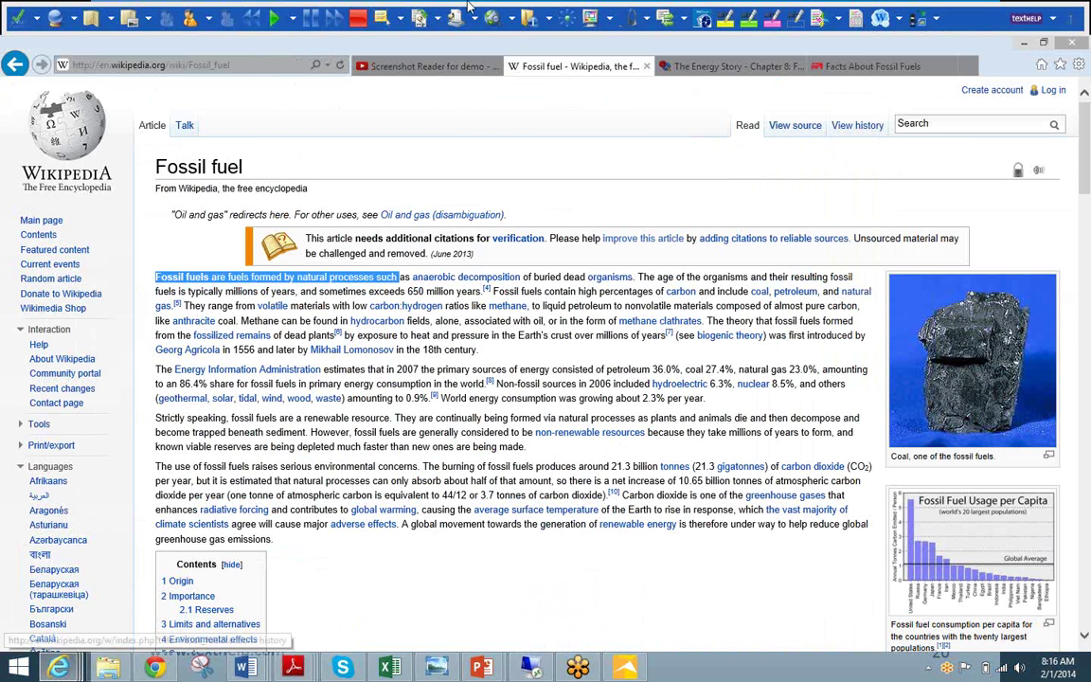
{"action": "left_click", "coordinate": [273, 20]}
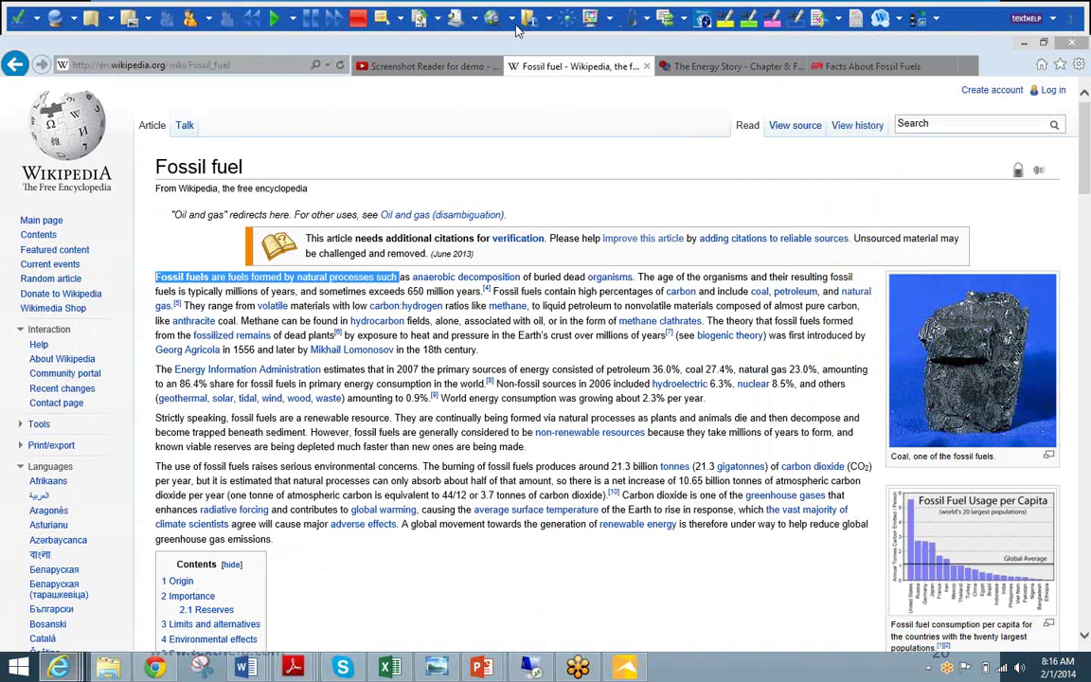
{"action": "left_click", "coordinate": [358, 18]}
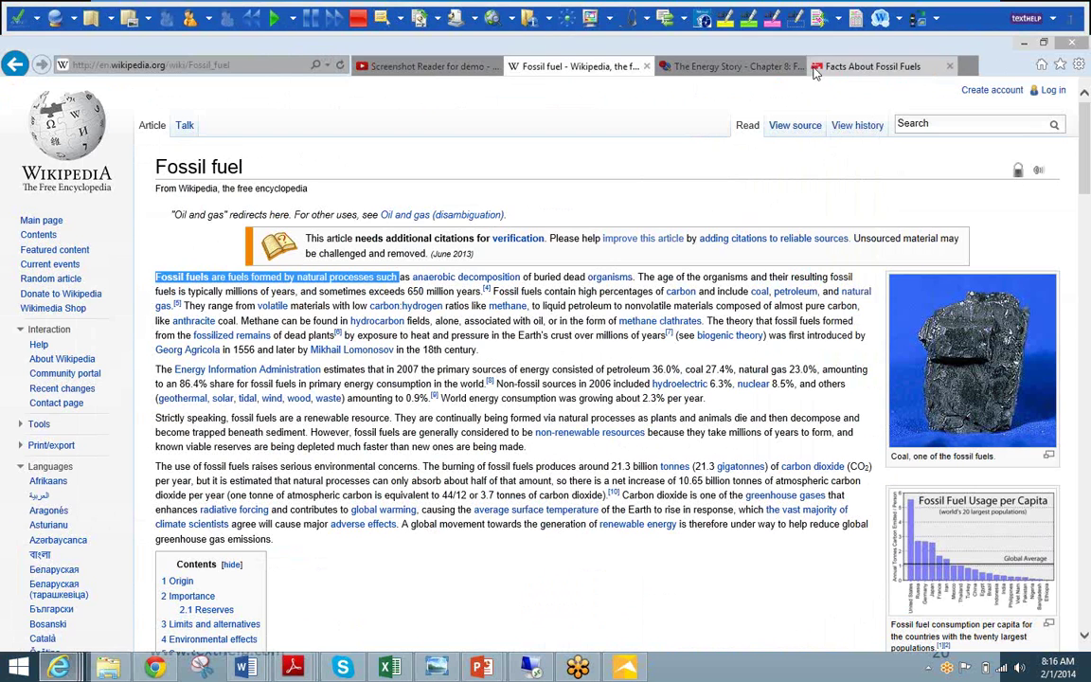
- View the Facts About Fossil Fuels page, return to the Wikipedia article, and read "The Energy Information Administration estimates" aloud
{"action": "left_click", "coordinate": [850, 67]}
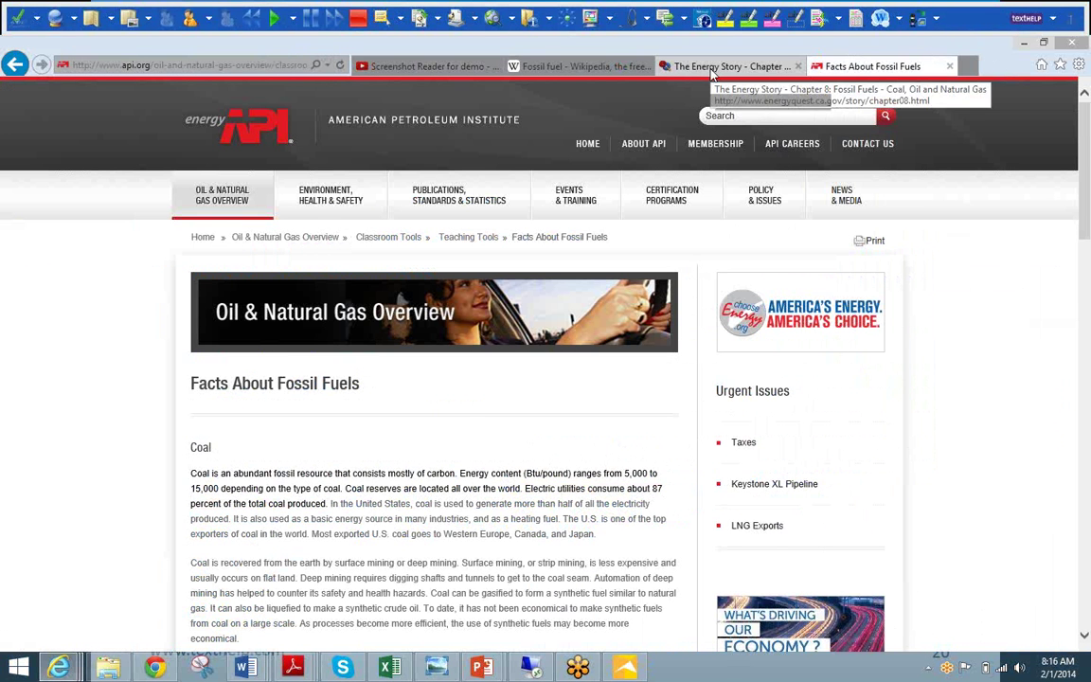
{"action": "left_click", "coordinate": [568, 66]}
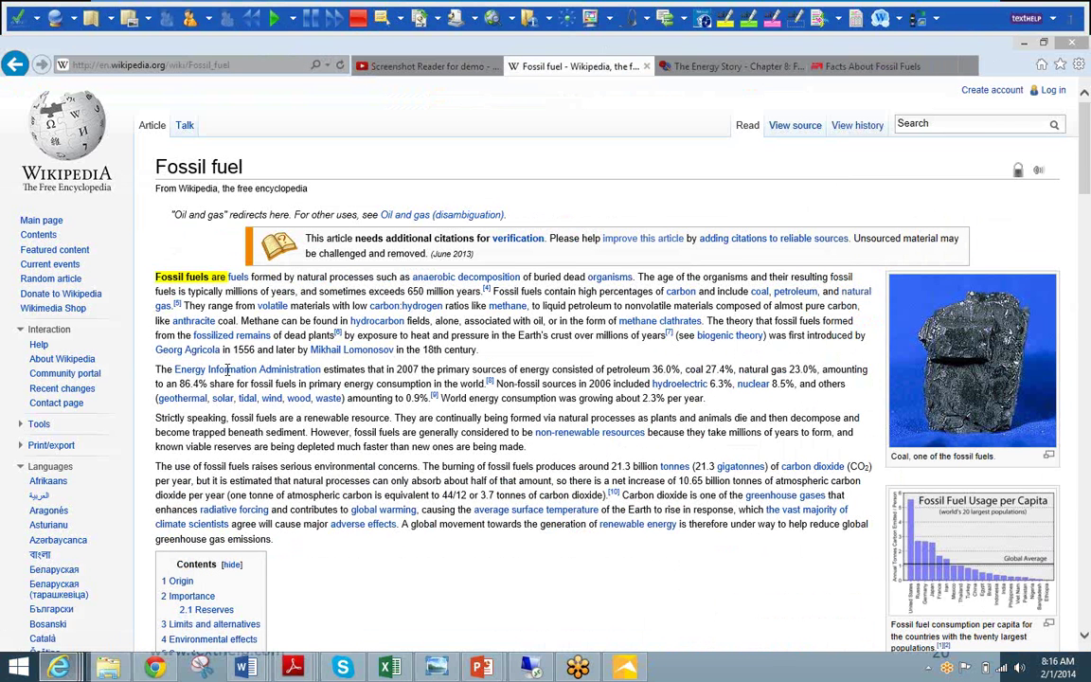
{"action": "left_click_drag", "start_coordinate": [142, 372], "coordinate": [366, 374]}
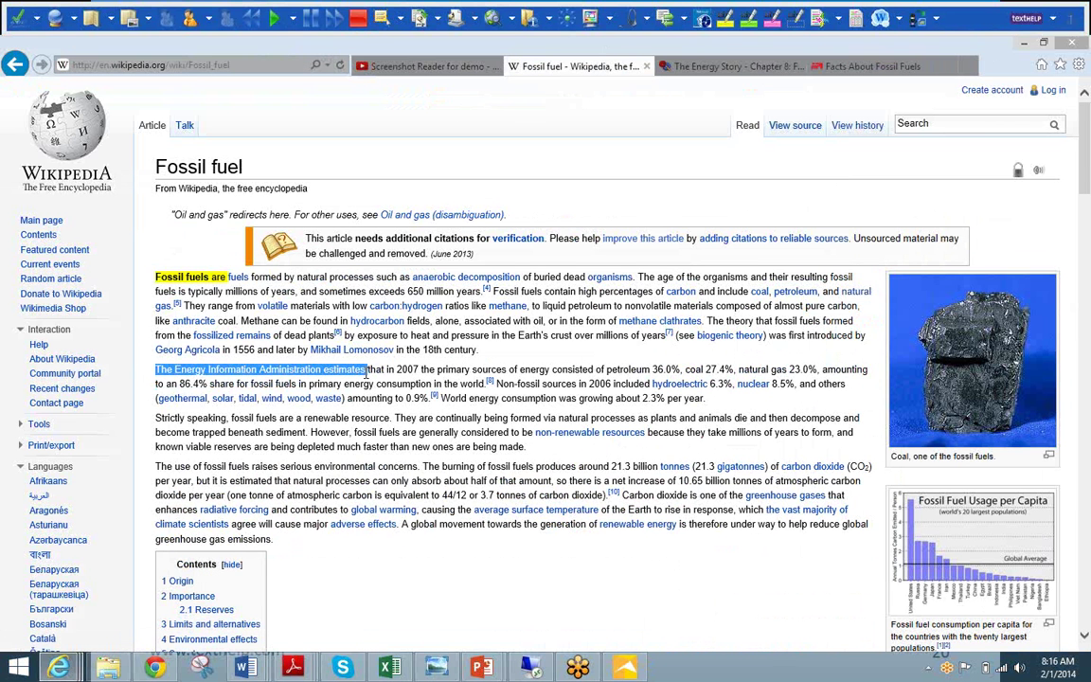
{"action": "left_click", "coordinate": [273, 18]}
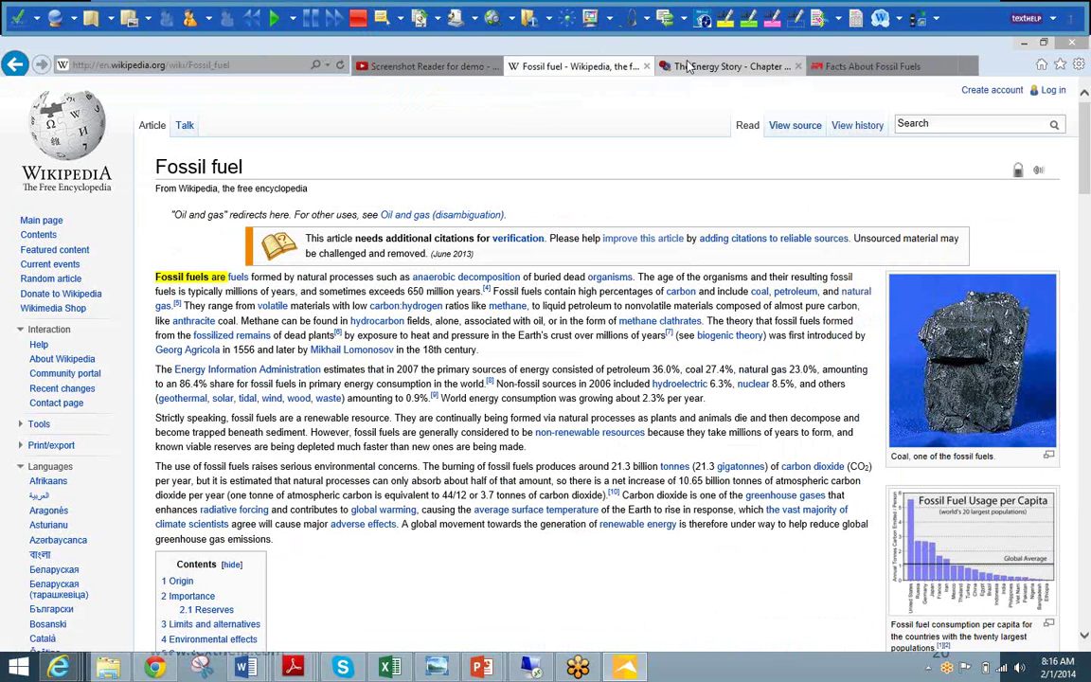
- Read the opening text of The Energy Story's "Where Fossil Fuels Come From" section aloud through "were formed many hundreds"
{"action": "left_click", "coordinate": [719, 66]}
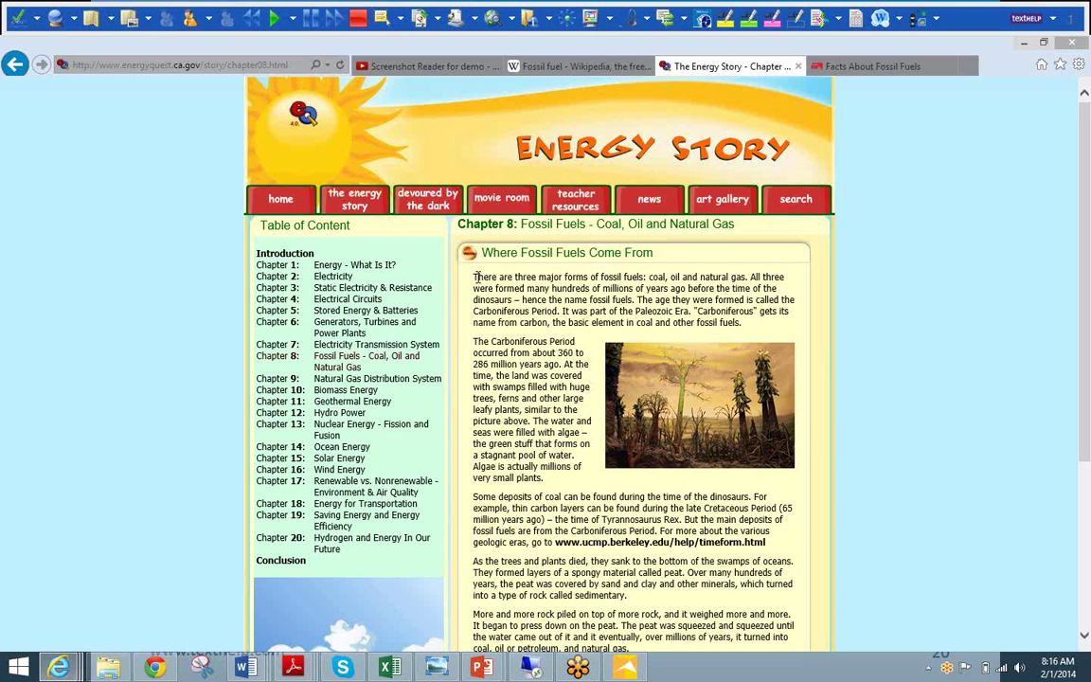
{"action": "left_click_drag", "start_coordinate": [497, 277], "coordinate": [591, 289]}
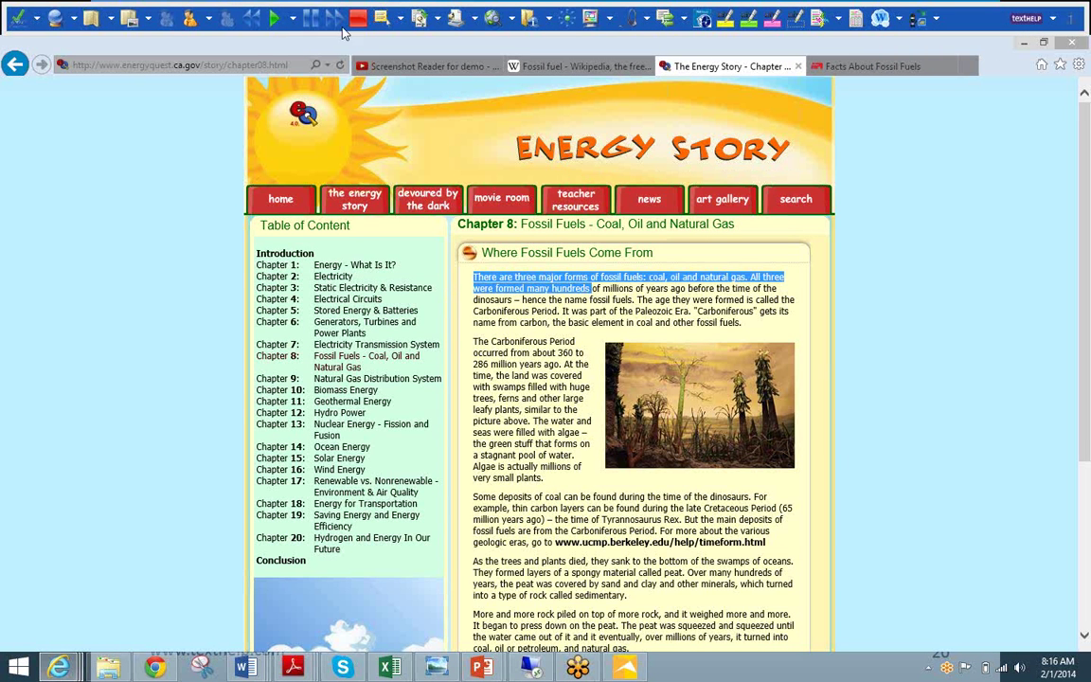
{"action": "left_click", "coordinate": [275, 20]}
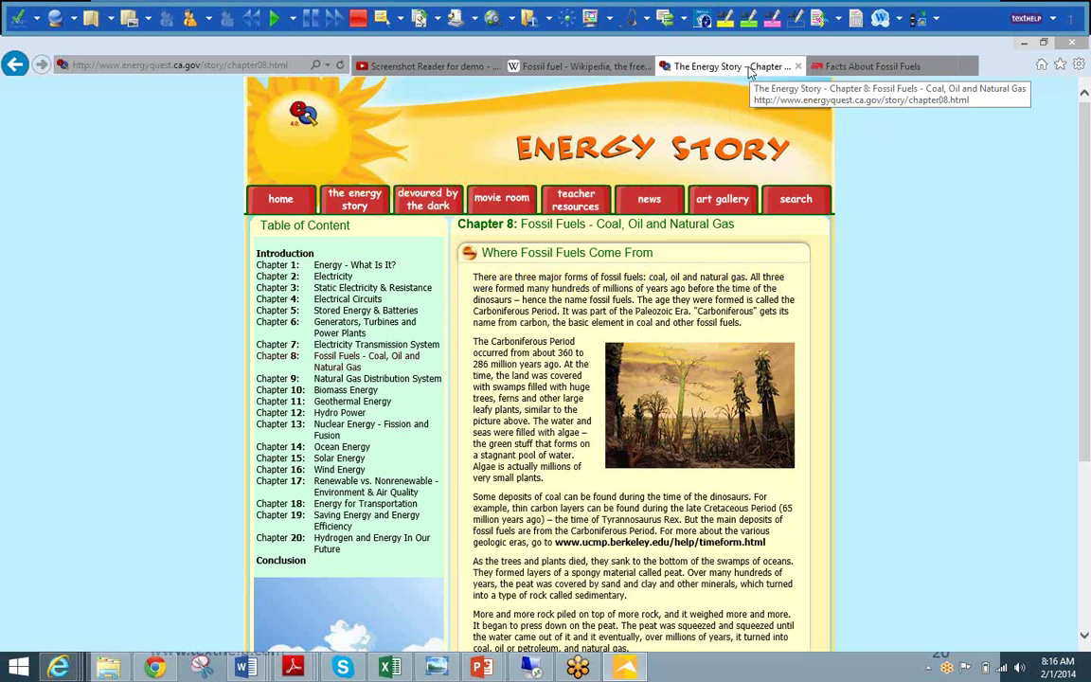
- Translate Wikipedia's "They range from volatile materials with low carbon:hydrogen ratios" into Spanish, read the translation aloud, and close the Paragraph Translator page
{"action": "left_click", "coordinate": [556, 75]}
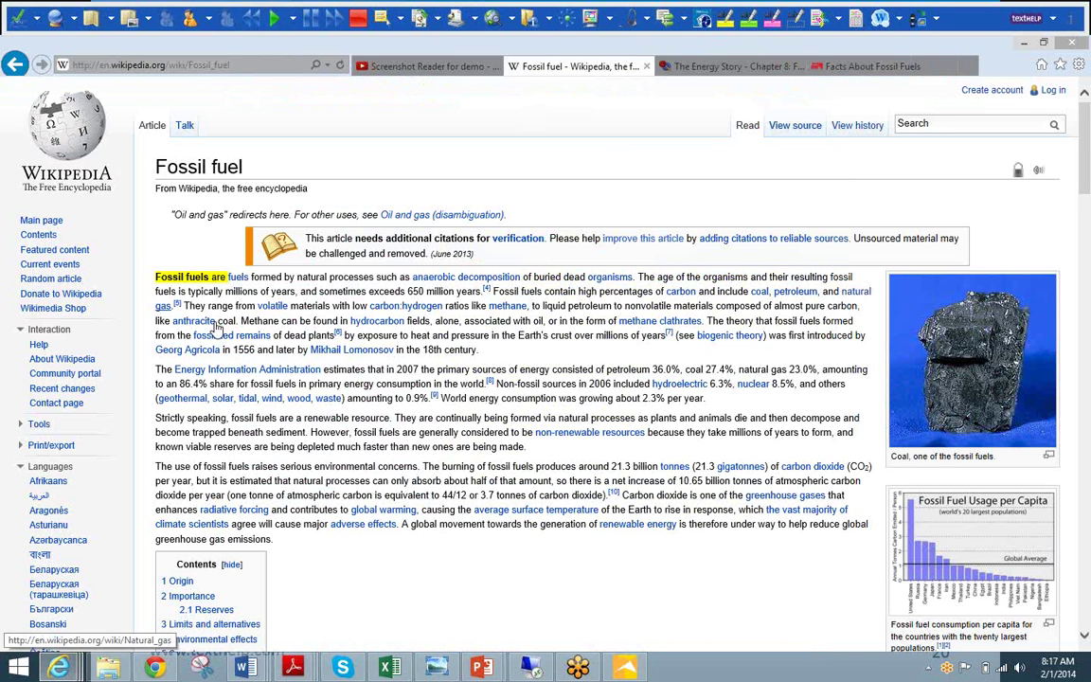
{"action": "left_click_drag", "start_coordinate": [185, 306], "coordinate": [471, 308]}
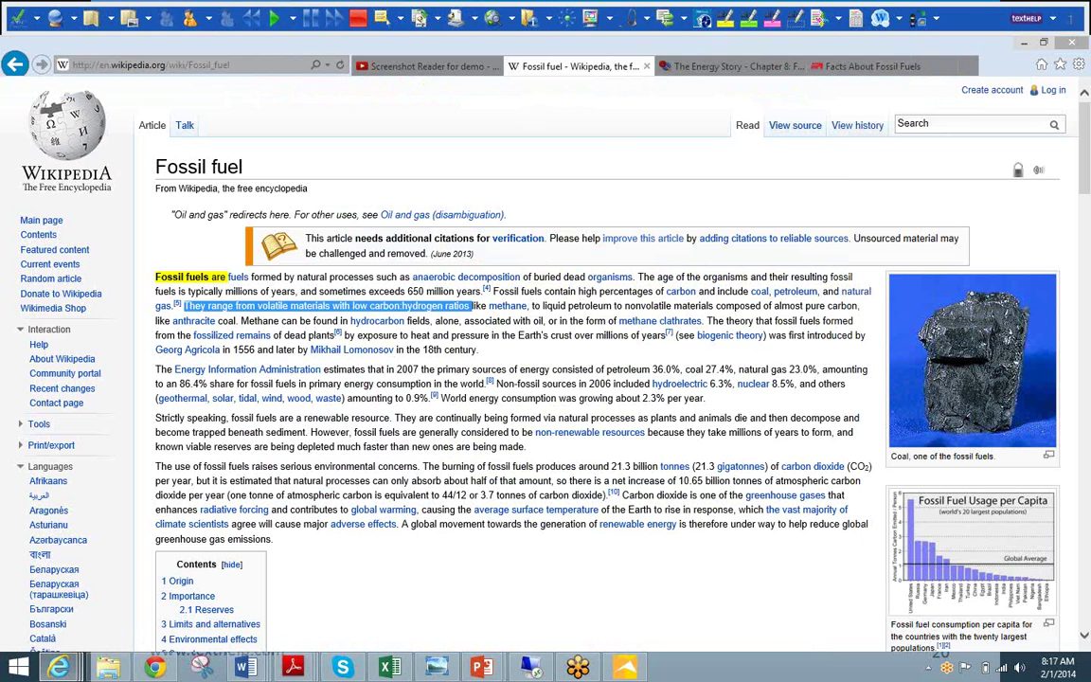
{"action": "left_click", "coordinate": [729, 365]}
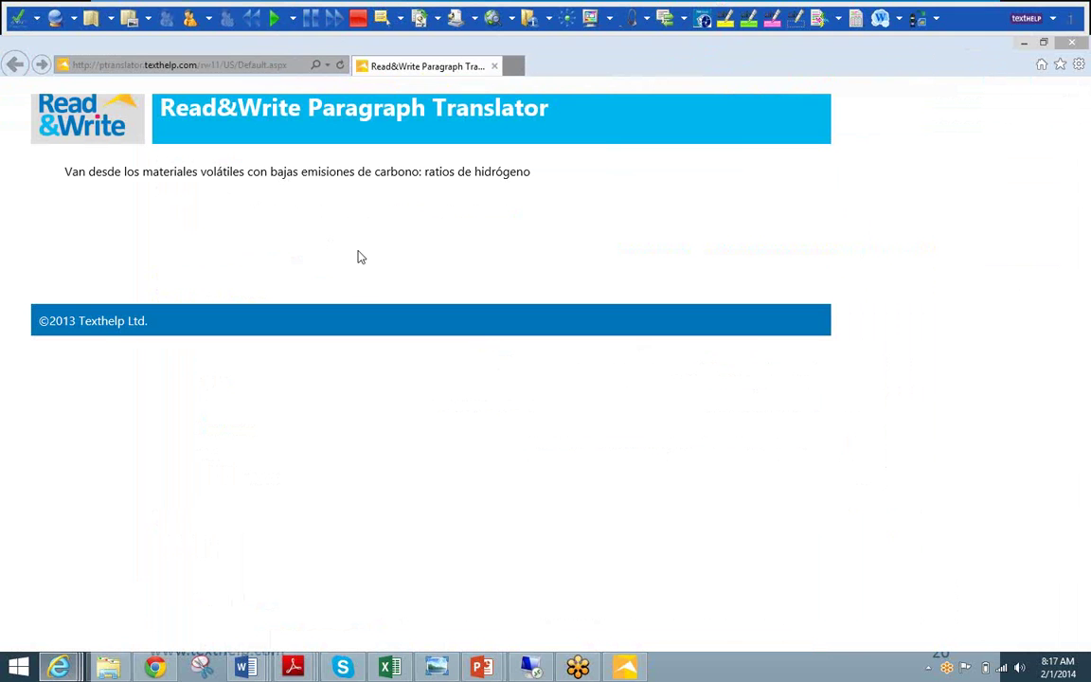
{"action": "mouse_move", "coordinate": [268, 190]}
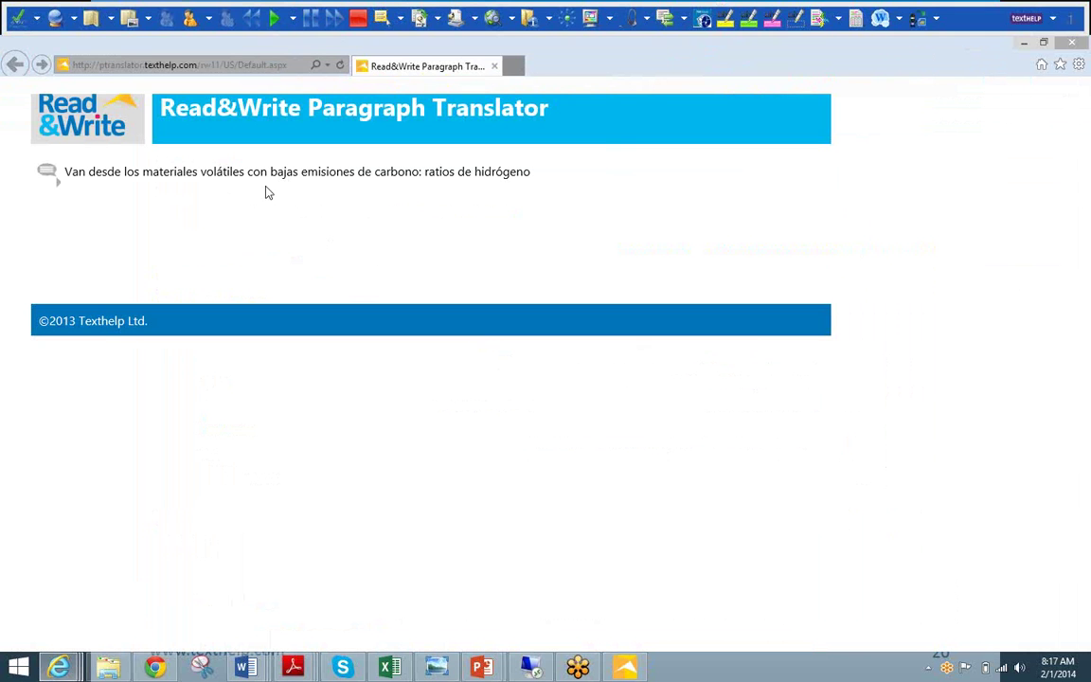
{"action": "left_click", "coordinate": [47, 171]}
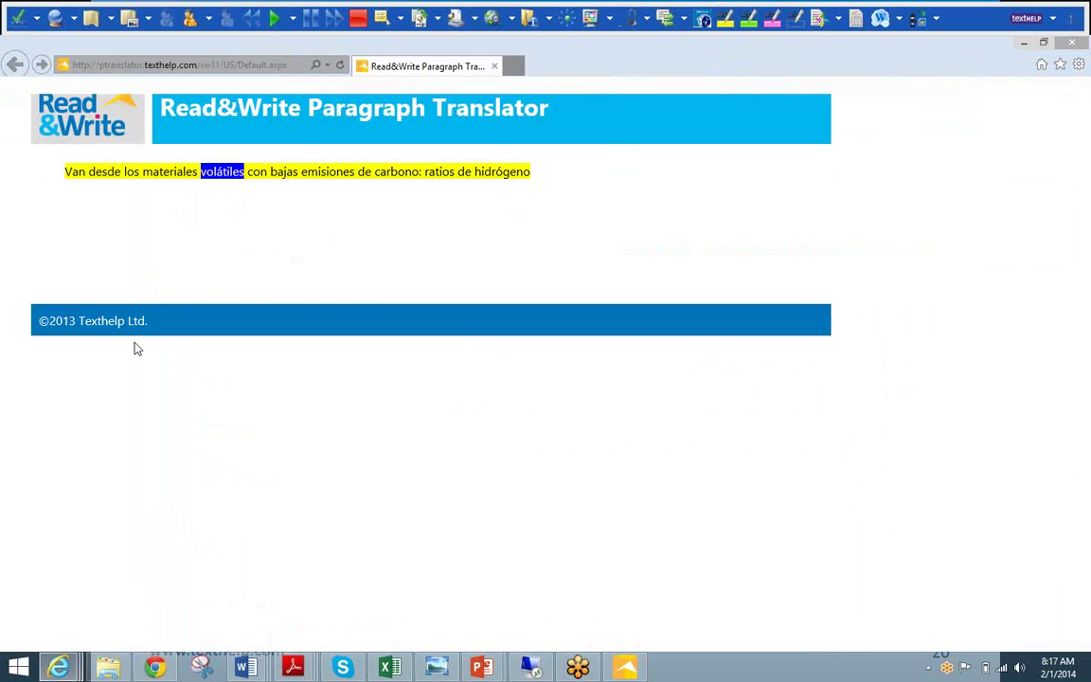
{"action": "left_click", "coordinate": [493, 67]}
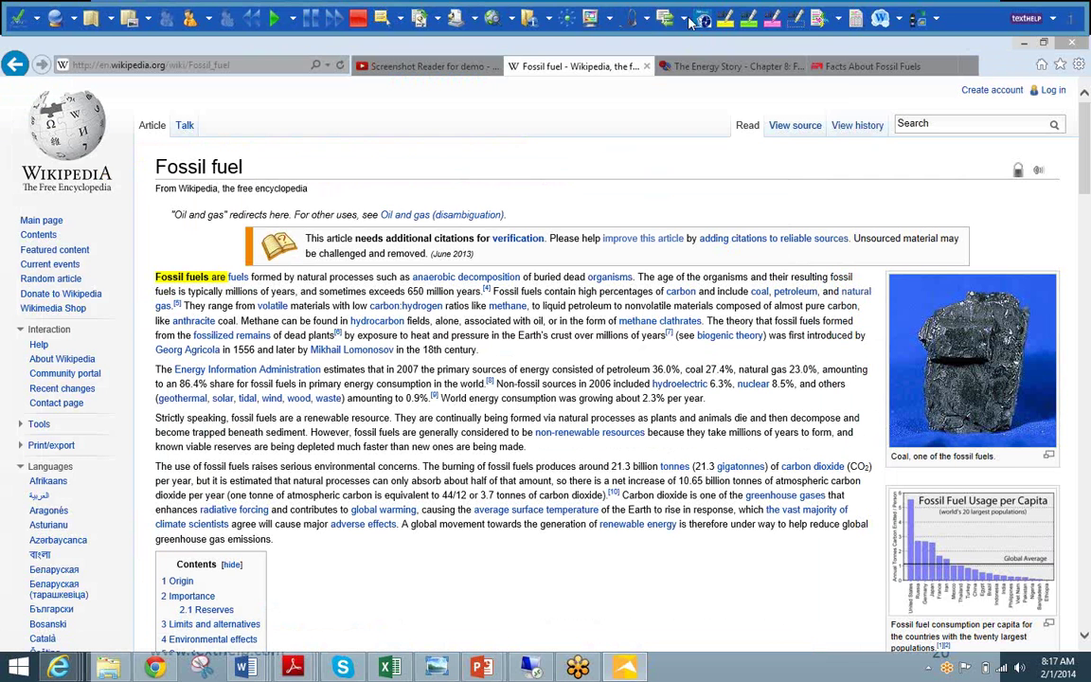
- Set the paragraph translation options to translate from English to Thai
{"action": "left_click", "coordinate": [684, 18]}
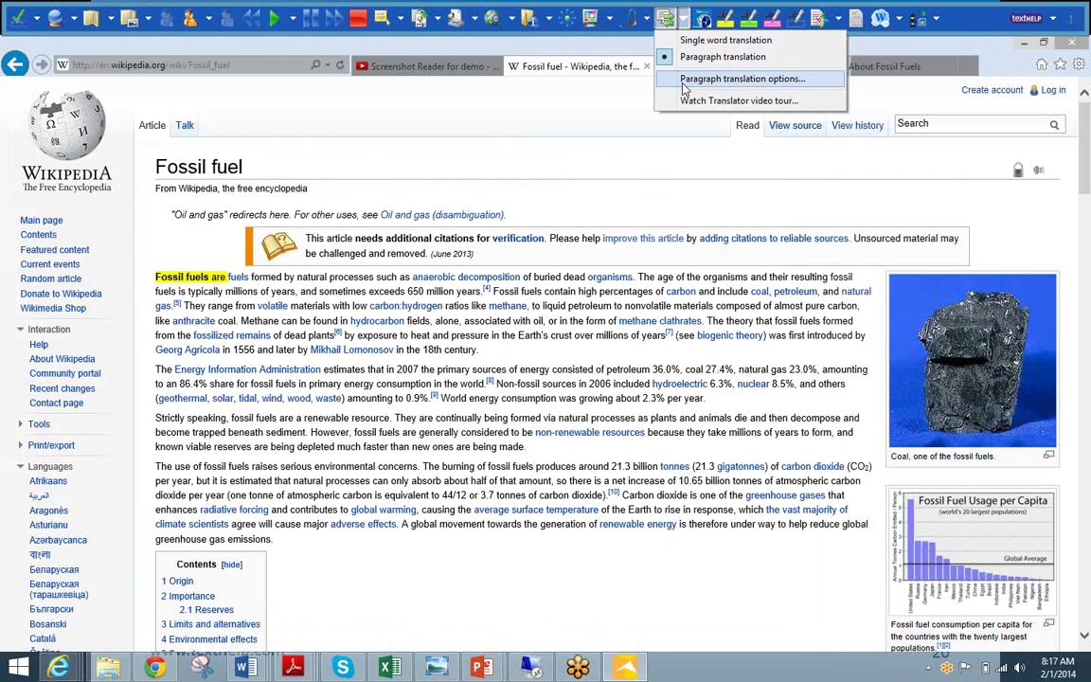
{"action": "left_click", "coordinate": [683, 82]}
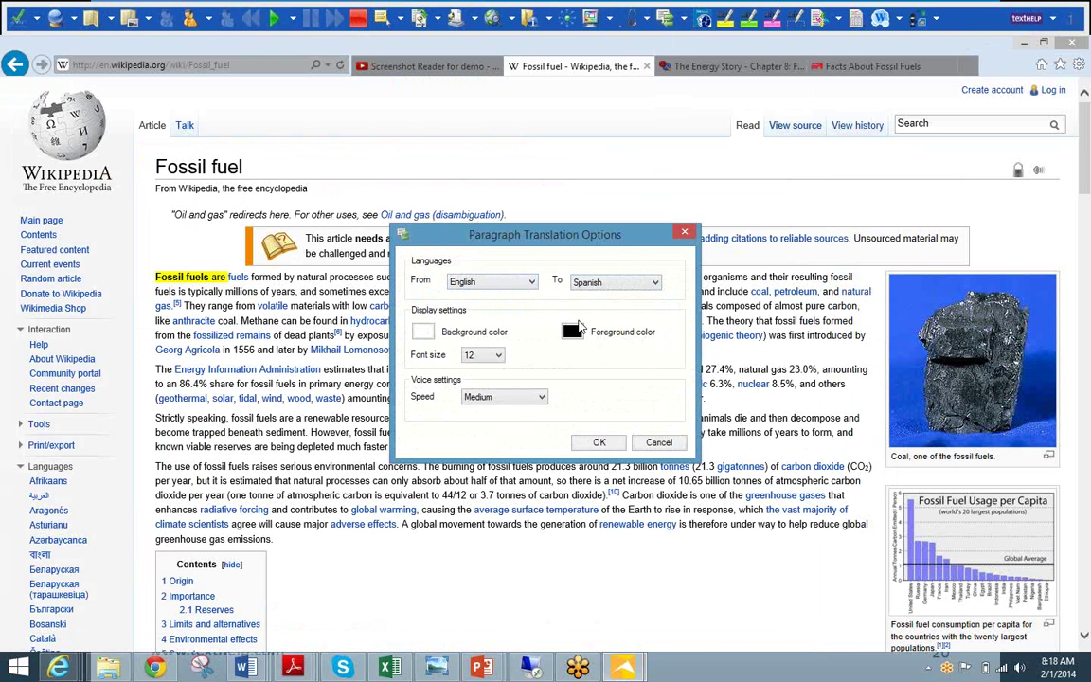
{"action": "left_click", "coordinate": [655, 284]}
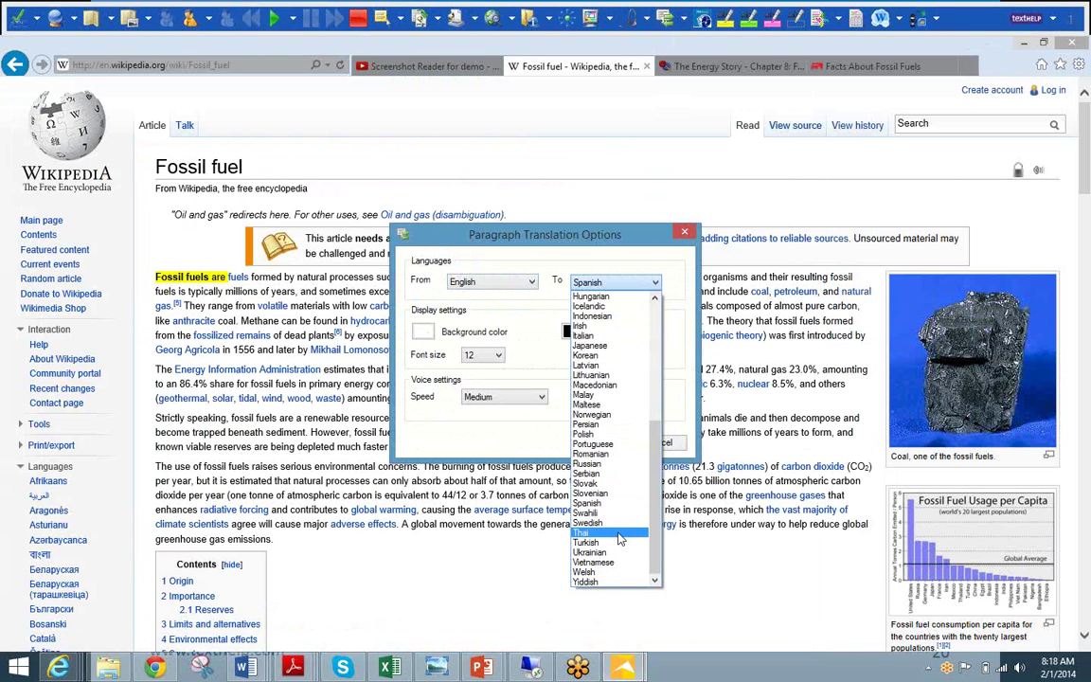
{"action": "left_click", "coordinate": [618, 533]}
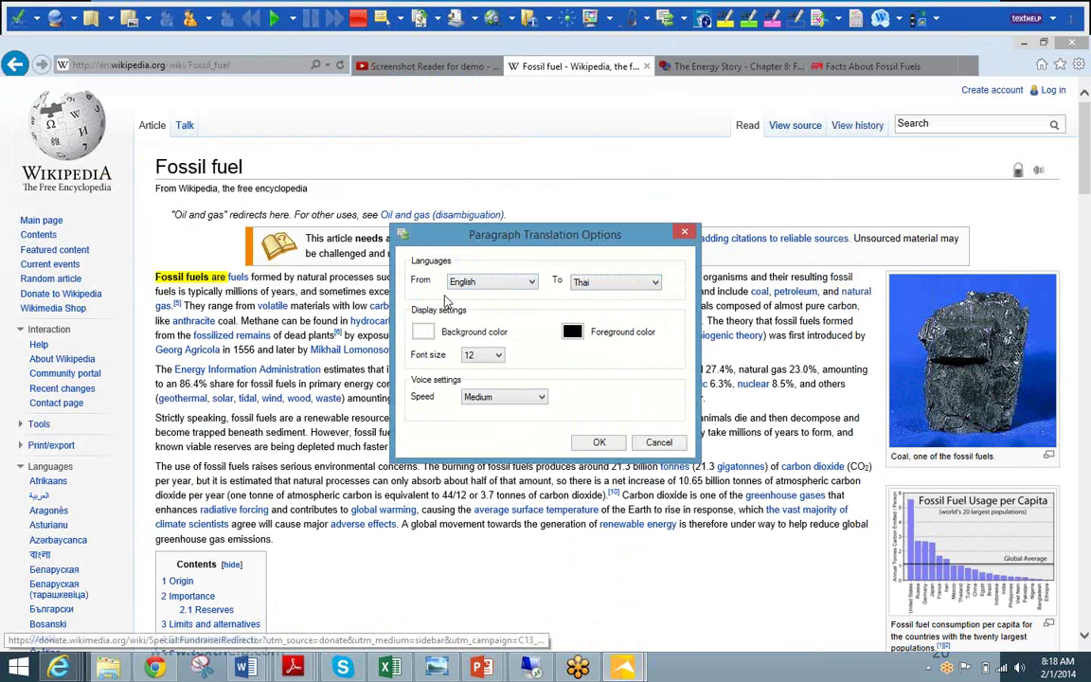
{"action": "key", "text": "Return"}
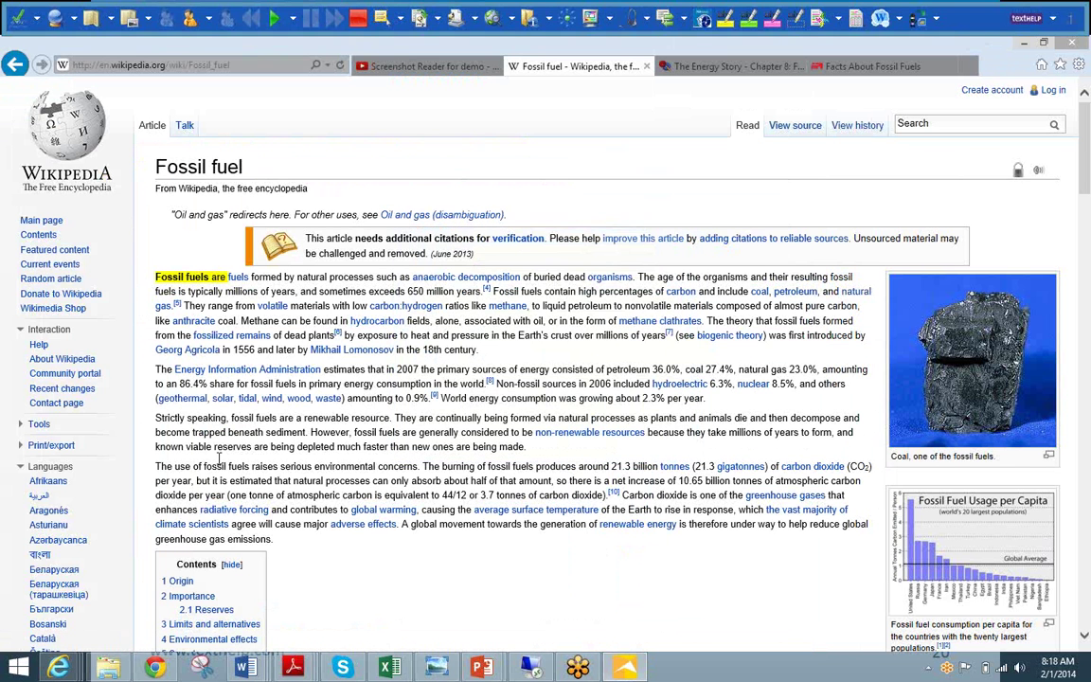
- Translate Wikipedia's "Strictly speaking, fossil fuels are a renewable resource" into Thai and close the Paragraph Translator page
{"action": "left_click_drag", "start_coordinate": [155, 419], "coordinate": [376, 415]}
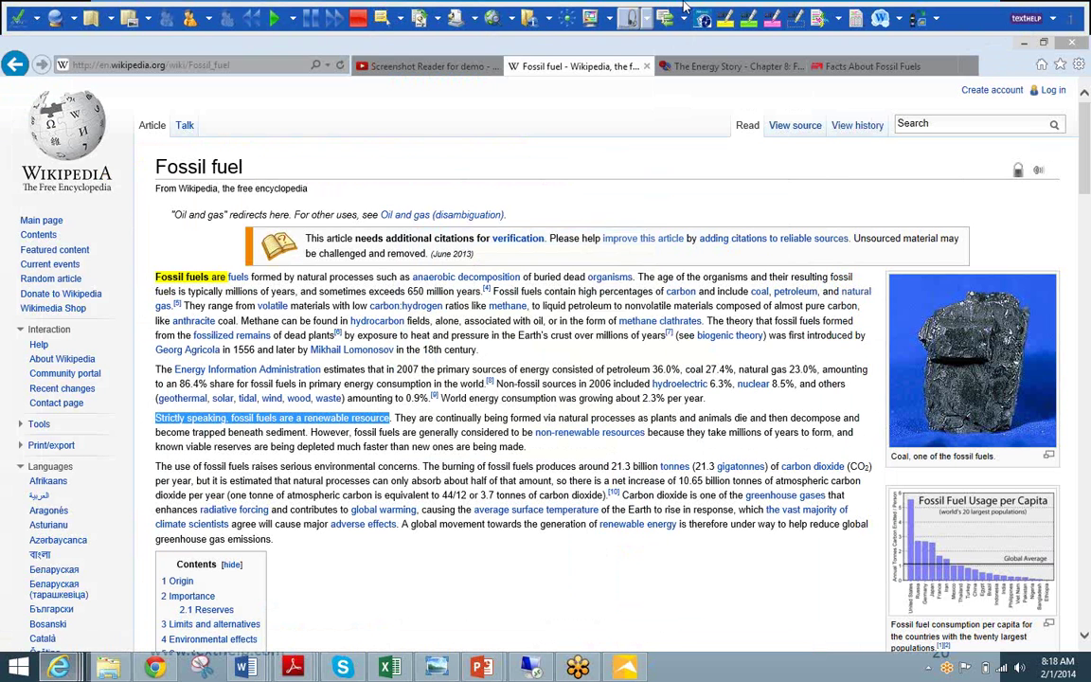
{"action": "left_click", "coordinate": [666, 19]}
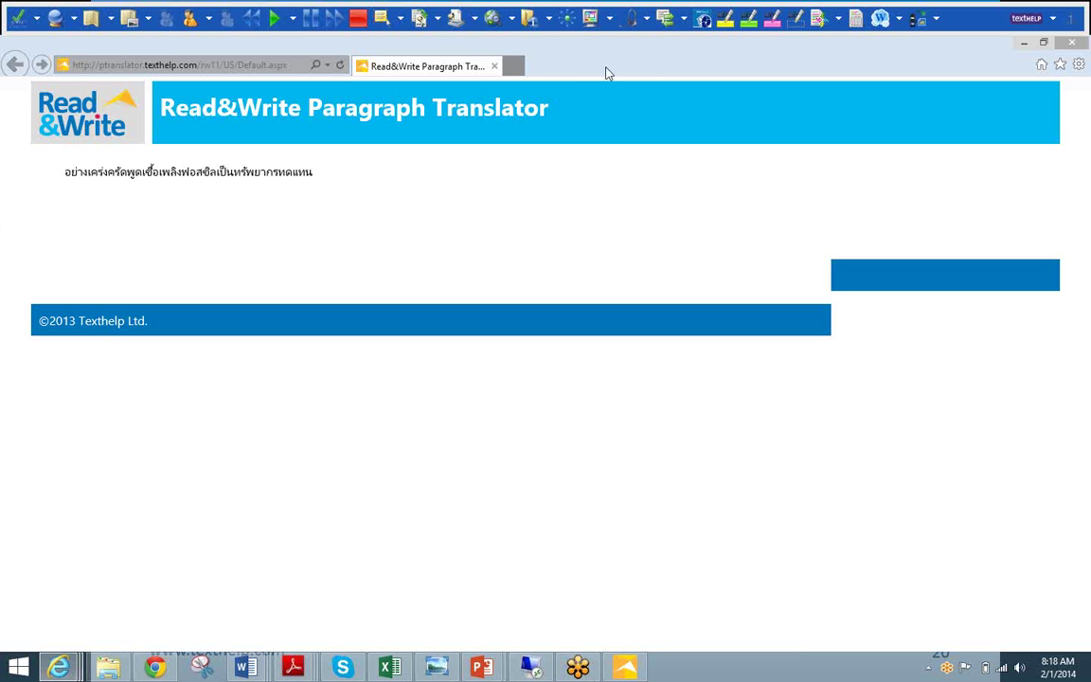
{"action": "left_click", "coordinate": [494, 67]}
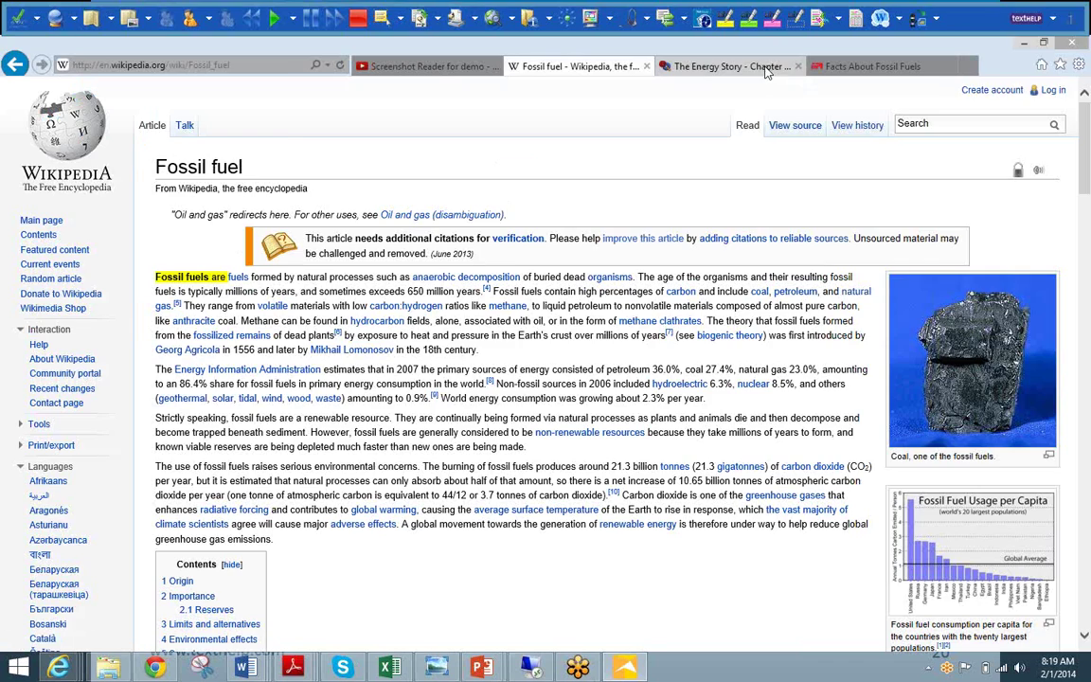
- Switch to The Energy Story page and expand the Refineries section to show its "what's in a barrel of oil" chart
{"action": "left_click", "coordinate": [730, 66]}
{"action": "scroll", "coordinate": [542, 613], "scroll_direction": "down", "scroll_amount": 5}
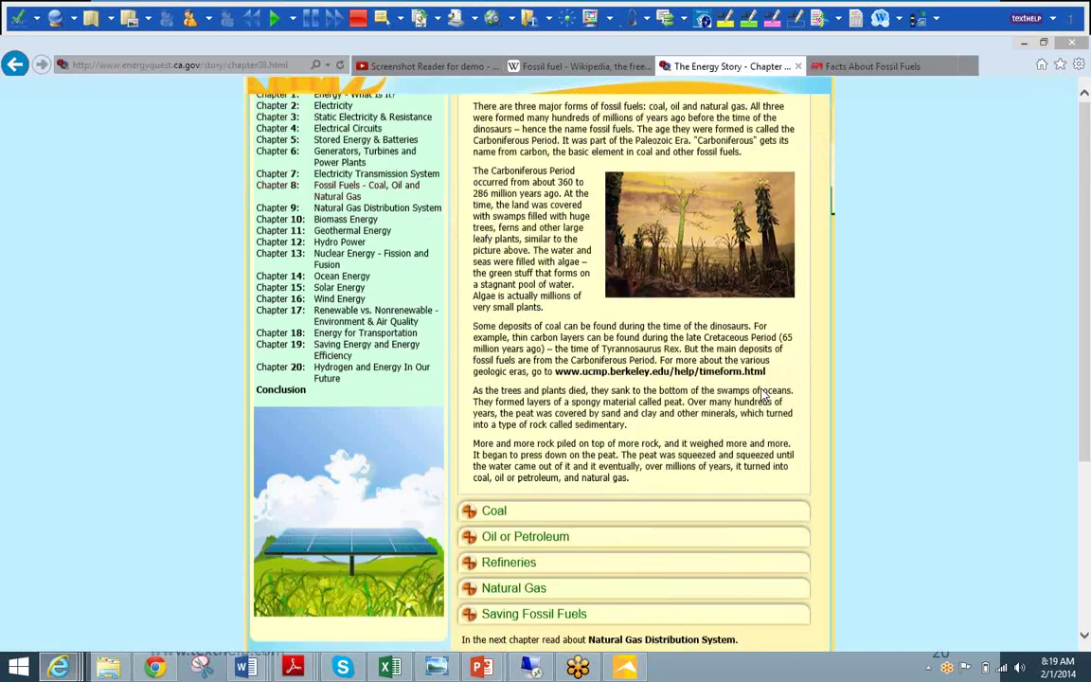
{"action": "scroll", "coordinate": [607, 402], "scroll_direction": "up", "scroll_amount": 5}
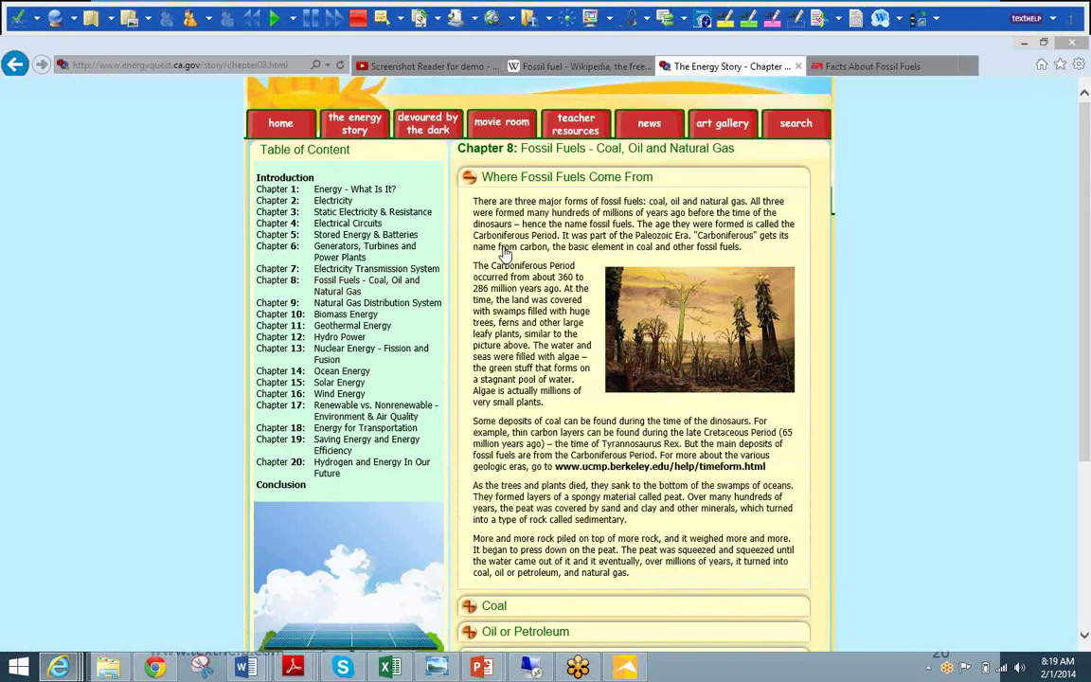
{"action": "scroll", "coordinate": [957, 581], "scroll_direction": "down", "scroll_amount": 5}
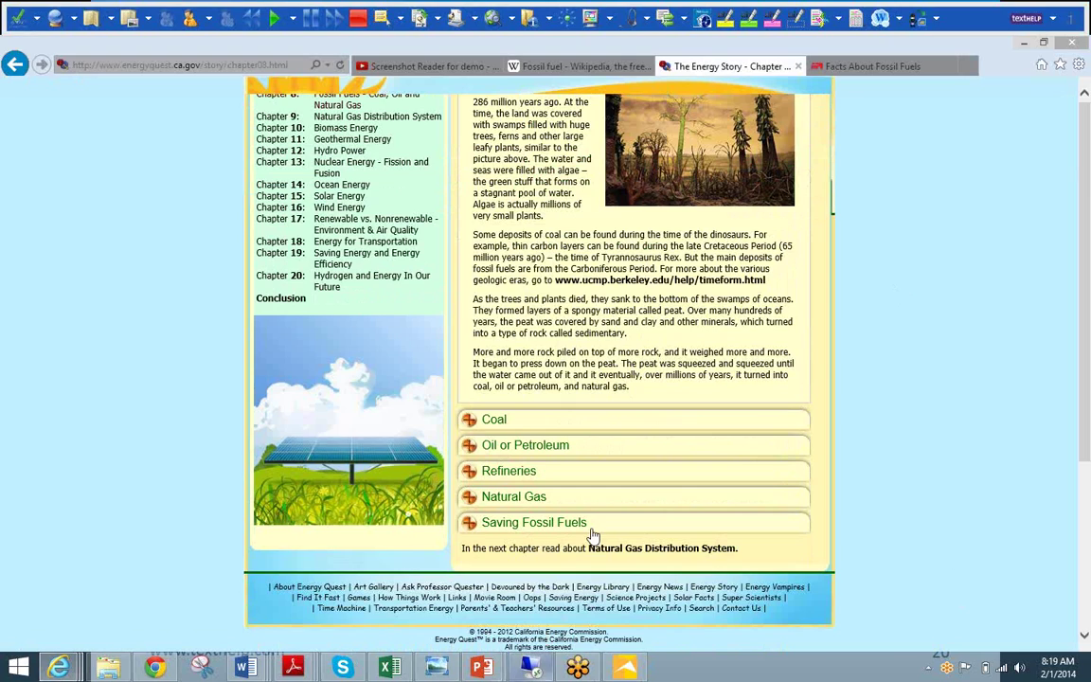
{"action": "left_click", "coordinate": [499, 470]}
{"action": "scroll", "coordinate": [848, 497], "scroll_direction": "down", "scroll_amount": 10}
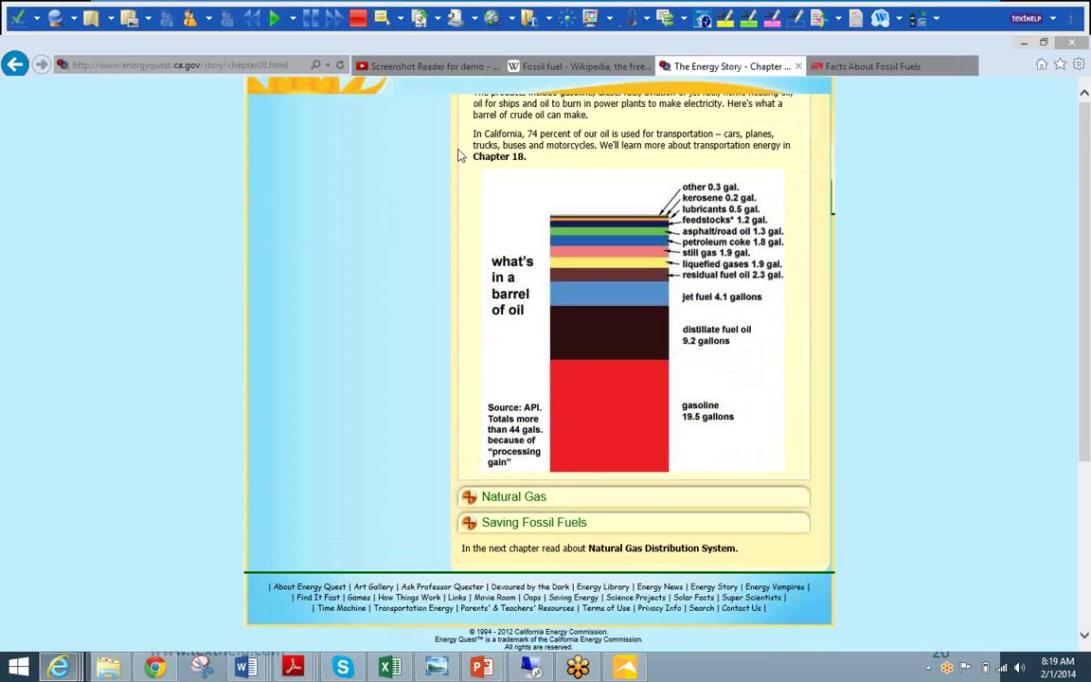
- Read the Refineries text above the barrel-of-oil chart aloud through "oil for ships and", stop the speech, and point out the chart
{"action": "left_click_drag", "start_coordinate": [472, 94], "coordinate": [539, 104]}
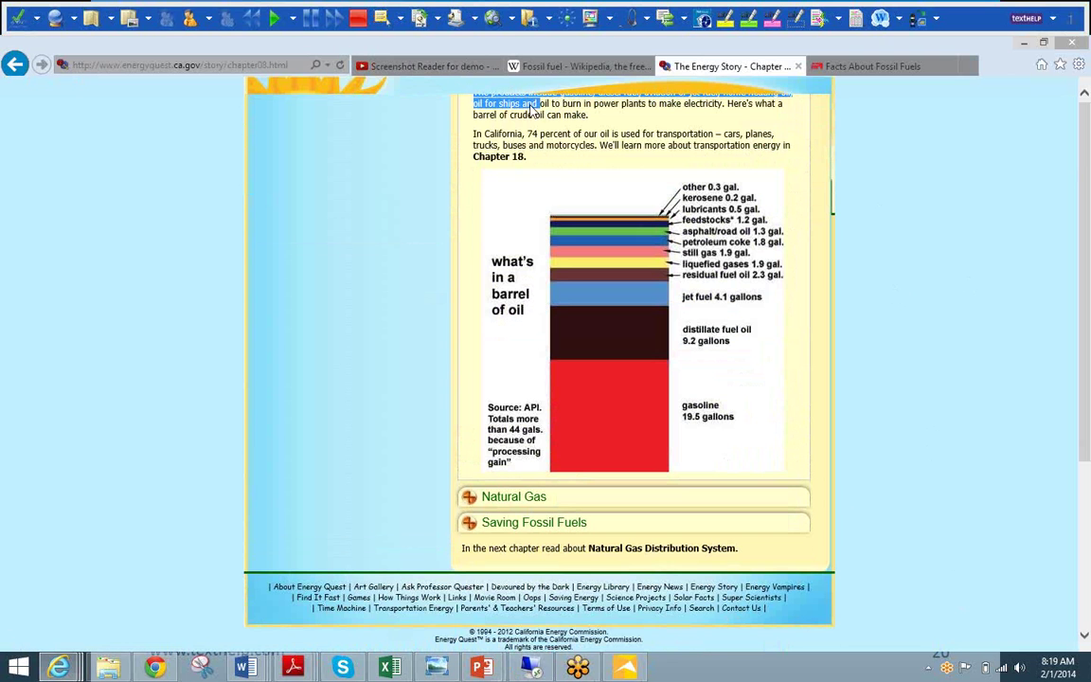
{"action": "left_click", "coordinate": [272, 19]}
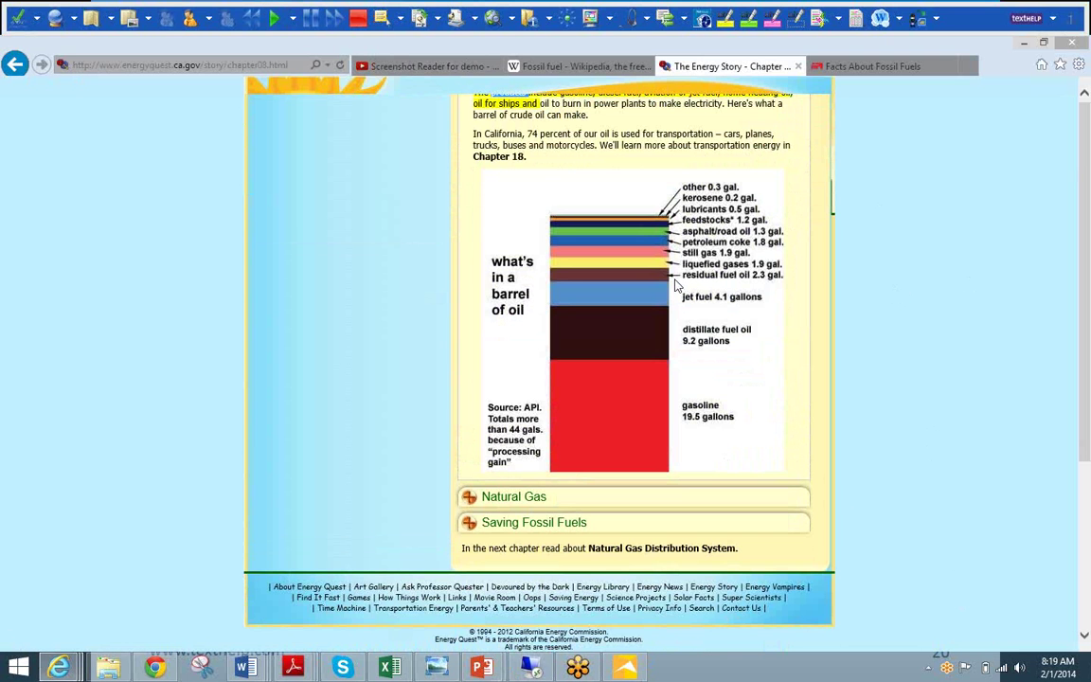
{"action": "left_click", "coordinate": [360, 19]}
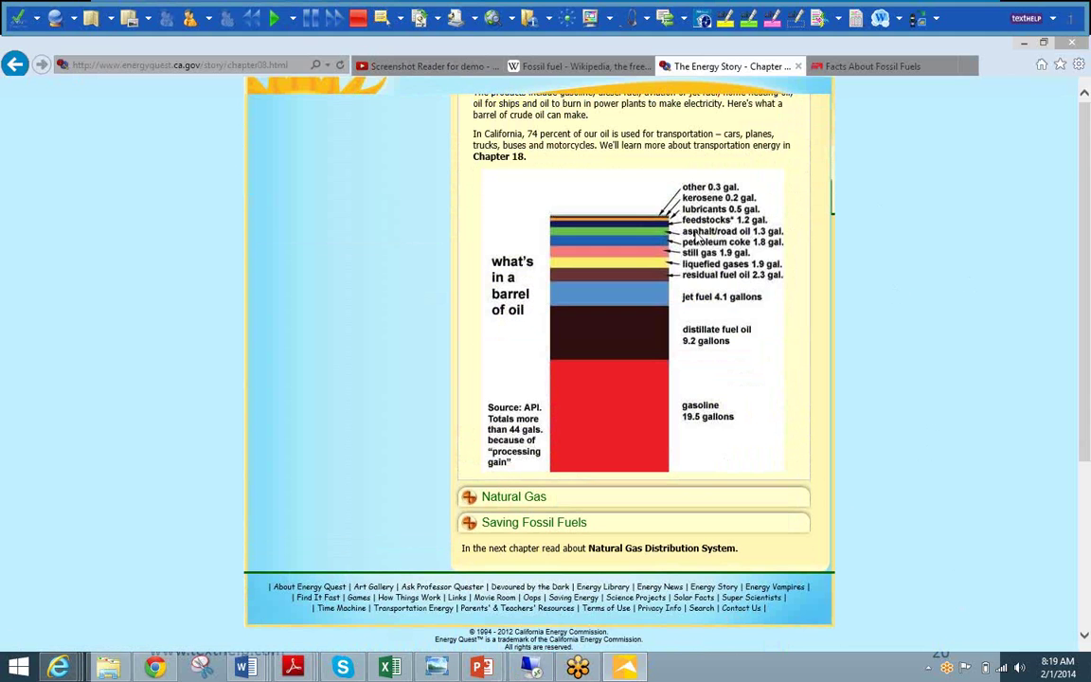
{"action": "left_click_drag", "start_coordinate": [627, 213], "coordinate": [822, 481]}
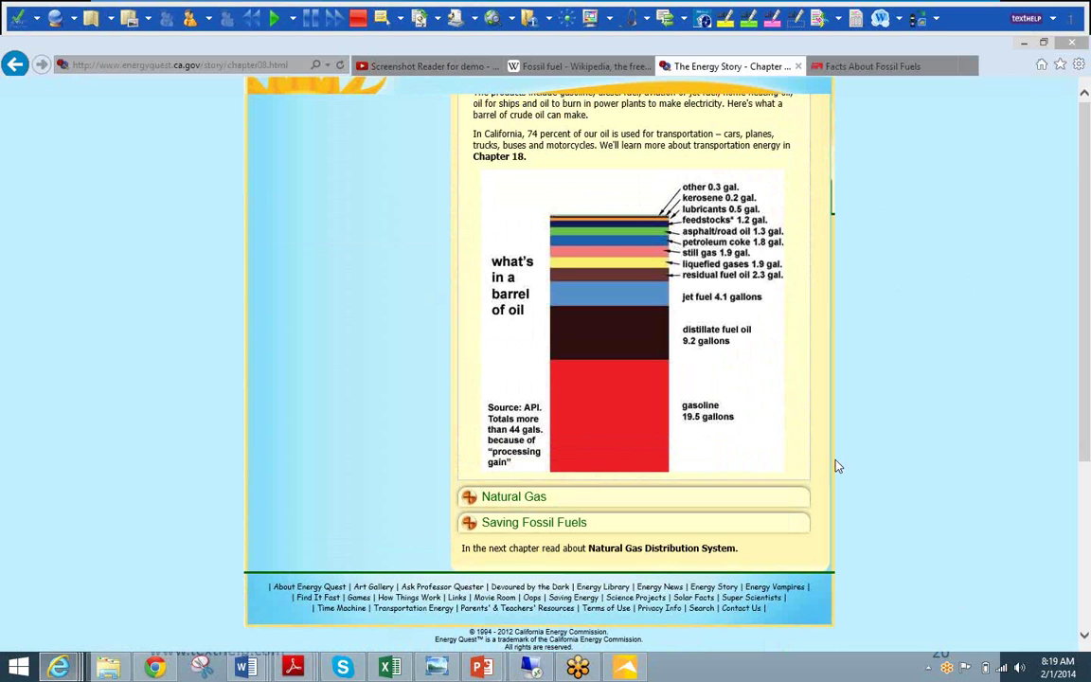
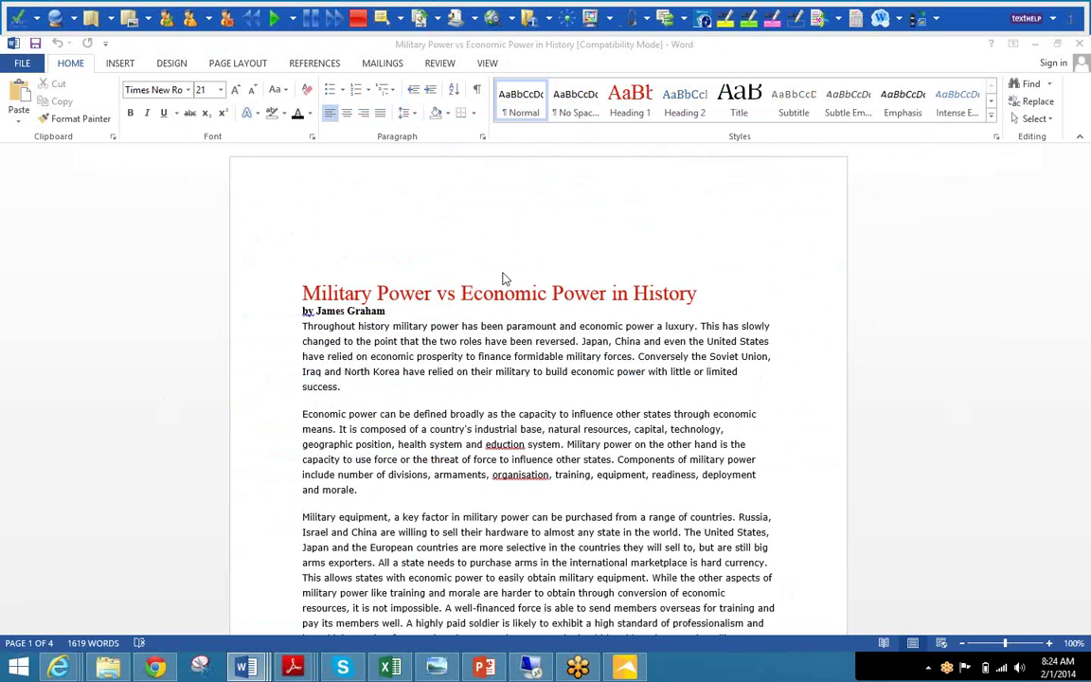
- In the Word document's title, highlight "Military Power" in pink and "Economic Power" in green
{"action": "left_click", "coordinate": [303, 296]}
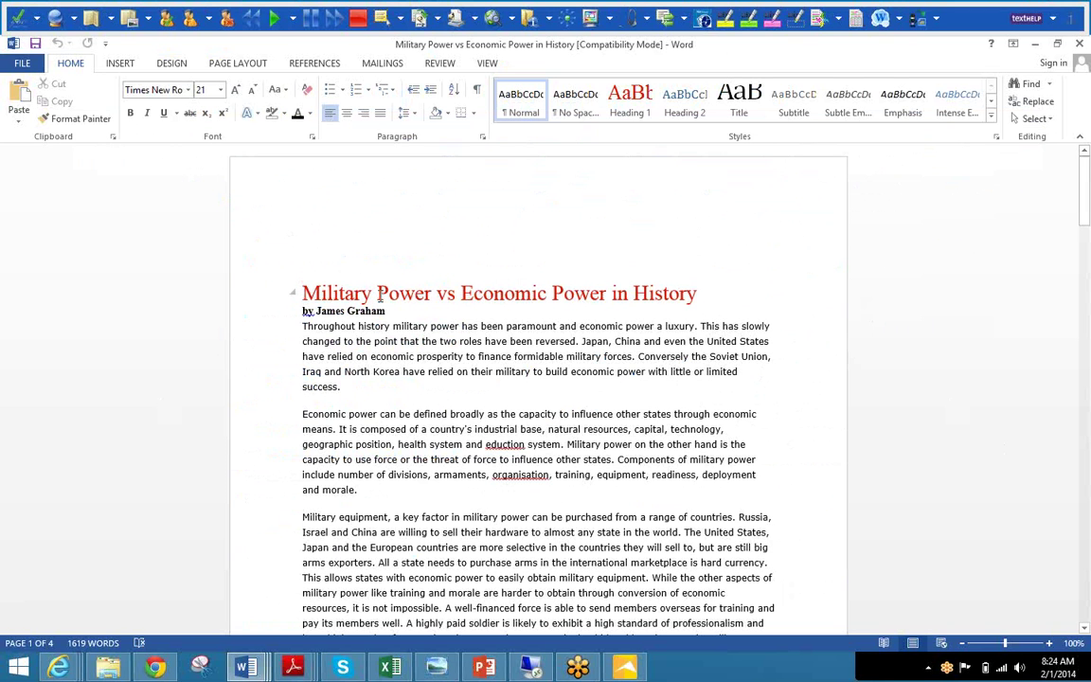
{"action": "left_click", "coordinate": [436, 296], "text": "shift"}
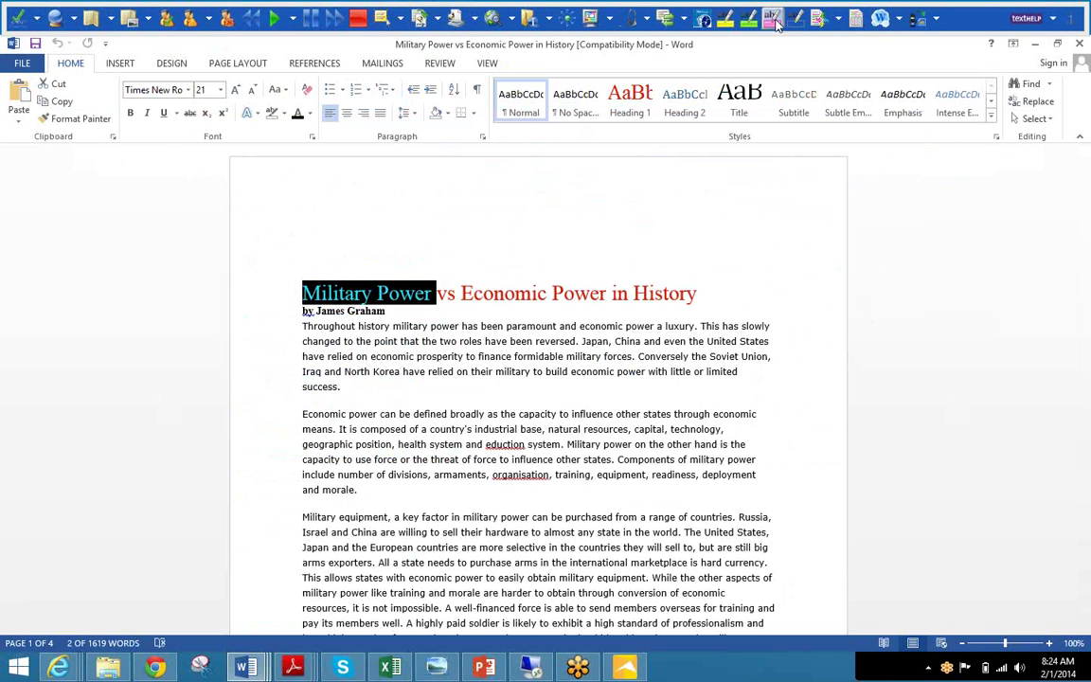
{"action": "left_click", "coordinate": [773, 19]}
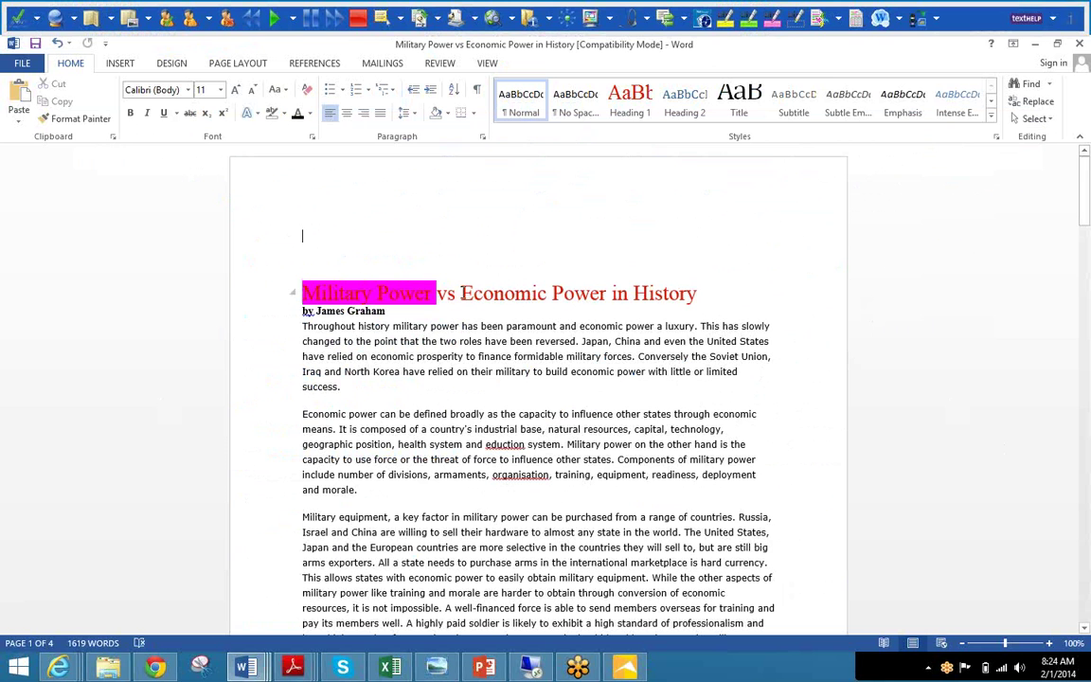
{"action": "left_click_drag", "start_coordinate": [462, 294], "coordinate": [611, 294]}
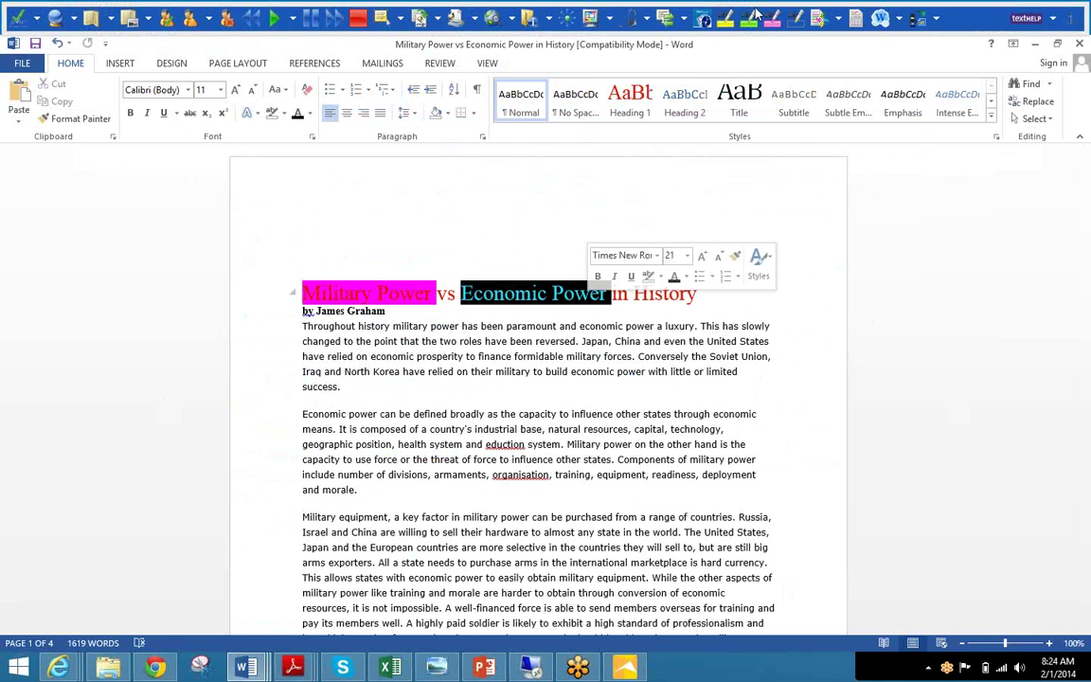
{"action": "left_click", "coordinate": [758, 19]}
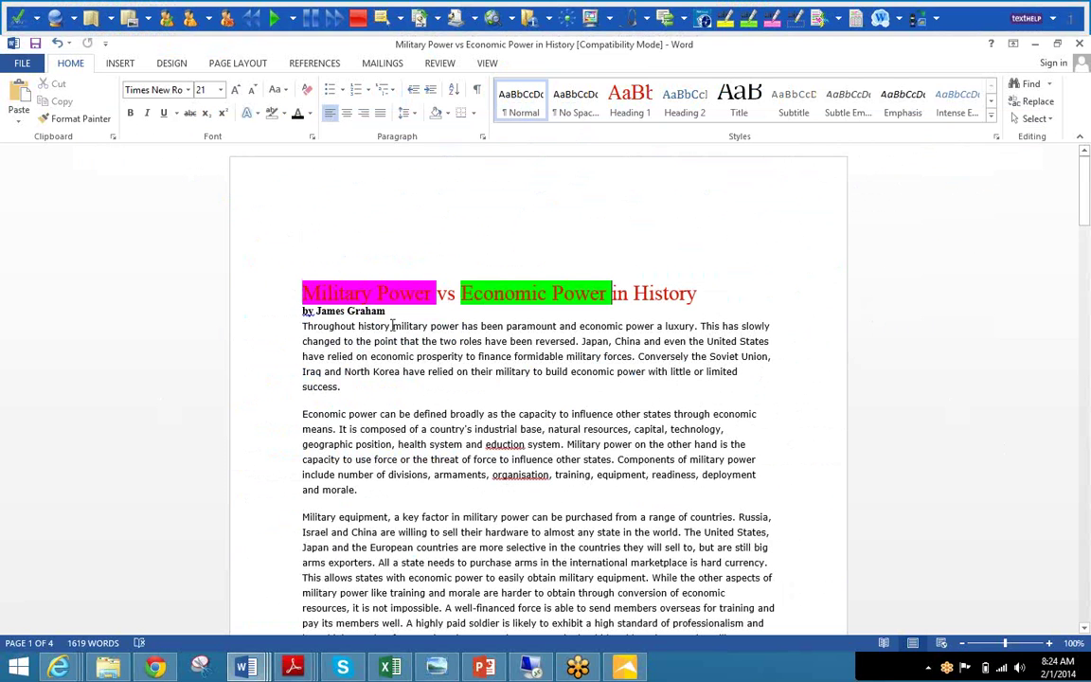
- In the first paragraph, highlight "military power has been paramount" in pink and "economic power a luxury" in green
{"action": "left_click_drag", "start_coordinate": [530, 322], "coordinate": [392, 325]}
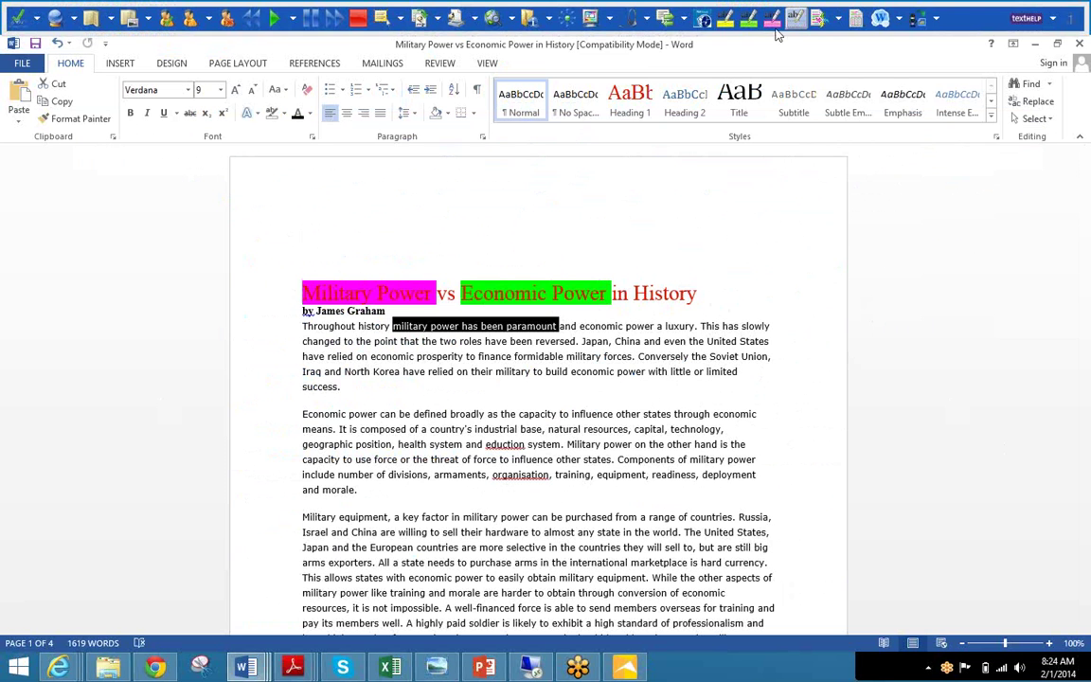
{"action": "left_click", "coordinate": [580, 325]}
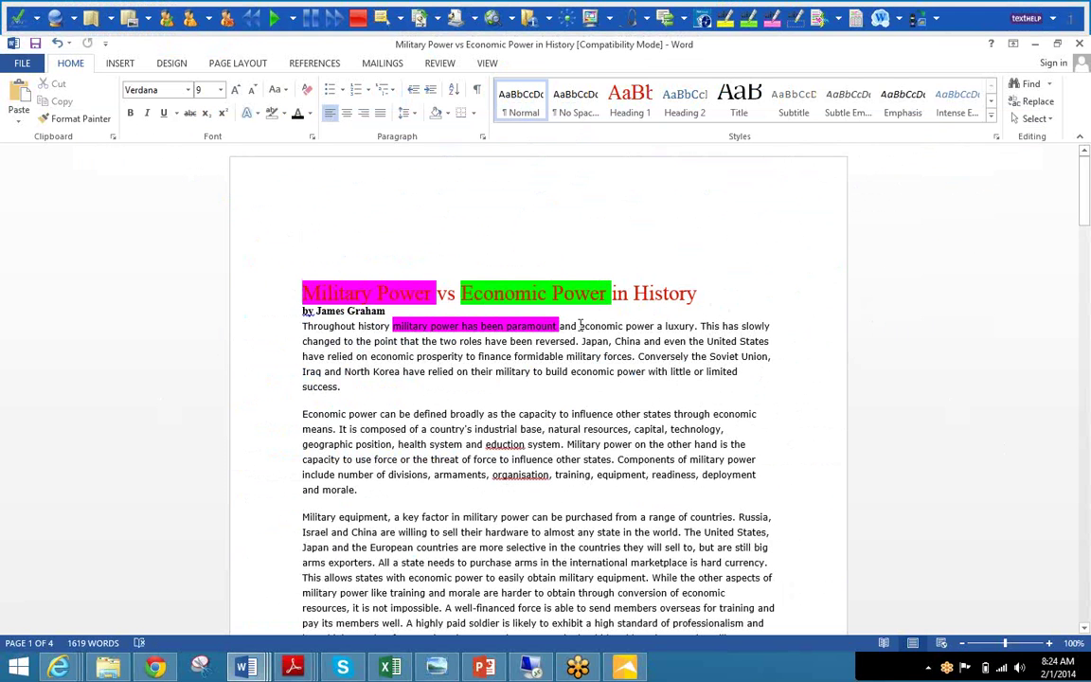
{"action": "left_click_drag", "start_coordinate": [579, 326], "coordinate": [694, 326]}
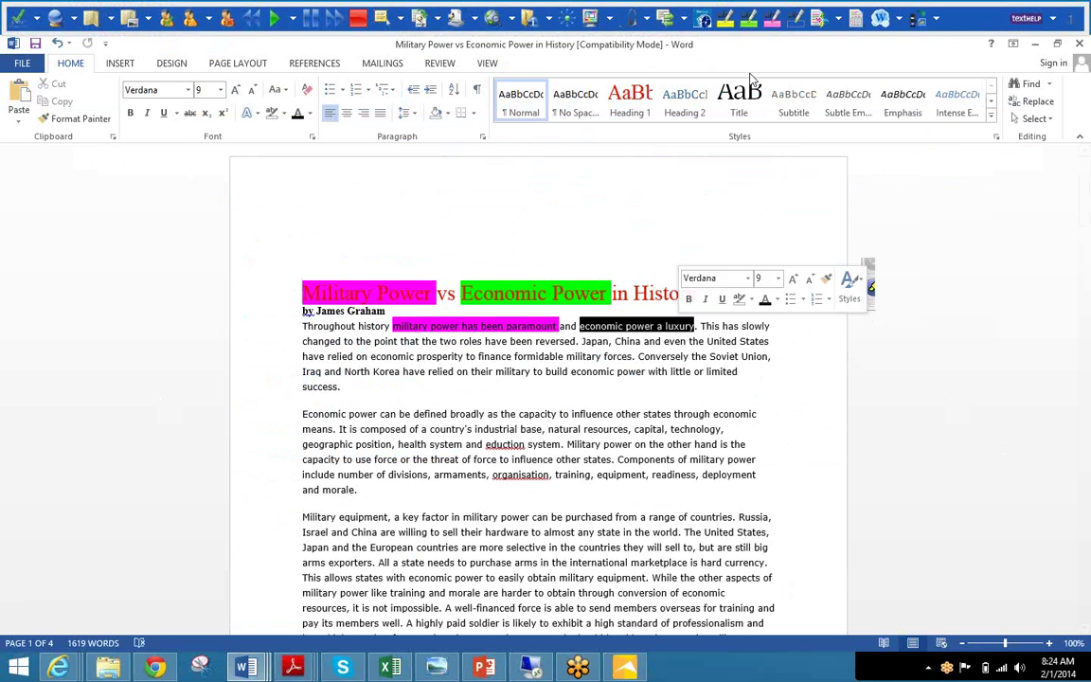
{"action": "left_click", "coordinate": [748, 17]}
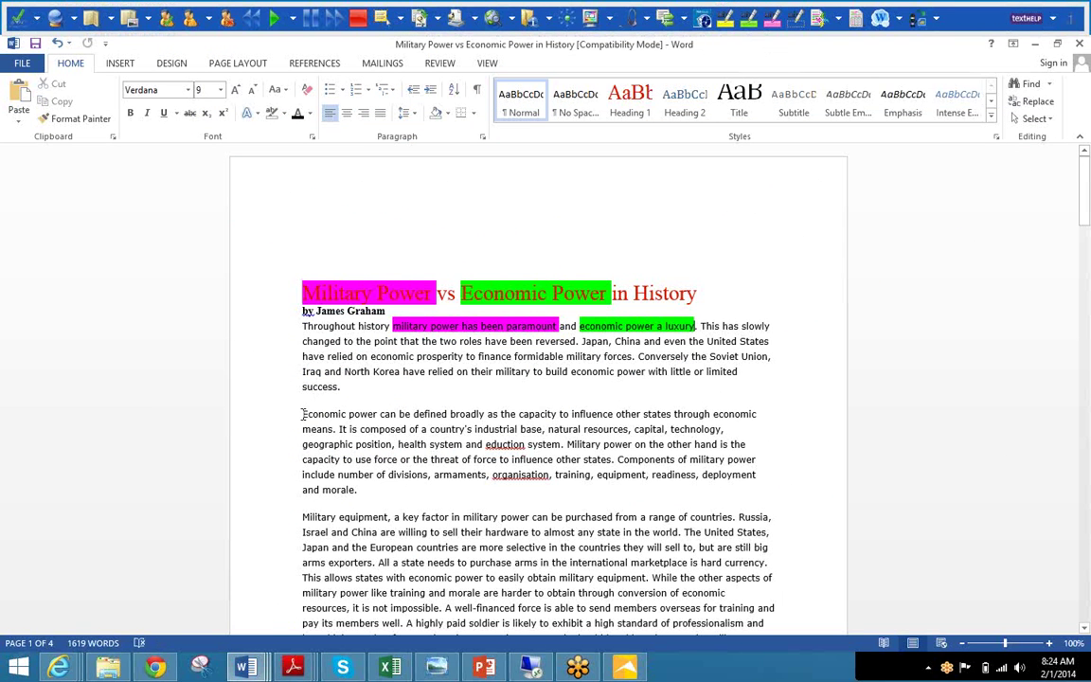
{"action": "left_click", "coordinate": [531, 429], "text": "shift"}
{"action": "left_click", "coordinate": [680, 429], "text": "shift"}
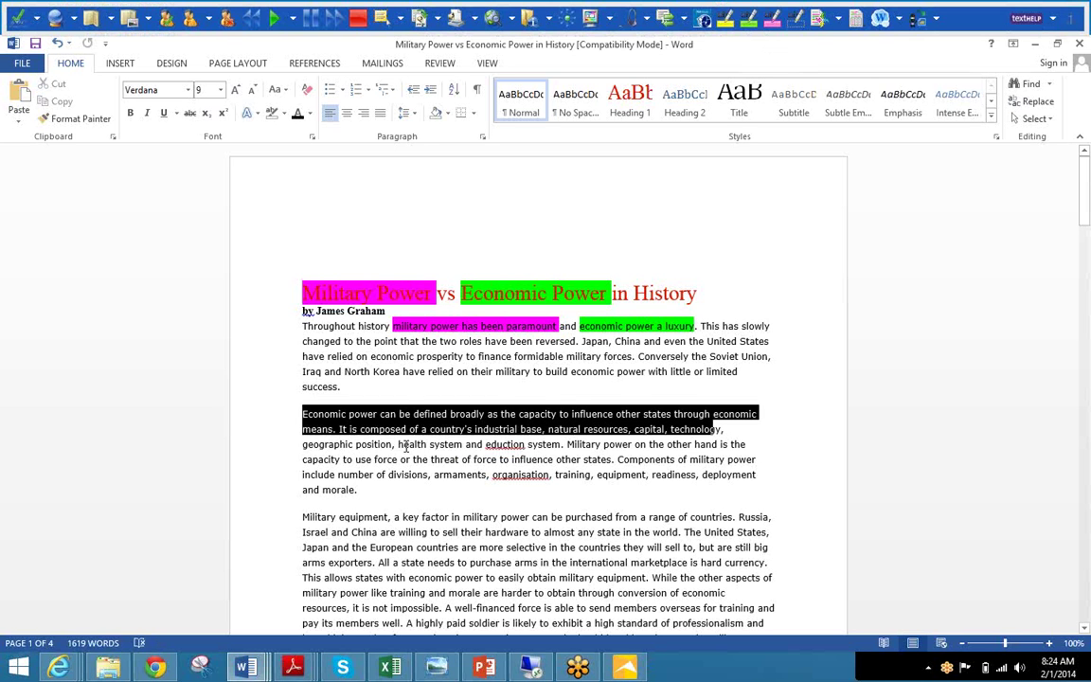
{"action": "left_click", "coordinate": [526, 444], "text": "shift"}
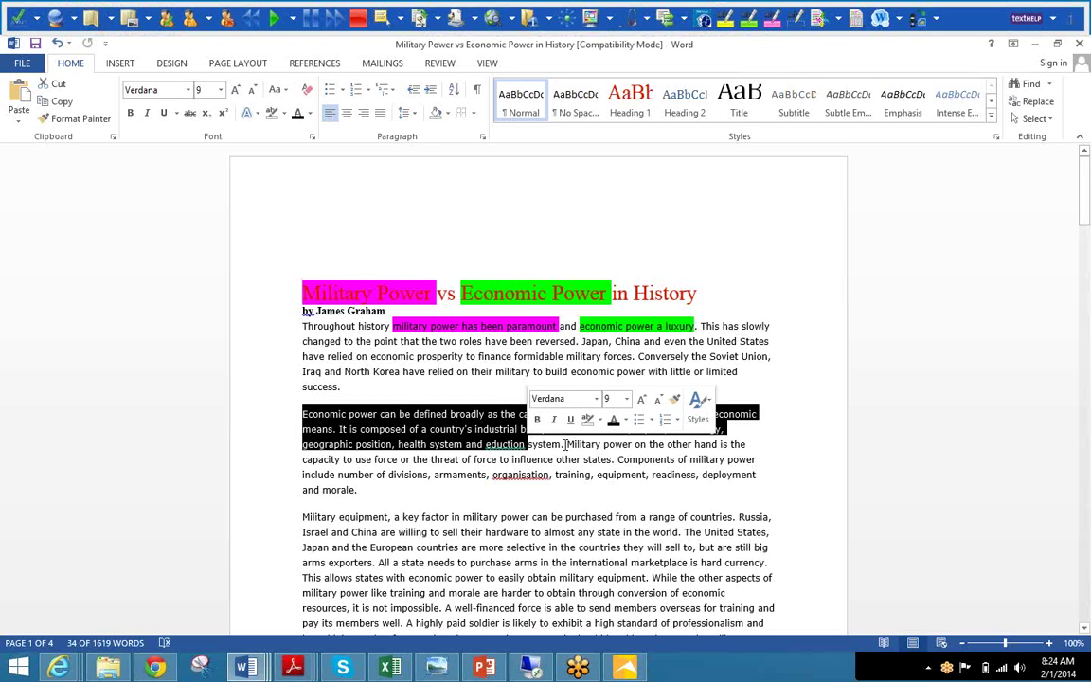
- Highlight the second paragraph's text from "industrial base, natural resources" through "health system and eduction system." in green
{"action": "left_click", "coordinate": [564, 444]}
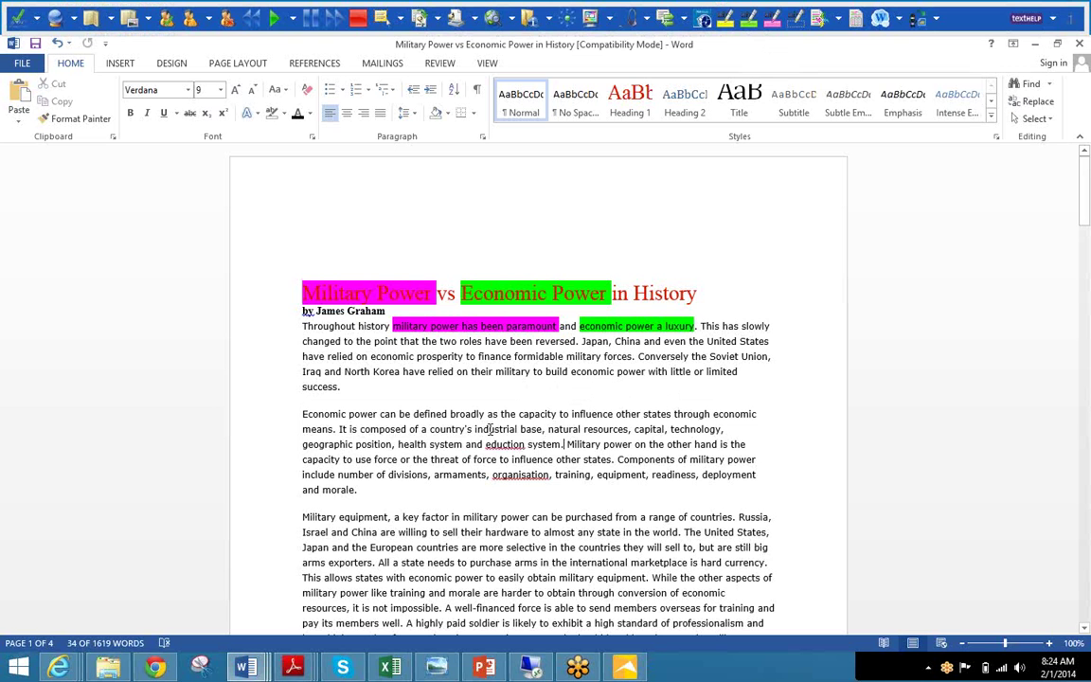
{"action": "left_click", "coordinate": [490, 429], "text": "shift"}
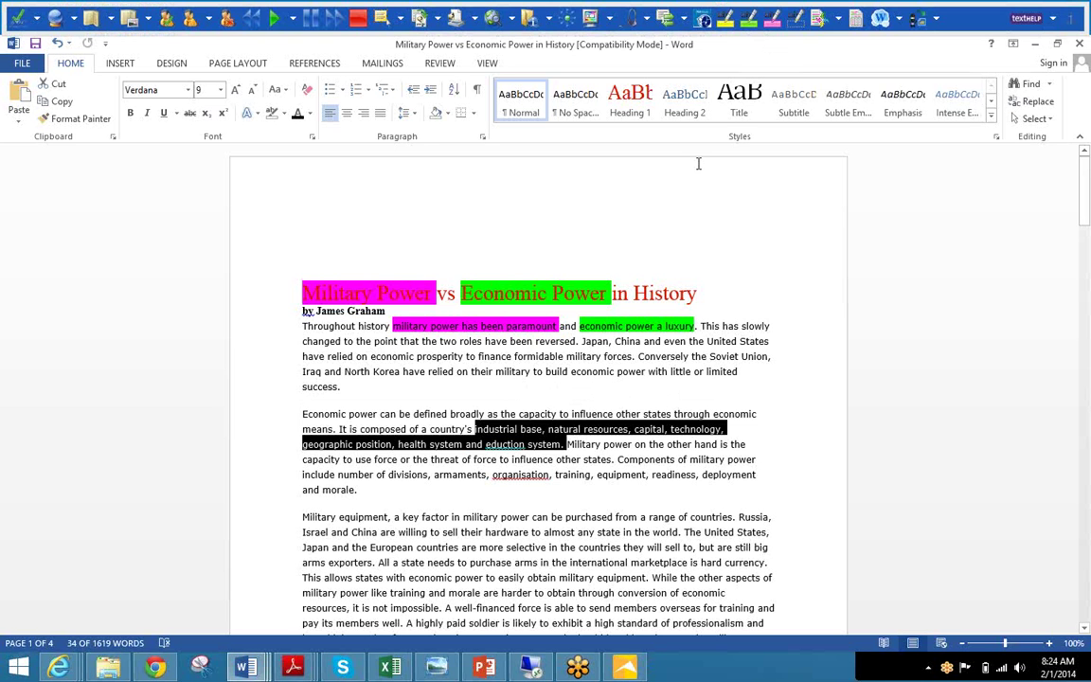
{"action": "left_click", "coordinate": [747, 21]}
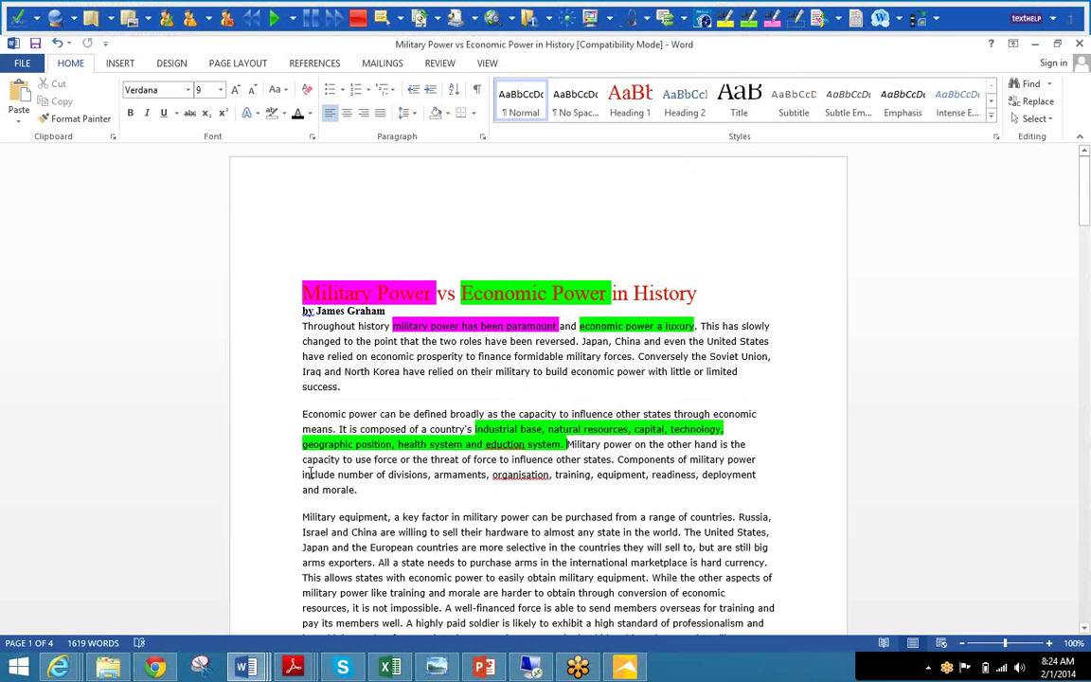
- Highlight the second paragraph's ending from "include number of divisions, armaments" through "deployment and morale." in pink
{"action": "left_click_drag", "start_coordinate": [462, 462], "coordinate": [703, 483]}
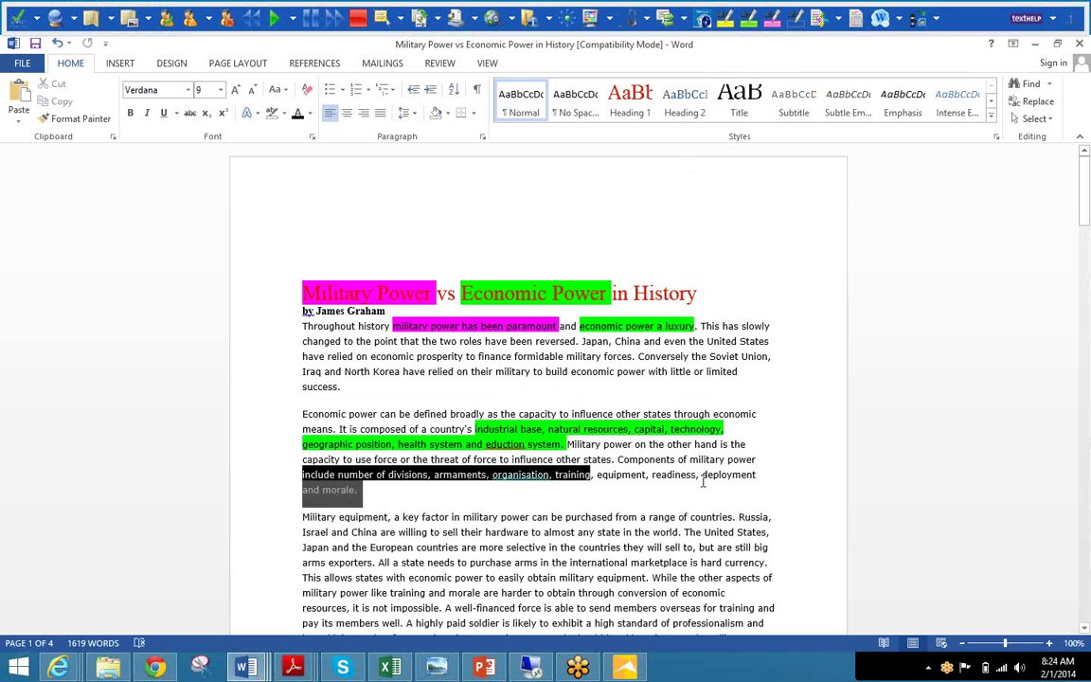
{"action": "left_click", "coordinate": [772, 18]}
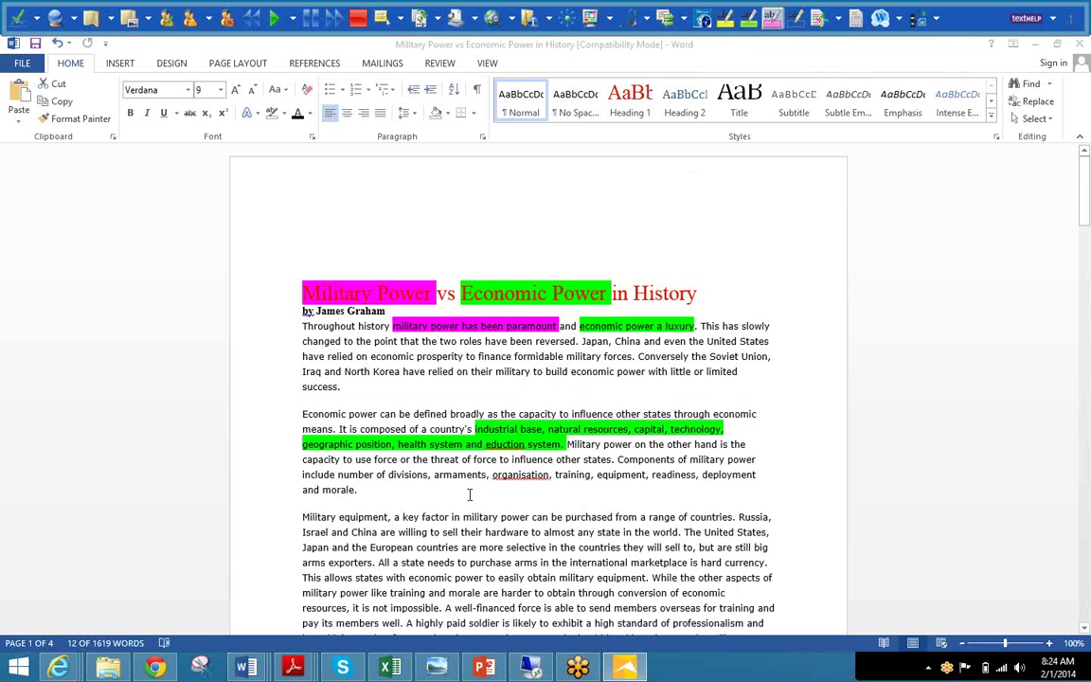
{"action": "scroll", "coordinate": [419, 502], "scroll_direction": "down", "scroll_amount": 2}
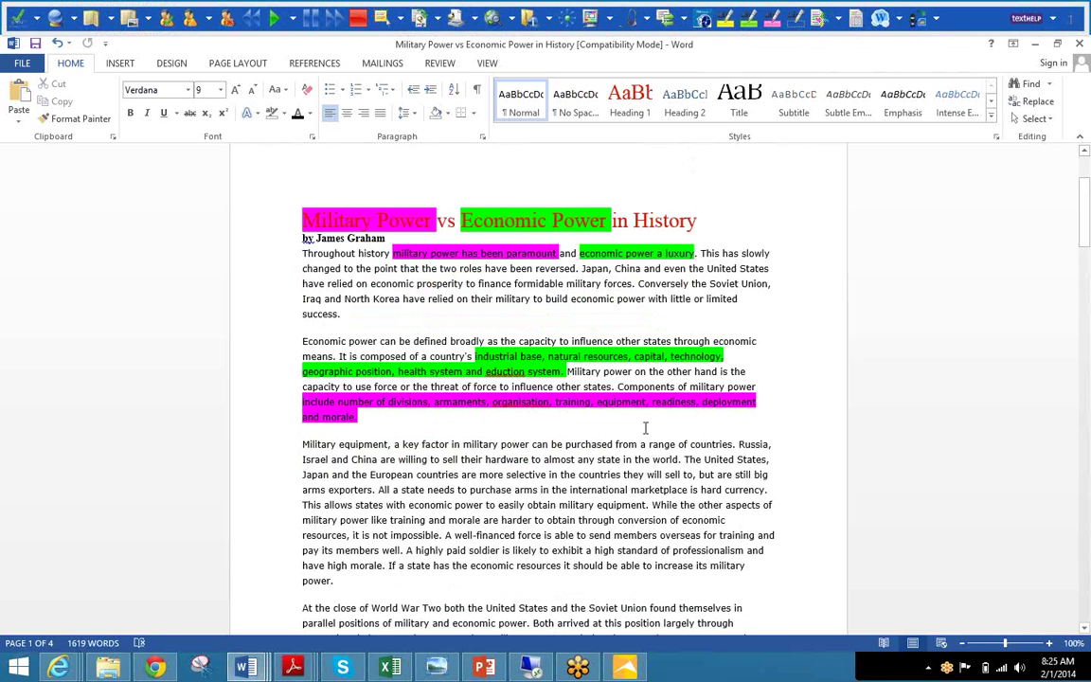
{"action": "scroll", "coordinate": [645, 428], "scroll_direction": "down", "scroll_amount": 2}
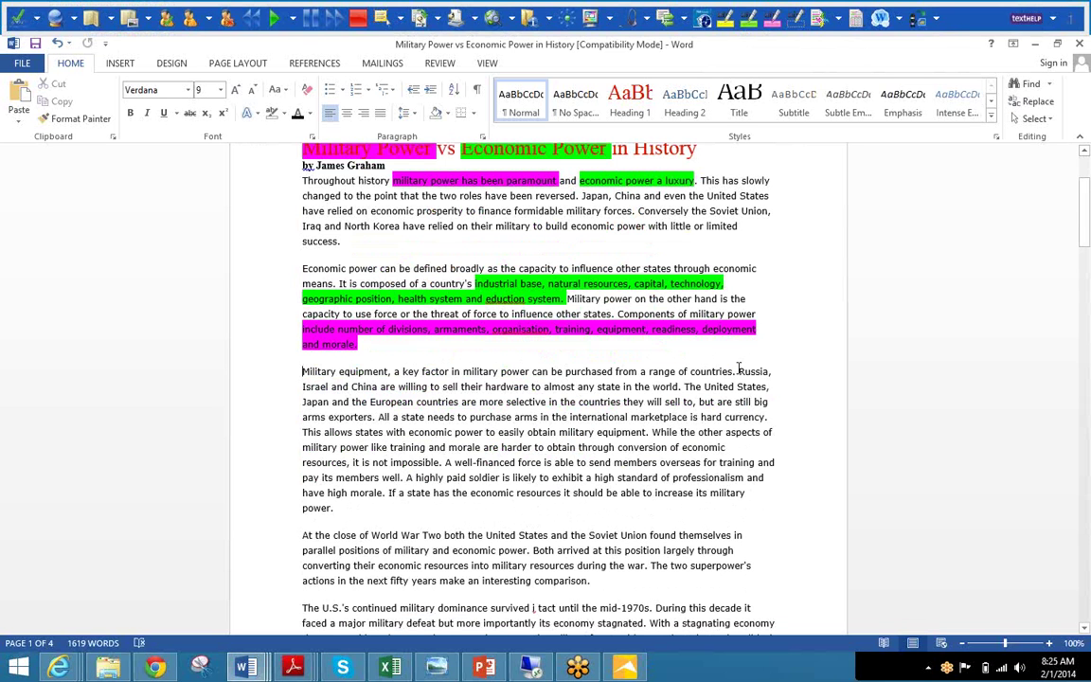
- In the third paragraph, highlight "Russia, Israel and China are willing to sell their hardware to almost any state in the world" in pink
{"action": "left_click_drag", "start_coordinate": [451, 405], "coordinate": [678, 387]}
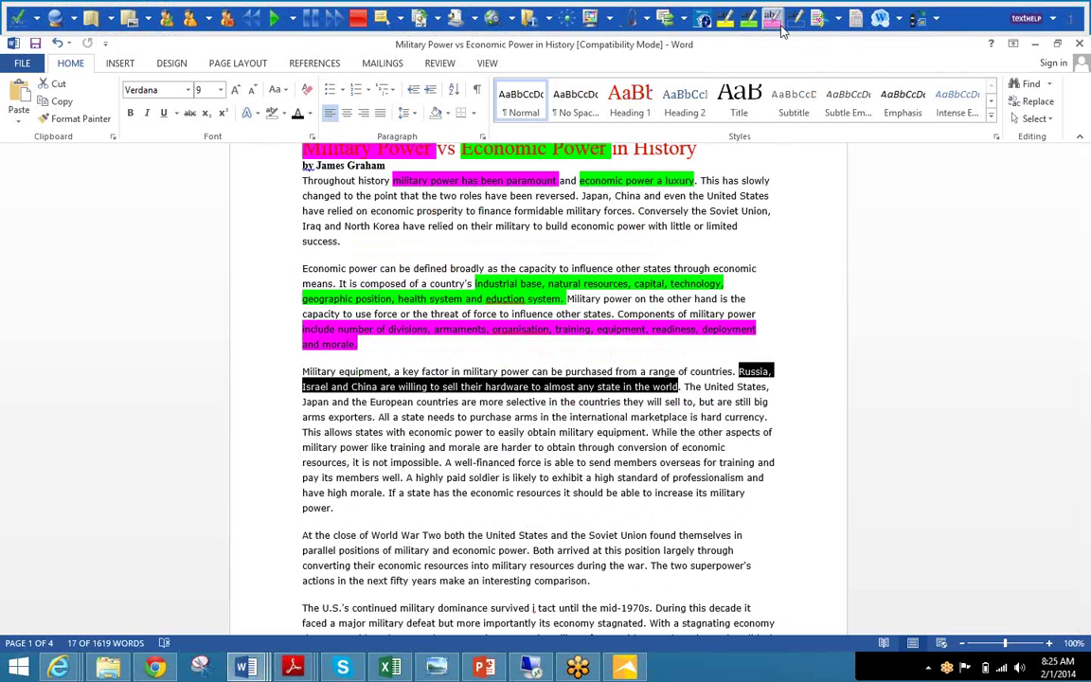
{"action": "left_click", "coordinate": [704, 19]}
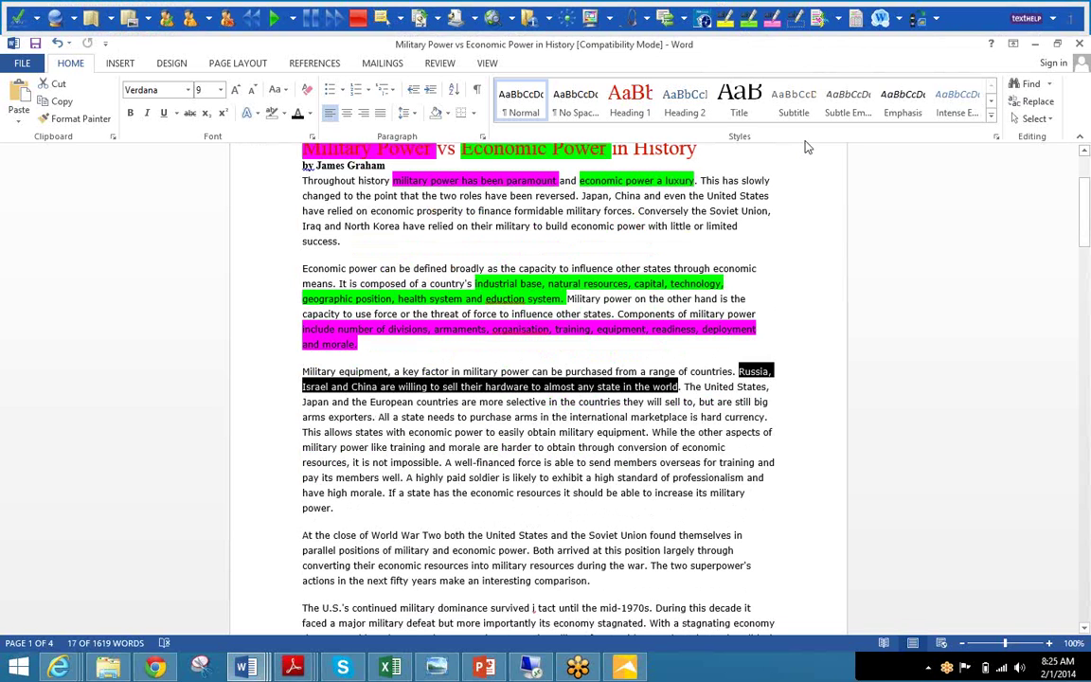
{"action": "left_click", "coordinate": [775, 27]}
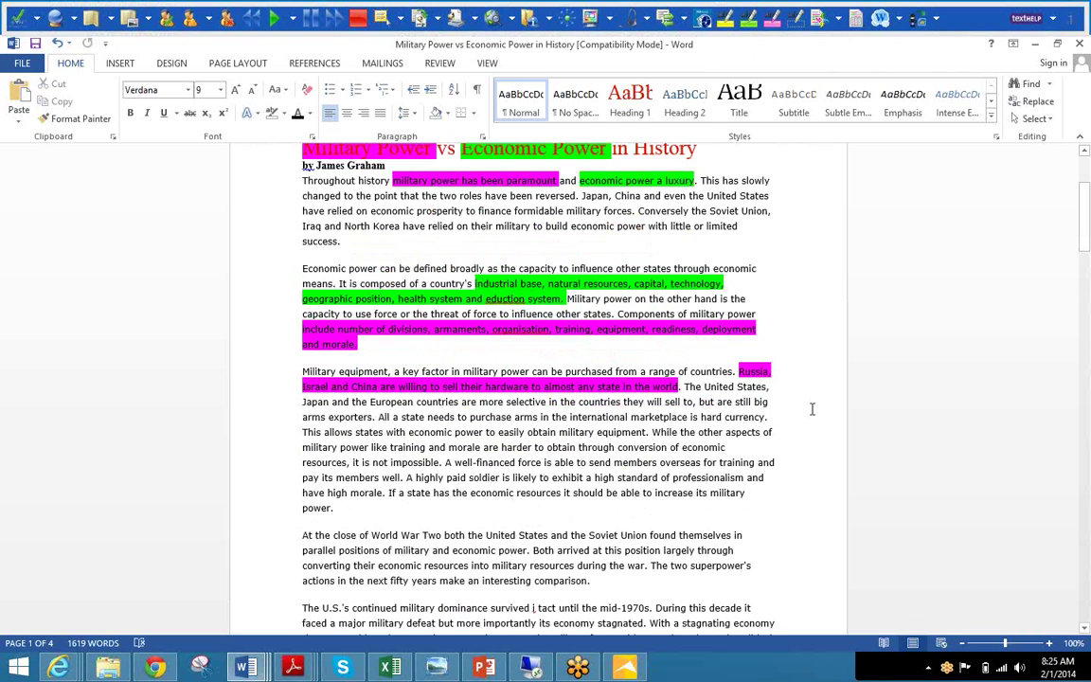
- Highlight the fourth paragraph's text from "At the close of World War Two" through "parallel positions of military and economic power" in yellow
{"action": "scroll", "coordinate": [812, 407], "scroll_direction": "down", "scroll_amount": 2}
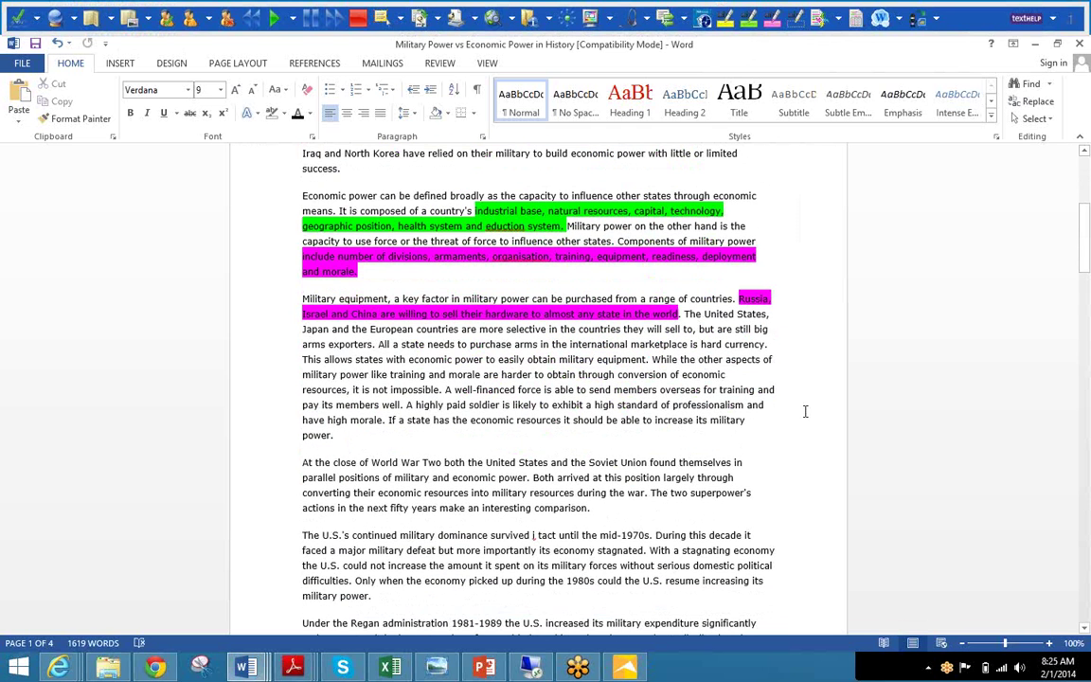
{"action": "scroll", "coordinate": [804, 409], "scroll_direction": "down", "scroll_amount": 3}
{"action": "scroll", "coordinate": [775, 324], "scroll_direction": "up", "scroll_amount": 6}
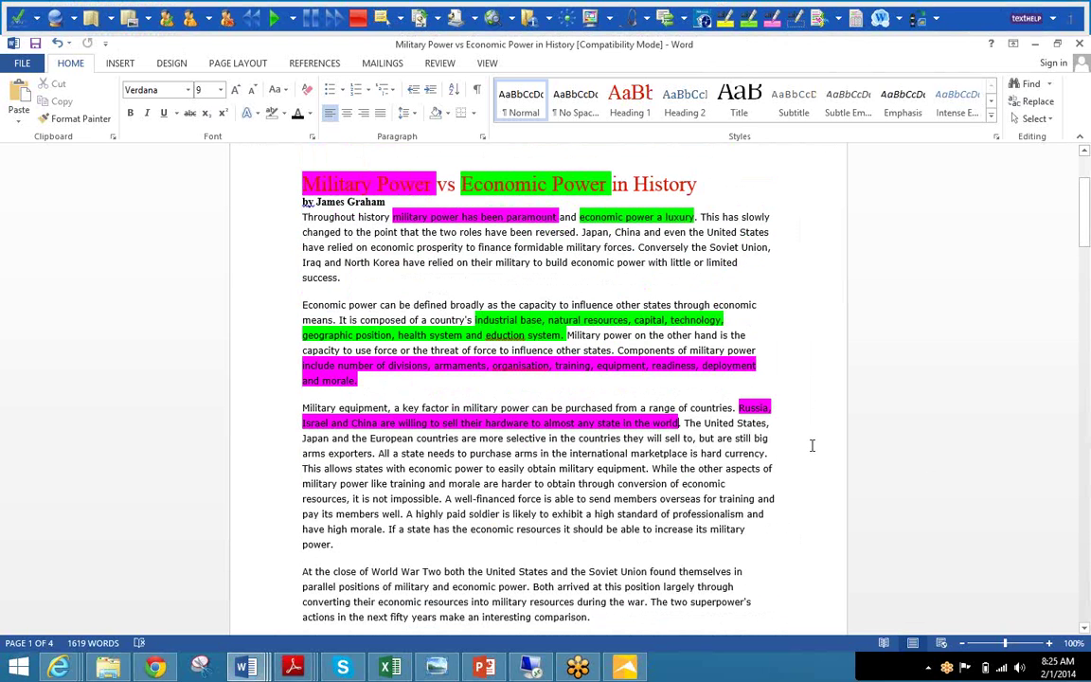
{"action": "scroll", "coordinate": [862, 424], "scroll_direction": "down", "scroll_amount": 1}
{"action": "scroll", "coordinate": [774, 390], "scroll_direction": "up", "scroll_amount": 4}
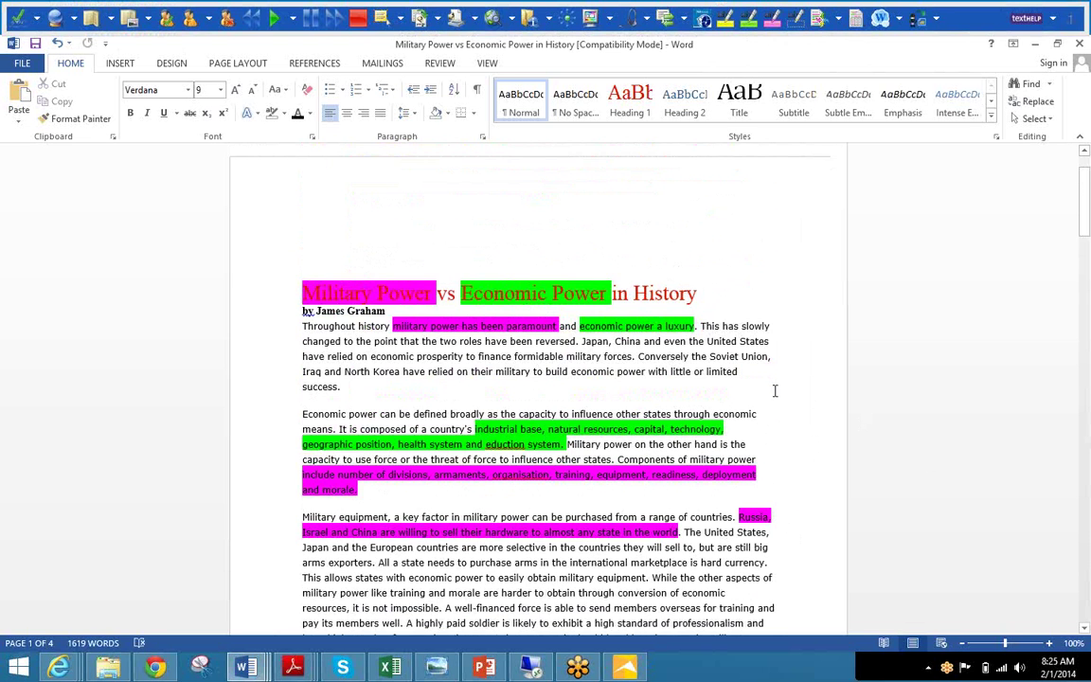
{"action": "scroll", "coordinate": [774, 390], "scroll_direction": "down", "scroll_amount": 4}
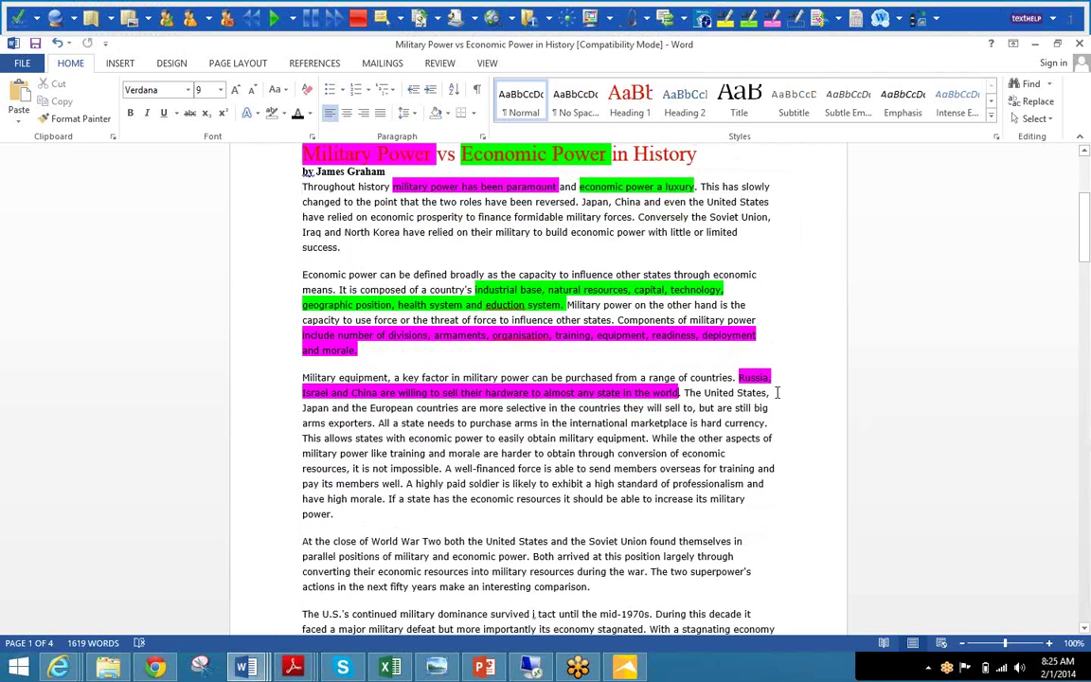
{"action": "scroll", "coordinate": [776, 392], "scroll_direction": "down", "scroll_amount": 6}
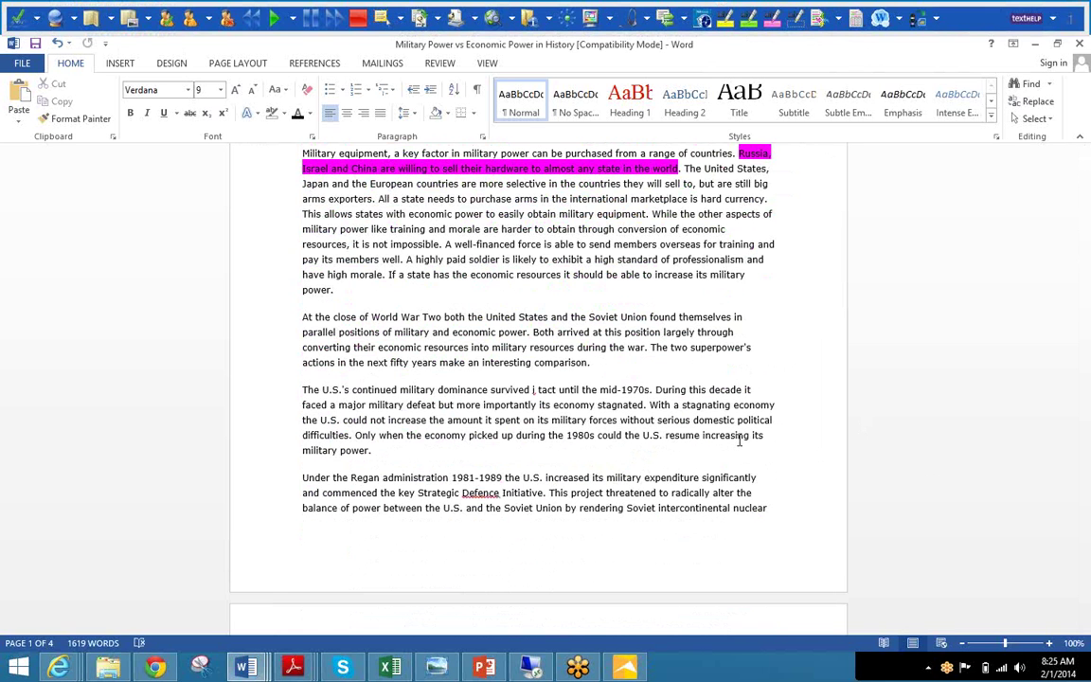
{"action": "left_click", "coordinate": [301, 318]}
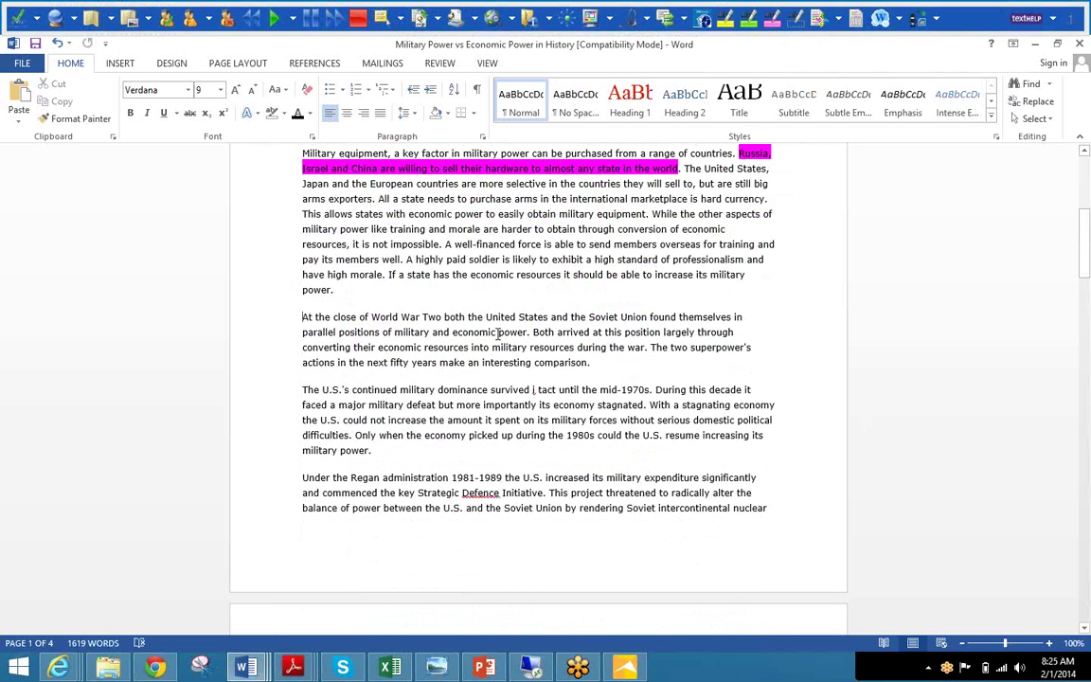
{"action": "left_click", "coordinate": [502, 333], "text": "shift"}
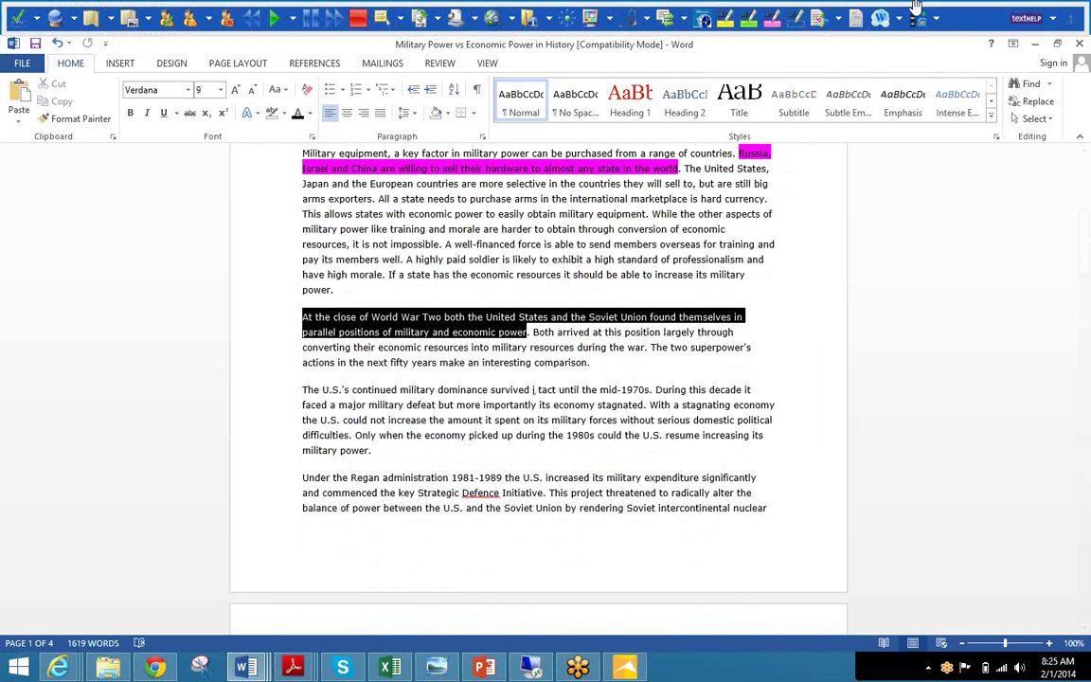
{"action": "left_click", "coordinate": [726, 18]}
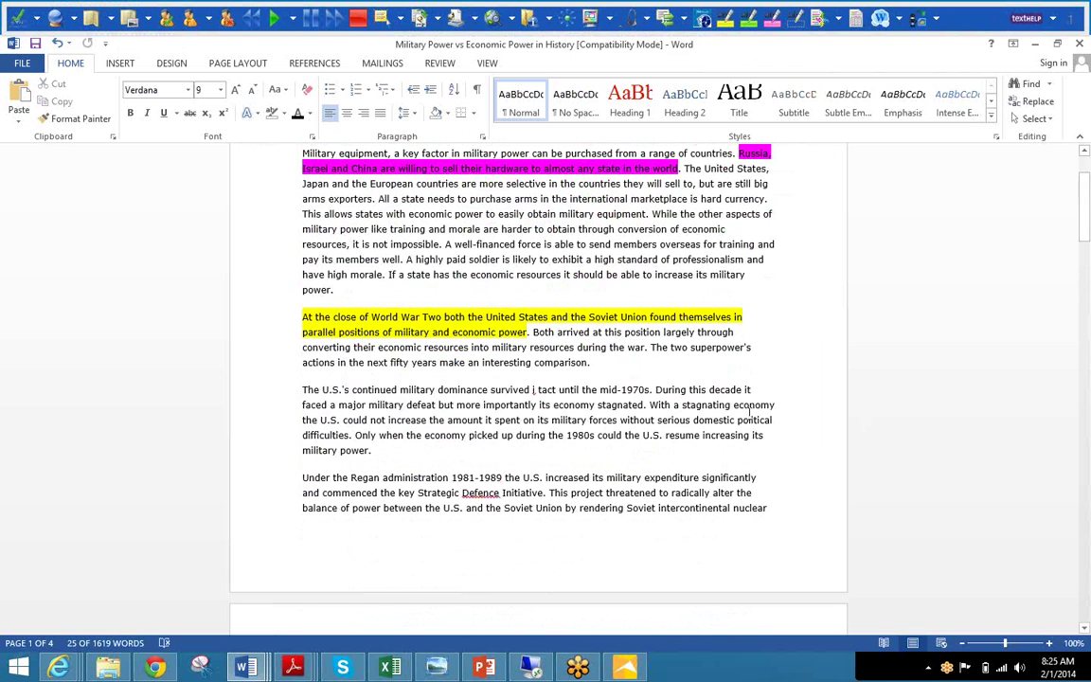
- Collect the yellow, blue, green and pink highlights into a new document, ordered by color and with an MLA bibliography
{"action": "scroll", "coordinate": [692, 300], "scroll_direction": "up", "scroll_amount": 5}
{"action": "scroll", "coordinate": [692, 300], "scroll_direction": "up", "scroll_amount": 3}
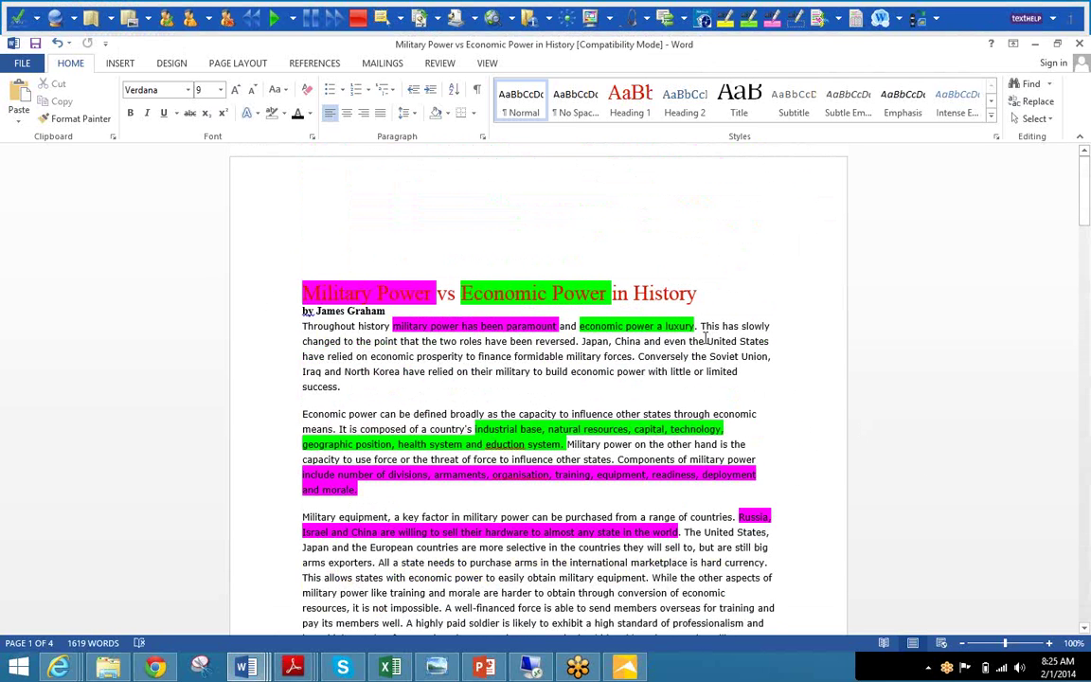
{"action": "left_click", "coordinate": [821, 23]}
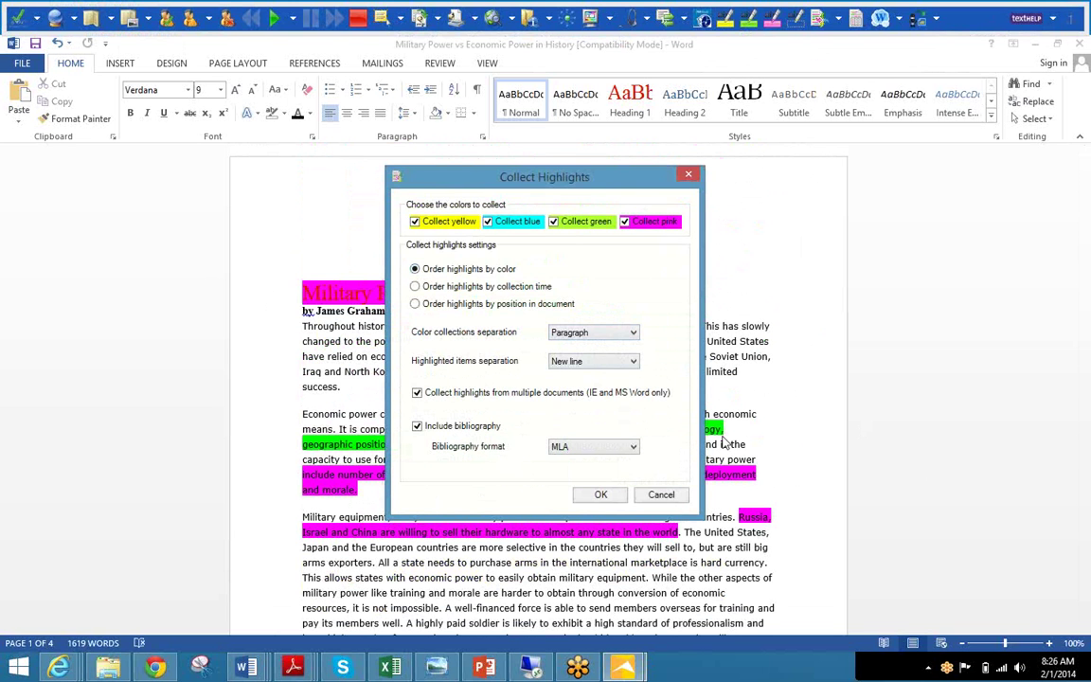
{"action": "left_click", "coordinate": [630, 447]}
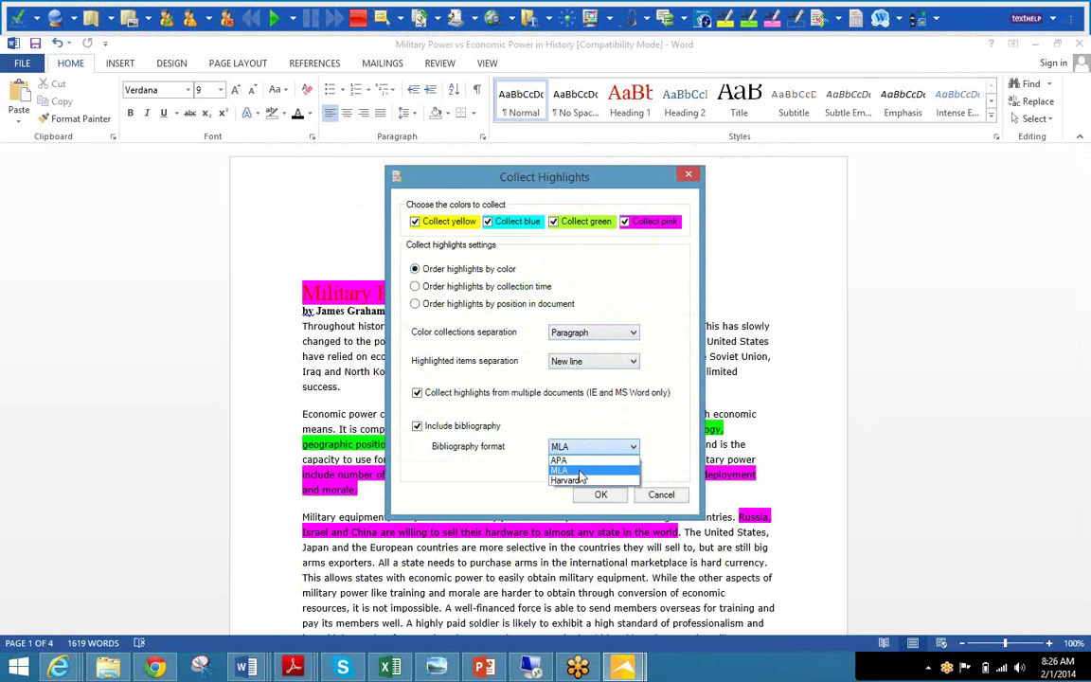
{"action": "left_click", "coordinate": [580, 470]}
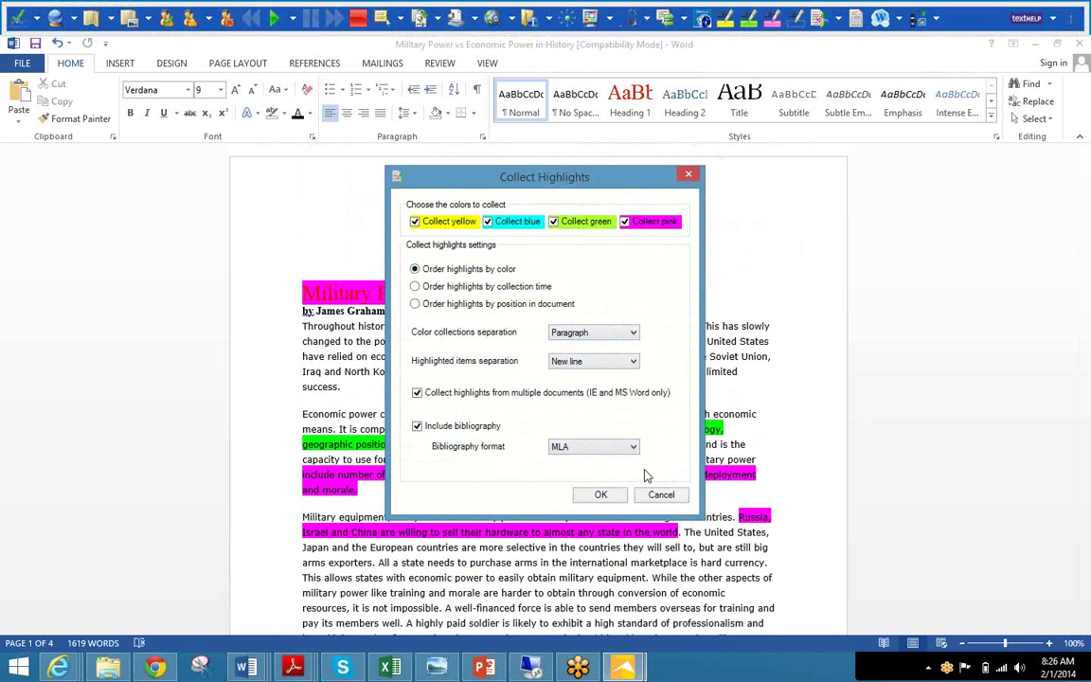
{"action": "left_click", "coordinate": [598, 496]}
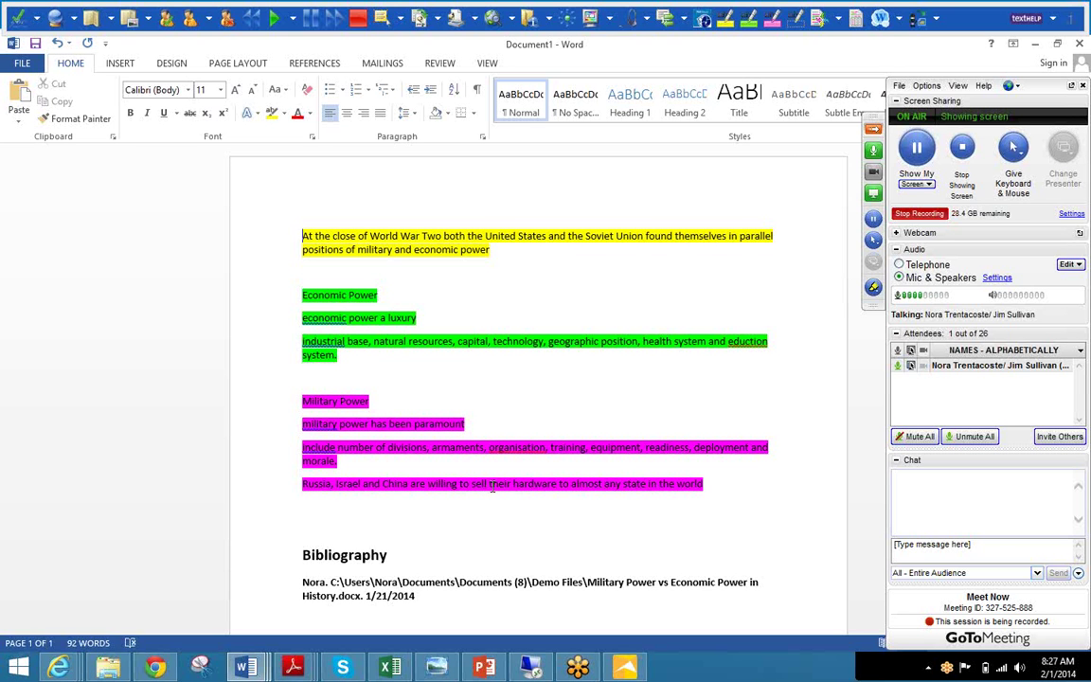
- Review the collected highlights with their bibliography and the highlighter color-meaning table in the "Using RWG Highlighters" PDF
{"action": "scroll", "coordinate": [464, 490], "scroll_direction": "down", "scroll_amount": 4}
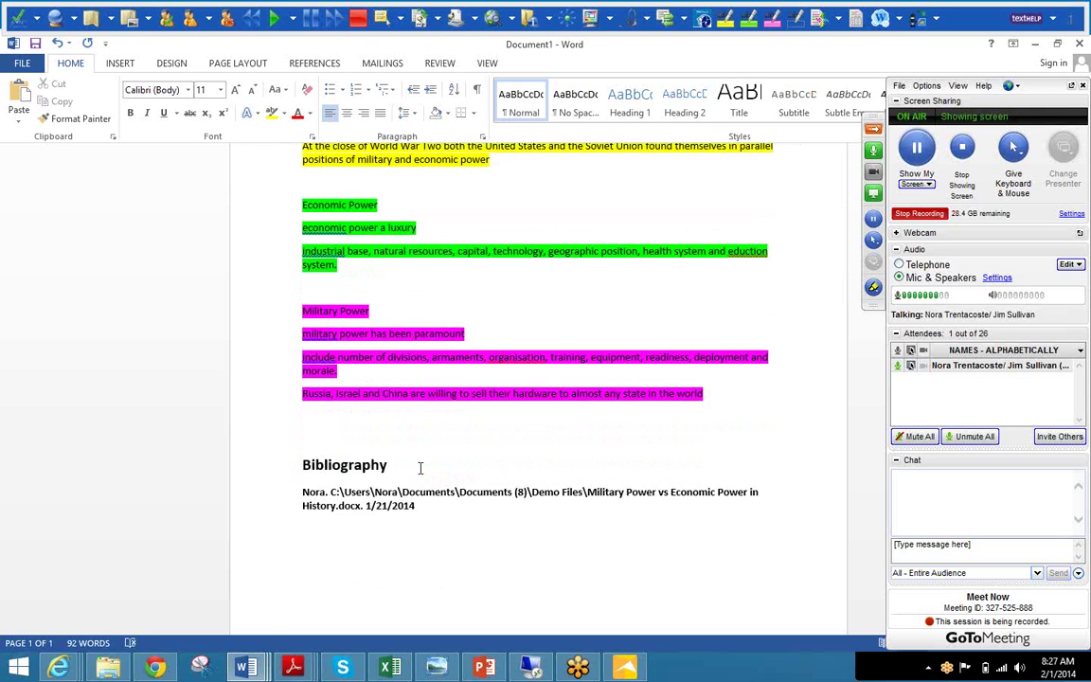
{"action": "scroll", "coordinate": [436, 417], "scroll_direction": "up", "scroll_amount": 4}
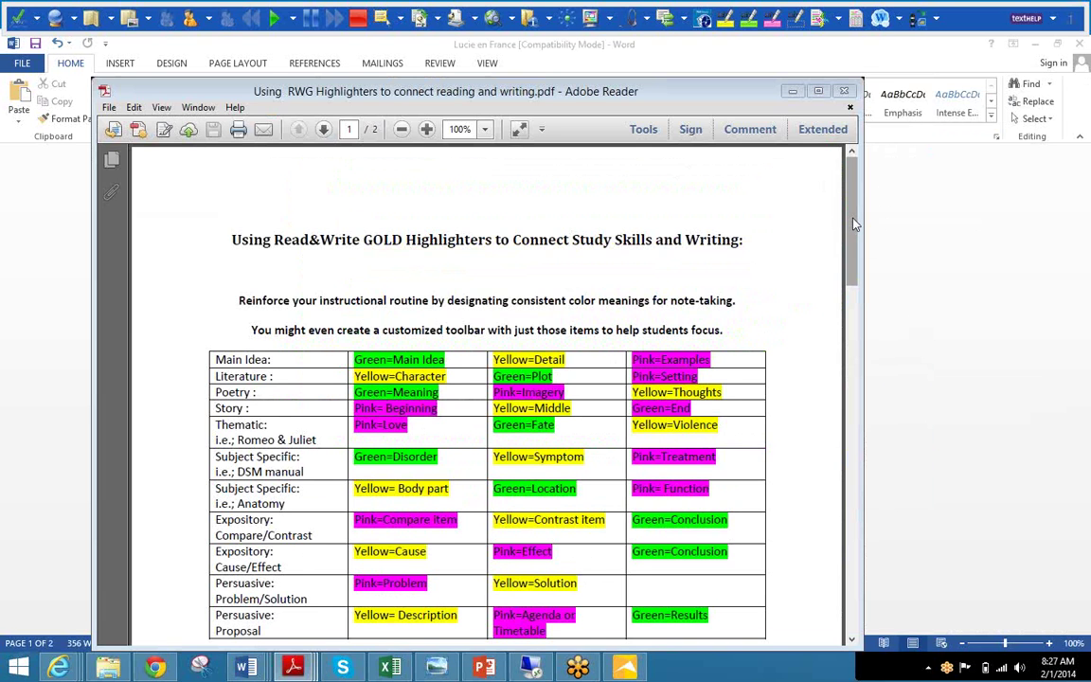
{"action": "left_click_drag", "start_coordinate": [854, 223], "coordinate": [854, 237]}
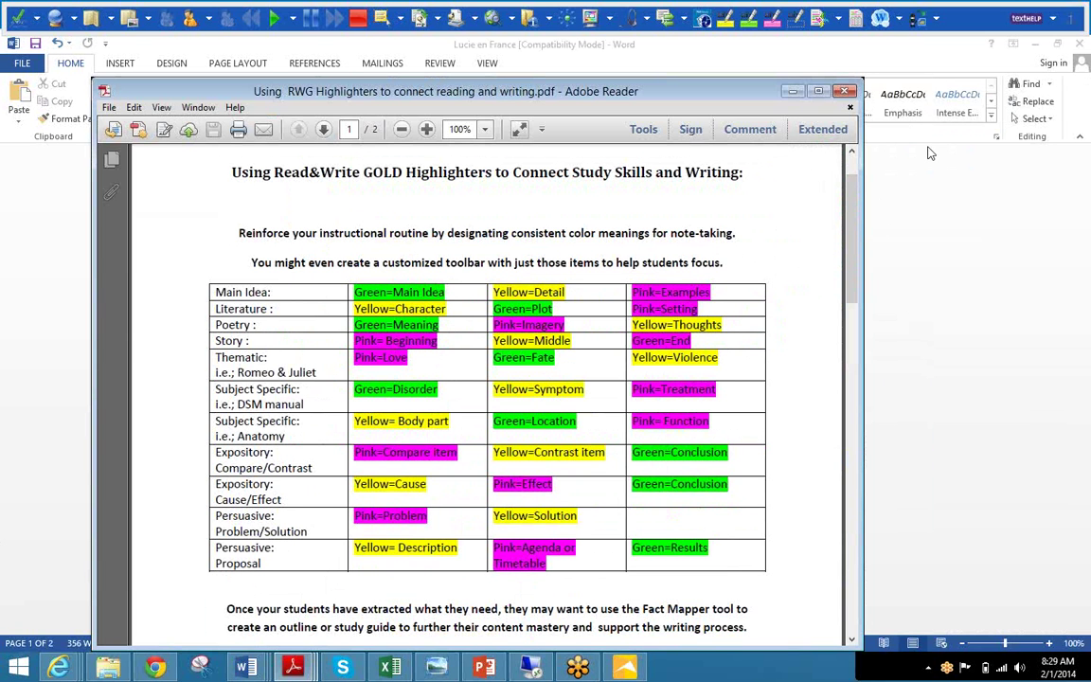
- Switch to the Wikipedia Fossil fuel page and highlight "Fossil fuels are fuels formed by natural processes such as anaerobic decomposition" in green
{"action": "key", "text": "alt+Tab"}
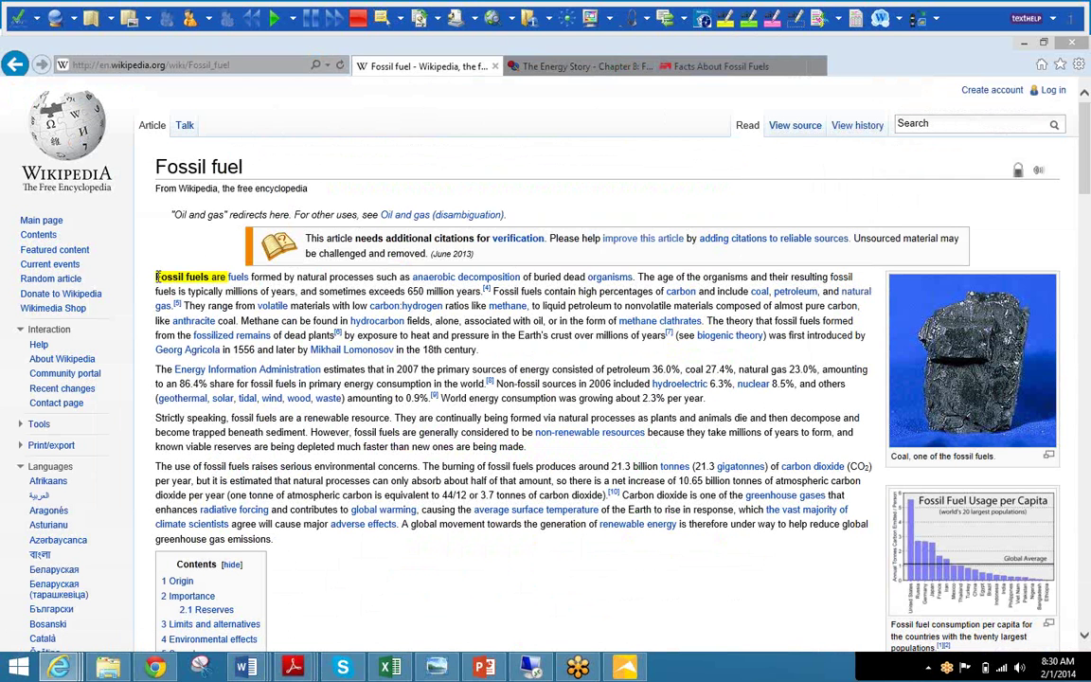
{"action": "left_click_drag", "start_coordinate": [156, 276], "coordinate": [282, 277]}
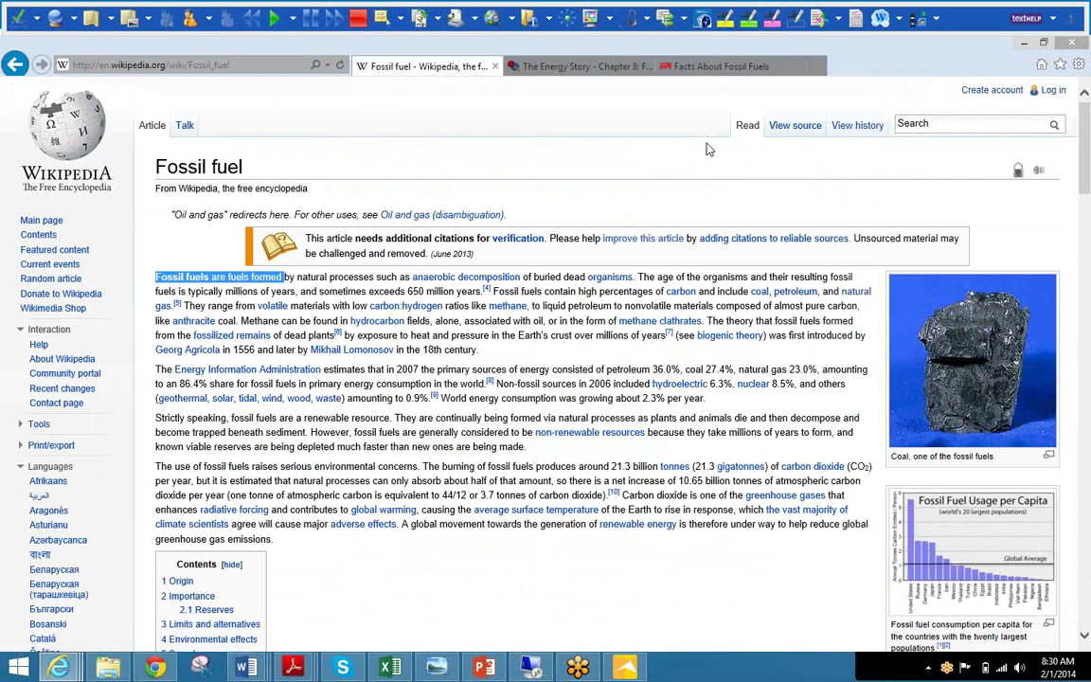
{"action": "left_click", "coordinate": [157, 275]}
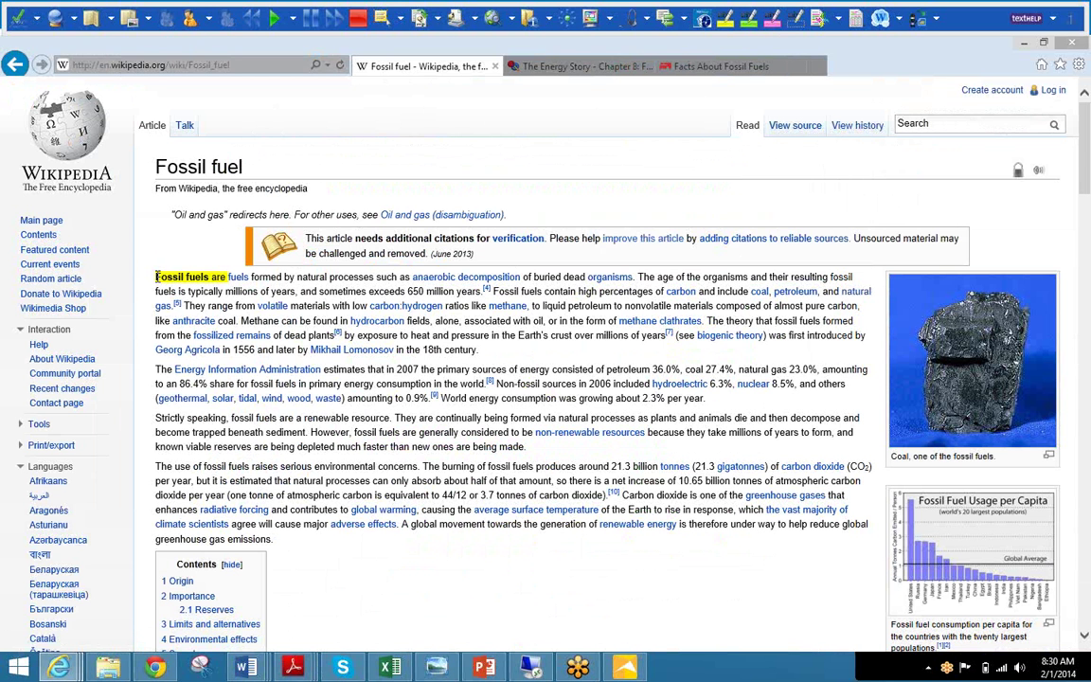
{"action": "left_click_drag", "start_coordinate": [157, 275], "coordinate": [352, 272]}
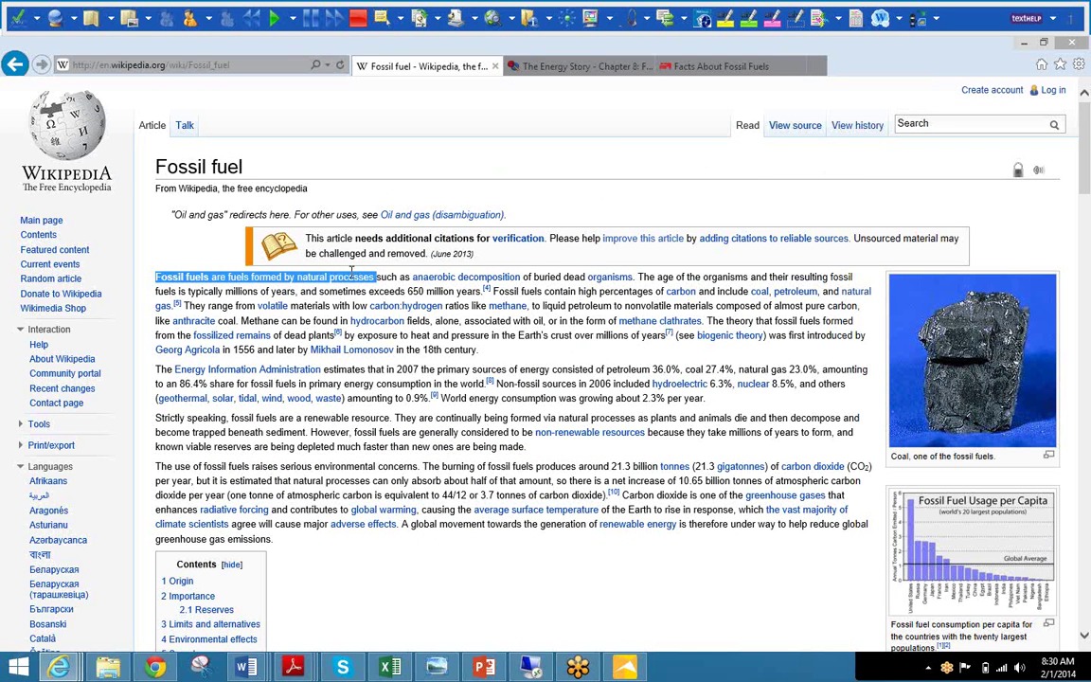
{"action": "left_click_drag", "start_coordinate": [444, 276], "coordinate": [521, 277]}
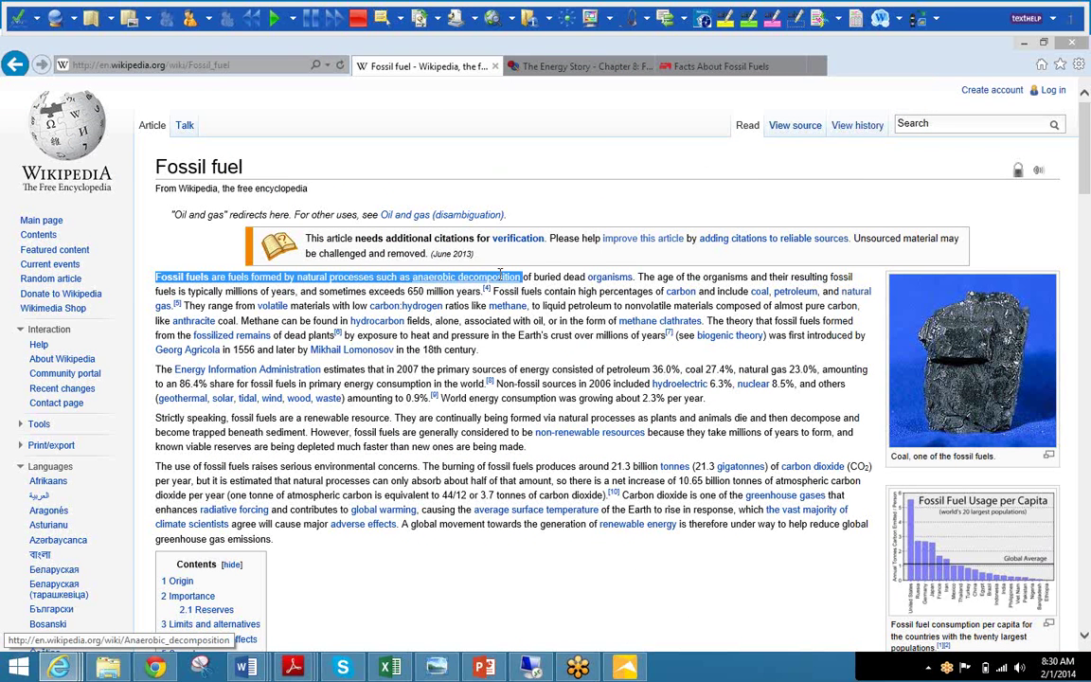
{"action": "left_click", "coordinate": [749, 21]}
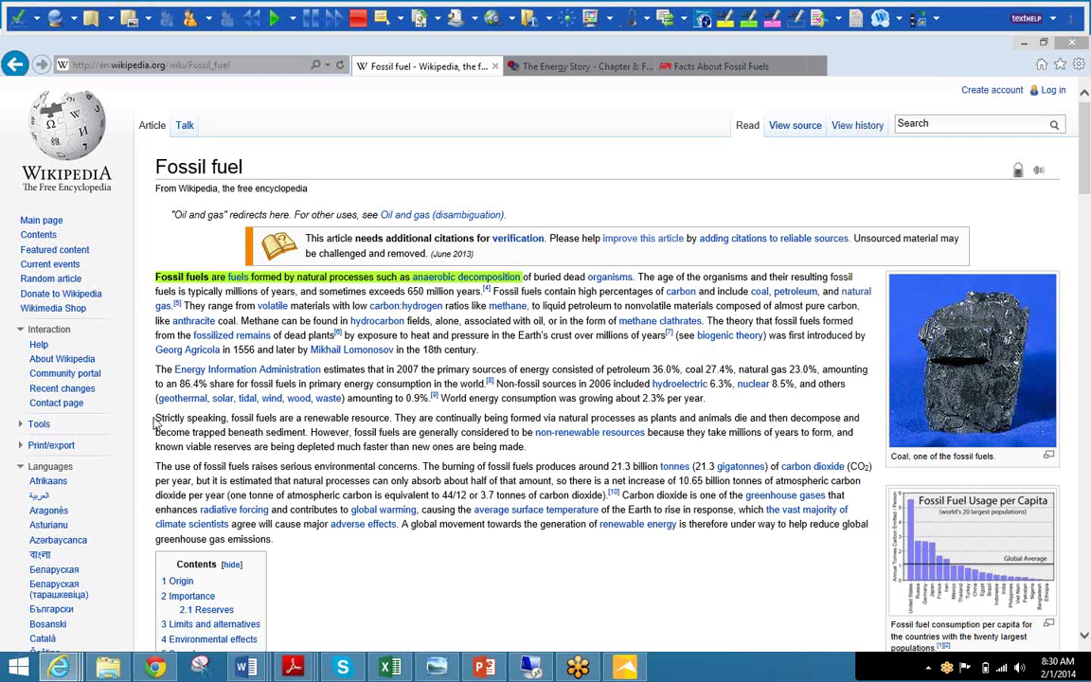
- Highlight "Strictly speaking, fossil fuels are a renewable resource." in yellow and the Energy Information Administration paragraph in pink
{"action": "left_click_drag", "start_coordinate": [157, 417], "coordinate": [394, 420]}
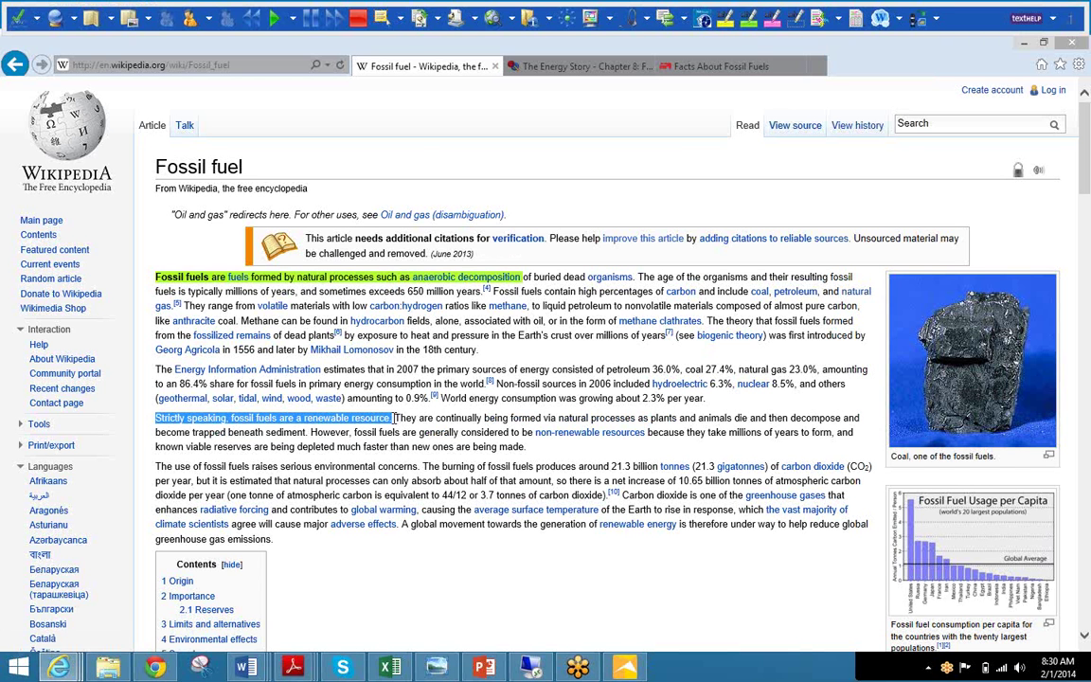
{"action": "left_click", "coordinate": [724, 20]}
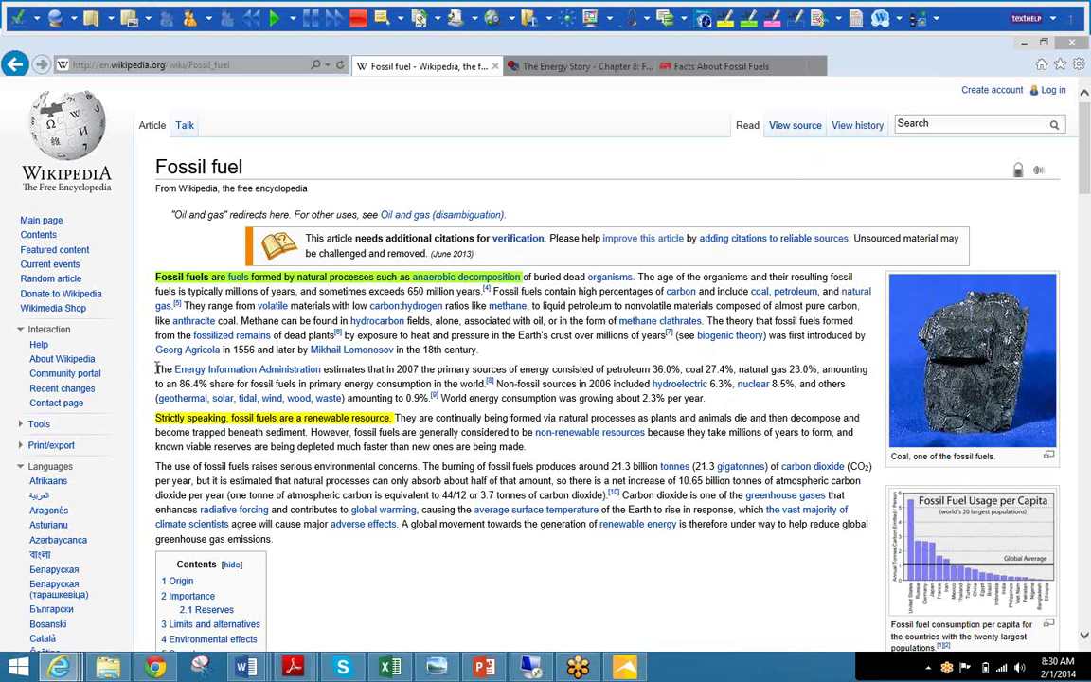
{"action": "left_click_drag", "start_coordinate": [156, 368], "coordinate": [706, 399]}
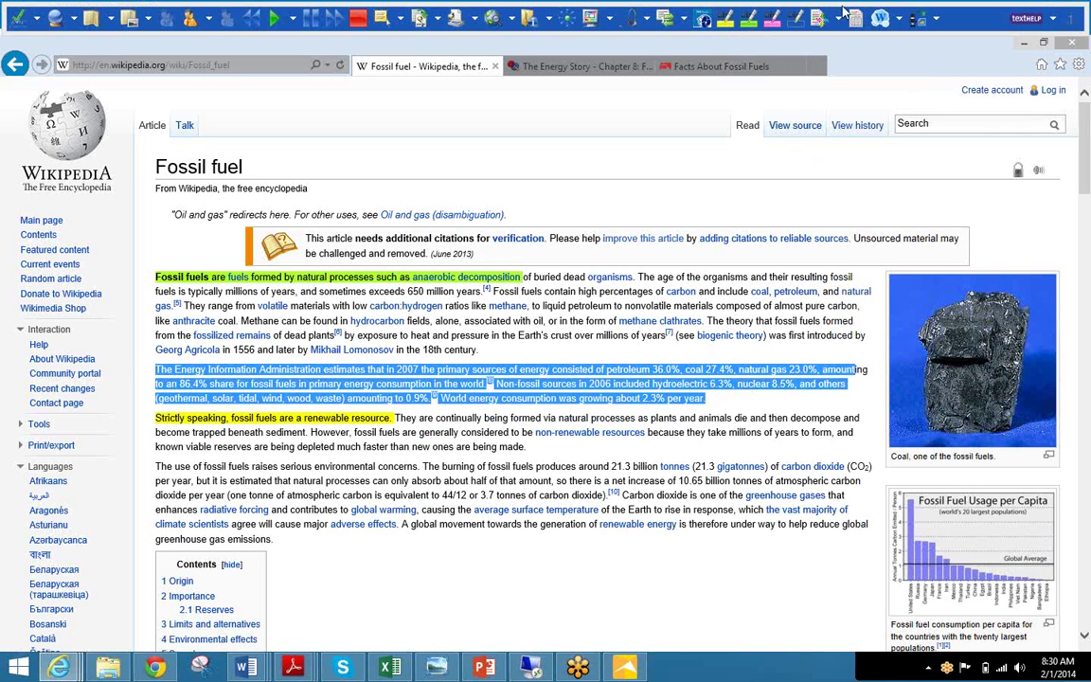
{"action": "left_click", "coordinate": [701, 18]}
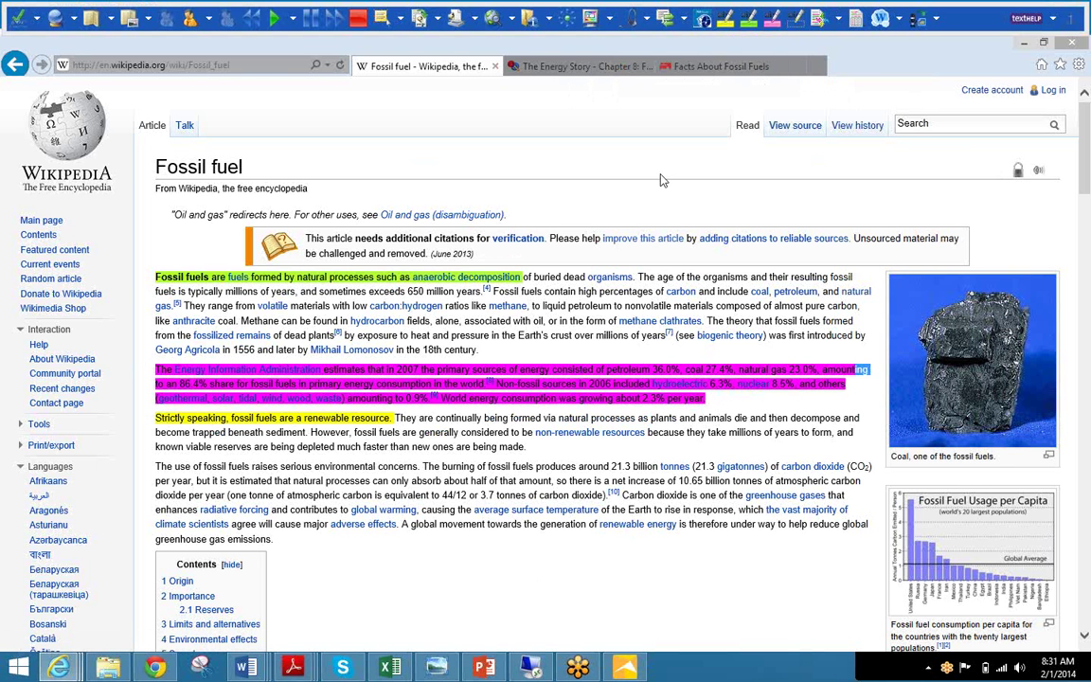
- On the Energy Story page, highlight the opening sentence on three major forms of fossil fuels in green and "Some deposits of coal… dinosaurs" in yellow
{"action": "left_click", "coordinate": [578, 66]}
{"action": "scroll", "coordinate": [668, 383], "scroll_direction": "up", "scroll_amount": 1}
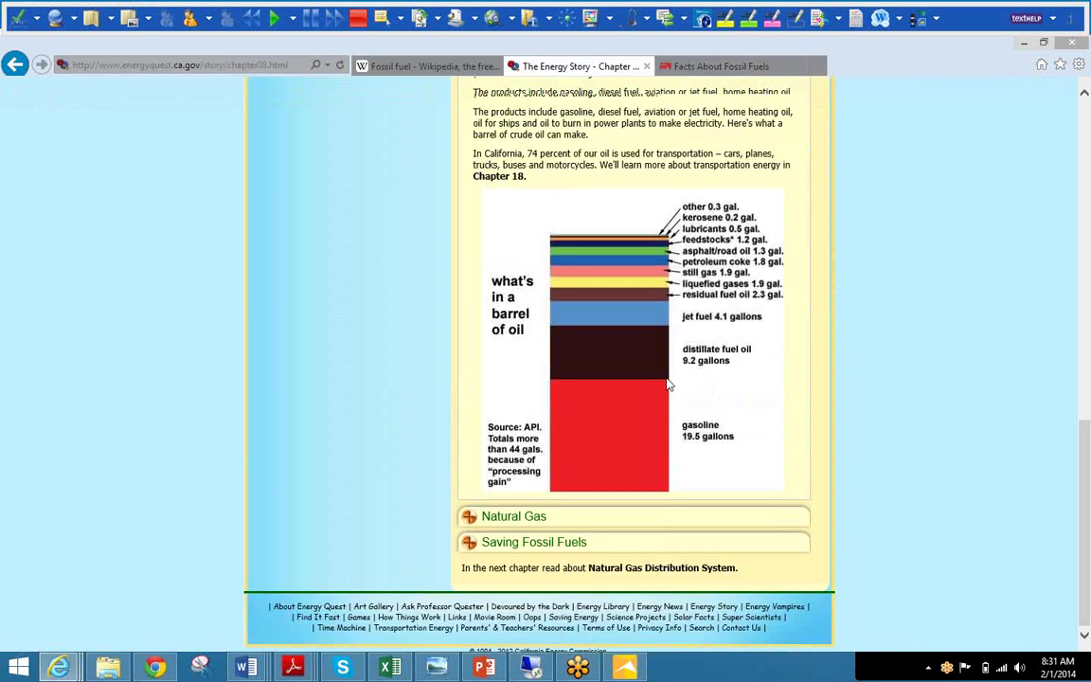
{"action": "scroll", "coordinate": [668, 383], "scroll_direction": "up", "scroll_amount": 15}
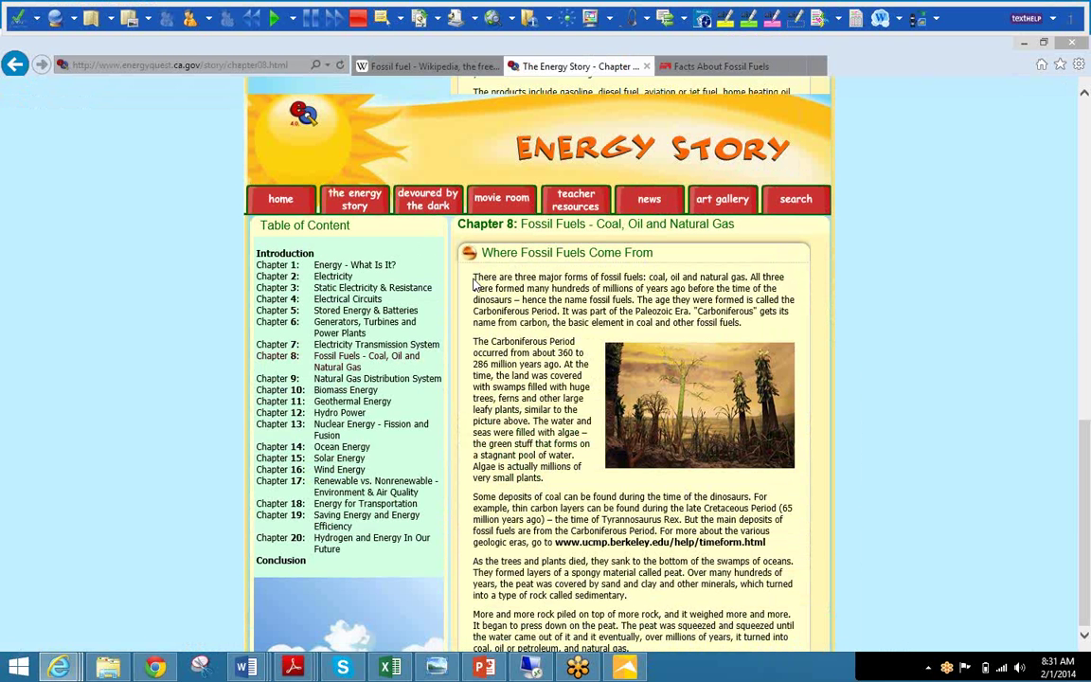
{"action": "left_click_drag", "start_coordinate": [474, 276], "coordinate": [750, 277]}
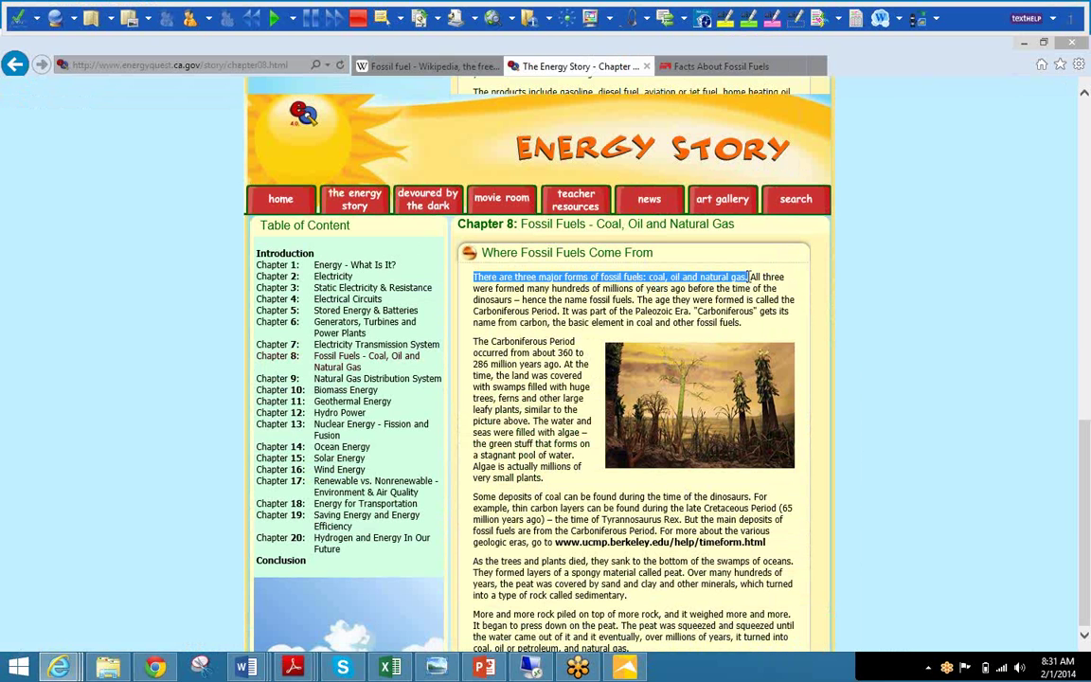
{"action": "left_click", "coordinate": [752, 21]}
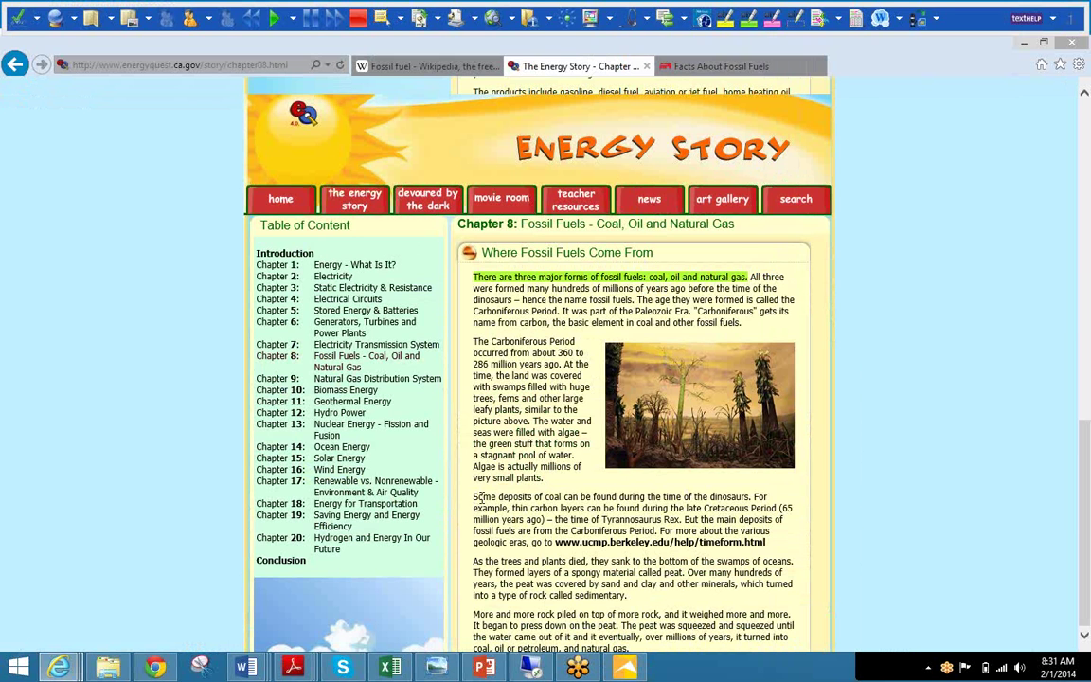
{"action": "left_click_drag", "start_coordinate": [474, 496], "coordinate": [761, 499]}
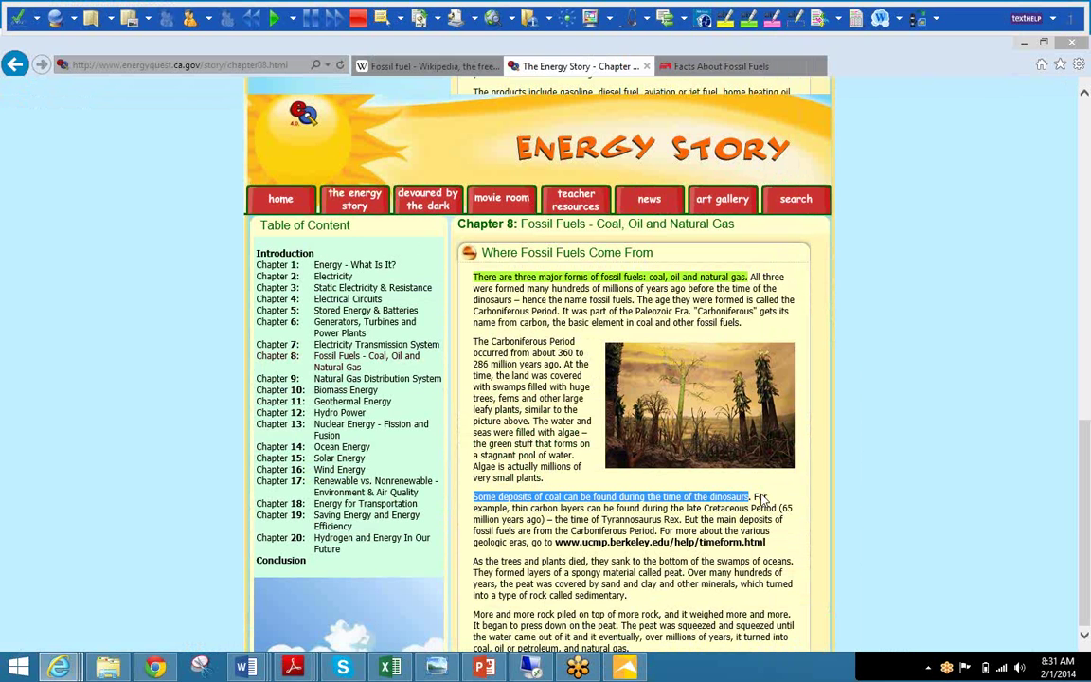
{"action": "left_click", "coordinate": [726, 18]}
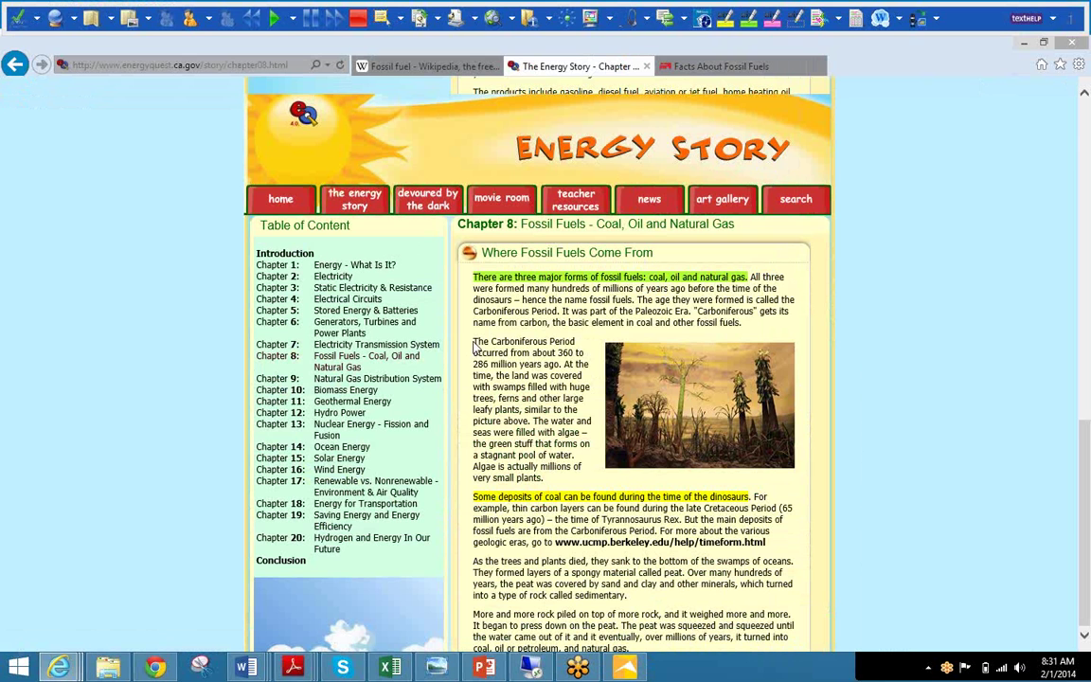
- On the Energy Story page, highlight "The Carboniferous Period occurred from about 360 to 286 million years ago." in pink
{"action": "left_click_drag", "start_coordinate": [473, 343], "coordinate": [563, 364]}
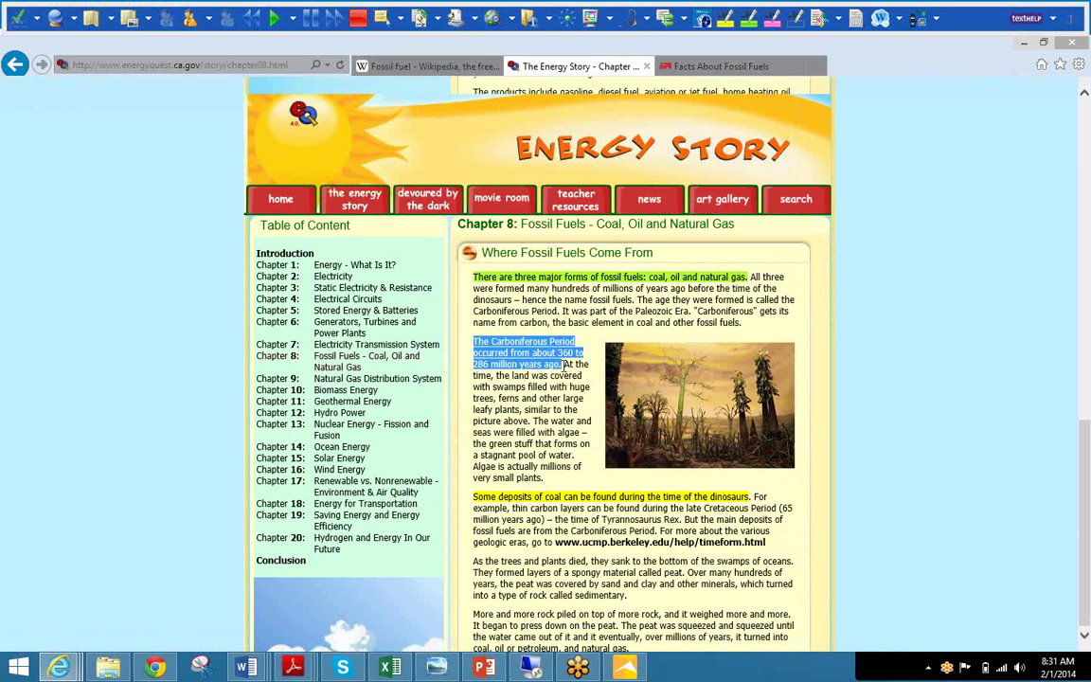
{"action": "left_click", "coordinate": [702, 18]}
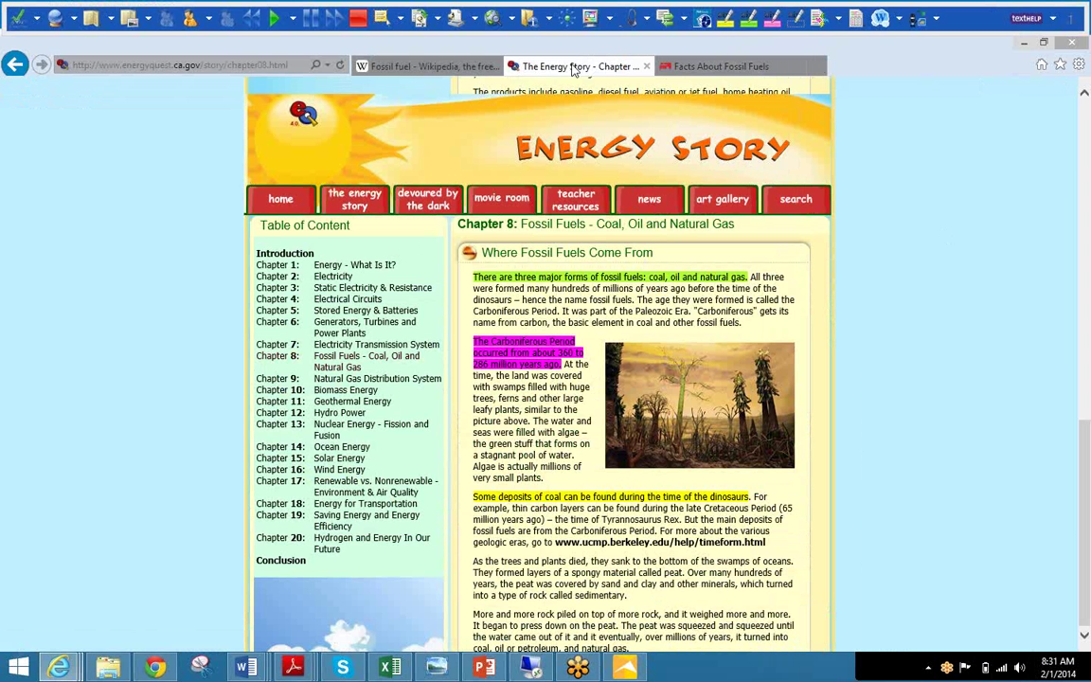
- On the Facts About Fossil Fuels page, highlight "Coal is an abundant fossil resource that consists mostly of carbon" in green
{"action": "left_click", "coordinate": [682, 66]}
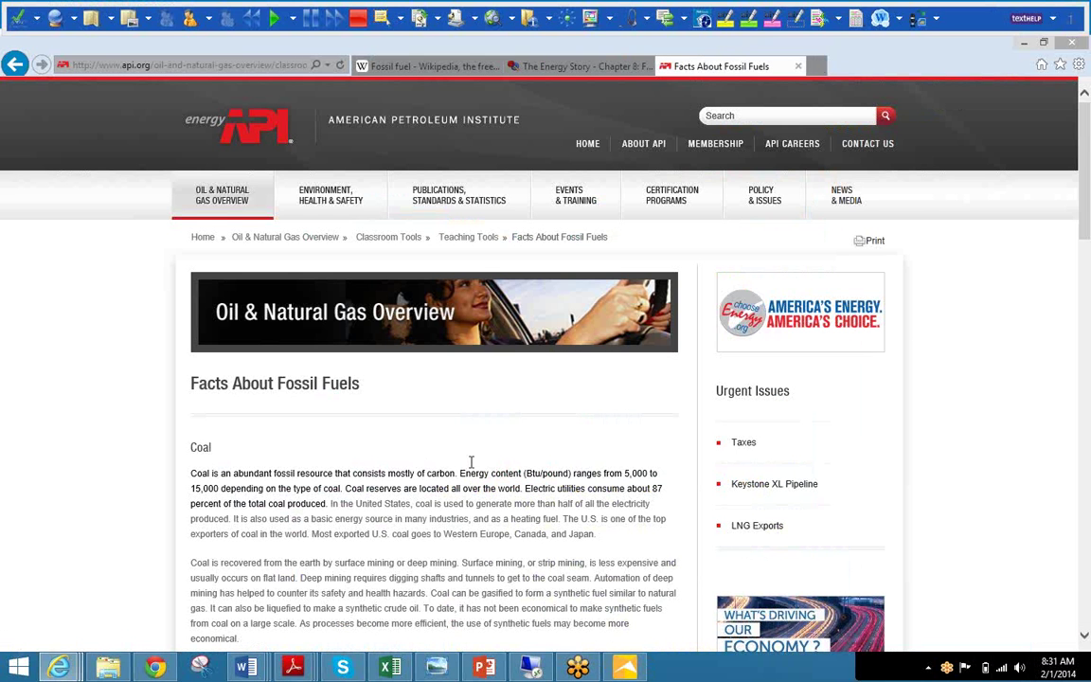
{"action": "scroll", "coordinate": [470, 463], "scroll_direction": "down", "scroll_amount": 2}
{"action": "scroll", "coordinate": [471, 467], "scroll_direction": "down", "scroll_amount": 3}
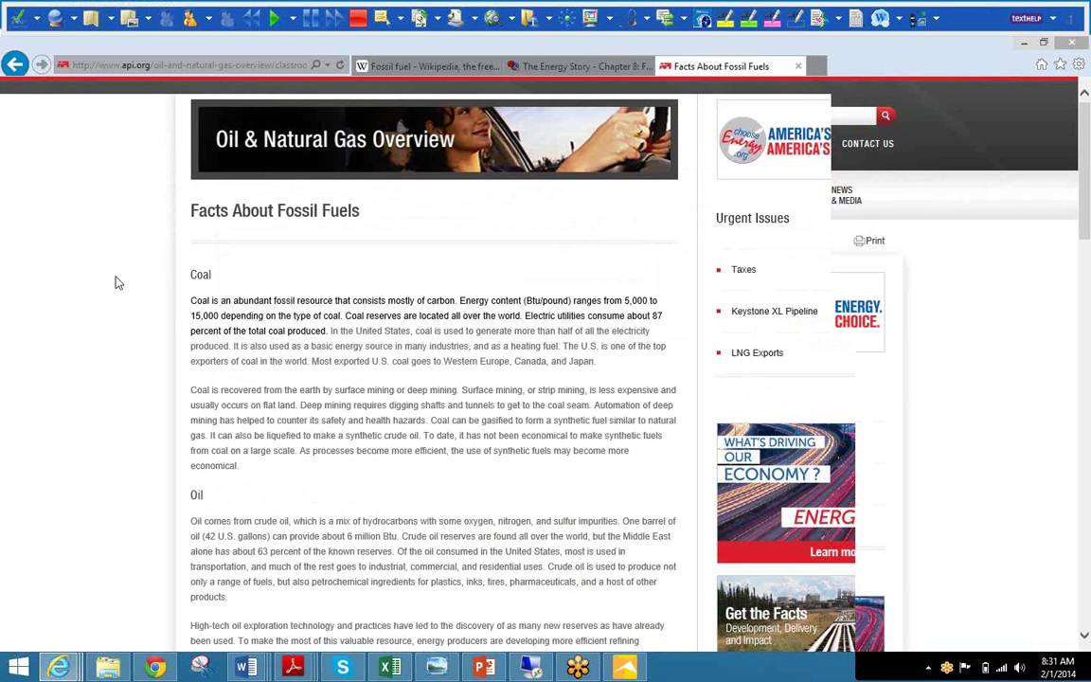
{"action": "left_click_drag", "start_coordinate": [217, 303], "coordinate": [456, 308]}
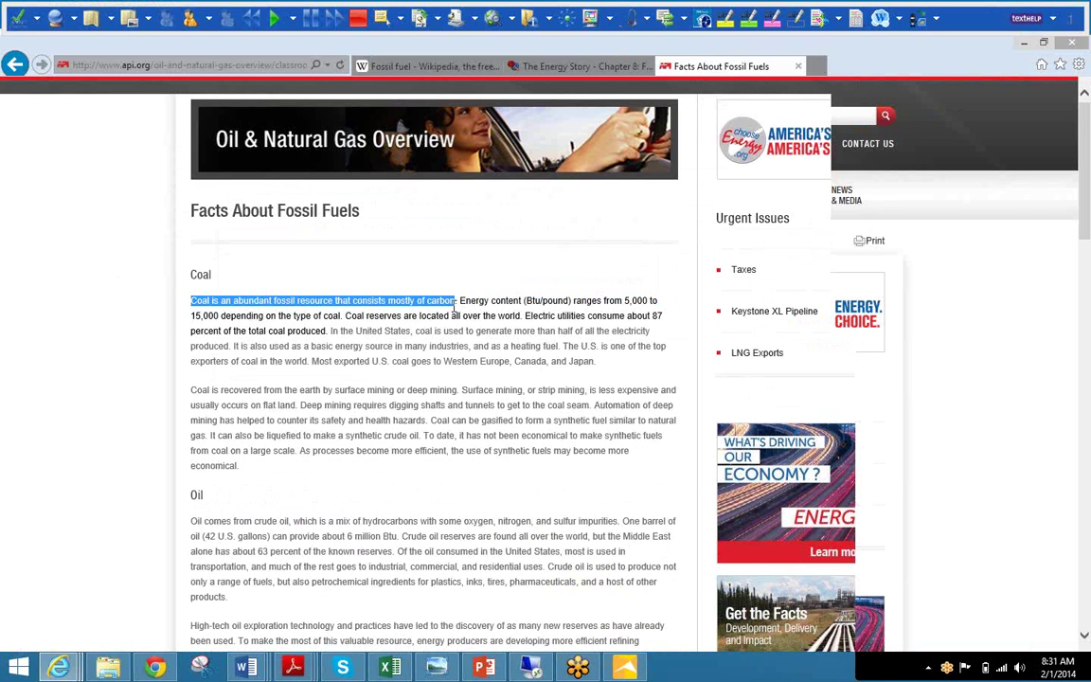
{"action": "left_click", "coordinate": [748, 18]}
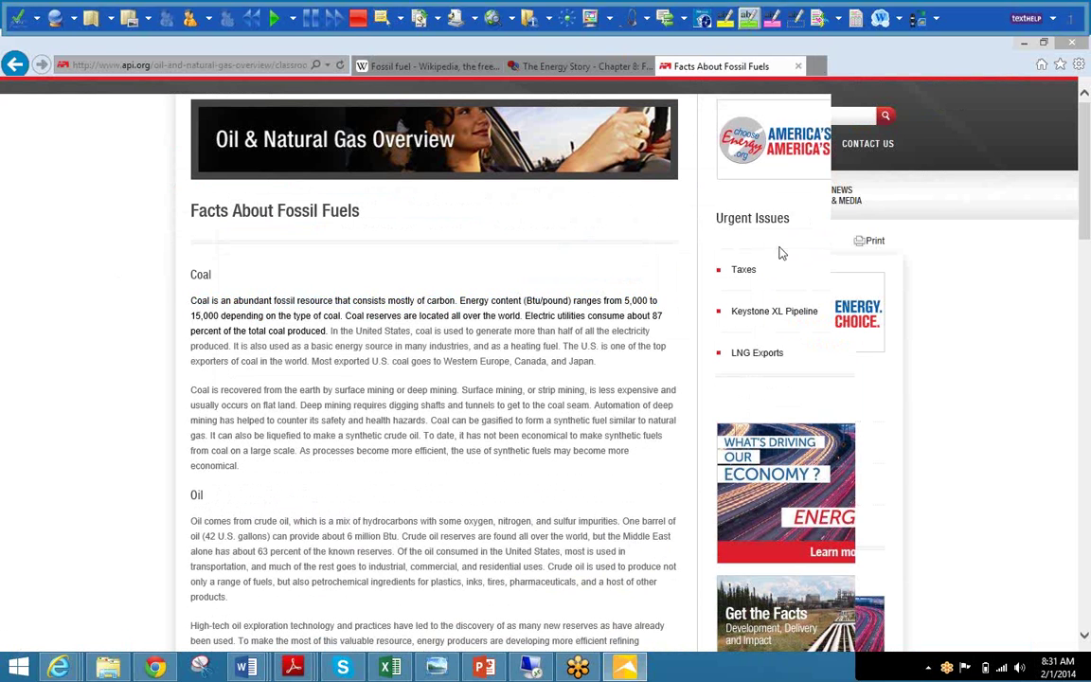
- Highlight "Coal is recovered from the earth by surface mining or deep mining." in yellow and the Coal section's last sentence in pink
{"action": "left_click_drag", "start_coordinate": [192, 390], "coordinate": [458, 390]}
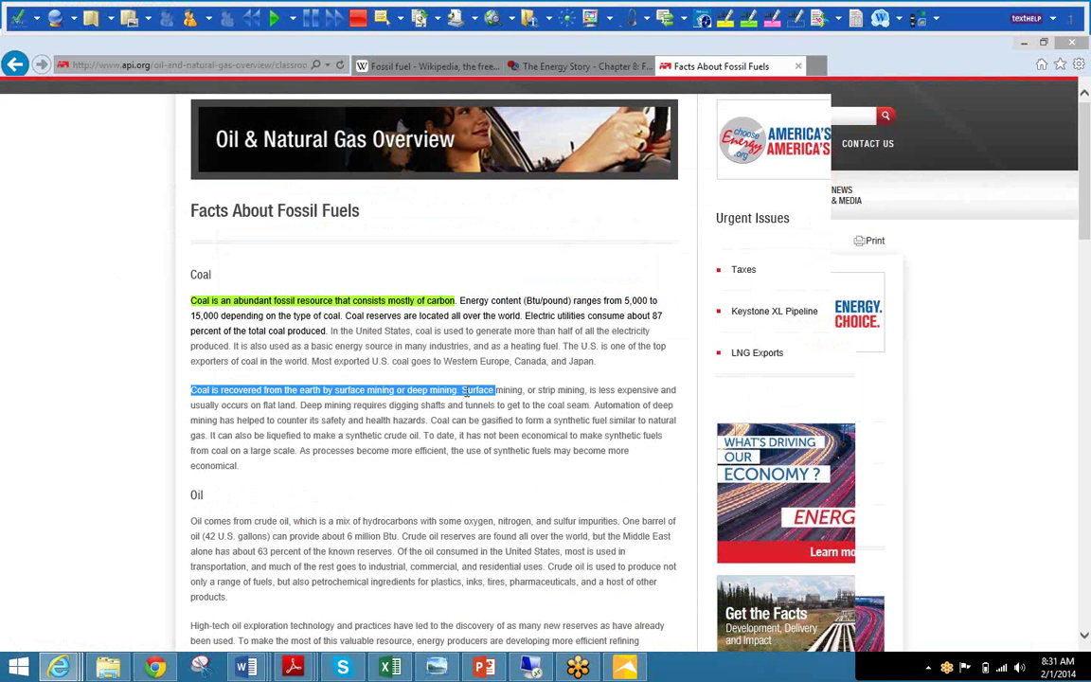
{"action": "left_click", "coordinate": [725, 18]}
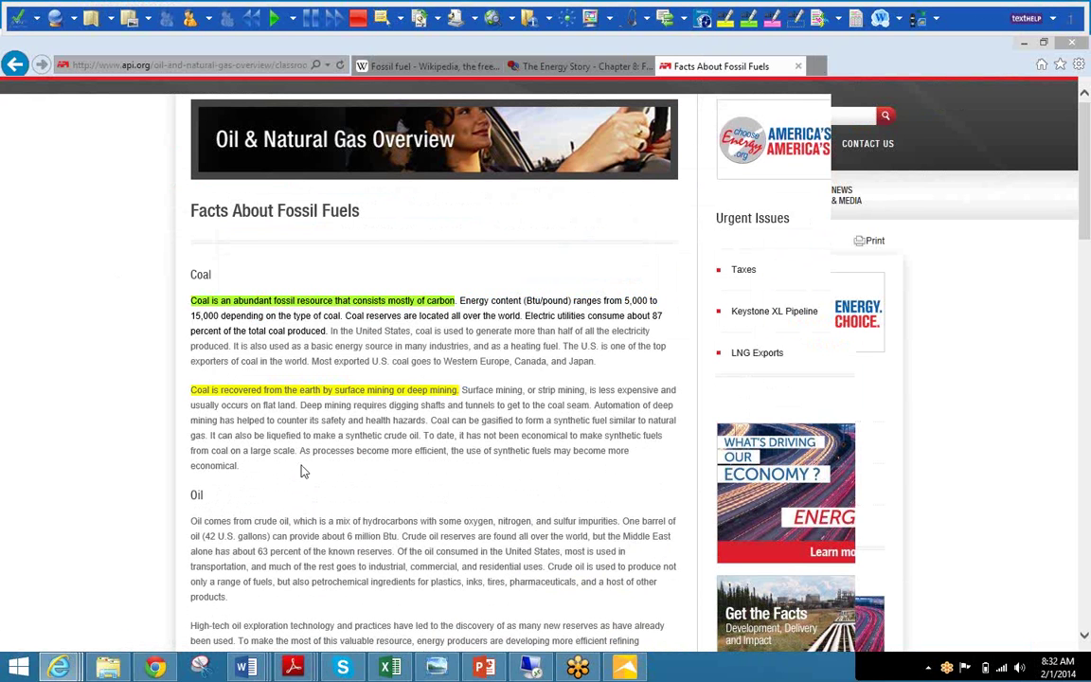
{"action": "left_click_drag", "start_coordinate": [299, 451], "coordinate": [428, 465]}
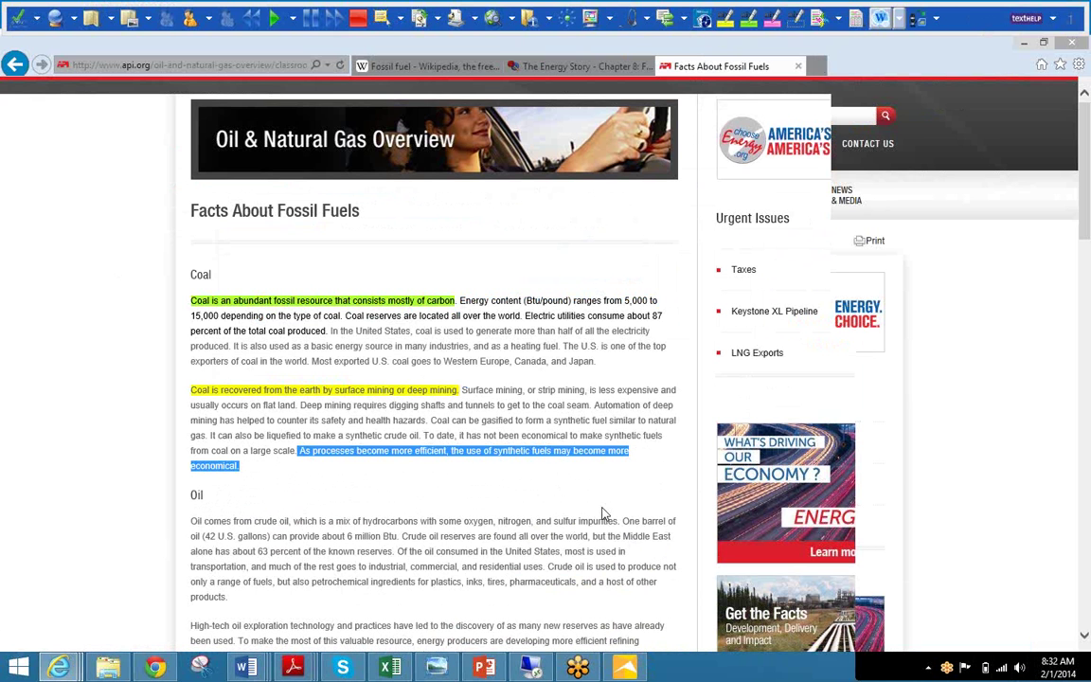
{"action": "left_click", "coordinate": [771, 19]}
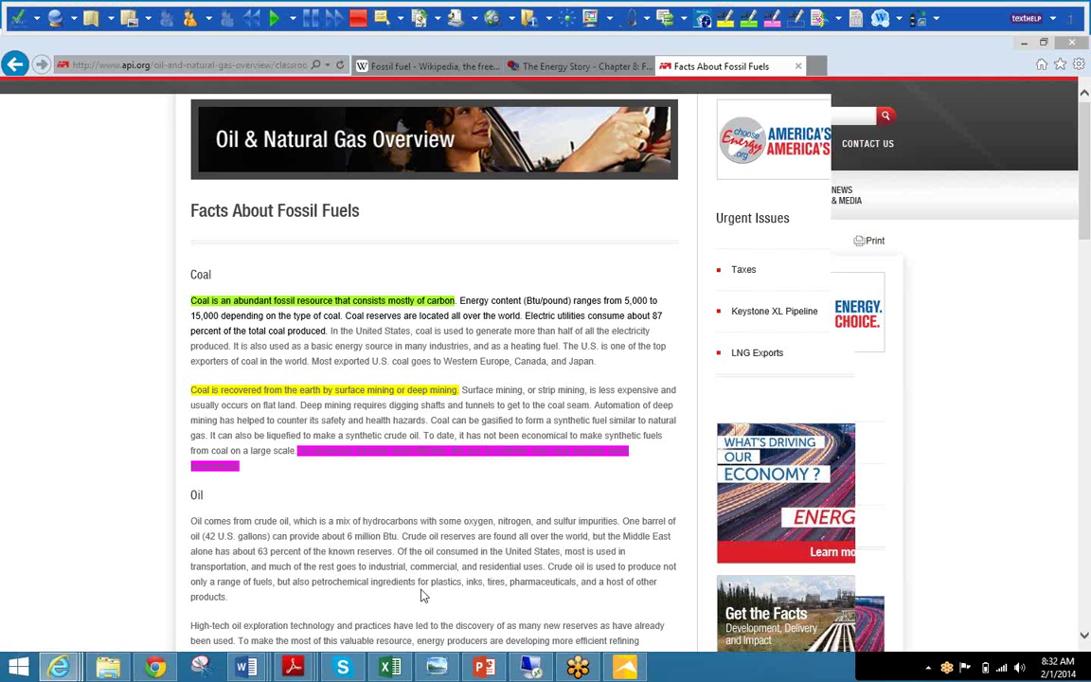
- Collect yellow, blue, green and pink highlights from multiple documents, ordered by color with an MLA bibliography, and review the resulting Word document
{"action": "left_click", "coordinate": [820, 20]}
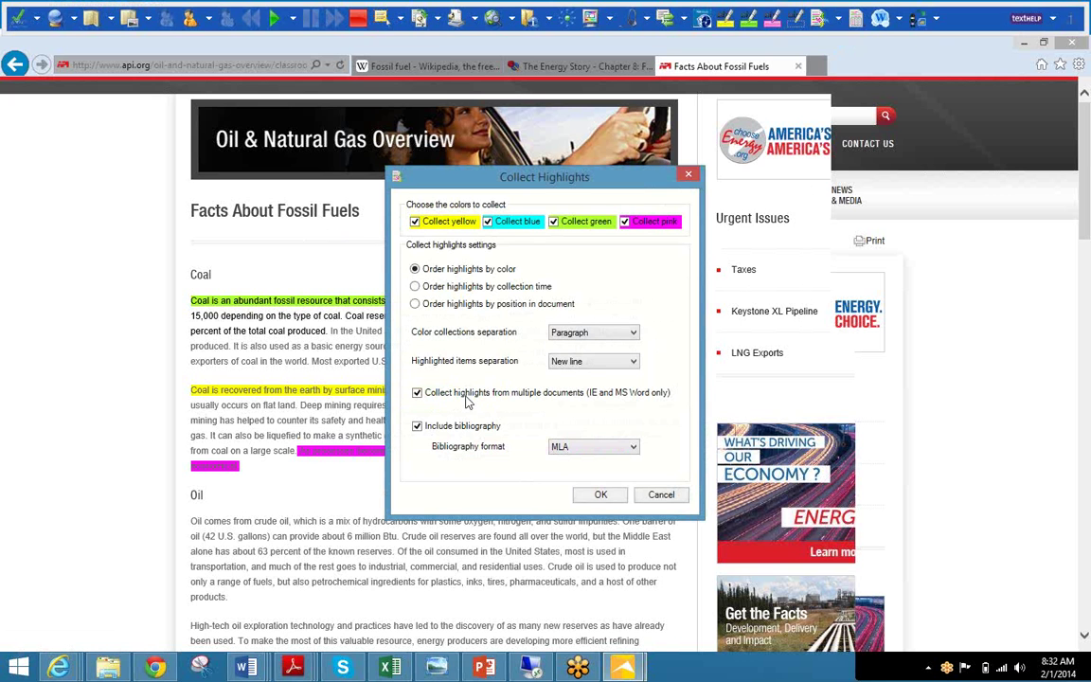
{"action": "left_click", "coordinate": [595, 499]}
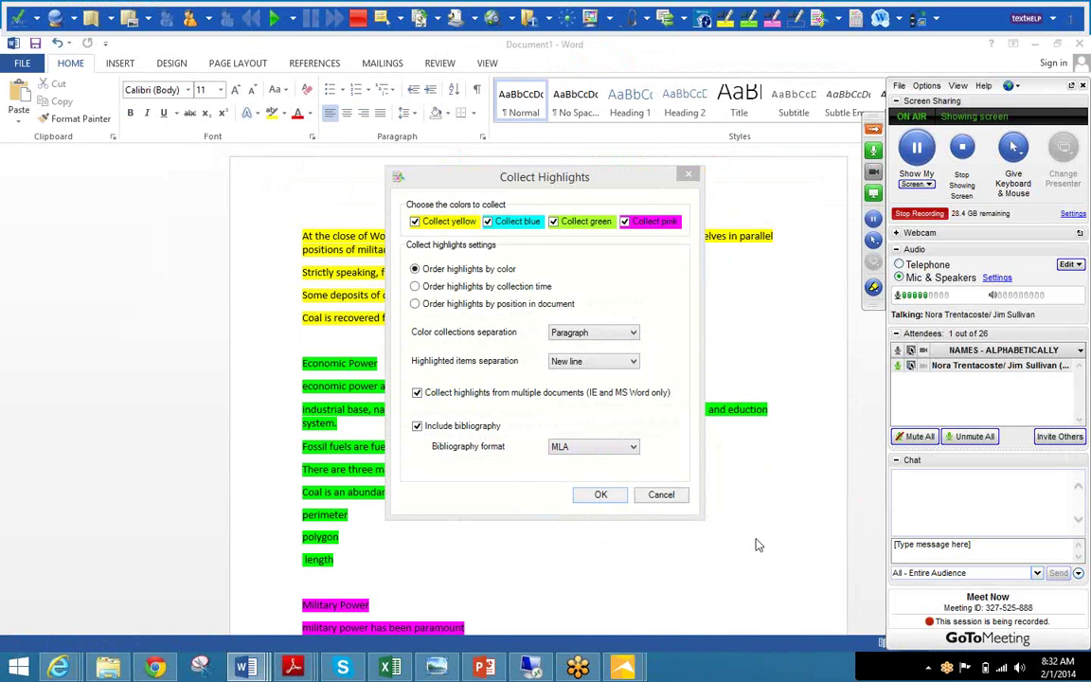
{"action": "scroll", "coordinate": [550, 462], "scroll_direction": "up", "scroll_amount": 10}
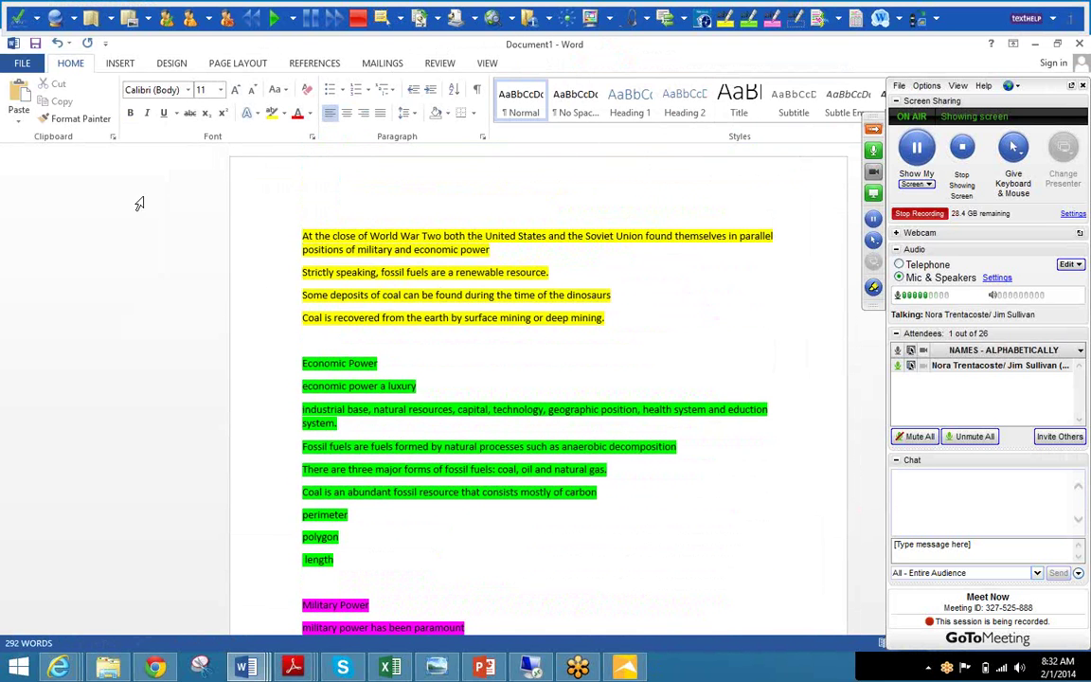
{"action": "scroll", "coordinate": [548, 451], "scroll_direction": "down", "scroll_amount": 6}
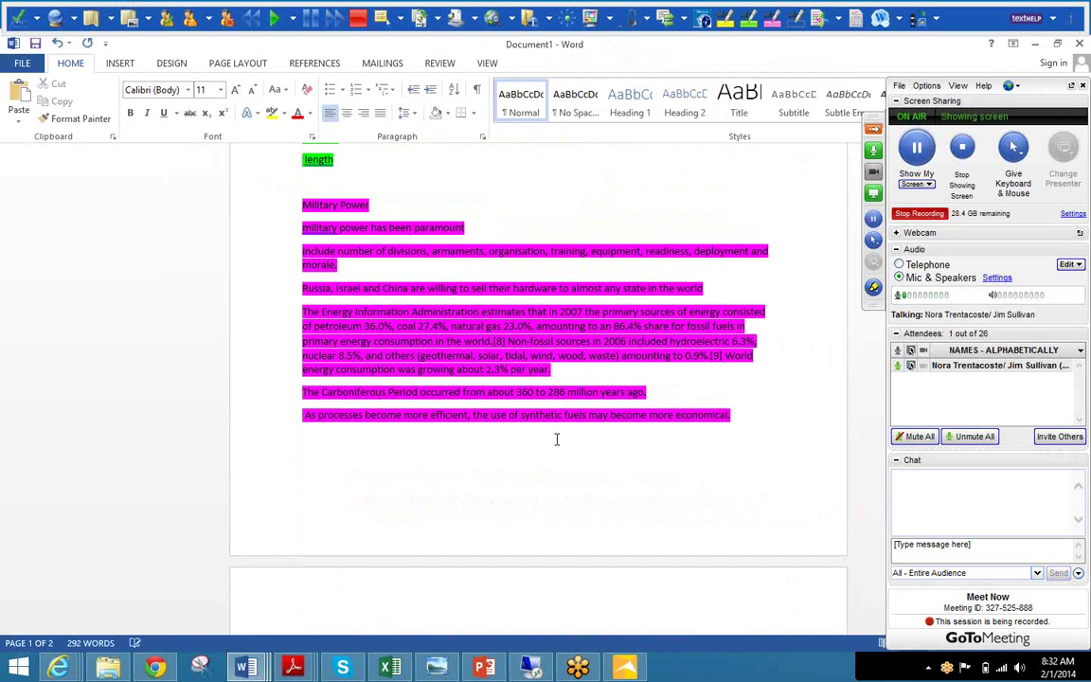
{"action": "scroll", "coordinate": [556, 438], "scroll_direction": "down", "scroll_amount": 2}
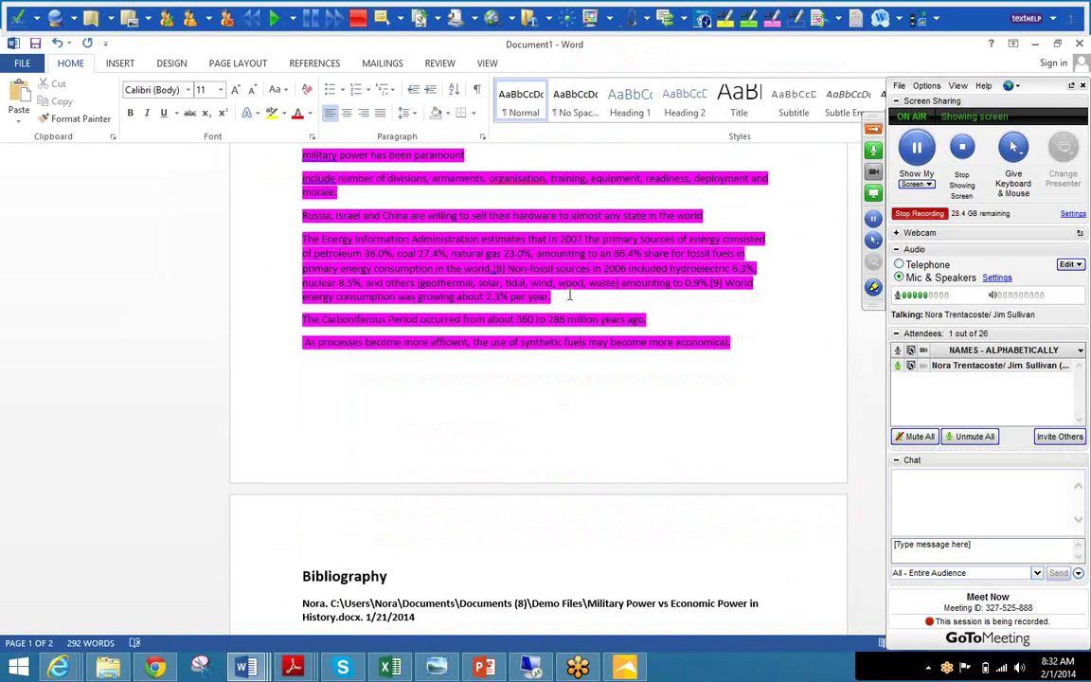
{"action": "scroll", "coordinate": [580, 397], "scroll_direction": "down", "scroll_amount": 4}
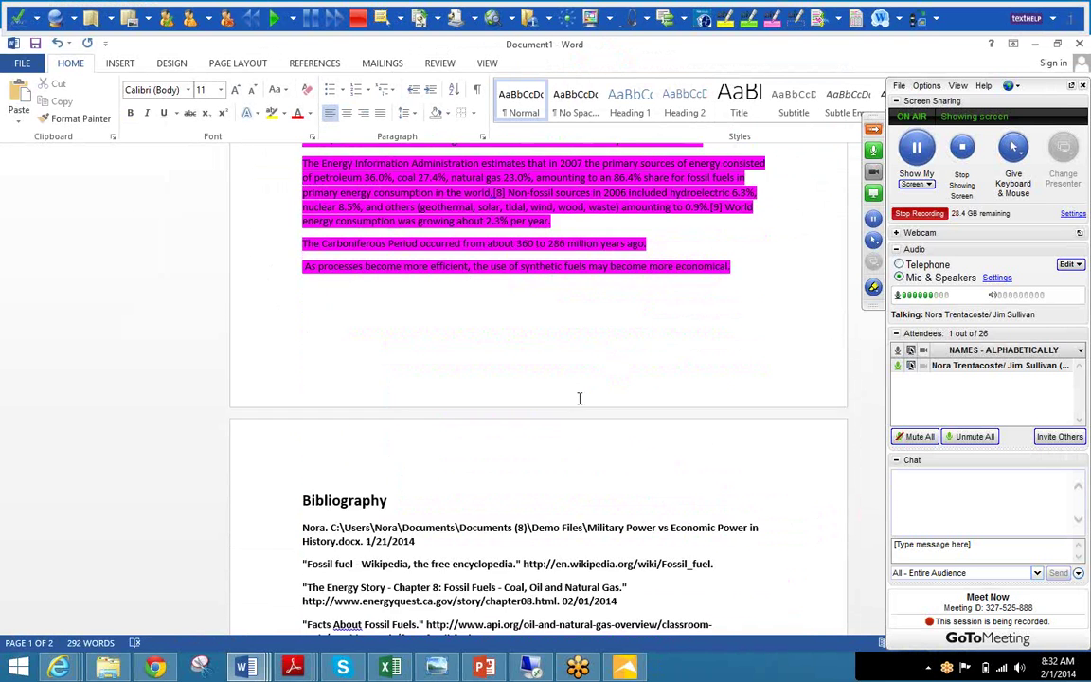
{"action": "scroll", "coordinate": [377, 440], "scroll_direction": "down", "scroll_amount": 3}
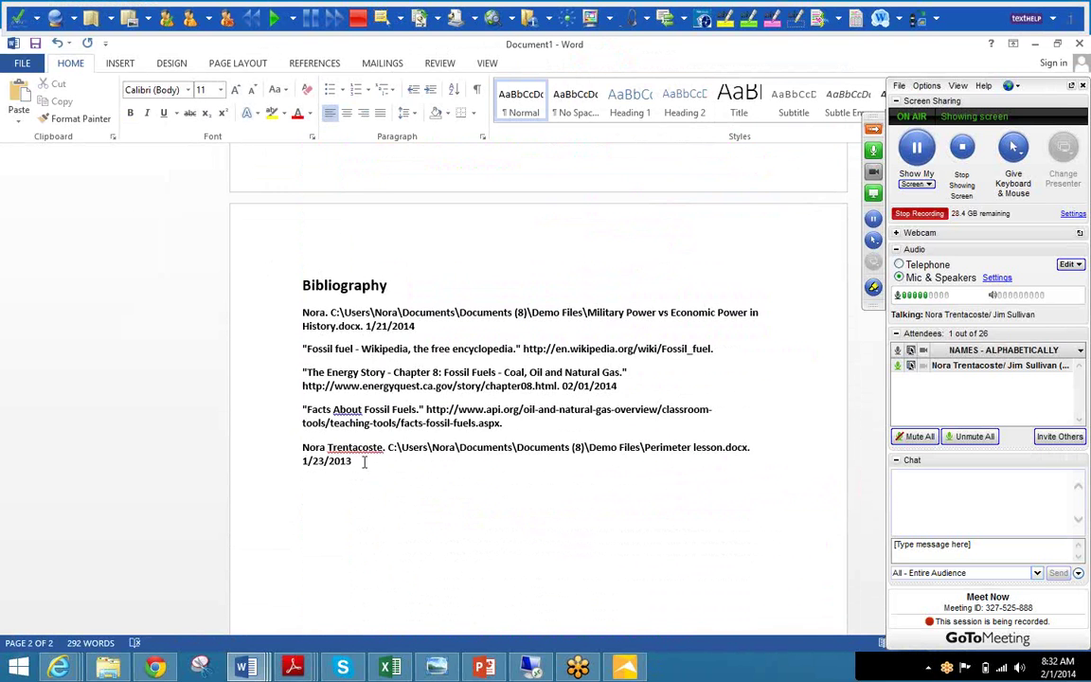
{"action": "scroll", "coordinate": [364, 455], "scroll_direction": "up", "scroll_amount": 2}
{"action": "scroll", "coordinate": [341, 426], "scroll_direction": "down", "scroll_amount": 1}
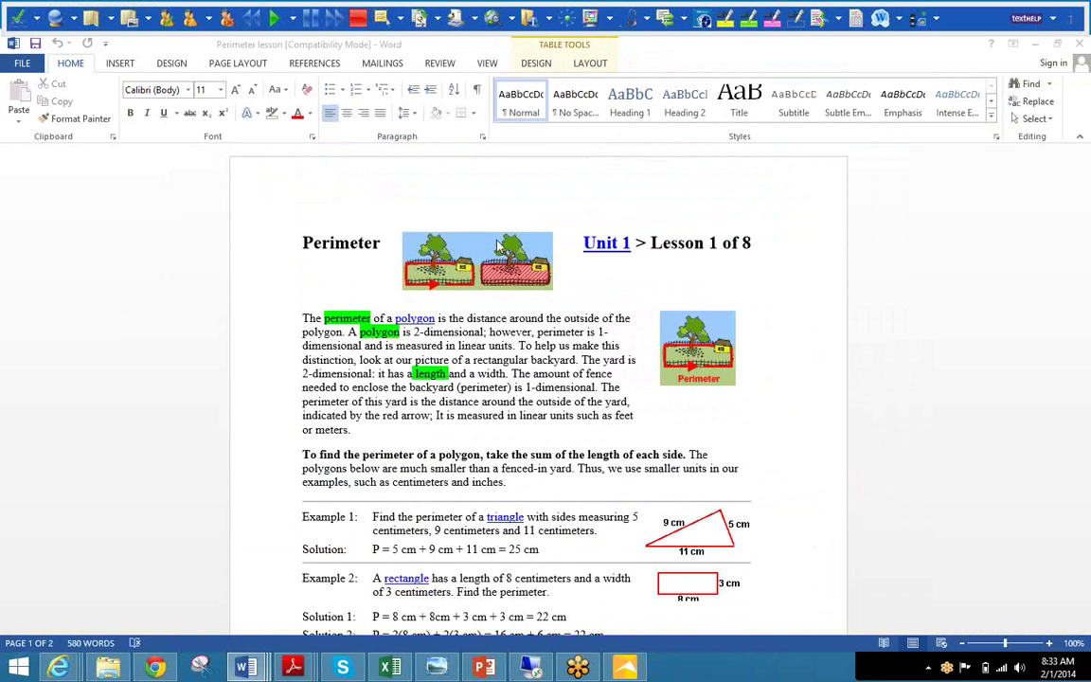
- Have the Perimeter lesson read aloud from the start of its first paragraph
{"action": "left_click", "coordinate": [301, 319]}
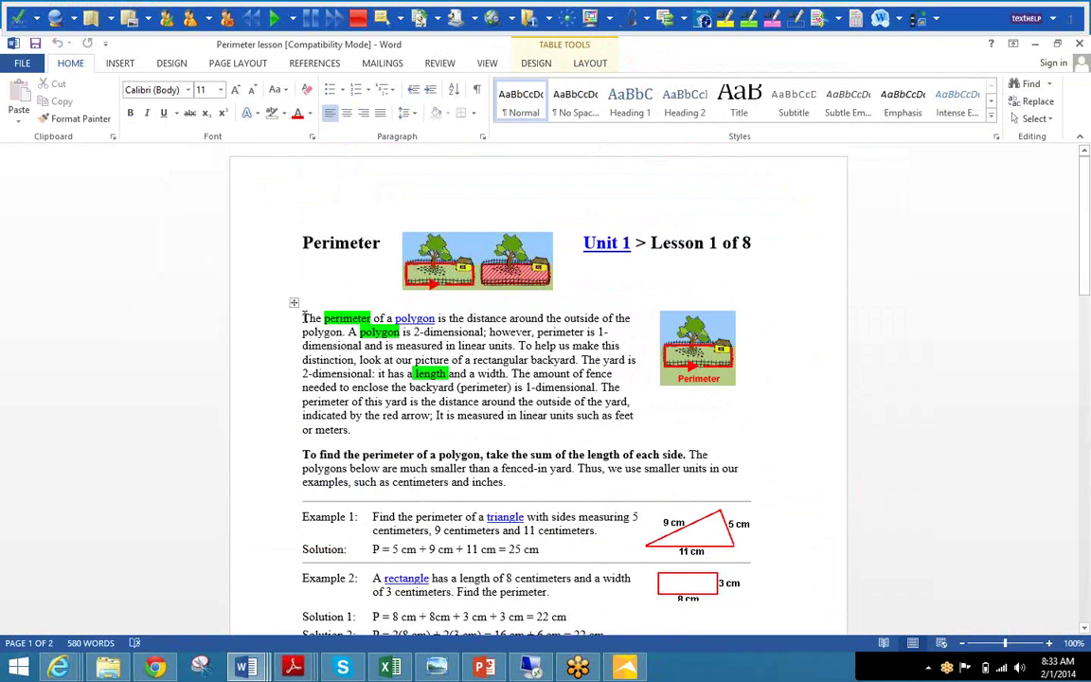
{"action": "left_click", "coordinate": [303, 318]}
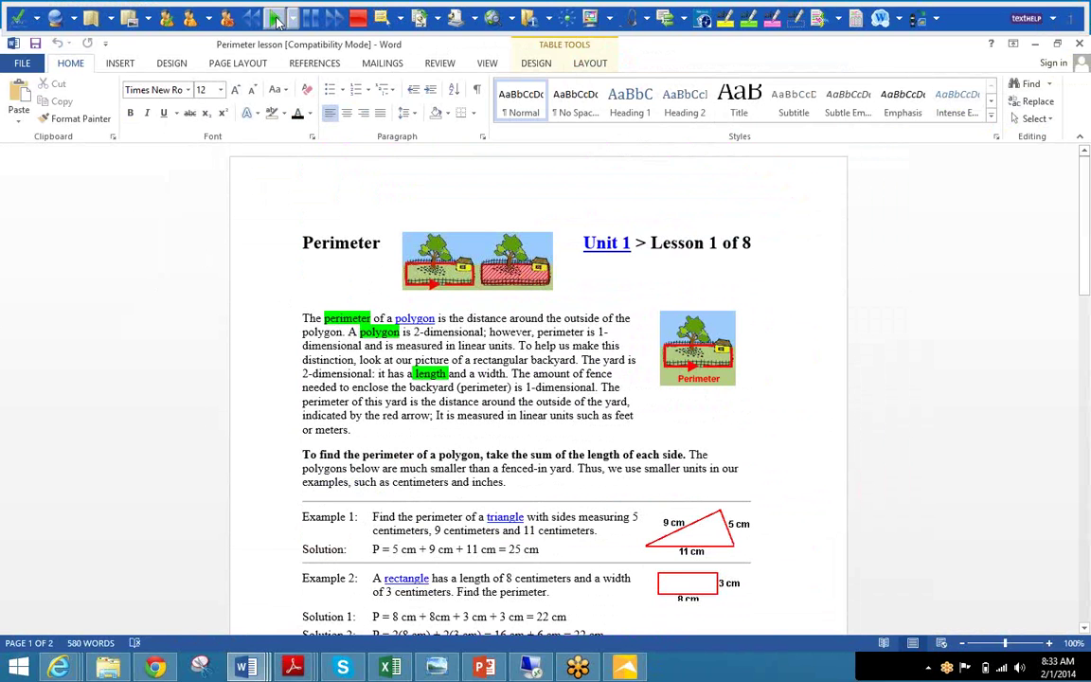
{"action": "left_click", "coordinate": [276, 21]}
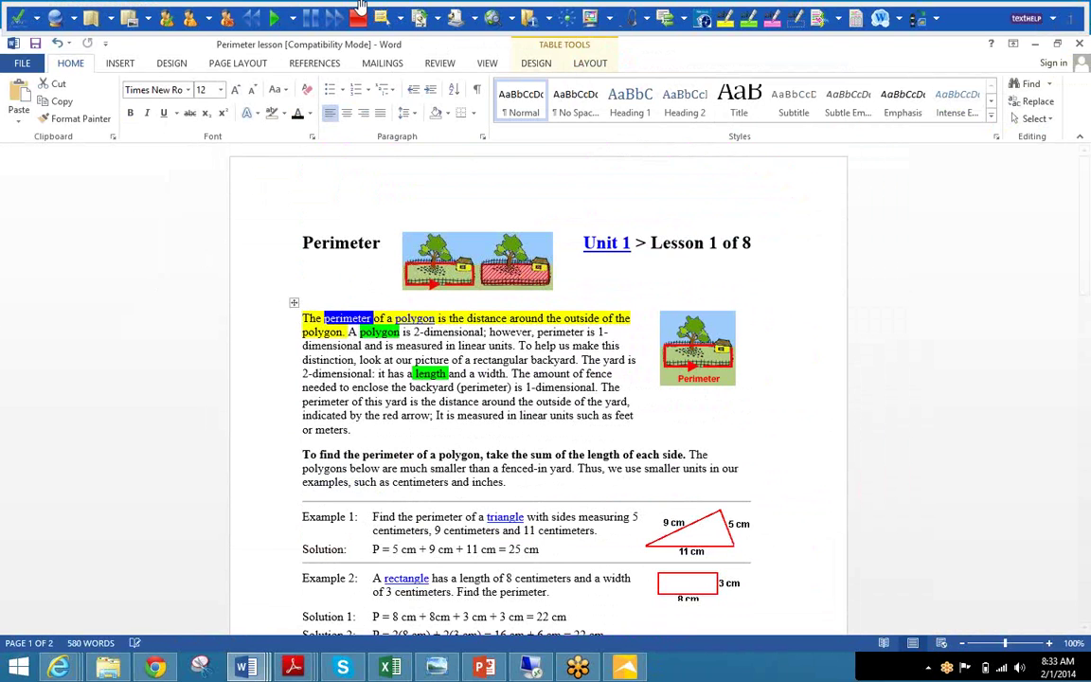
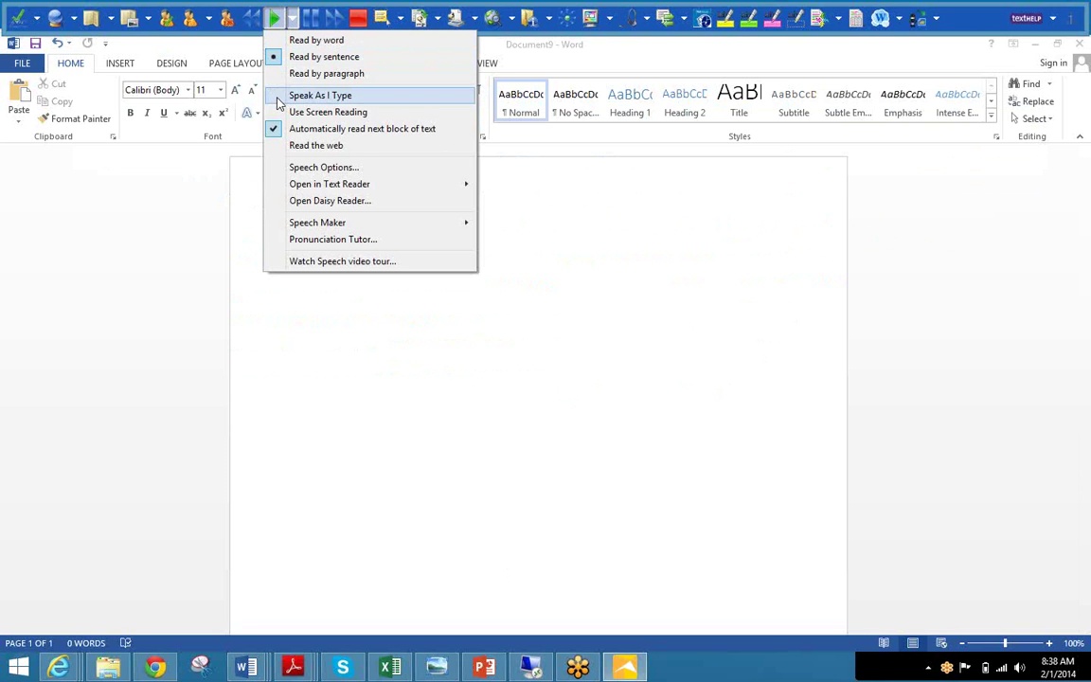
- Turn on Speak As I Type and write "I can hear what I am trying to write. Sometimes this helps me.." in the blank document
{"action": "left_click", "coordinate": [279, 97]}
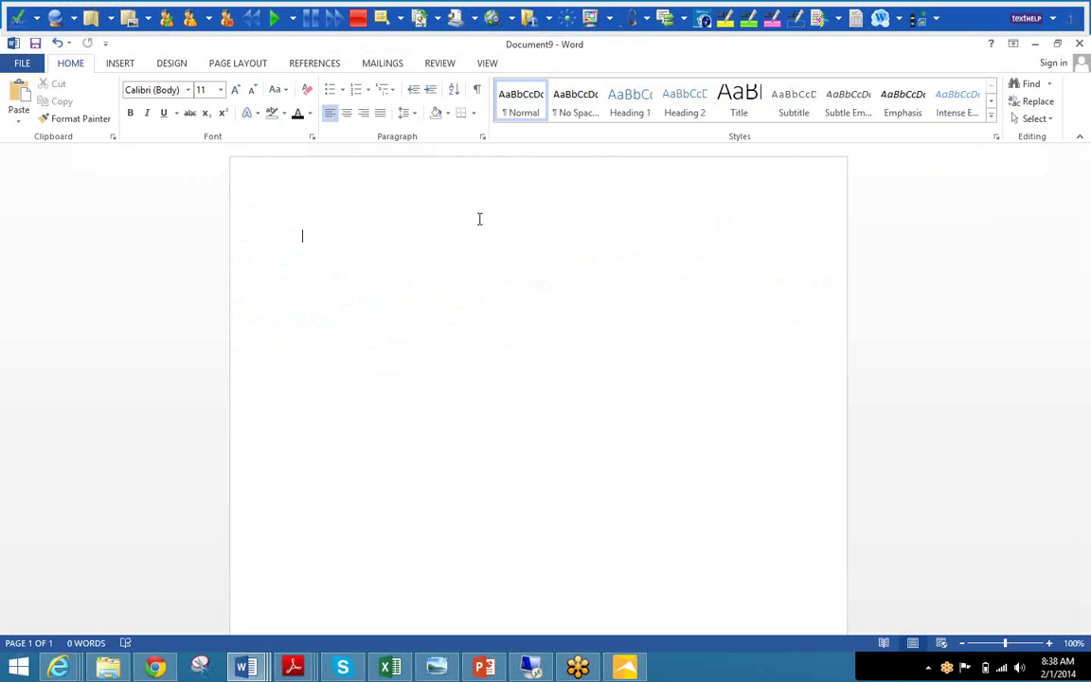
{"action": "type", "text": "I can hear what I am trying "}
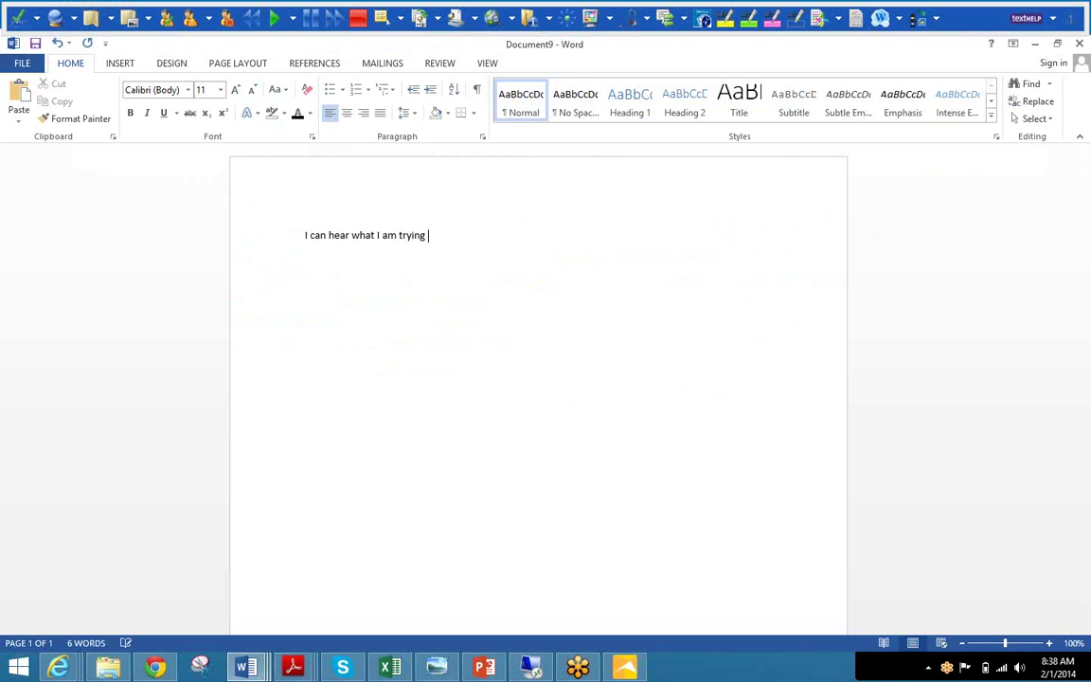
{"action": "type", "text": "to write.  Sometimes this "}
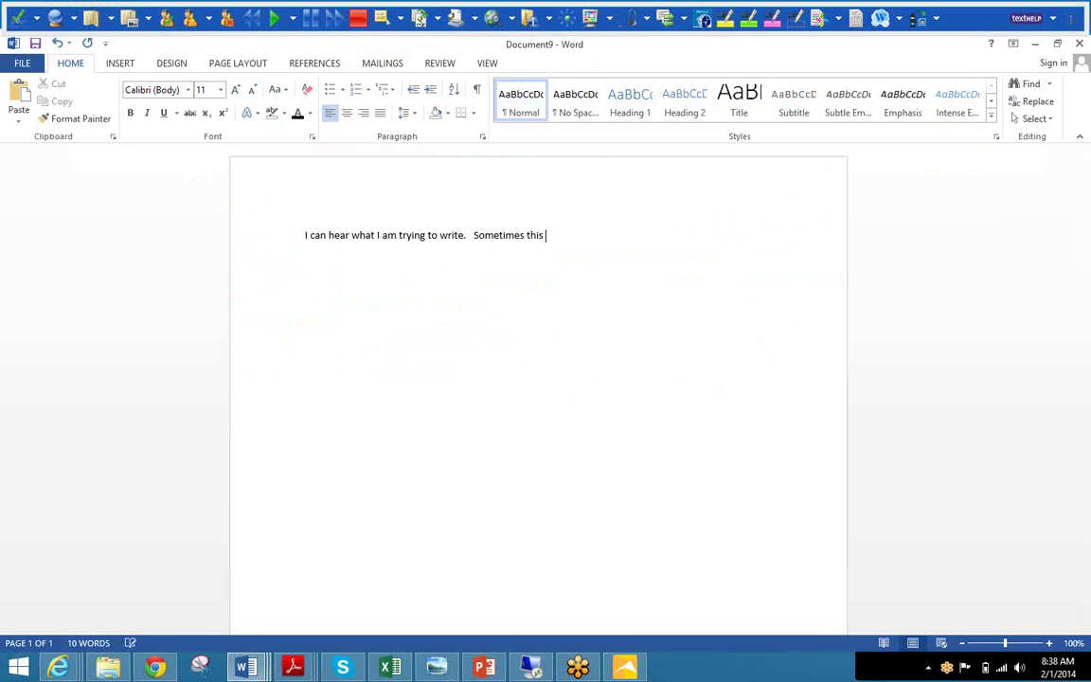
{"action": "type", "text": "helps me."}
{"action": "key", "text": "Return"}
- Add a second line with the deliberately misspelled text "It is hrd whn I nt wrt convtly." and start a new line
{"action": "type", "text": "It is hrd w"}
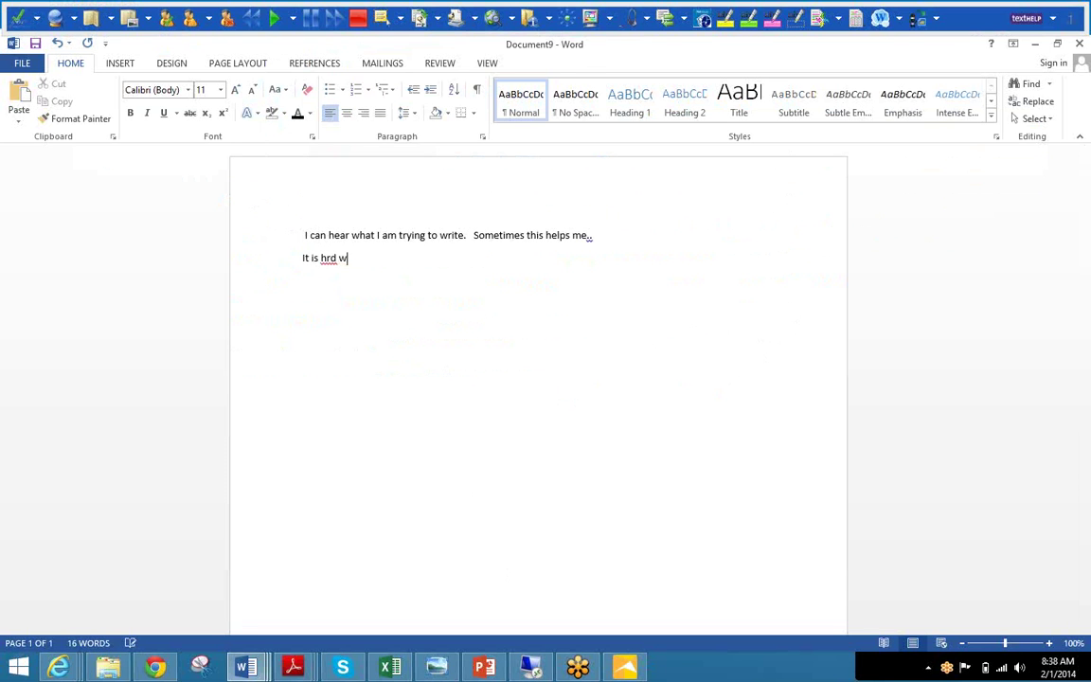
{"action": "type", "text": "hn I nt wrt convtly."}
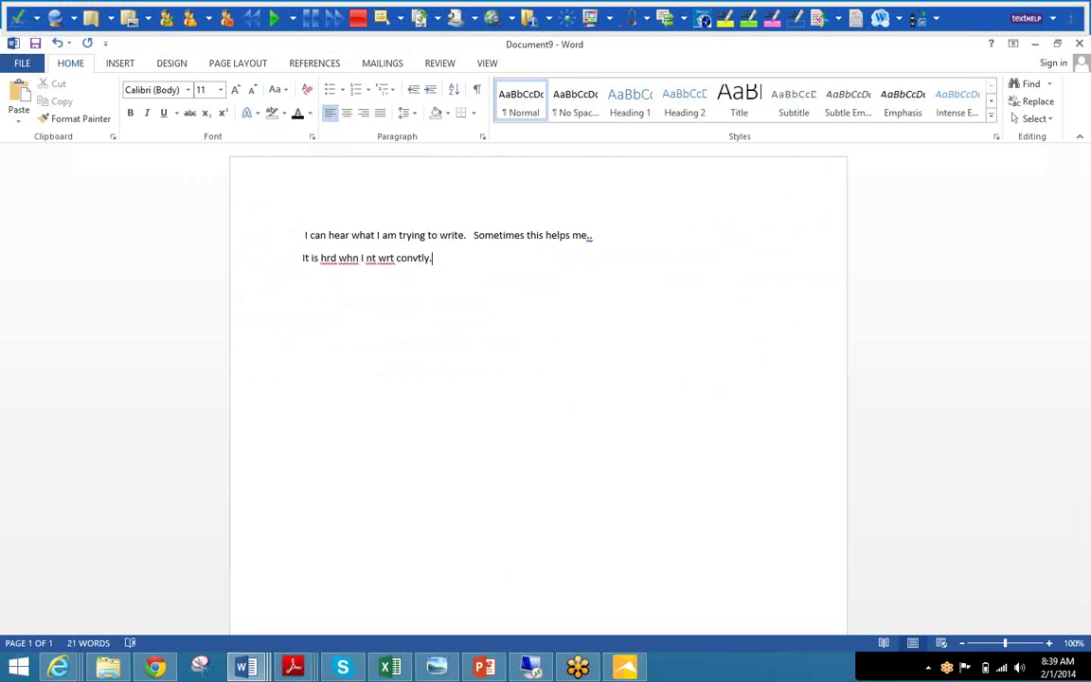
{"action": "key", "text": "Return"}
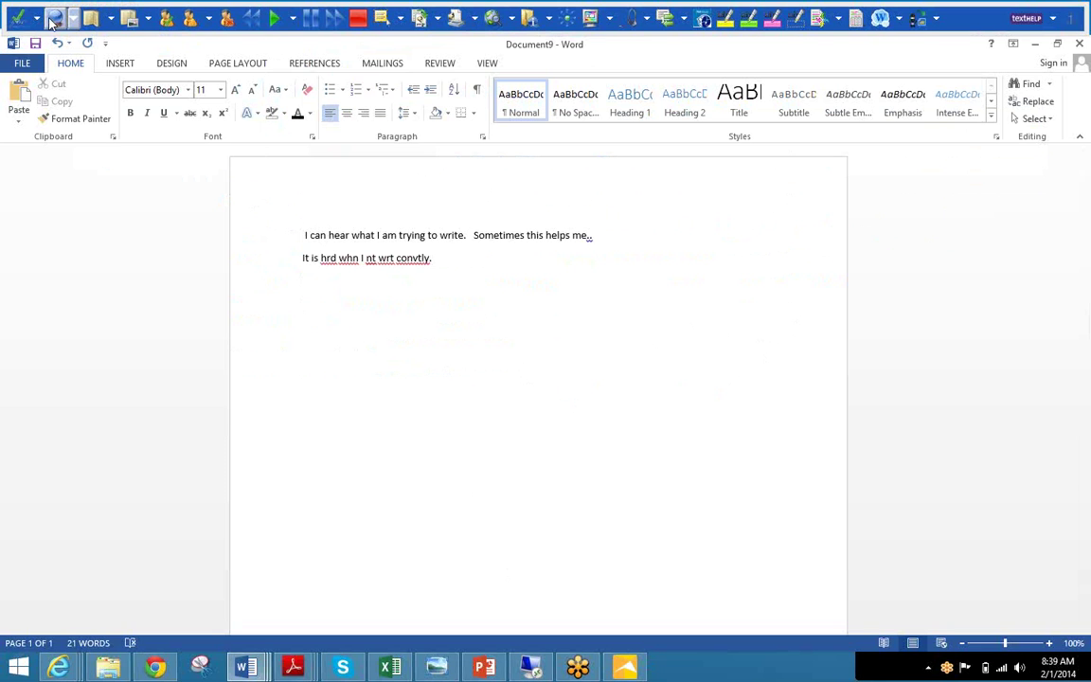
- Turn on word prediction and start a new sentence "I can think about the", choosing the suggested words
{"action": "left_click", "coordinate": [56, 18]}
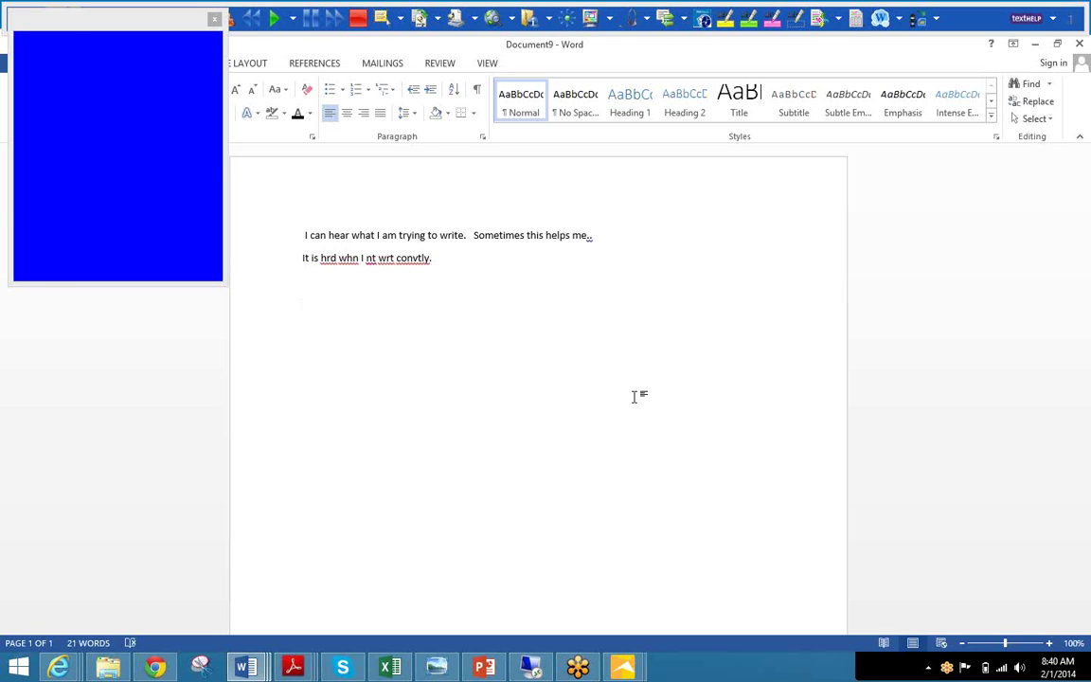
{"action": "type", "text": "I"}
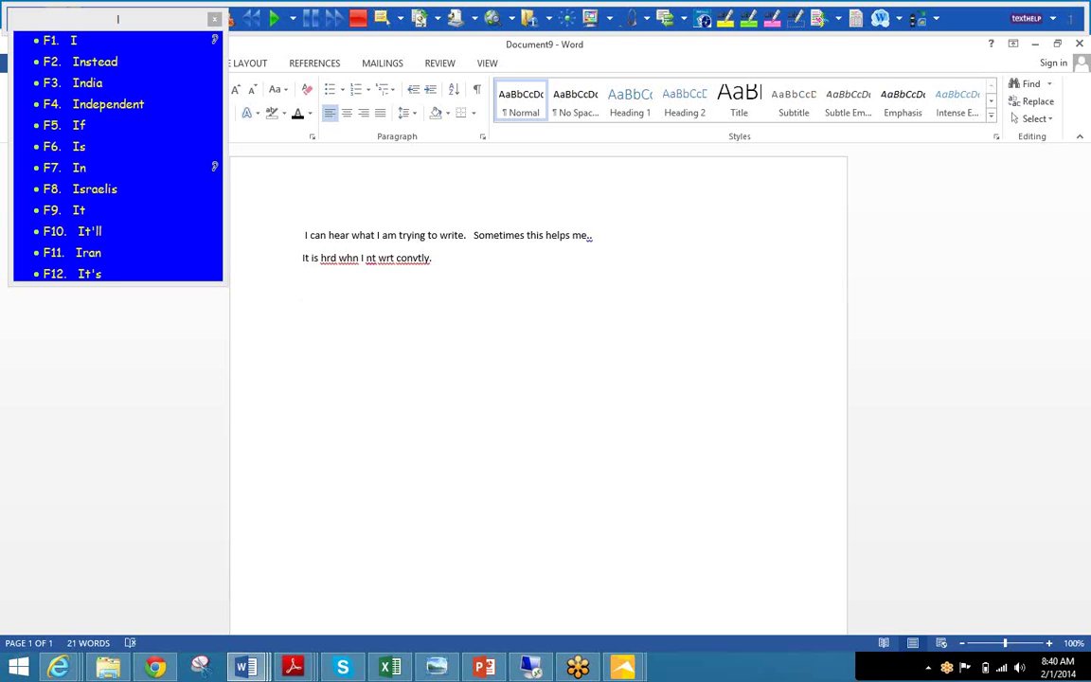
{"action": "type", "text": " c"}
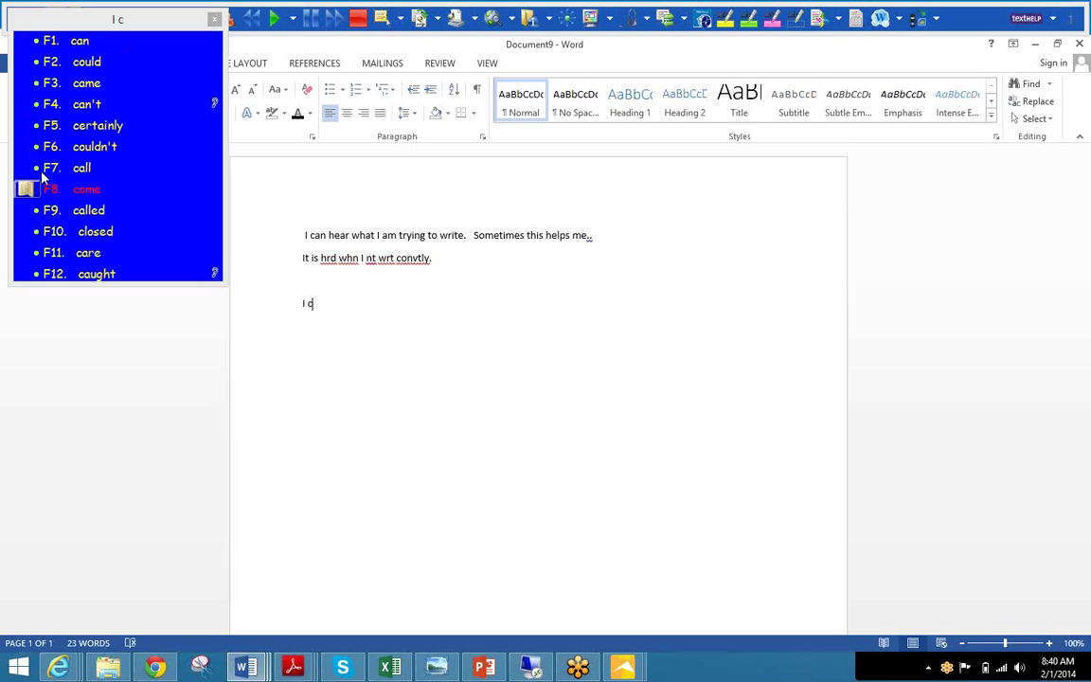
{"action": "left_click", "coordinate": [80, 43]}
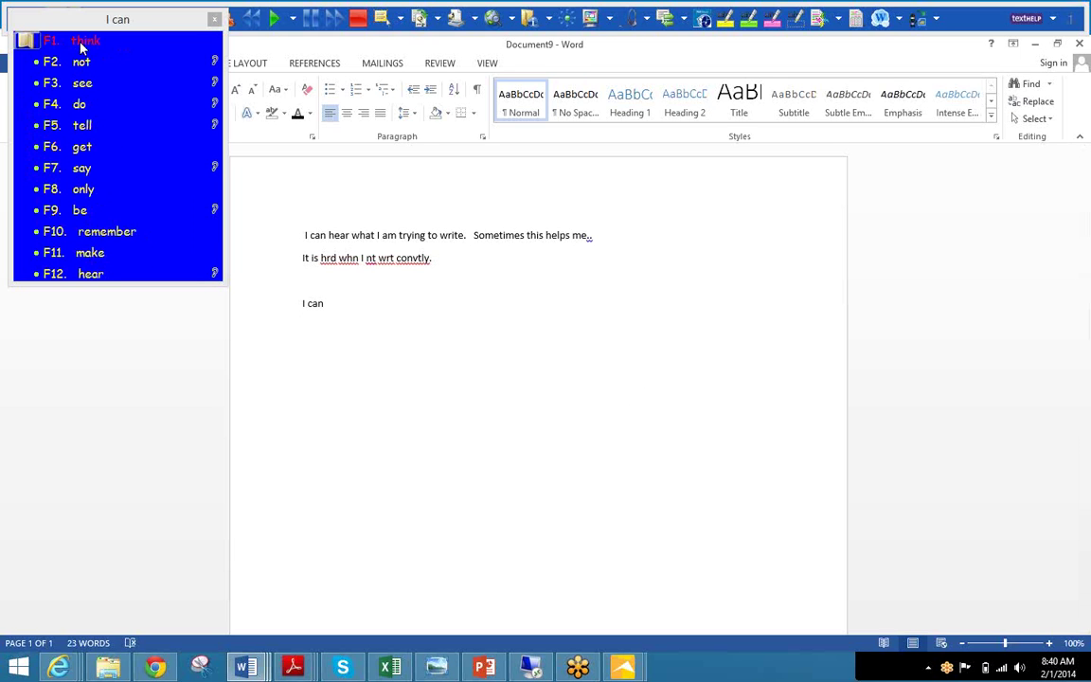
{"action": "left_click", "coordinate": [81, 42]}
{"action": "left_click", "coordinate": [81, 43]}
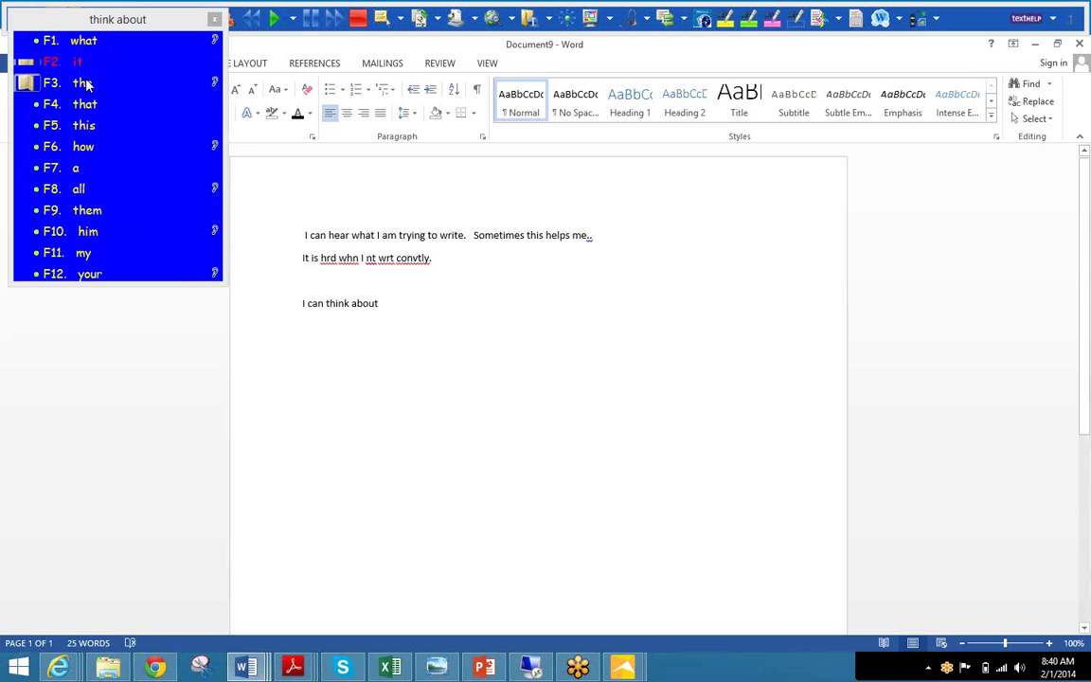
{"action": "left_click", "coordinate": [86, 85]}
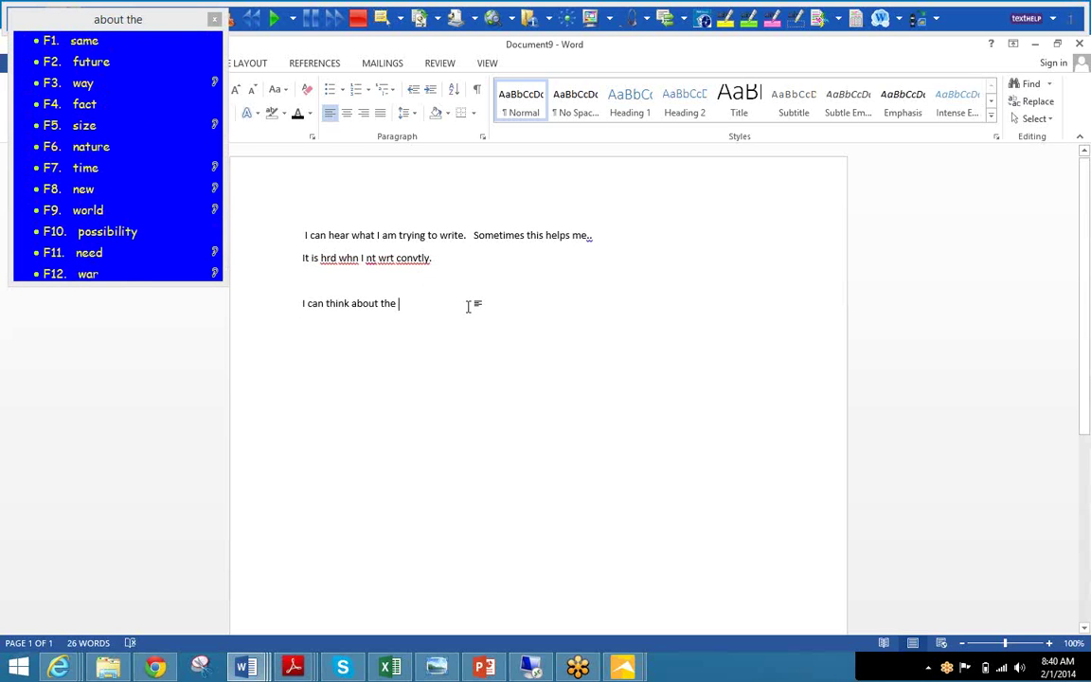
- Continue the sentence with "story we read", completing each word from the prediction list after its first letters
{"action": "type", "text": "st"}
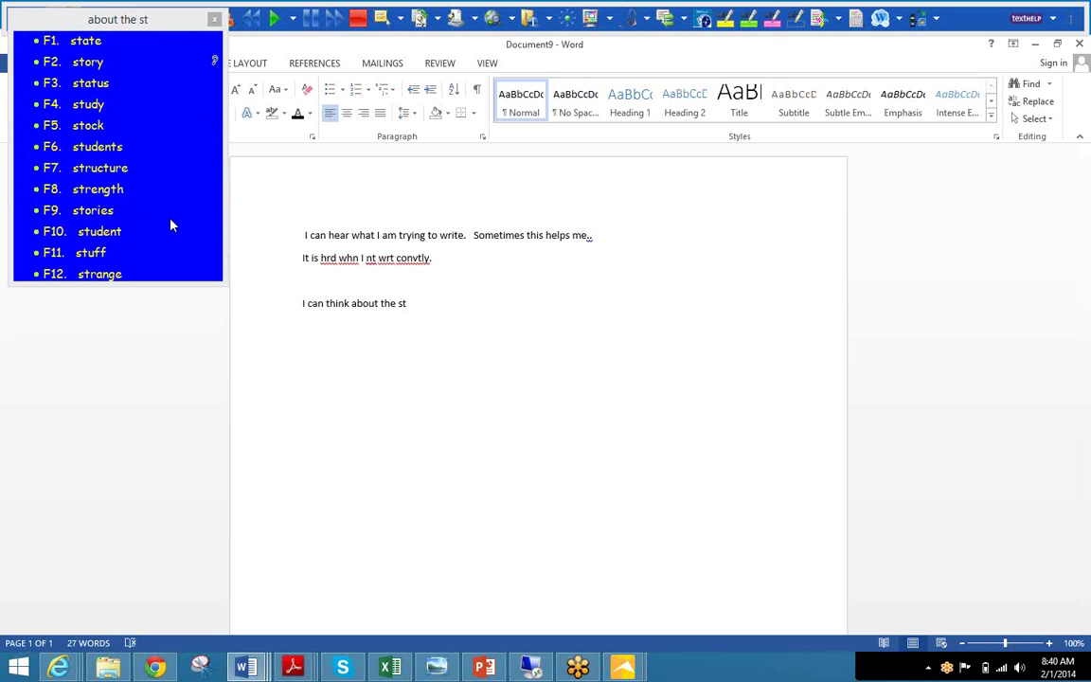
{"action": "left_click", "coordinate": [84, 62]}
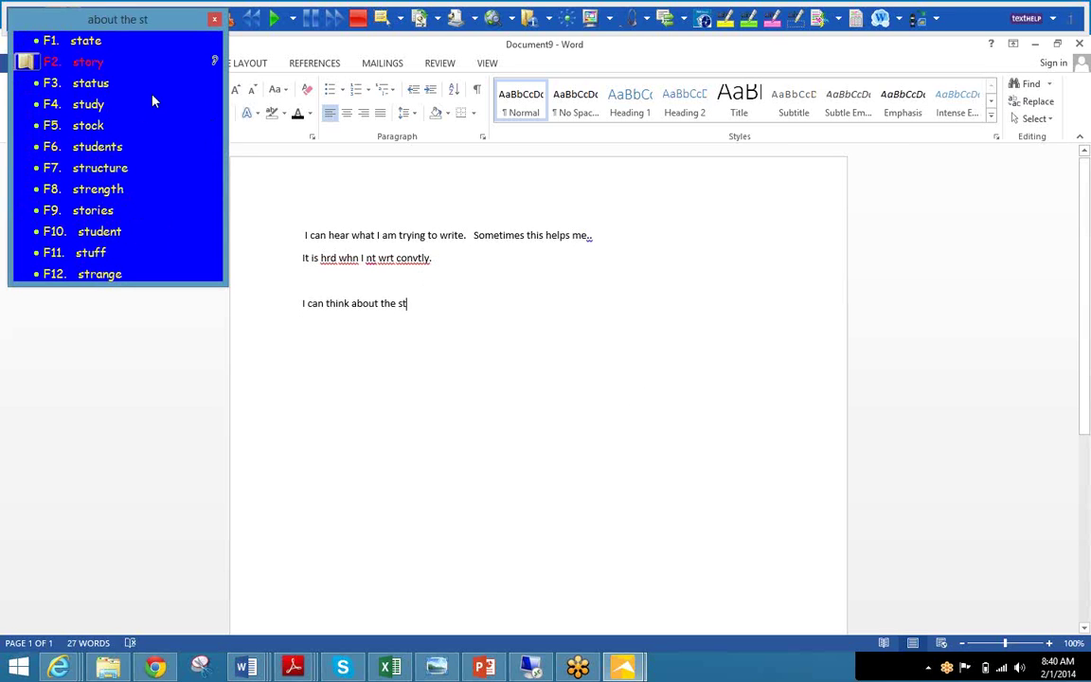
{"action": "type", "text": "w"}
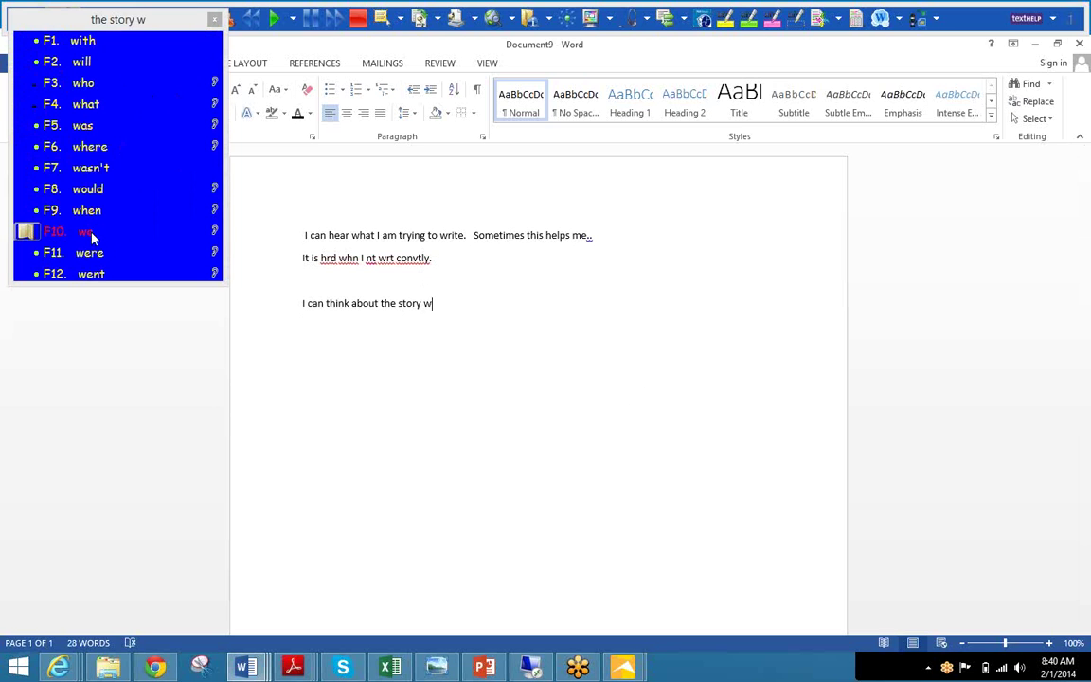
{"action": "left_click", "coordinate": [124, 235]}
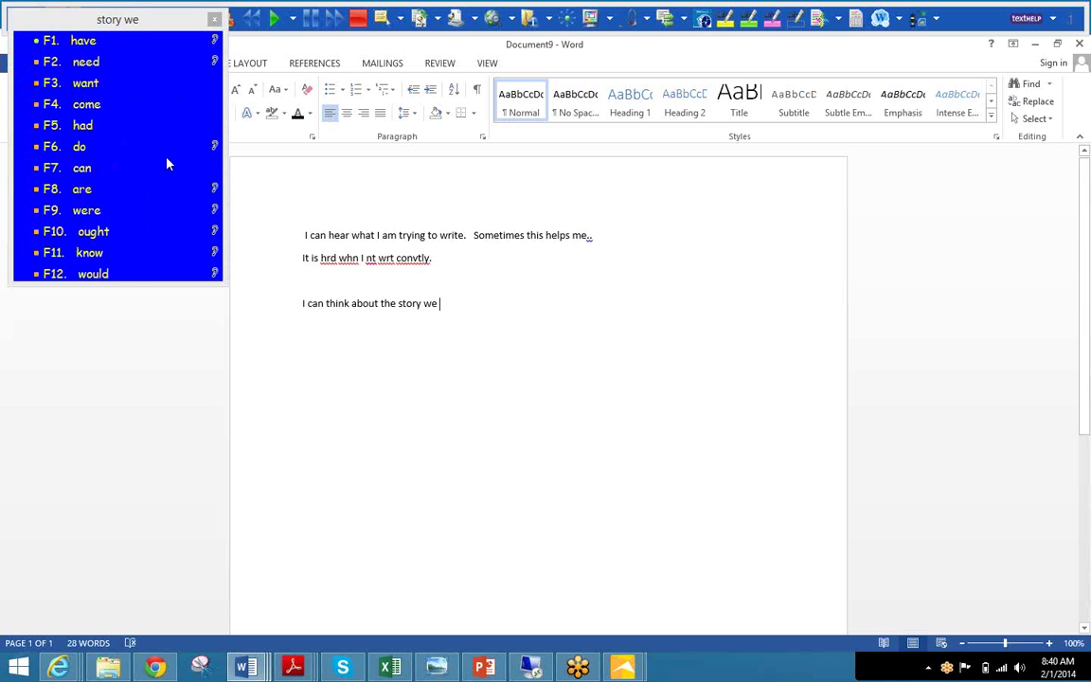
{"action": "type", "text": "re"}
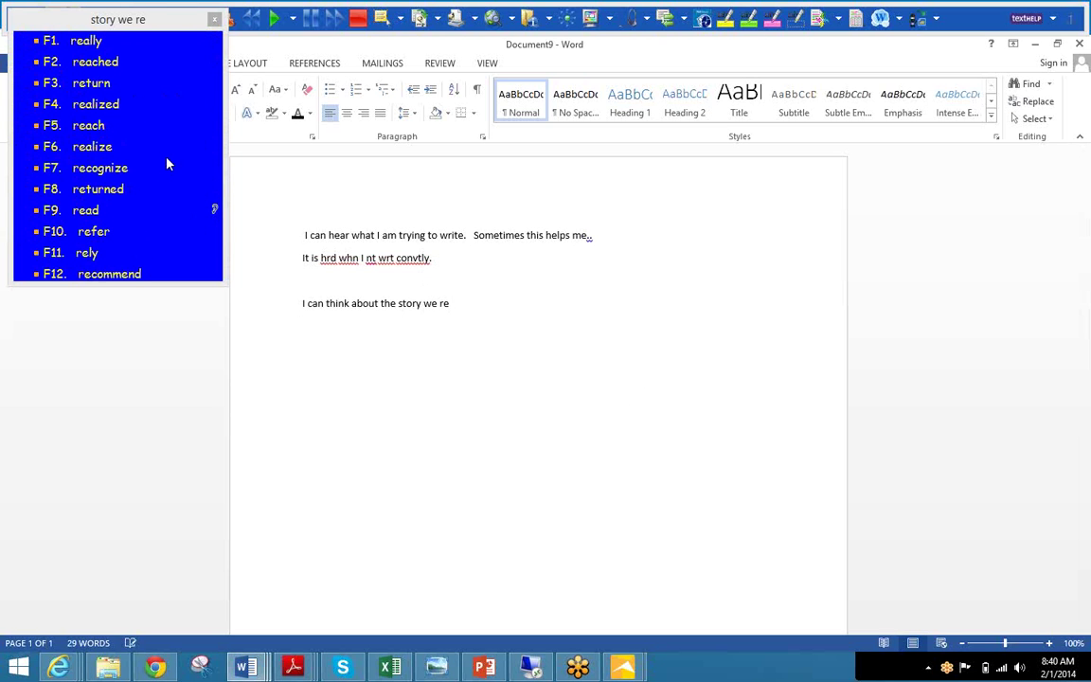
{"action": "left_click", "coordinate": [83, 211]}
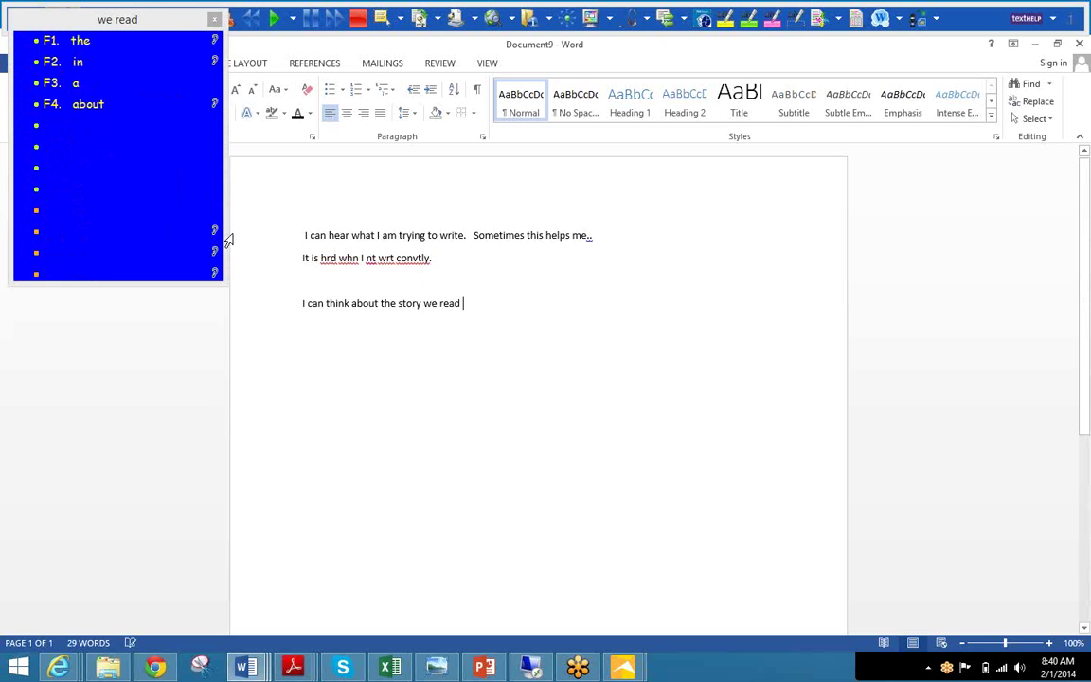
- Extend the sentence with "and write about how", taking "write" from the word predictions
{"action": "type", "text": "and"}
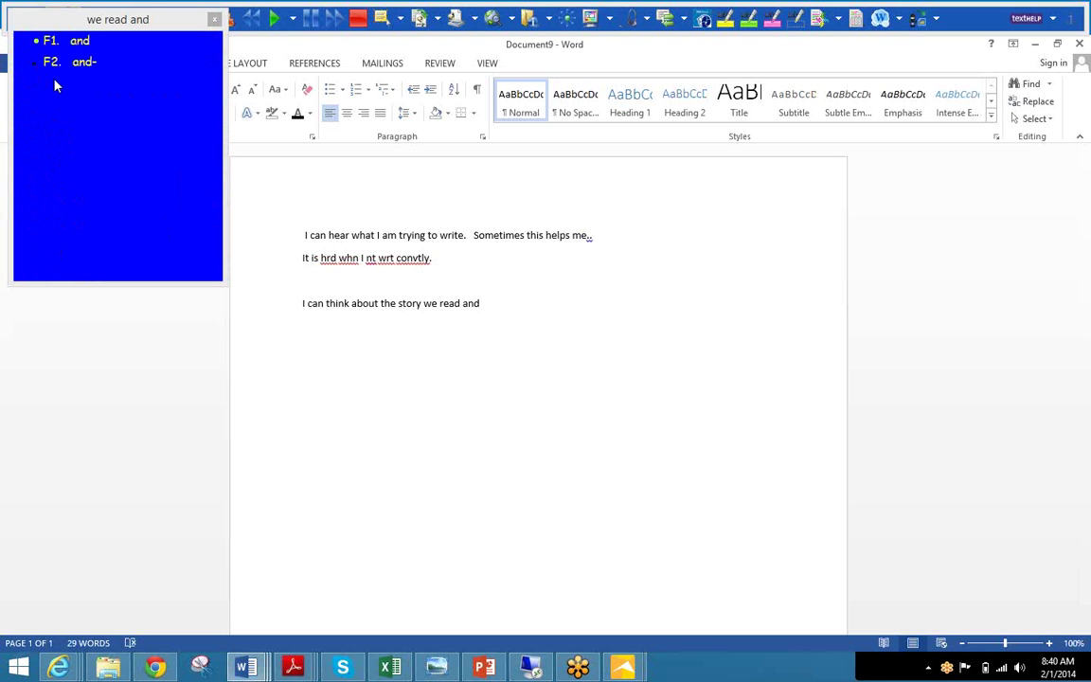
{"action": "type", "text": " wr"}
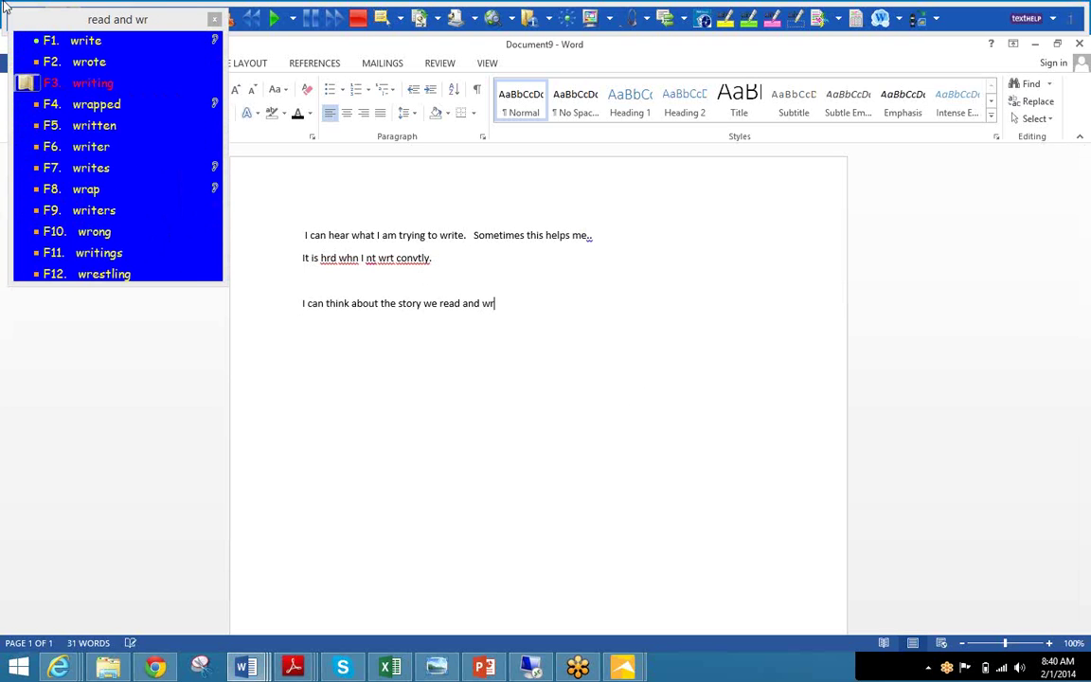
{"action": "left_click", "coordinate": [86, 41]}
{"action": "type", "text": "abo"}
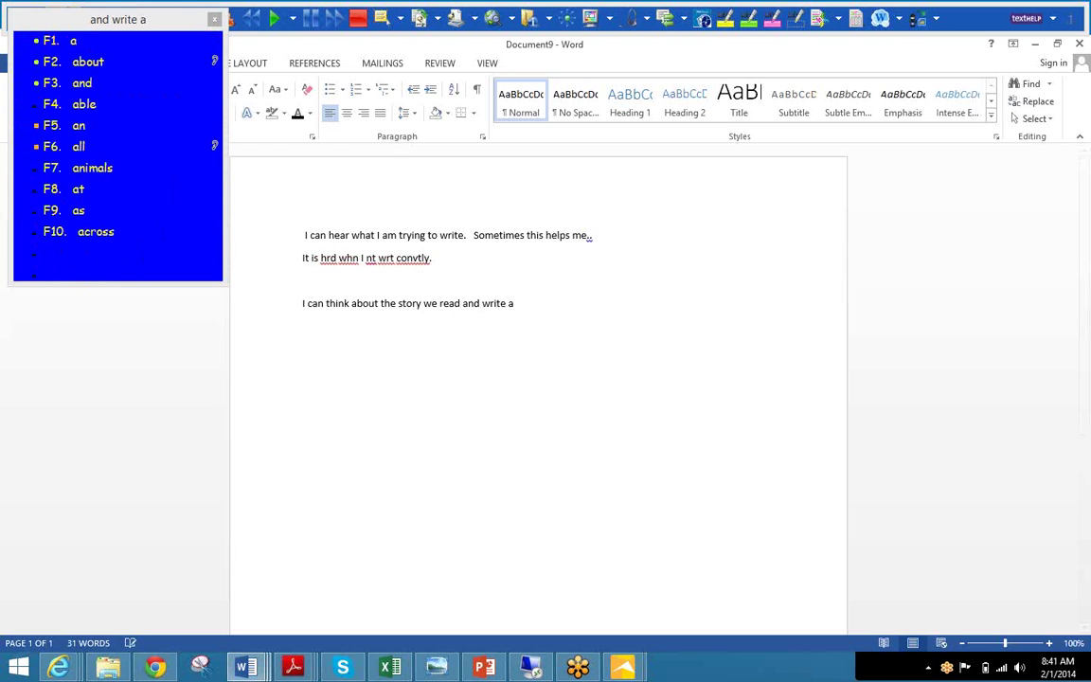
{"action": "type", "text": "ut"}
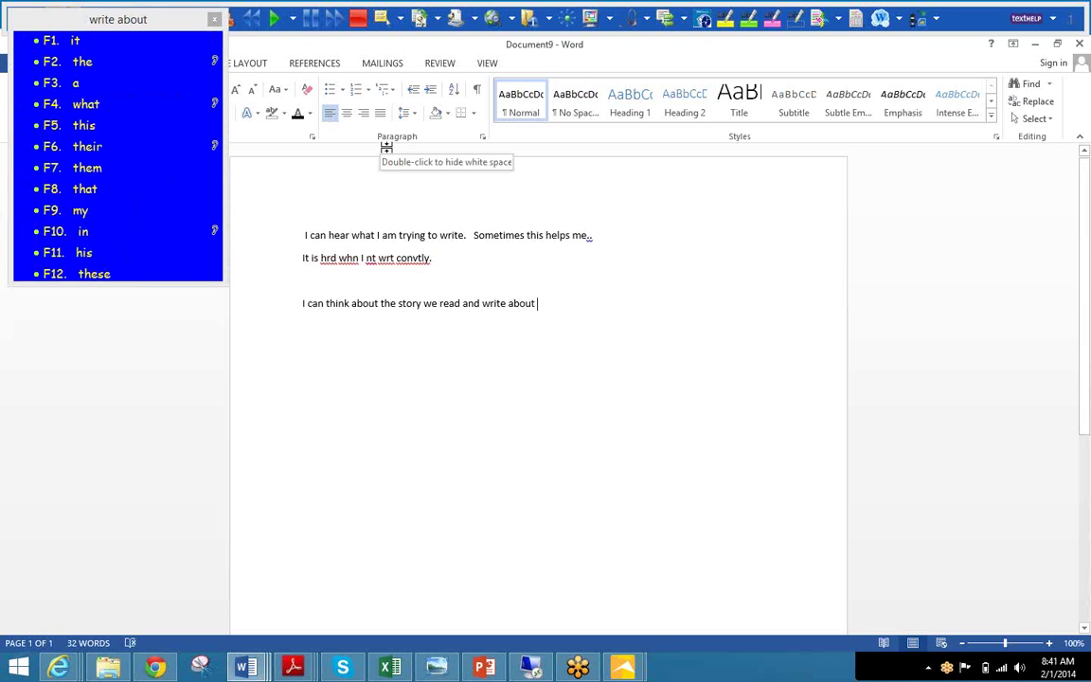
{"action": "type", "text": " ho"}
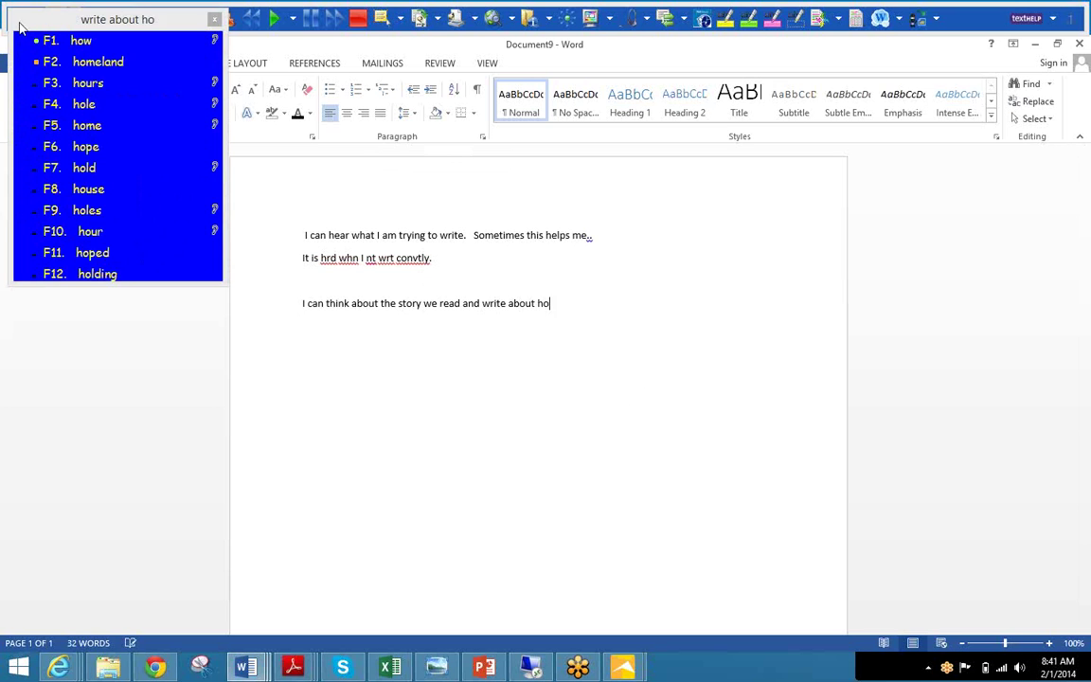
{"action": "type", "text": "w"}
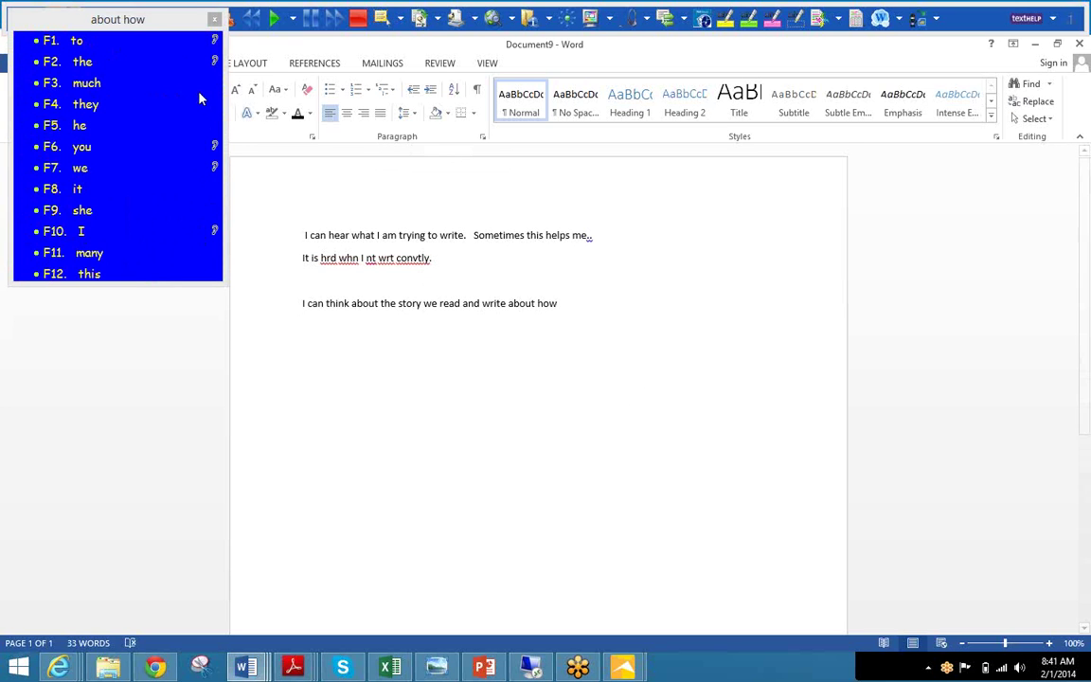
- Add "I unerstand" with the deliberate misspelling and insert the suggested word "understand"
{"action": "type", "text": " i un"}
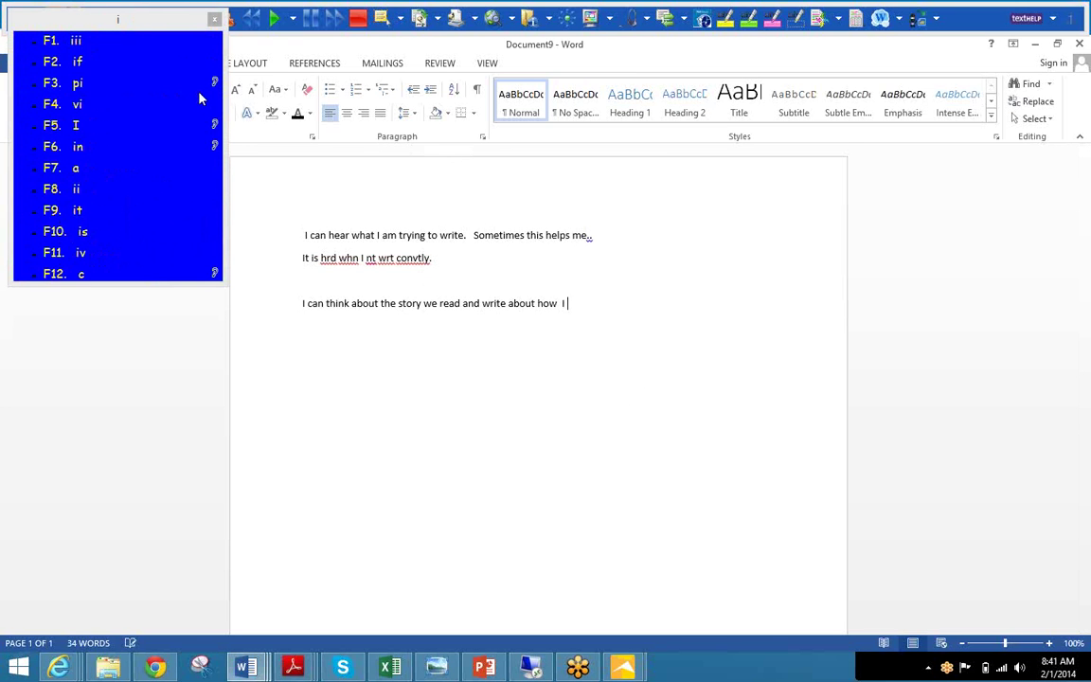
{"action": "type", "text": "er"}
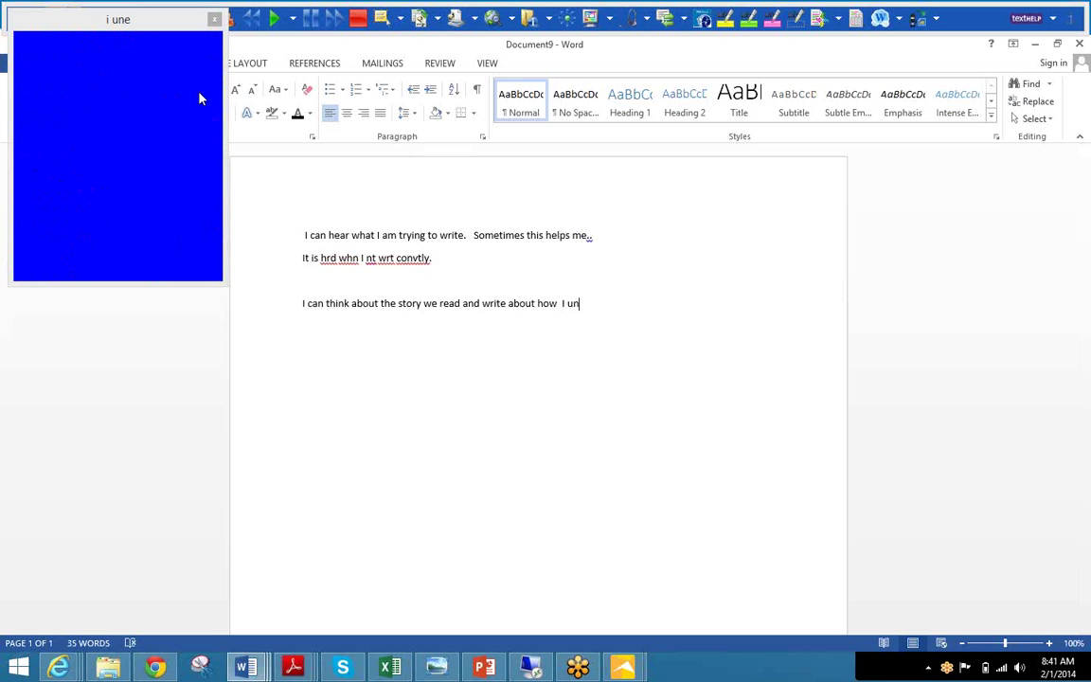
{"action": "type", "text": "sta"}
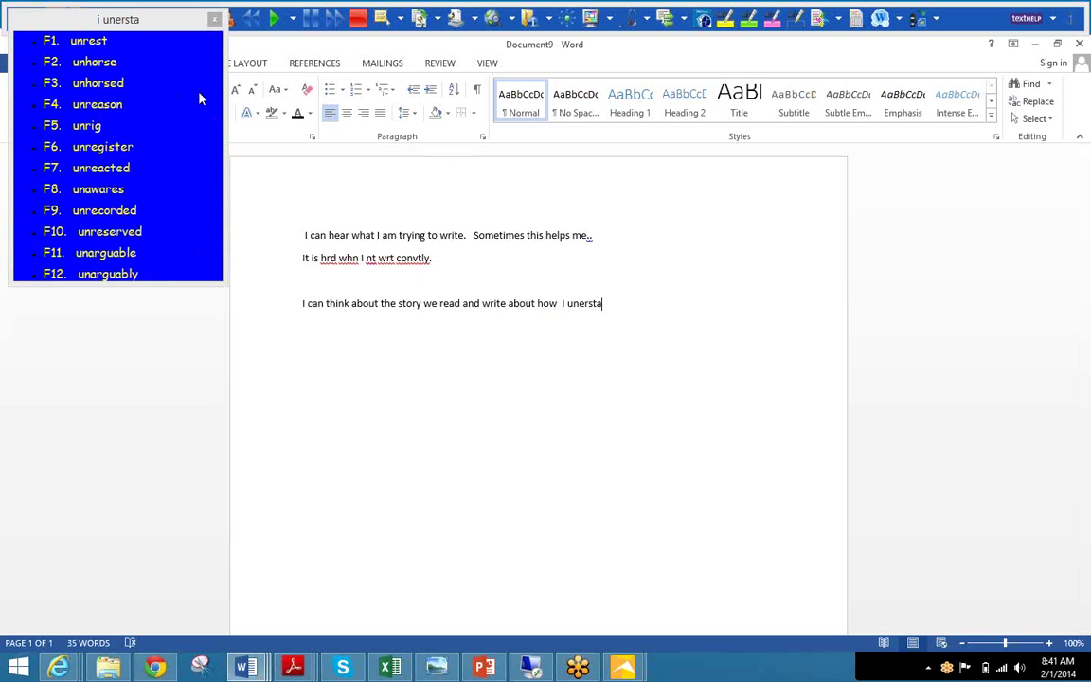
{"action": "type", "text": "n"}
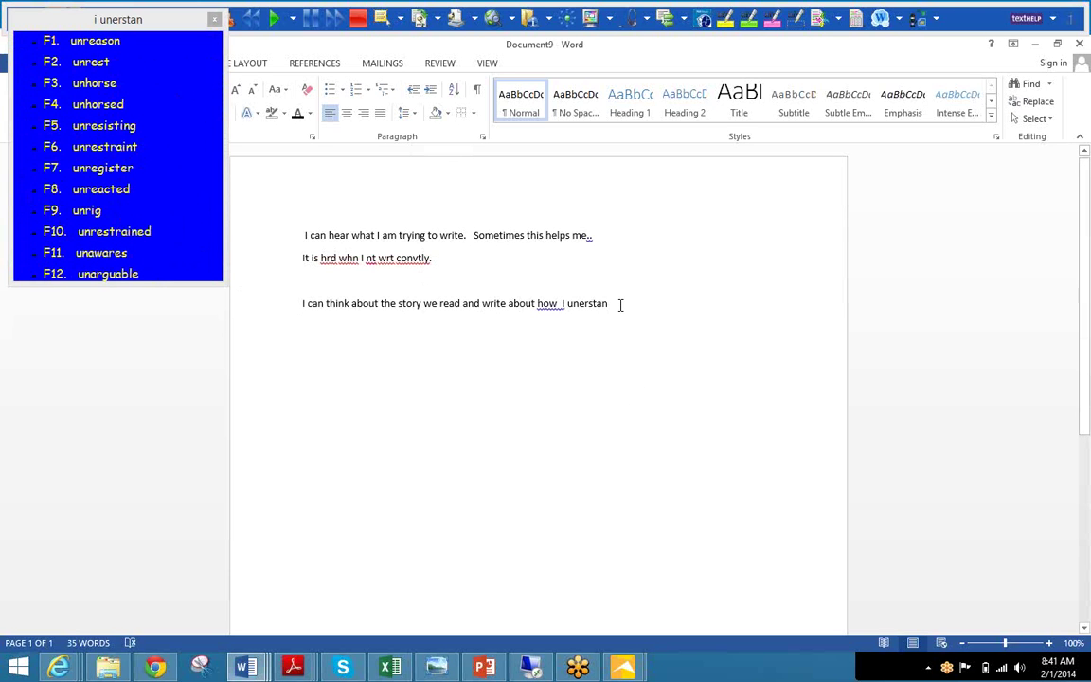
{"action": "type", "text": "d"}
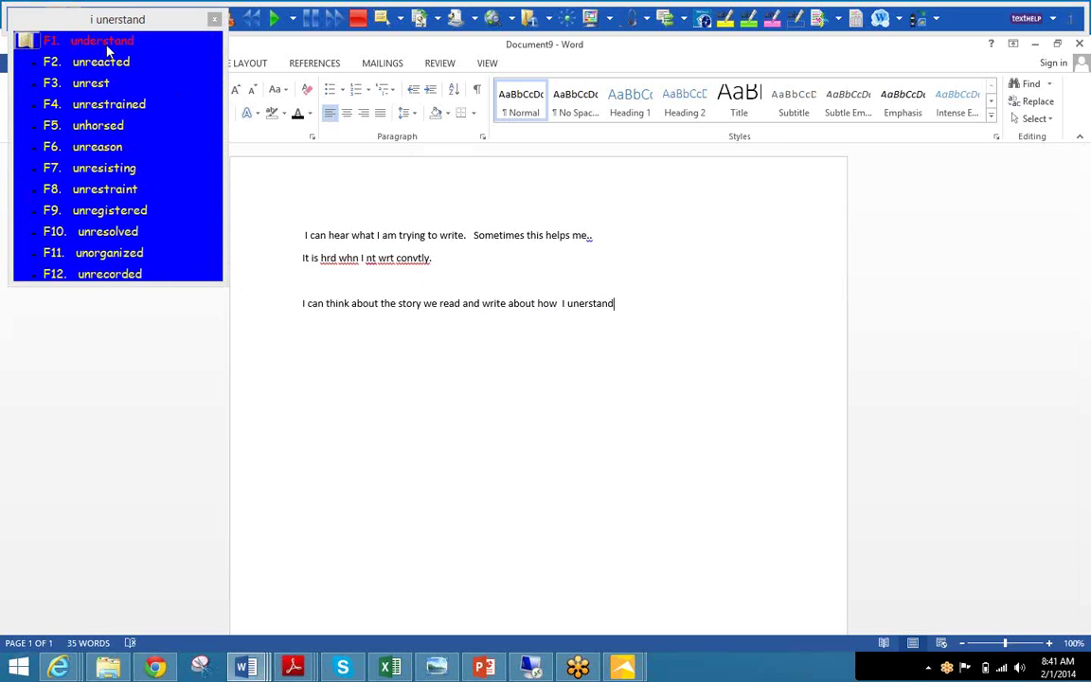
{"action": "left_click", "coordinate": [99, 43]}
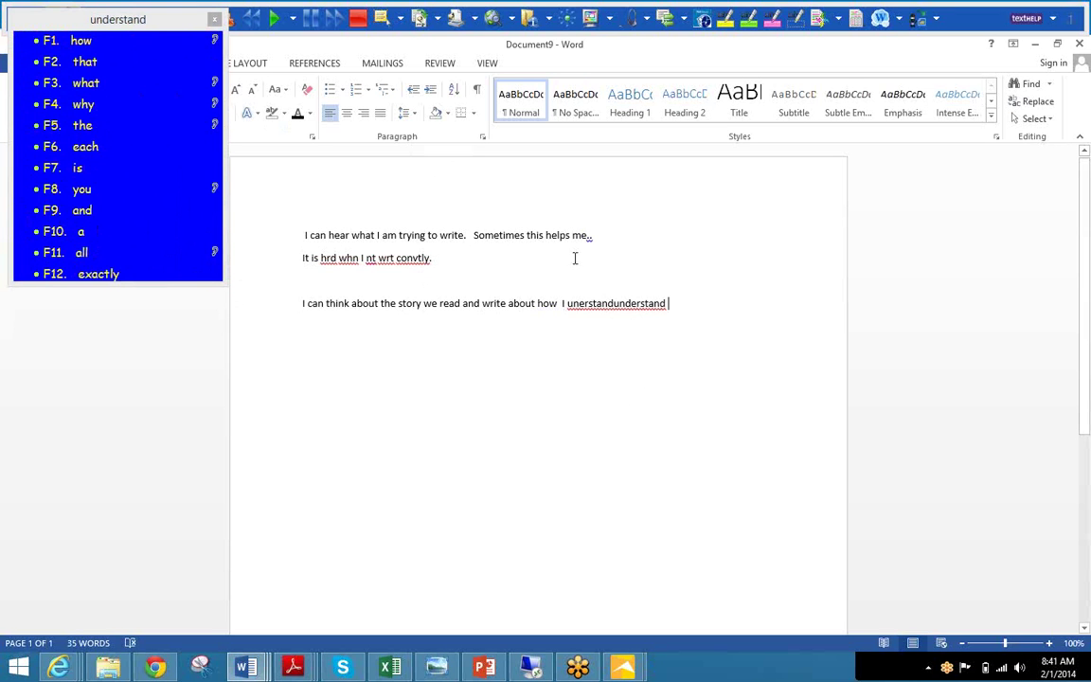
- Delete the misspelled "unerstand" in front of "understand" and end the sentence with a period
{"action": "left_click", "coordinate": [612, 304]}
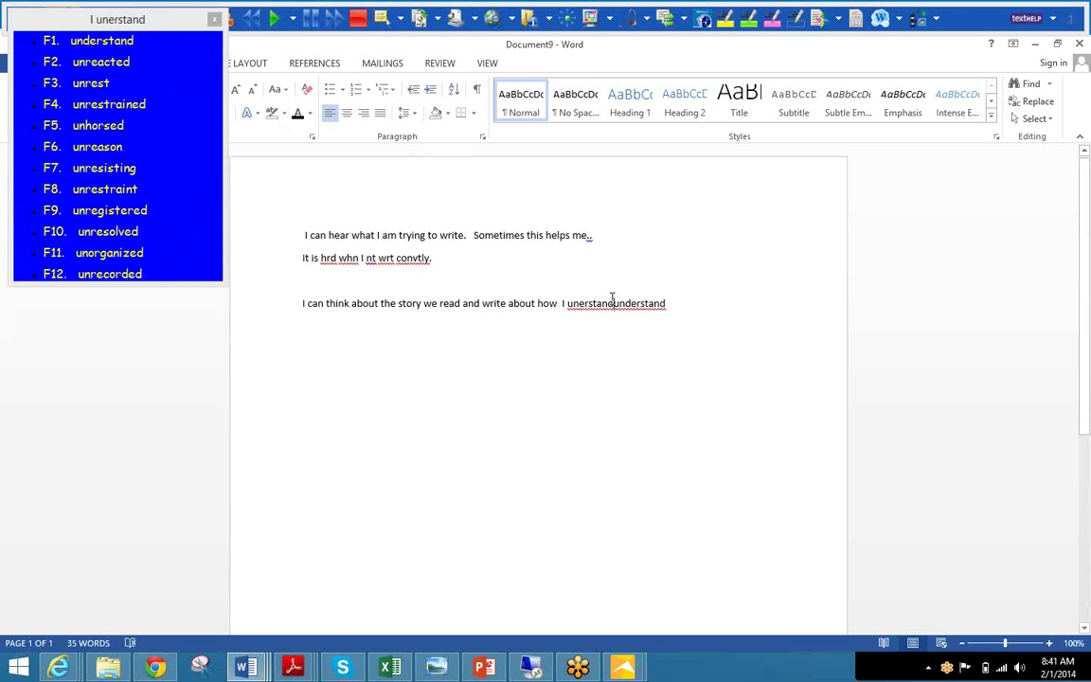
{"action": "key", "text": "BackSpace"}
{"action": "key", "text": "BackSpace"}
{"action": "key", "text": "BackSpace"}
{"action": "key", "text": "BackSpace"}
{"action": "key", "text": "BackSpace"}
{"action": "key", "text": "BackSpace"}
{"action": "key", "text": "BackSpace"}
{"action": "key", "text": "BackSpace"}
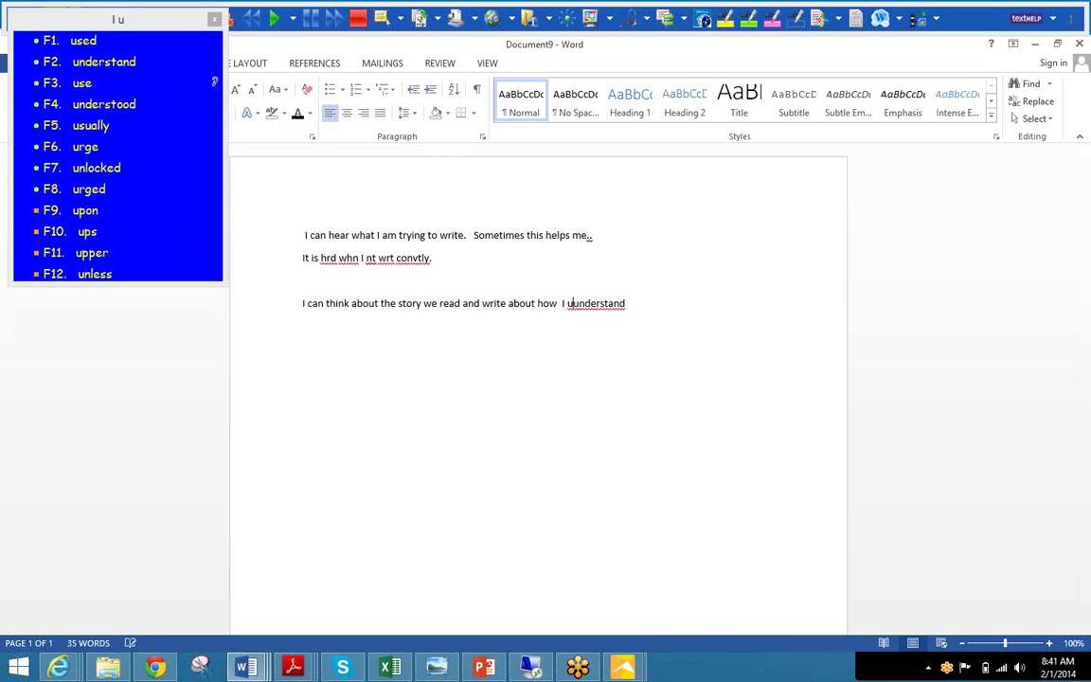
{"action": "key", "text": "BackSpace"}
{"action": "left_click", "coordinate": [628, 303]}
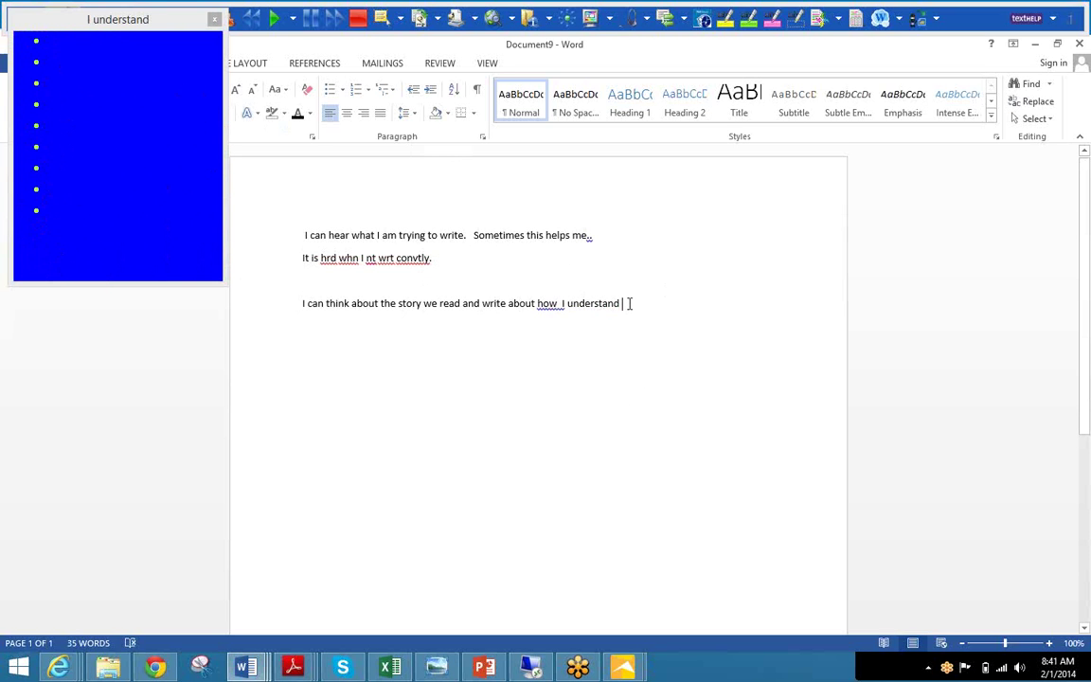
{"action": "type", "text": "."}
- Write "the animals like to" on a new line, replacing the misspellings "teh" and "anmals" with the predicted words
{"action": "type", "text": "teh"}
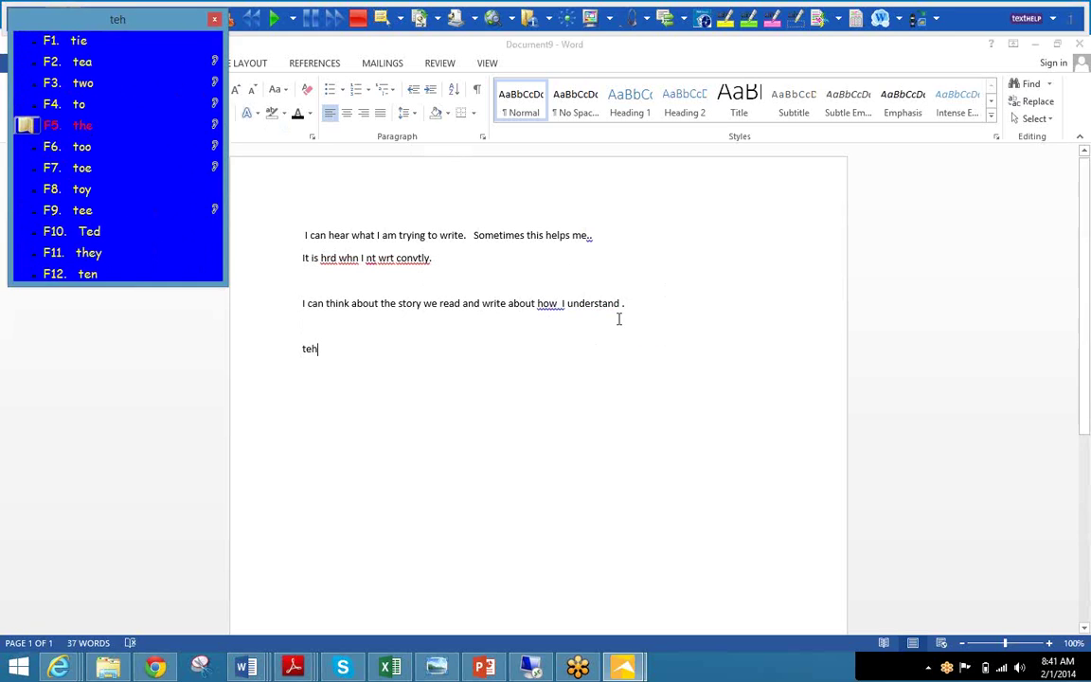
{"action": "key", "text": "F5"}
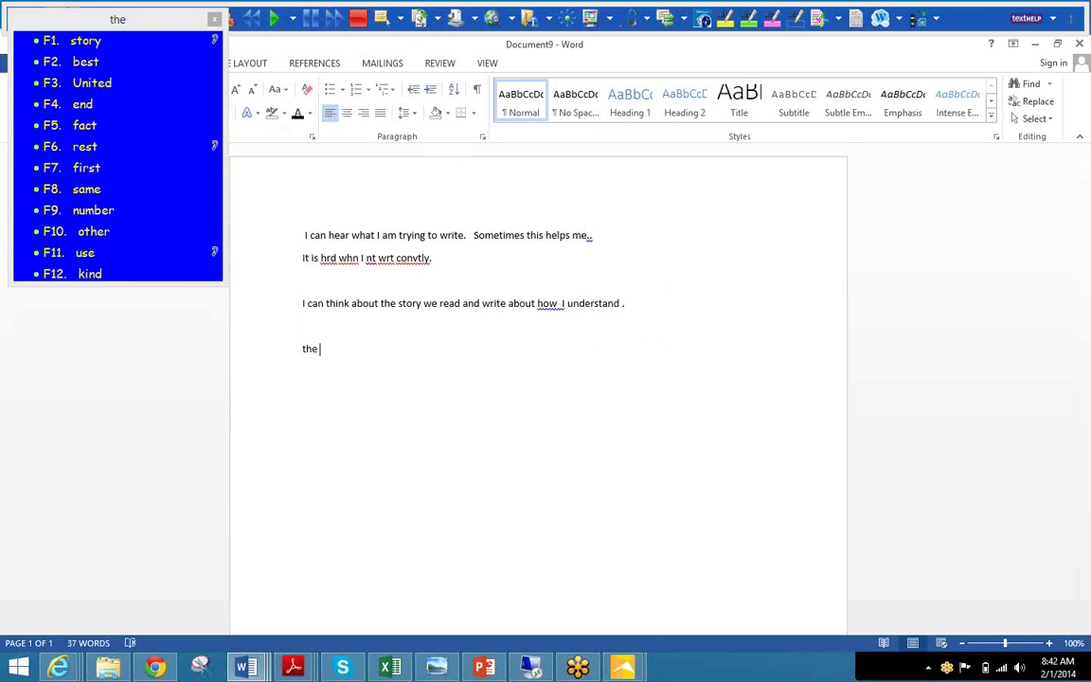
{"action": "type", "text": "anmals"}
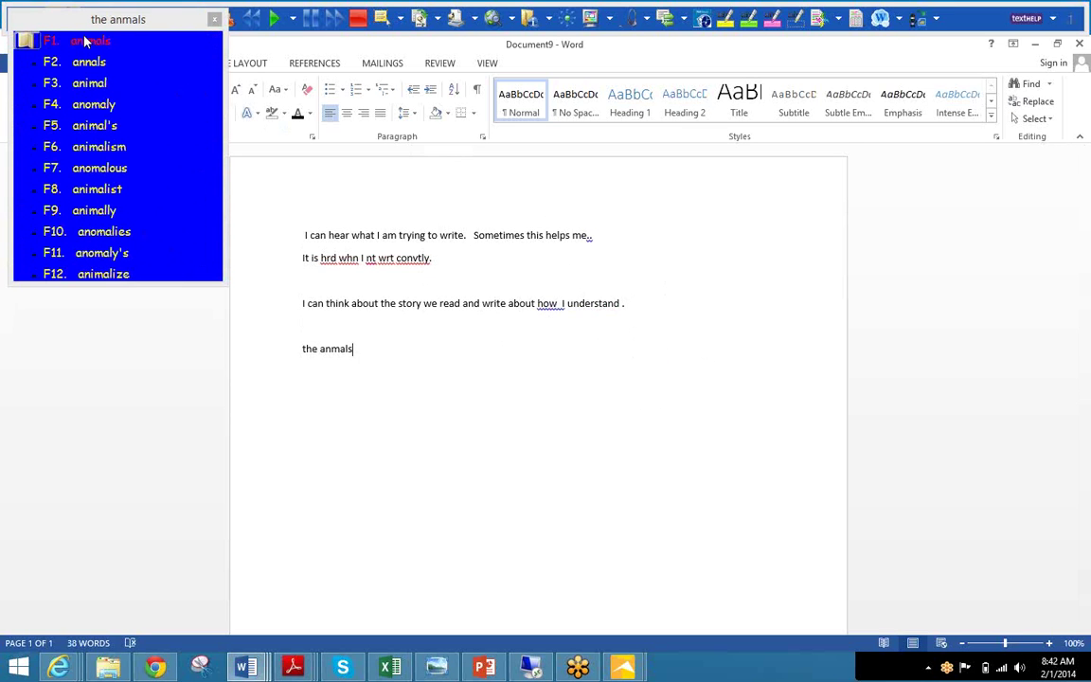
{"action": "key", "text": "F1"}
{"action": "type", "text": "like"}
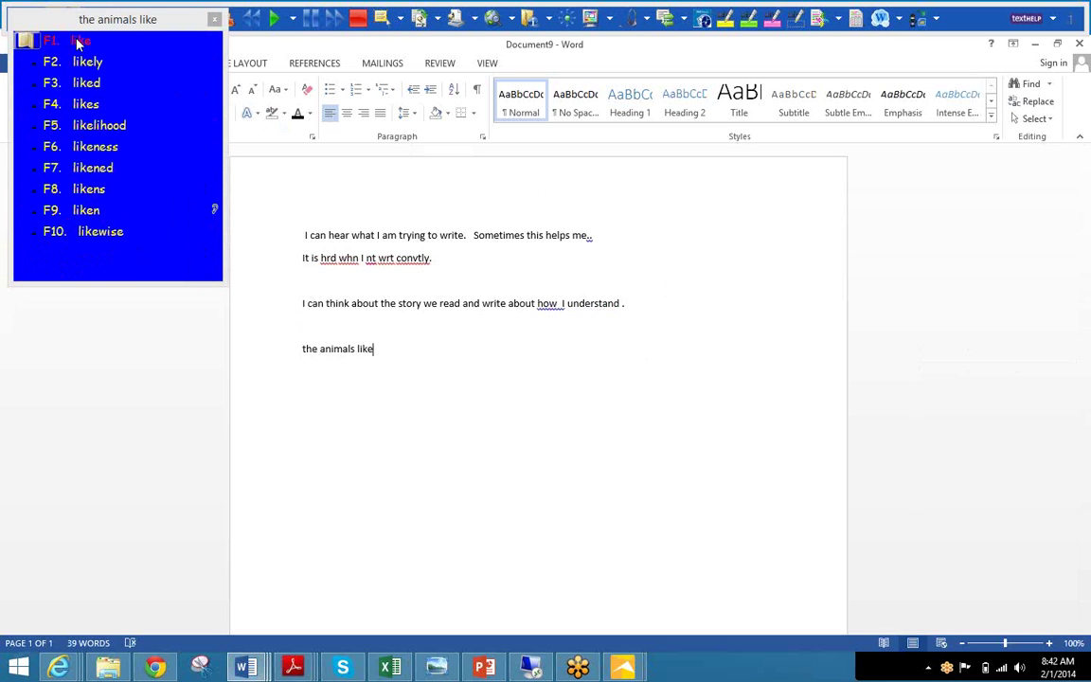
{"action": "type", "text": " to "}
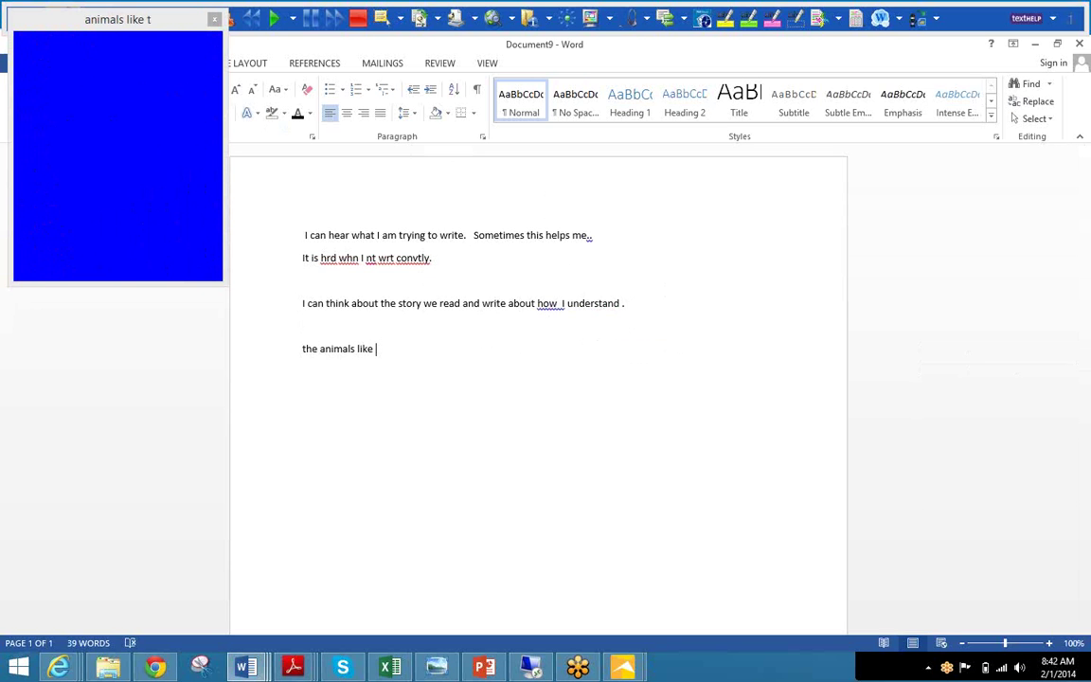
- Add the misspelled word "eet" and look up the dictionary definitions of the suggested word "eat"
{"action": "type", "text": "eet"}
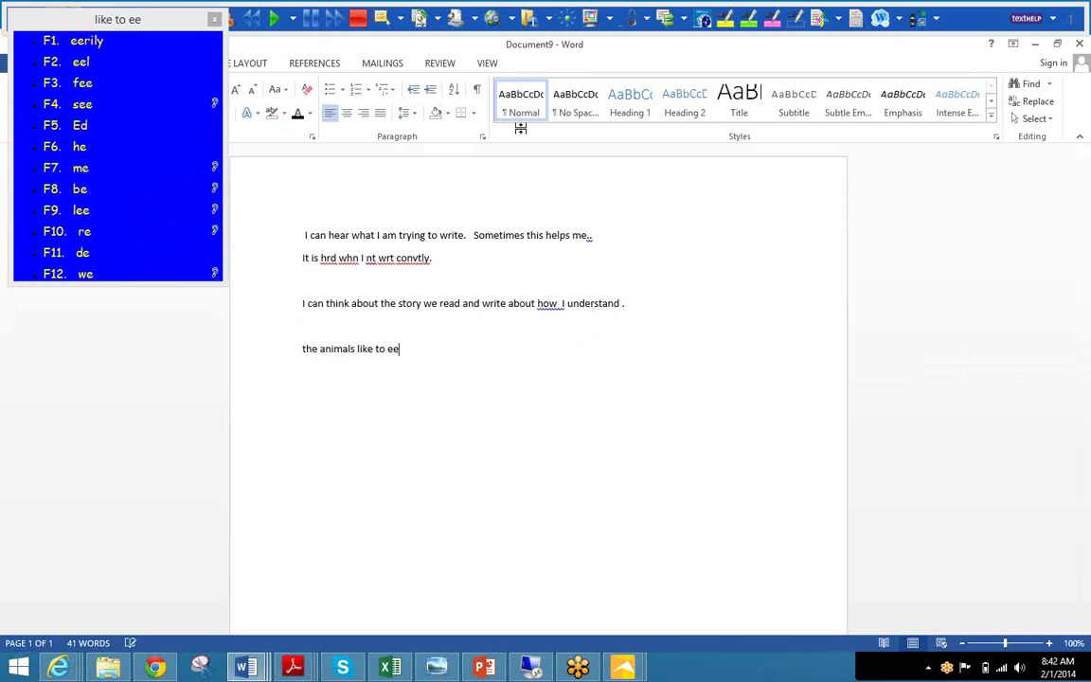
{"action": "mouse_move", "coordinate": [36, 213]}
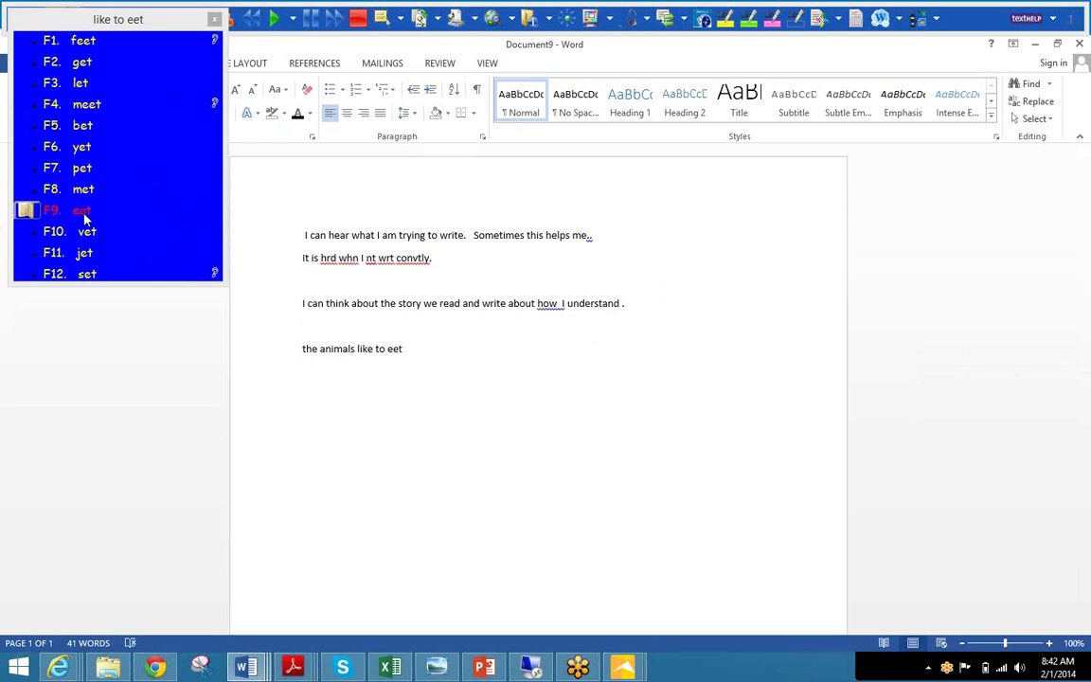
{"action": "left_click", "coordinate": [35, 212]}
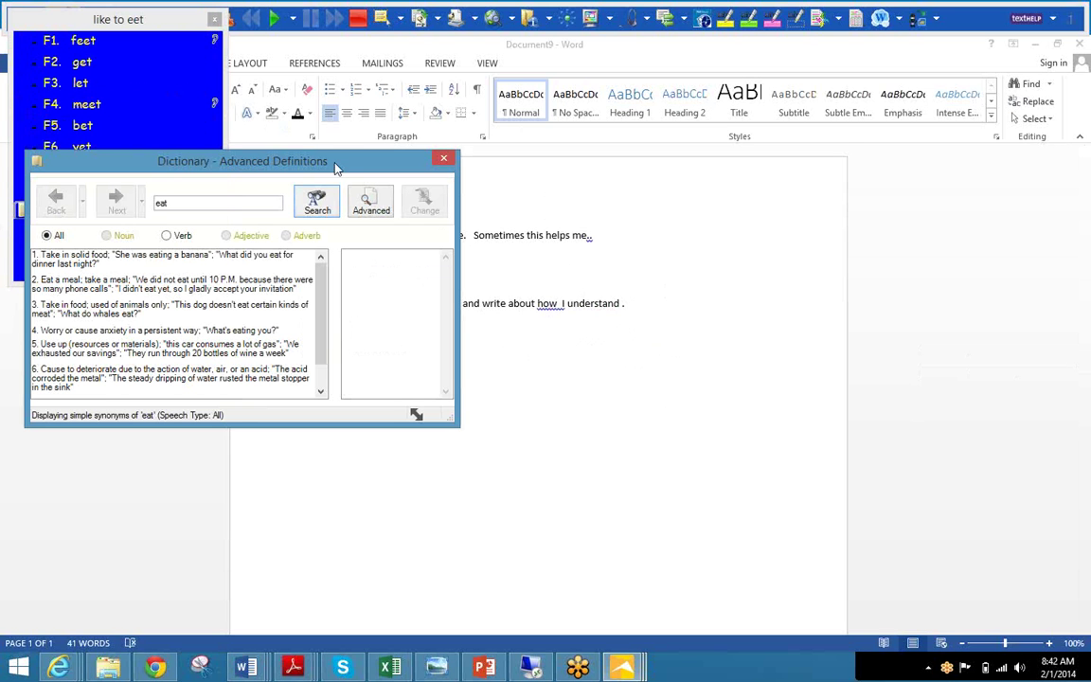
- Close the dictionary, replace "eet" with the predicted word "eat", and add "sausage" by choosing the suggestion for the misspelled "sasge"
{"action": "left_click", "coordinate": [462, 199]}
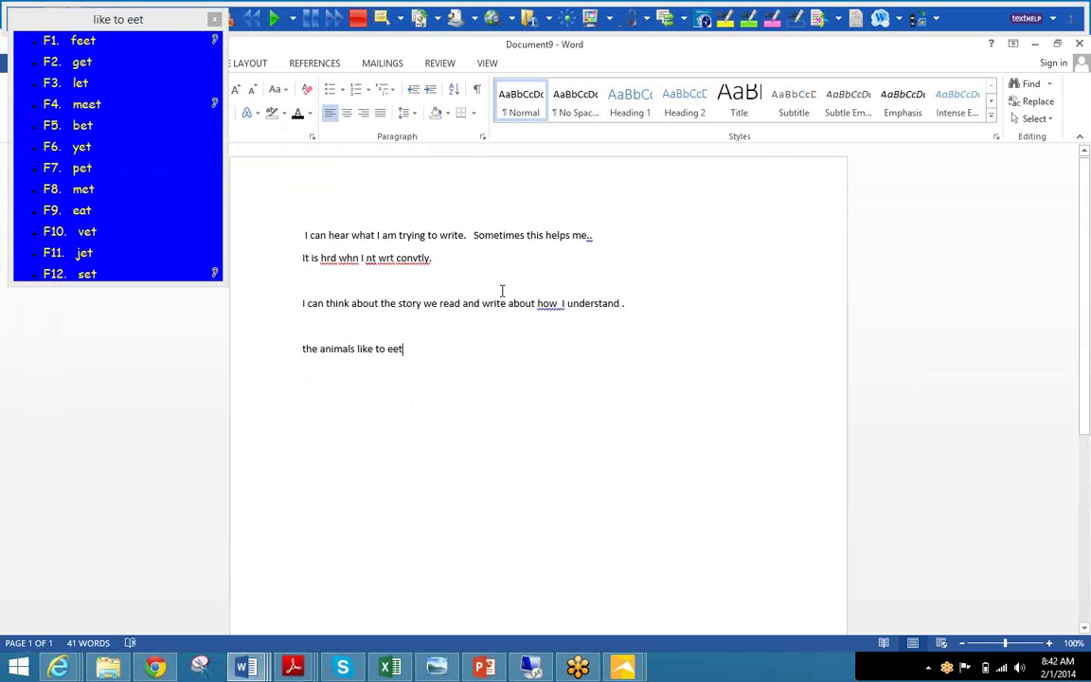
{"action": "mouse_move", "coordinate": [87, 219]}
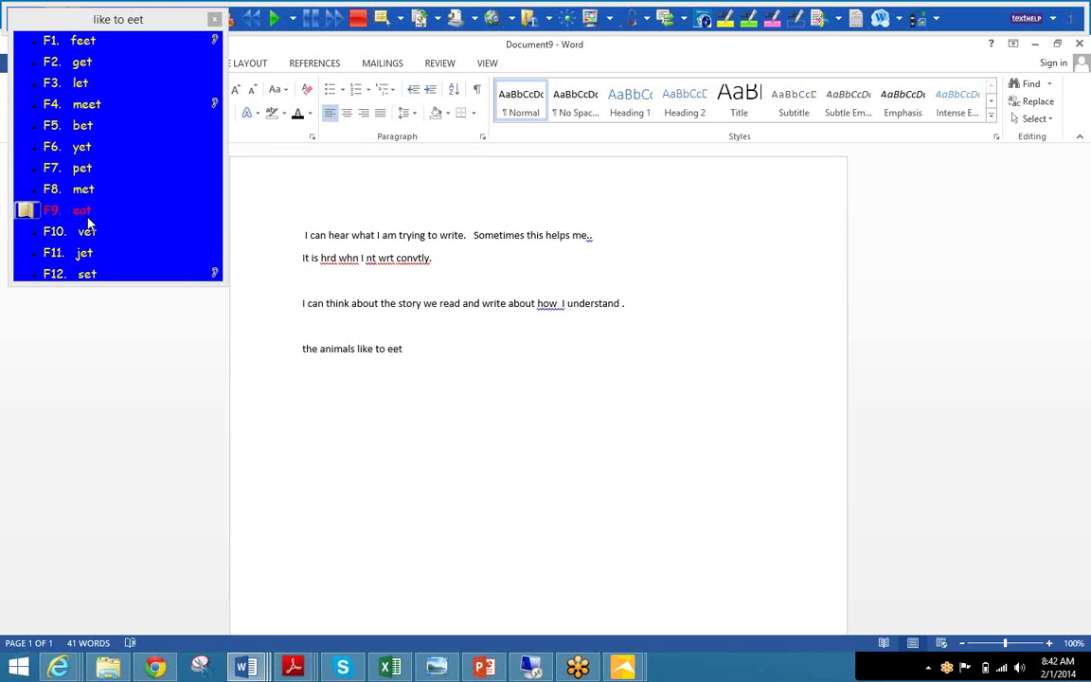
{"action": "left_click", "coordinate": [85, 216]}
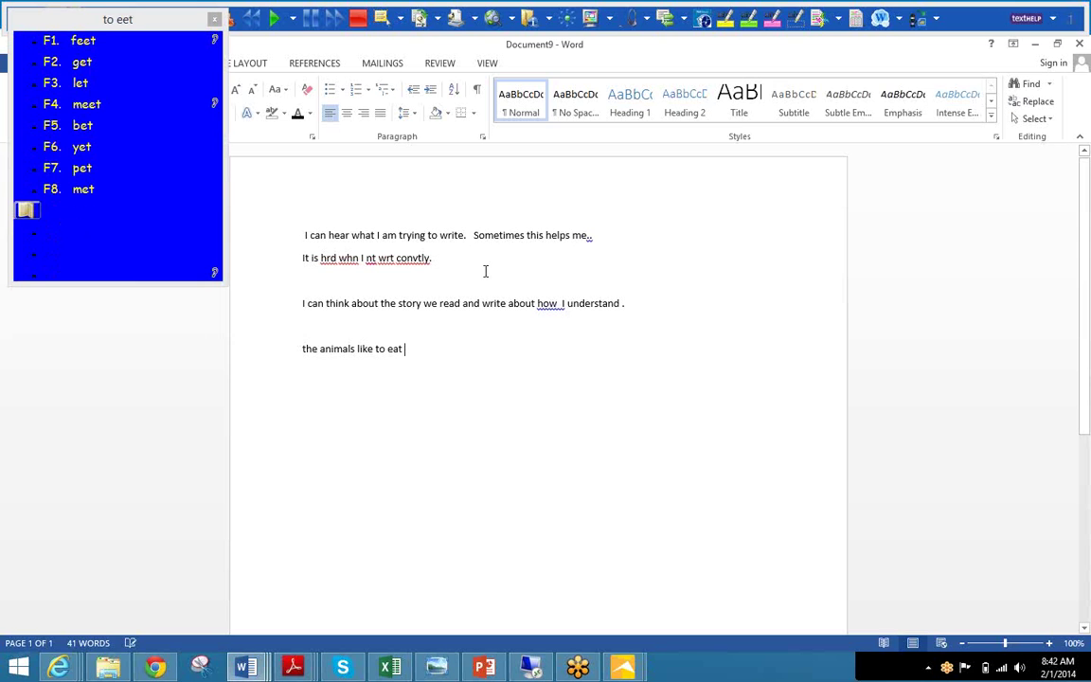
{"action": "type", "text": "sasge"}
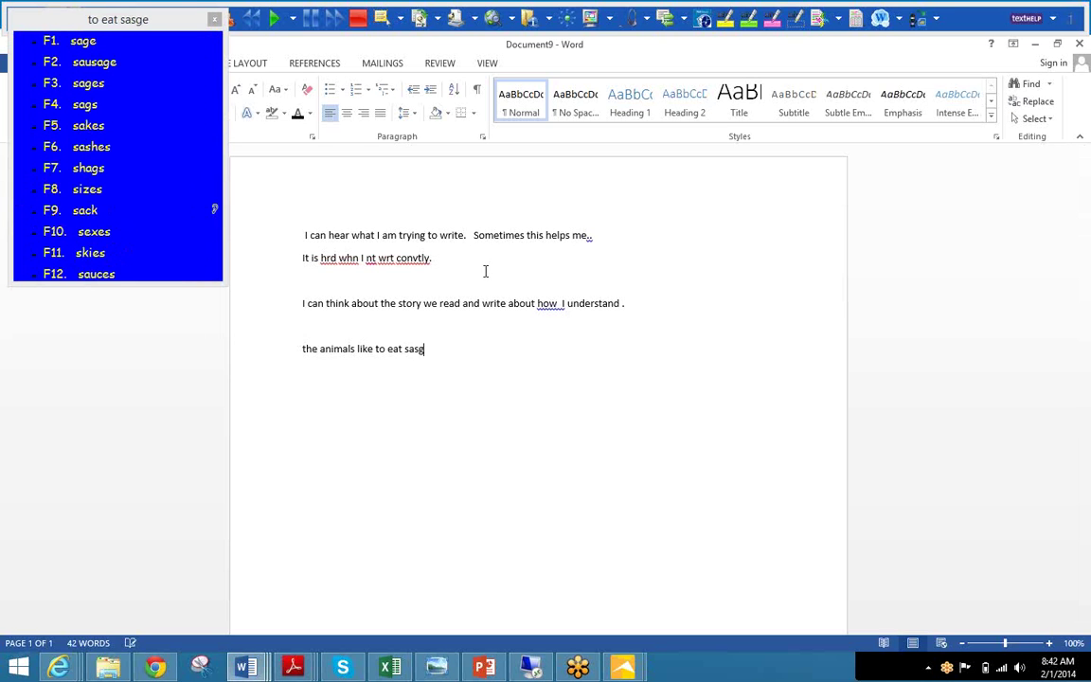
{"action": "left_click", "coordinate": [75, 64]}
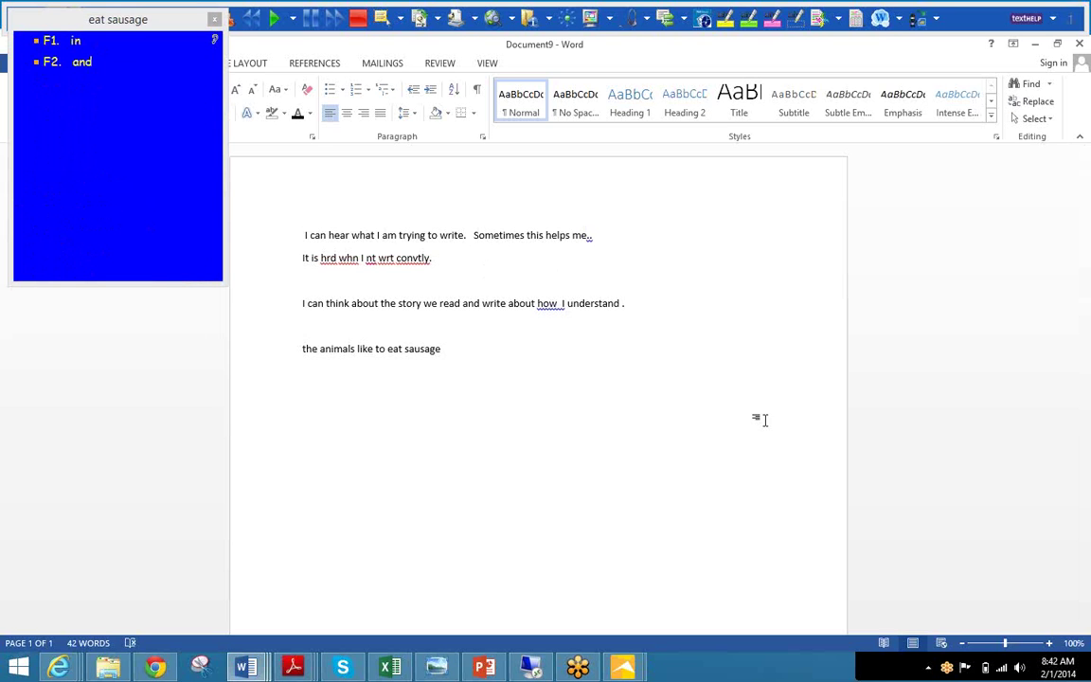
- On a new line, write "I went to the top of the cl", choosing the predicted words for "went", "the", "top" and "of"
{"action": "key", "text": "Return"}
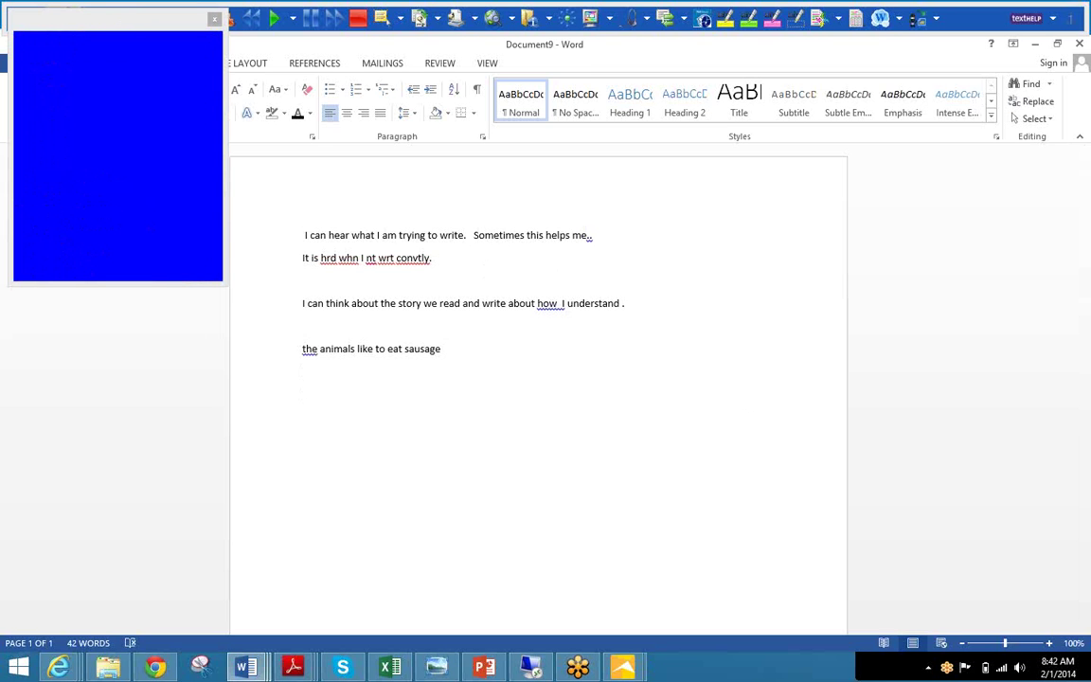
{"action": "type", "text": "I we"}
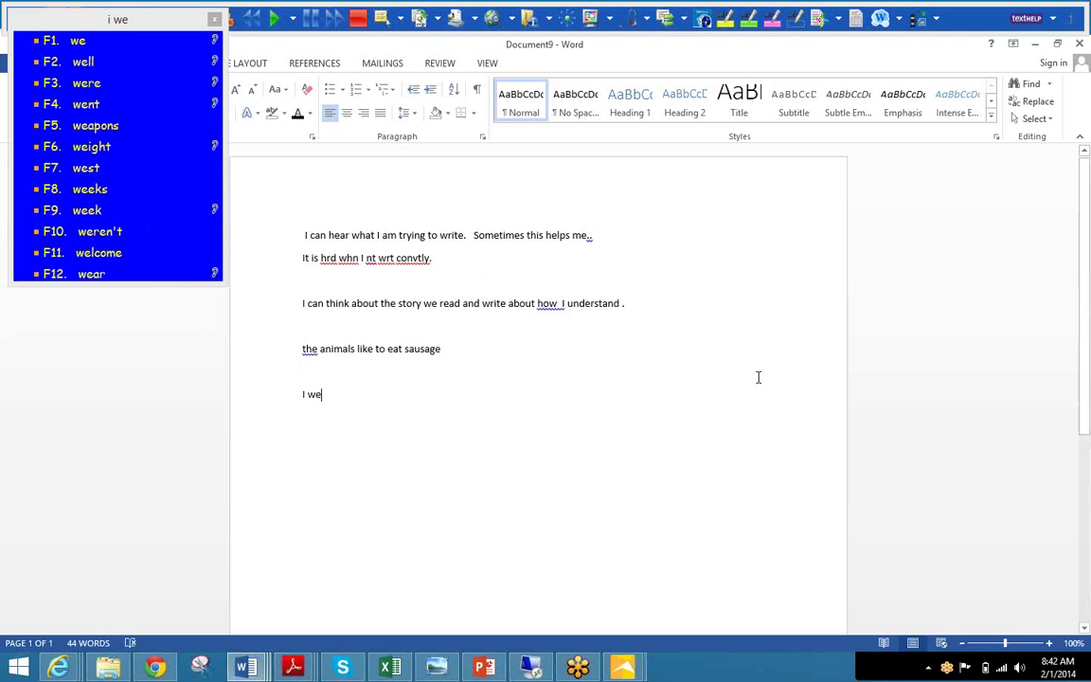
{"action": "left_click", "coordinate": [85, 104]}
{"action": "left_click", "coordinate": [78, 42]}
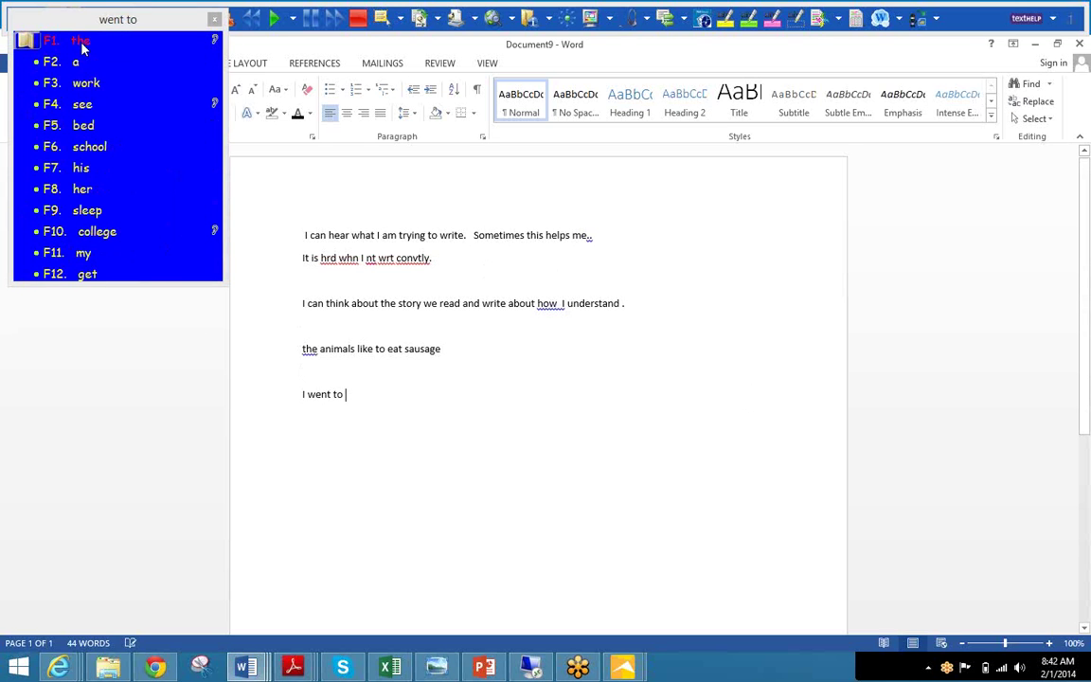
{"action": "left_click", "coordinate": [76, 40]}
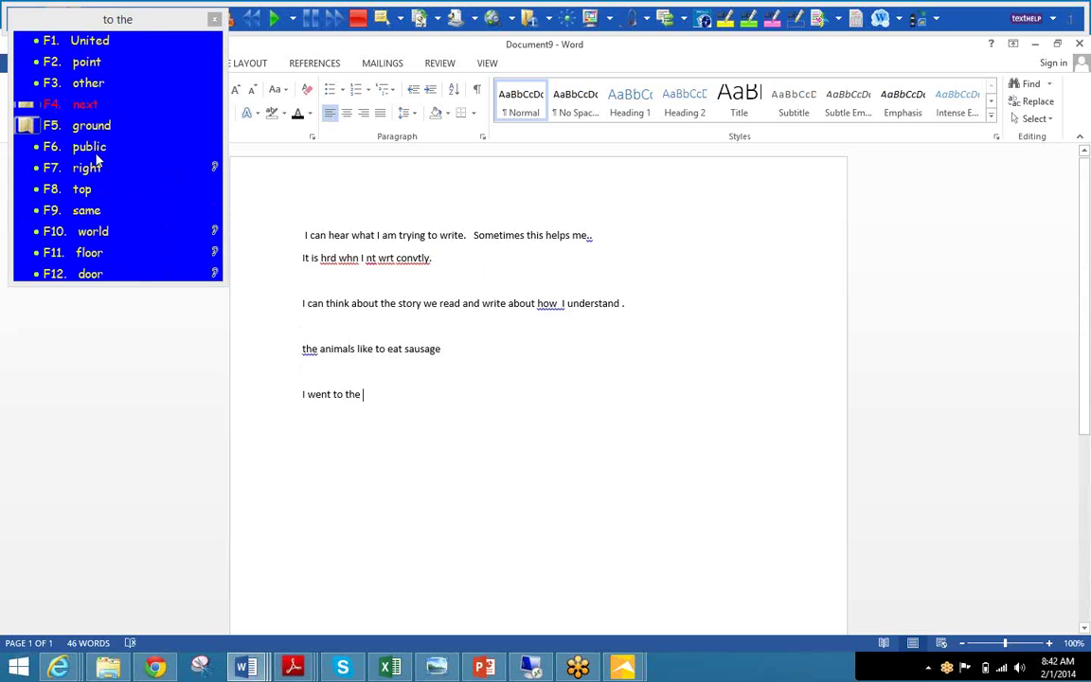
{"action": "left_click", "coordinate": [83, 189]}
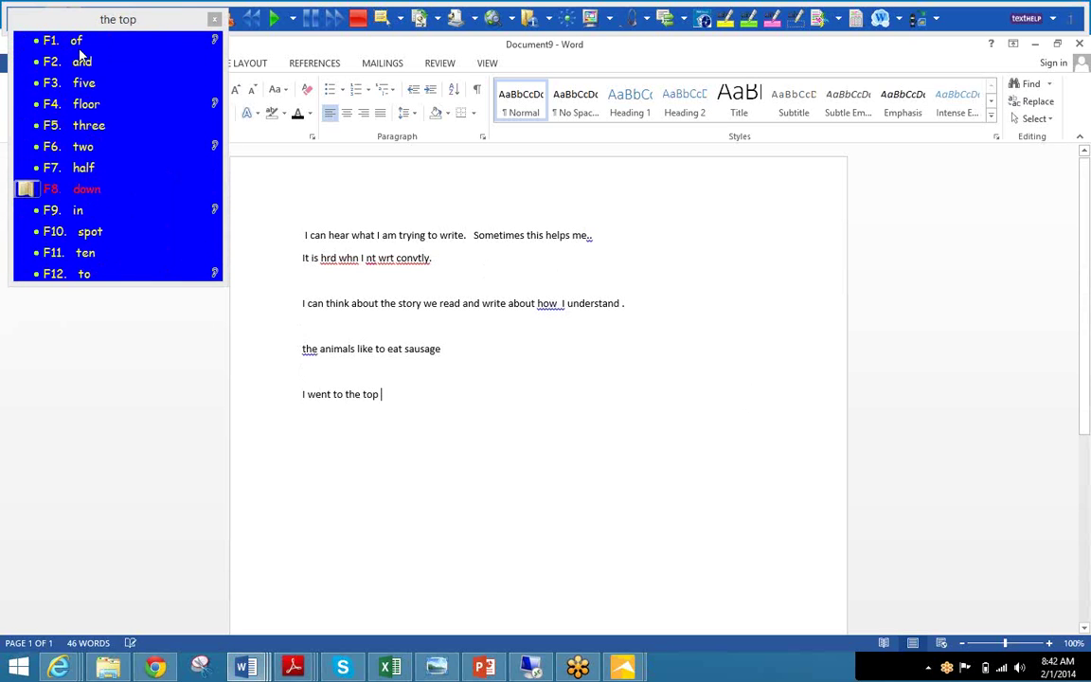
{"action": "left_click", "coordinate": [81, 42]}
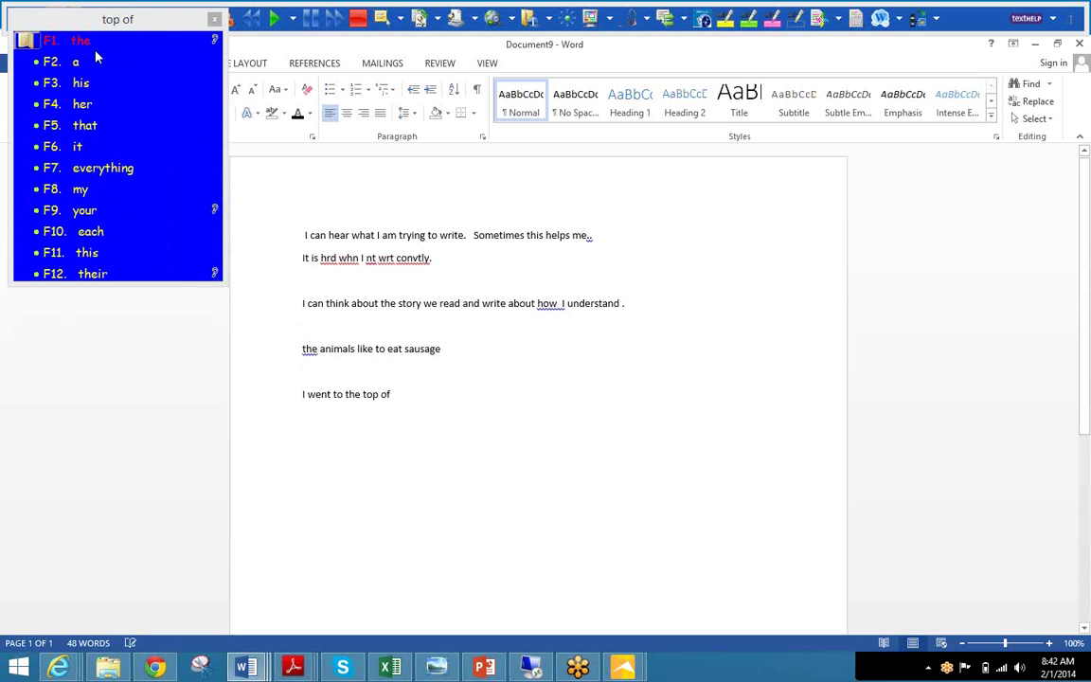
{"action": "left_click", "coordinate": [83, 42]}
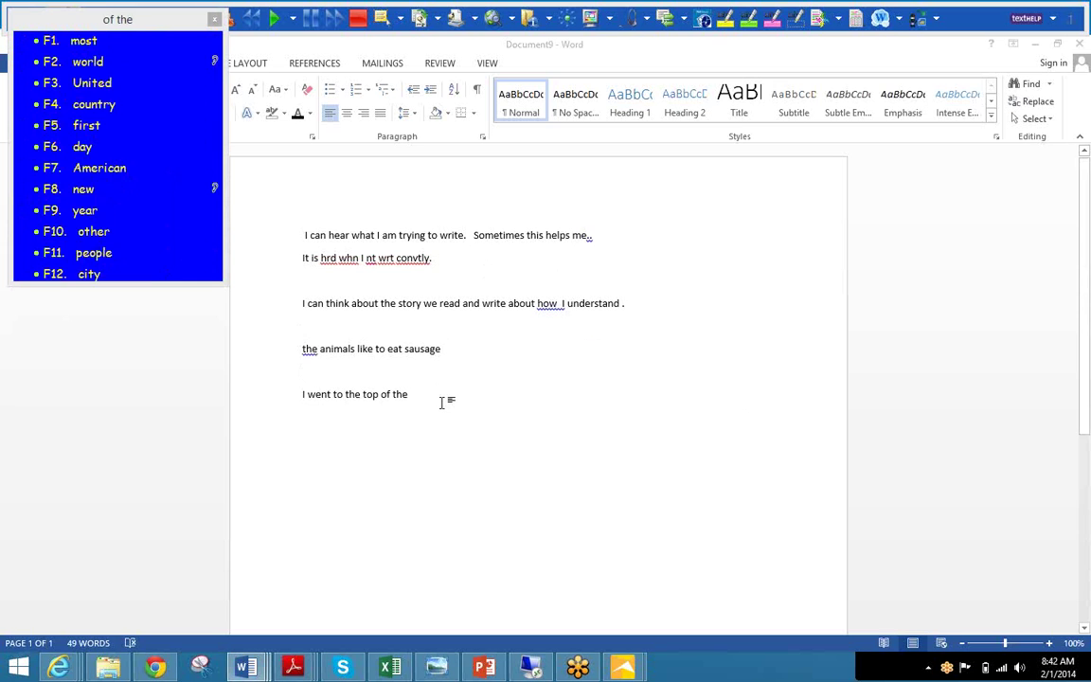
{"action": "type", "text": "cl"}
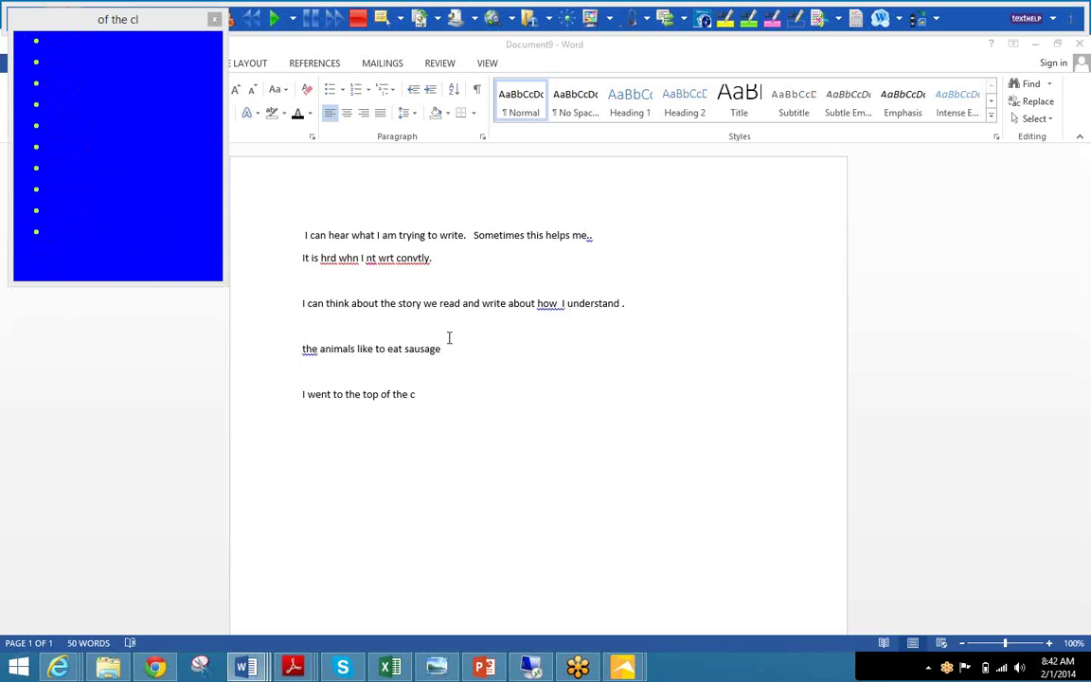
{"action": "left_click", "coordinate": [27, 62]}
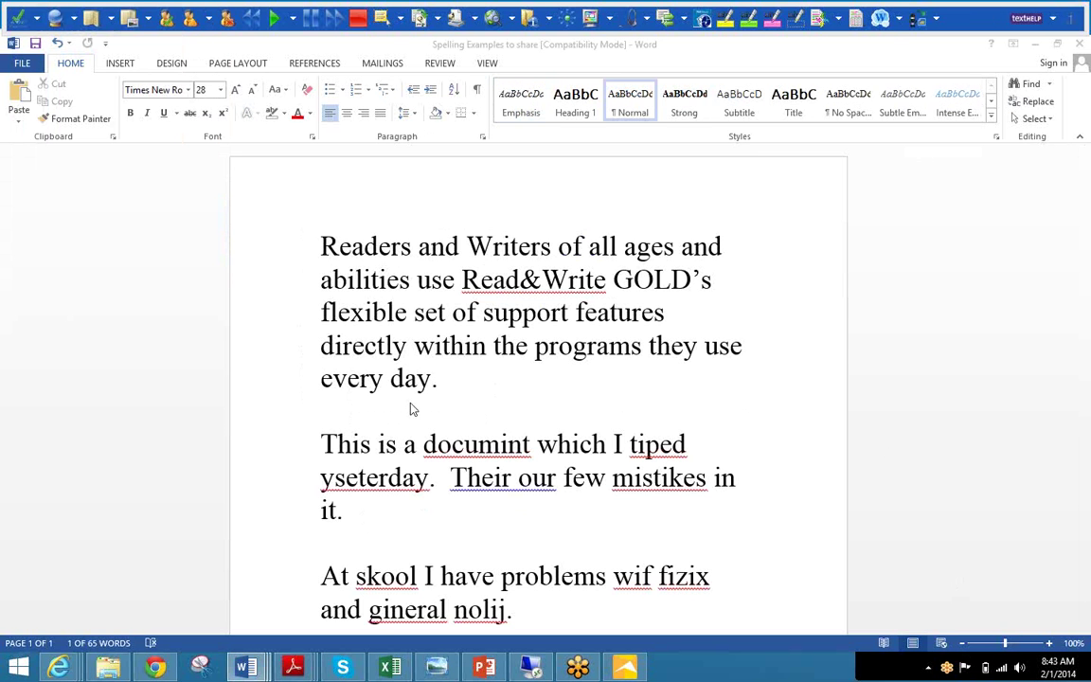
- In the Spelling Examples document, have the text read aloud from the paragraph beginning "This is a documint"
{"action": "left_click", "coordinate": [322, 447]}
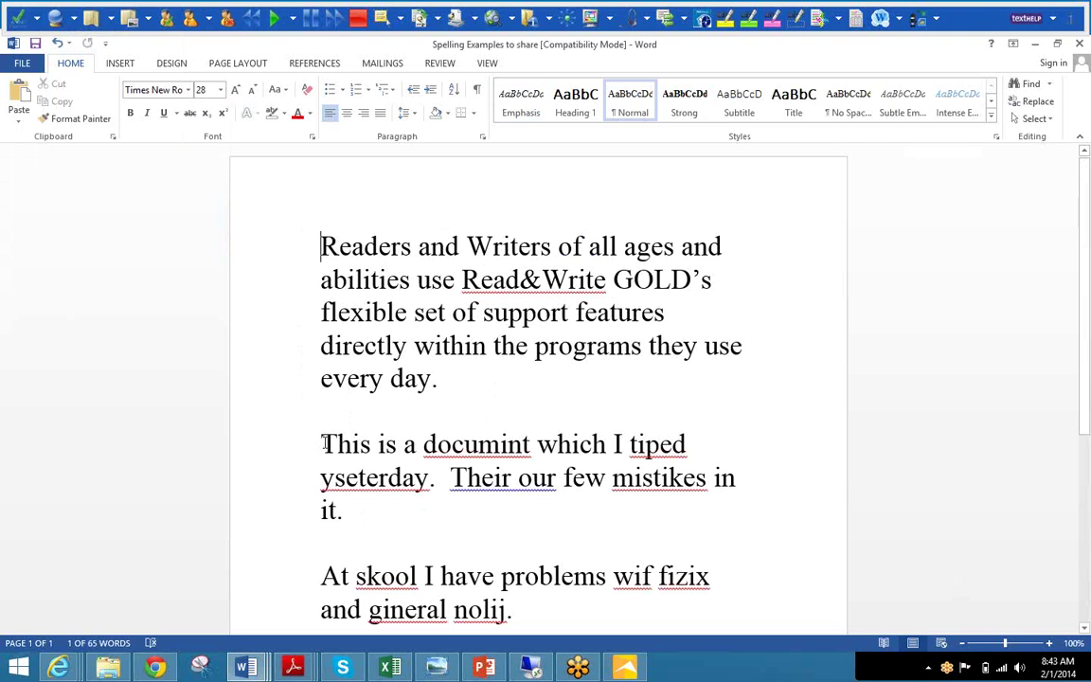
{"action": "left_click", "coordinate": [272, 21]}
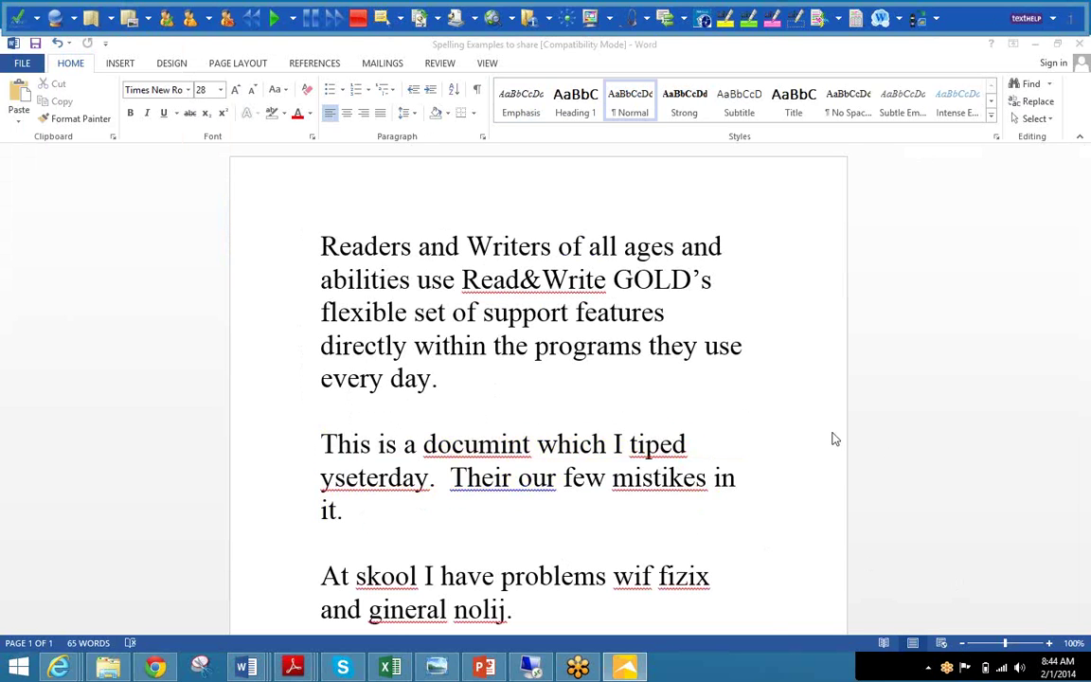
{"action": "left_click", "coordinate": [778, 484]}
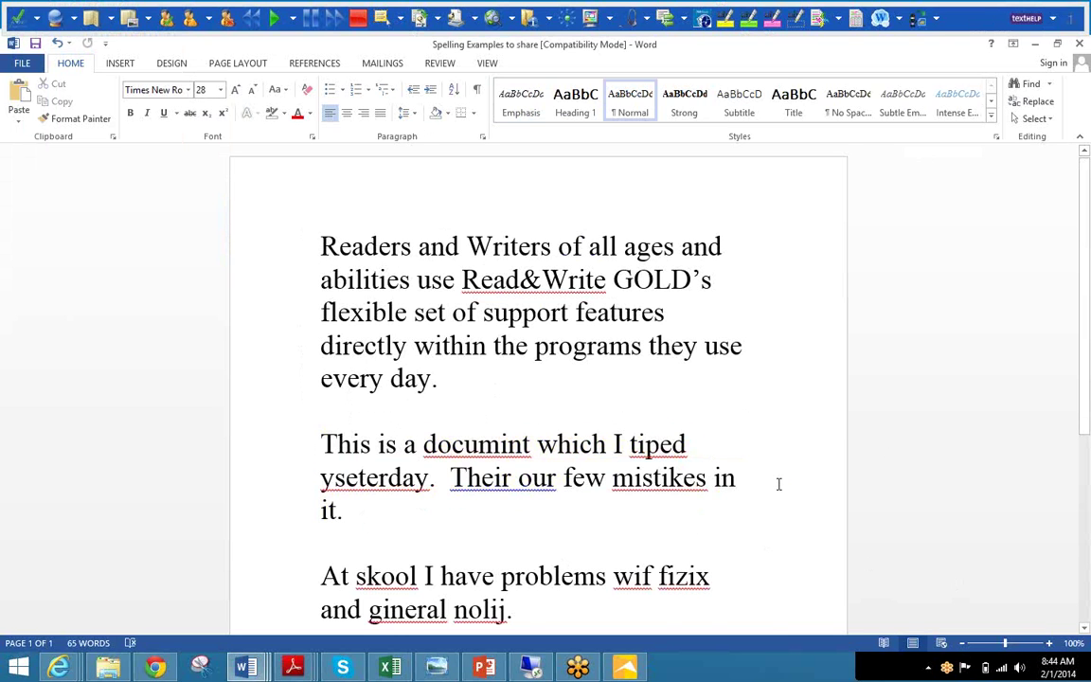
- Check the "At skool I have problems" paragraph with Word's Spelling & Grammar, ignoring "skool", "wif", "fizix" and "gineral", and close the check at "nolij"
{"action": "scroll", "coordinate": [778, 484], "scroll_direction": "down", "scroll_amount": 1}
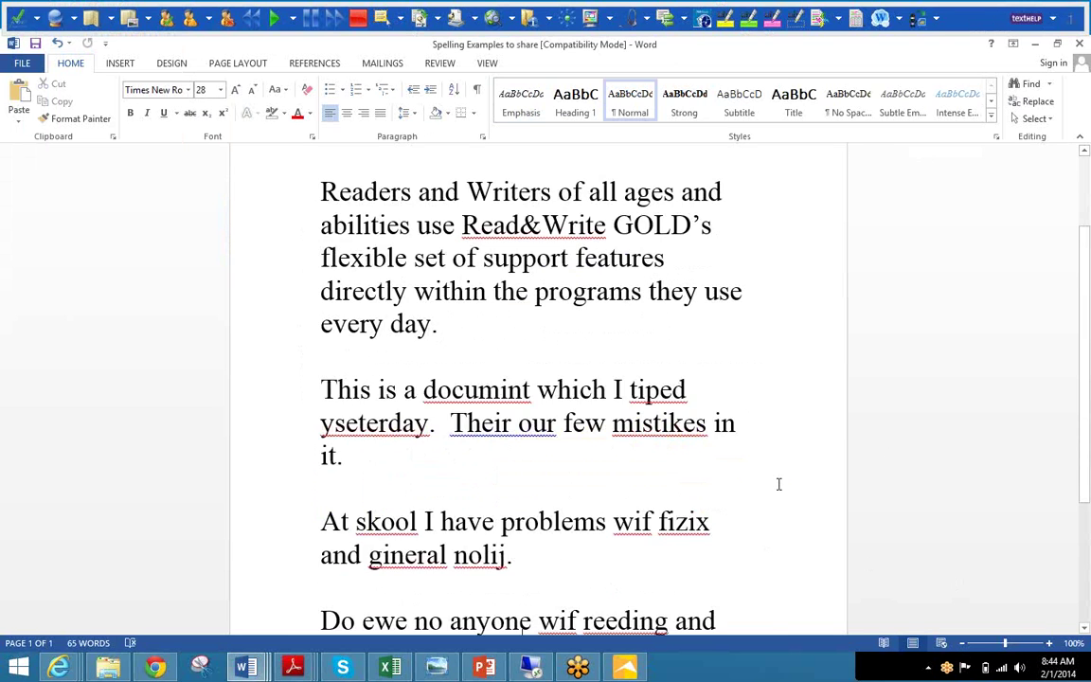
{"action": "key", "text": "ctrl+End"}
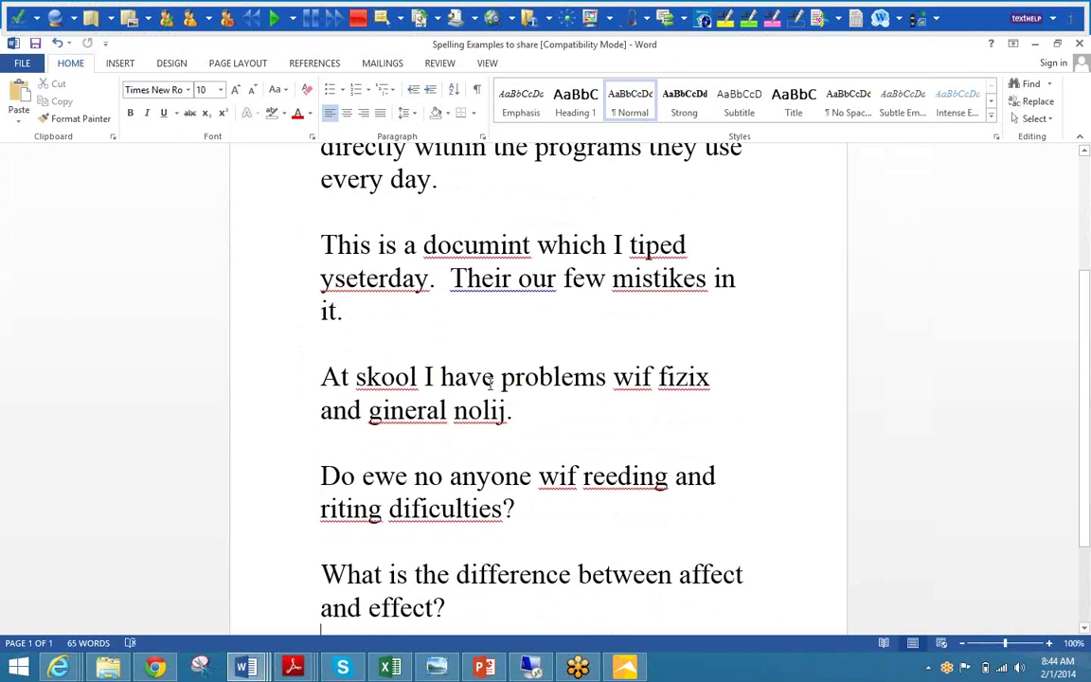
{"action": "left_click", "coordinate": [441, 62]}
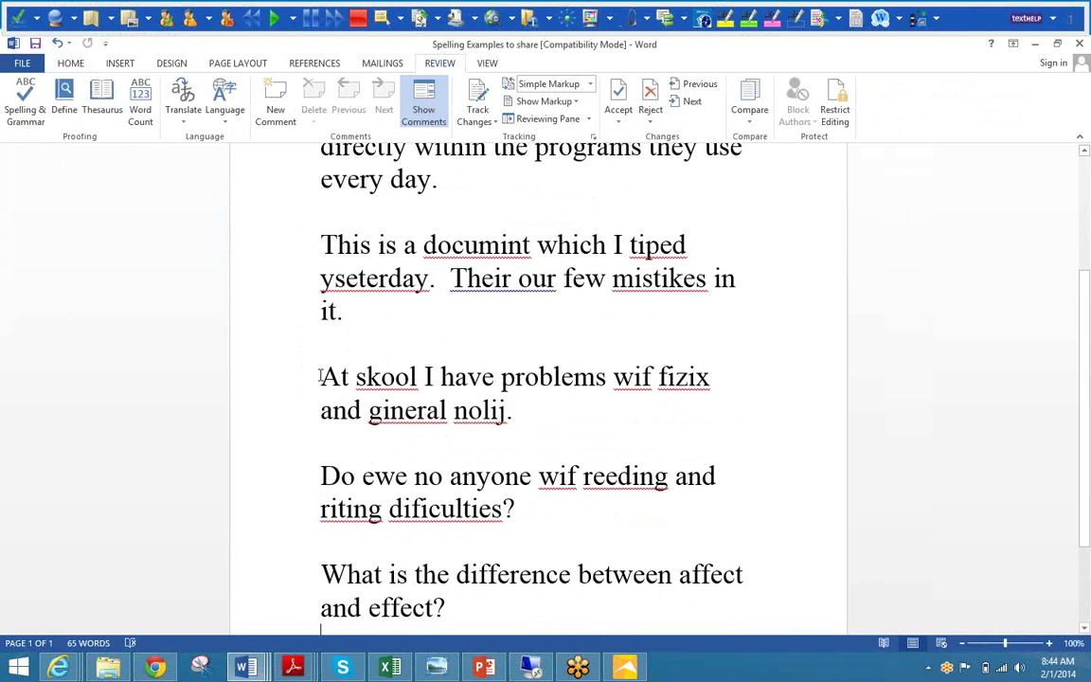
{"action": "triple_click", "coordinate": [503, 416]}
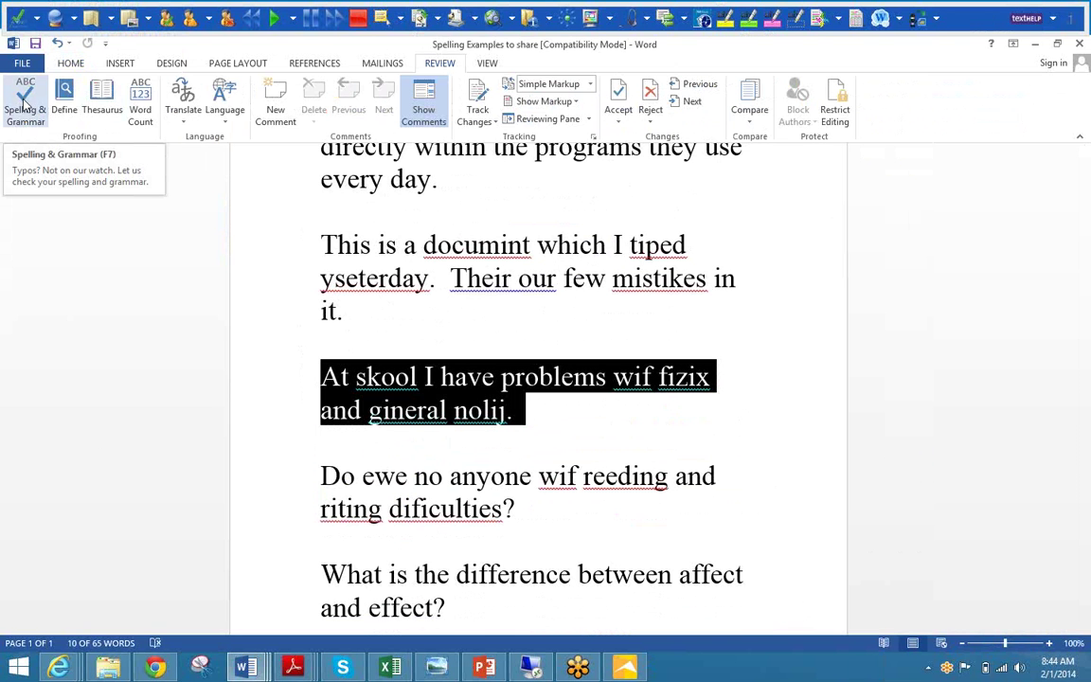
{"action": "left_click", "coordinate": [24, 106]}
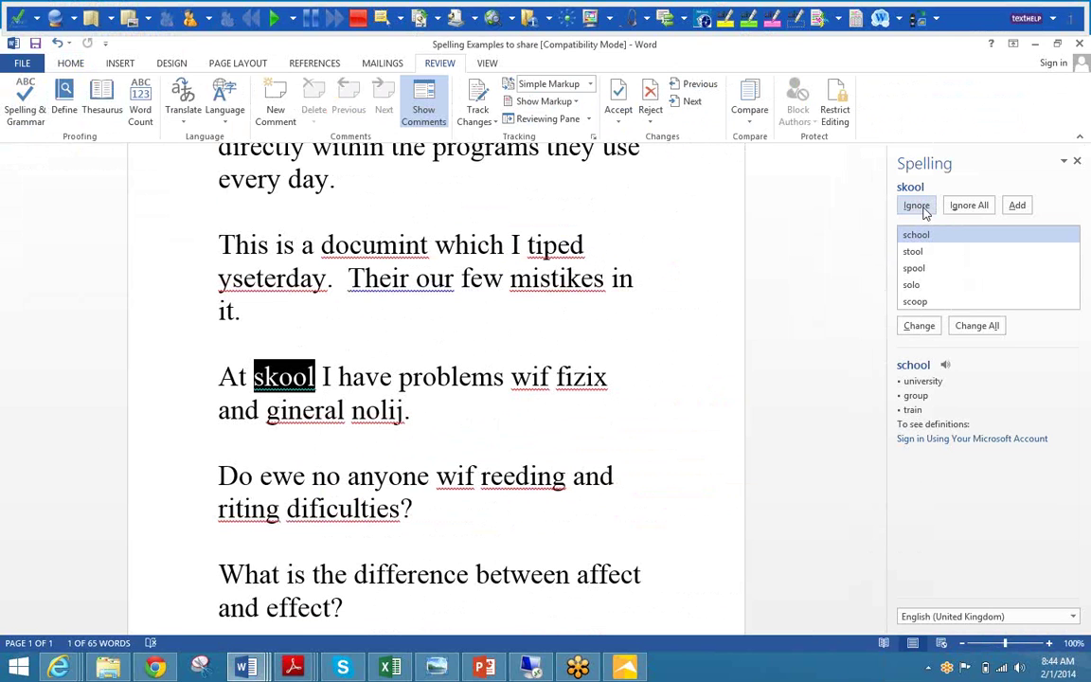
{"action": "left_click", "coordinate": [923, 211]}
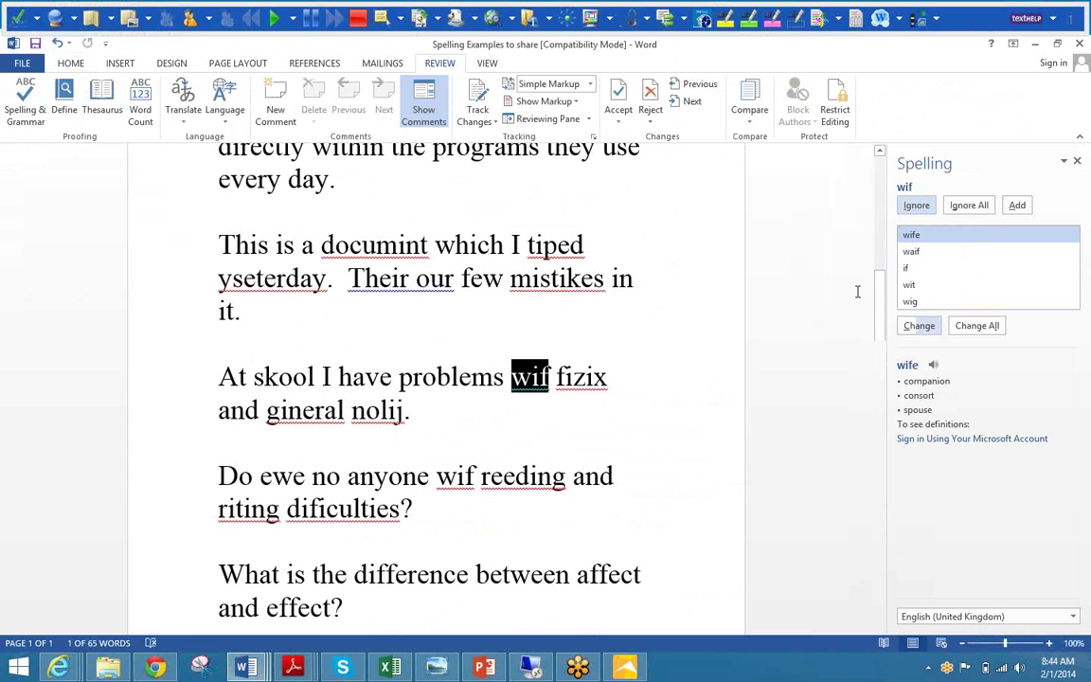
{"action": "left_click", "coordinate": [924, 210]}
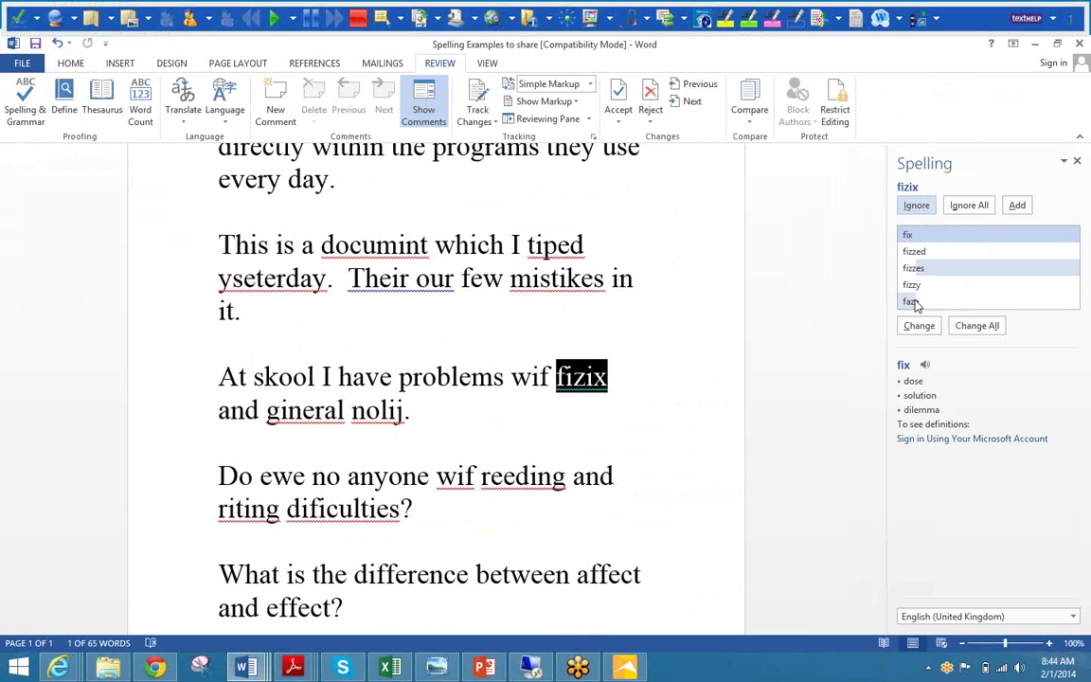
{"action": "left_click", "coordinate": [923, 210]}
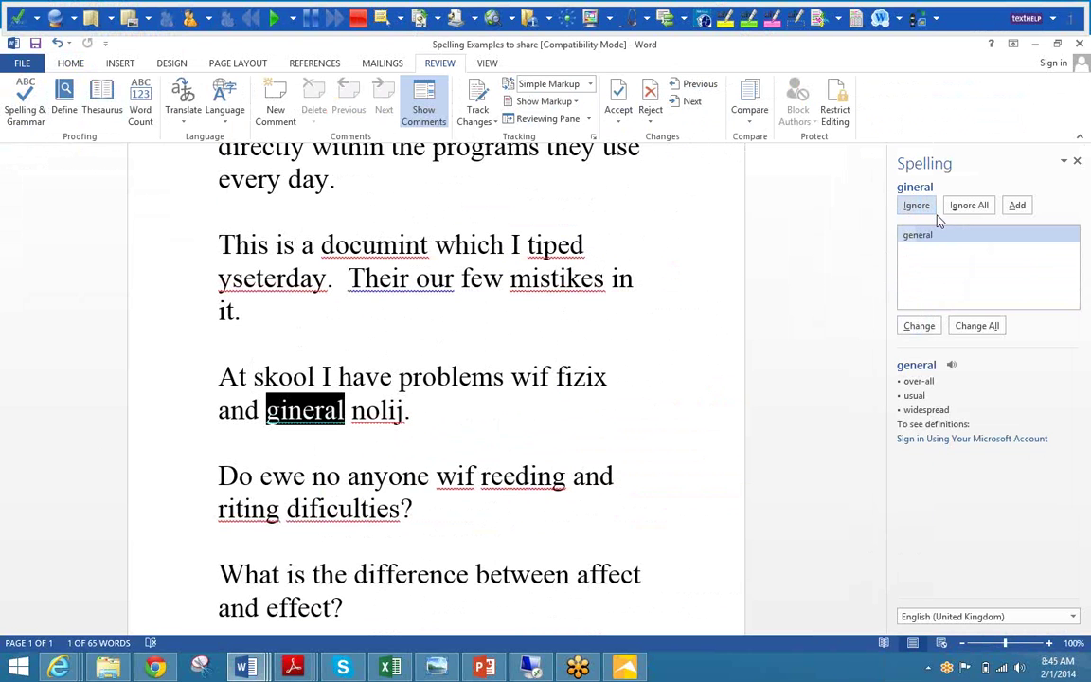
{"action": "left_click", "coordinate": [923, 205]}
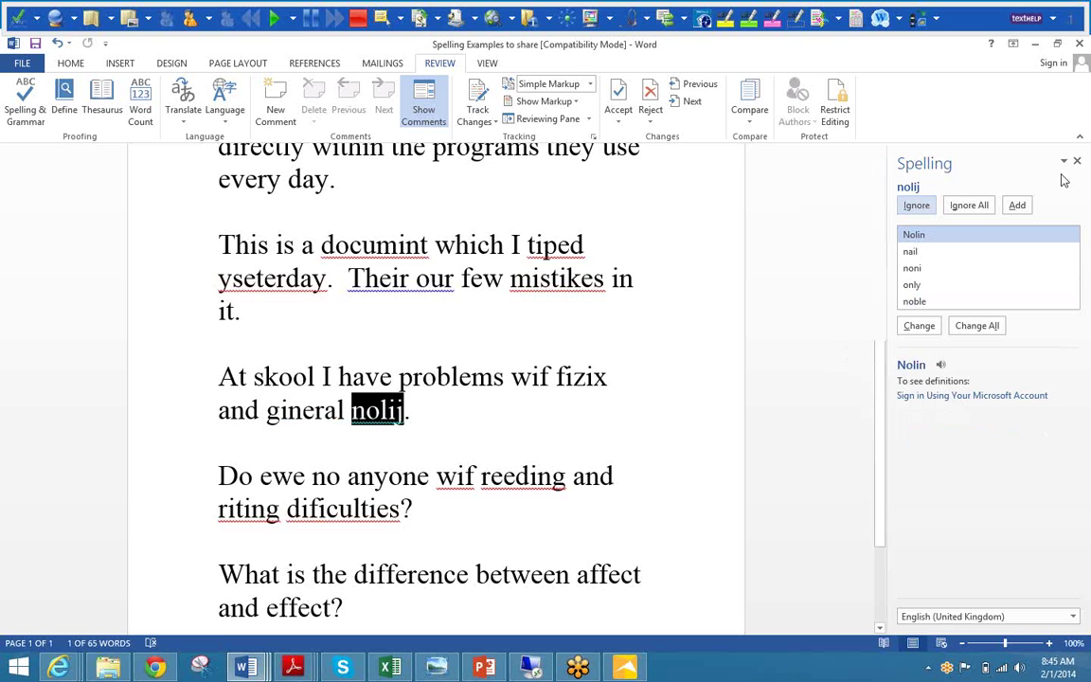
{"action": "left_click", "coordinate": [1078, 163]}
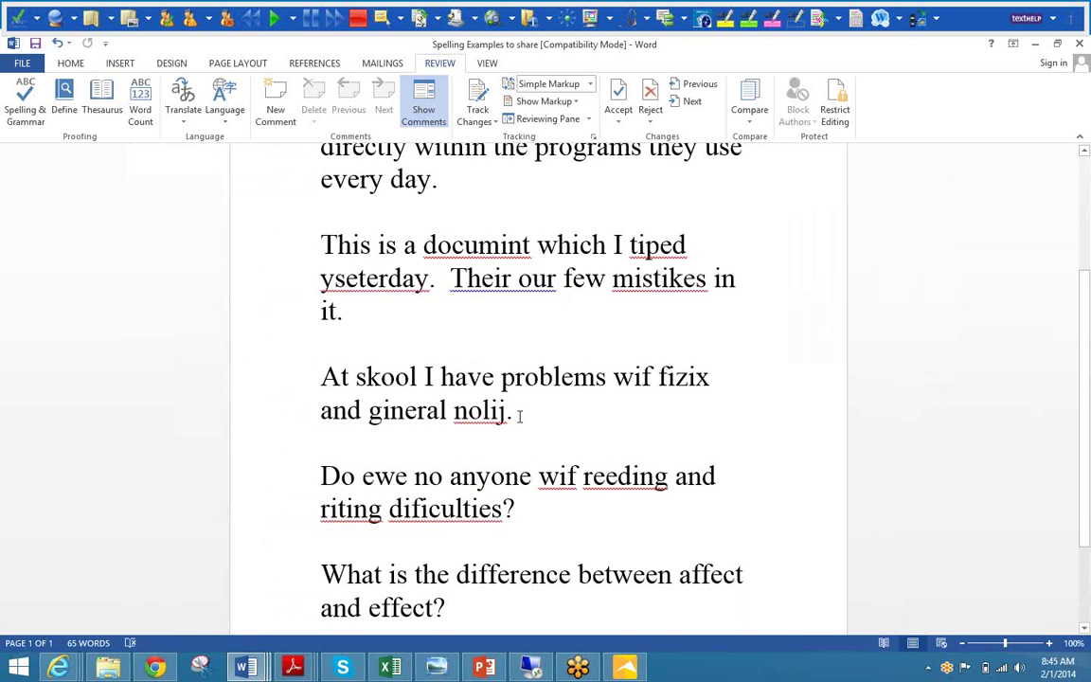
- Check the "At skool I have problems" paragraph with Read&Write's Spelling Helper and listen to part of the definition of "school"
{"action": "left_click", "coordinate": [524, 420]}
{"action": "triple_click", "coordinate": [530, 422]}
{"action": "left_click", "coordinate": [19, 18]}
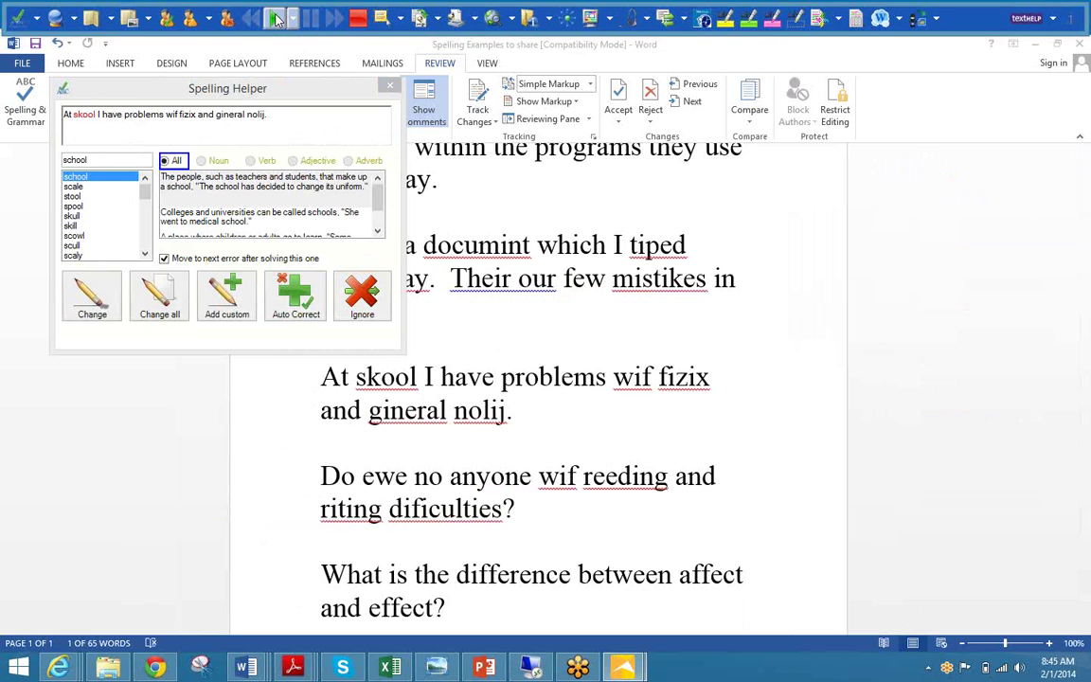
{"action": "left_click", "coordinate": [275, 19]}
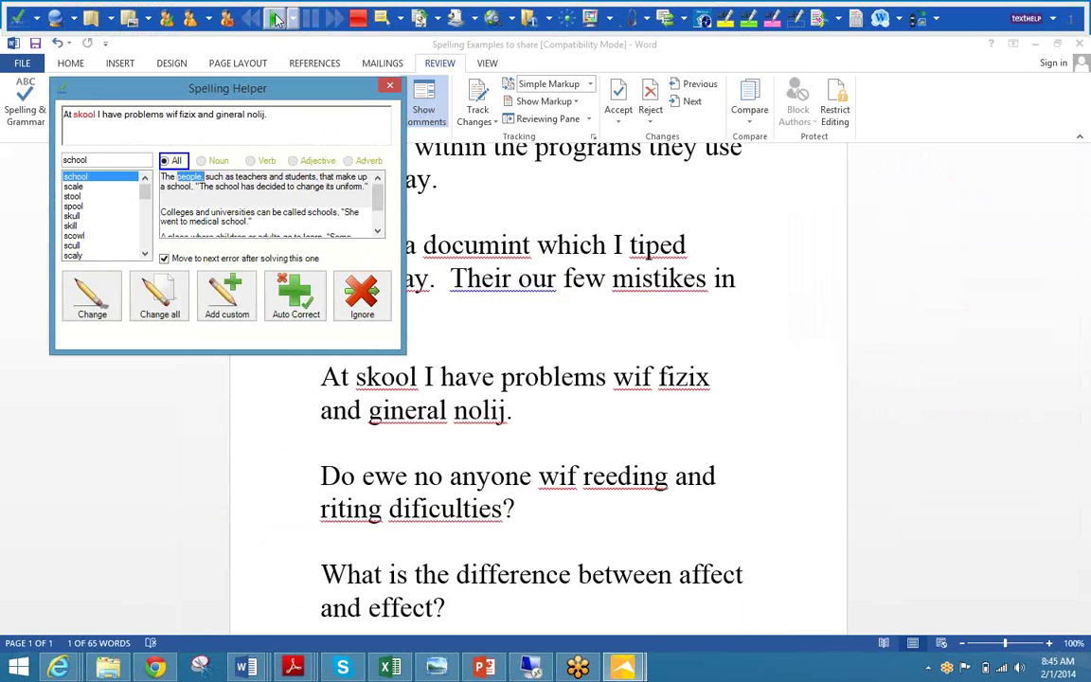
{"action": "left_click", "coordinate": [360, 21]}
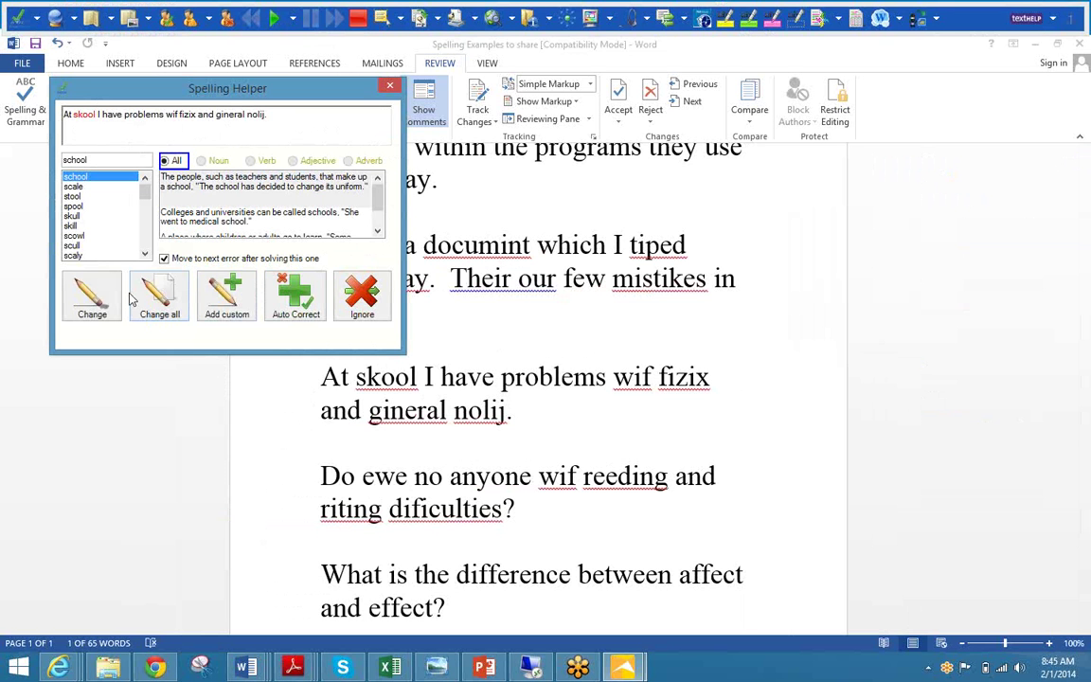
- Correct "skool" to "school", "wif" to "with", "fizix" to "physics" and "gineral" to "general" with the Spelling Helper
{"action": "left_click", "coordinate": [92, 300]}
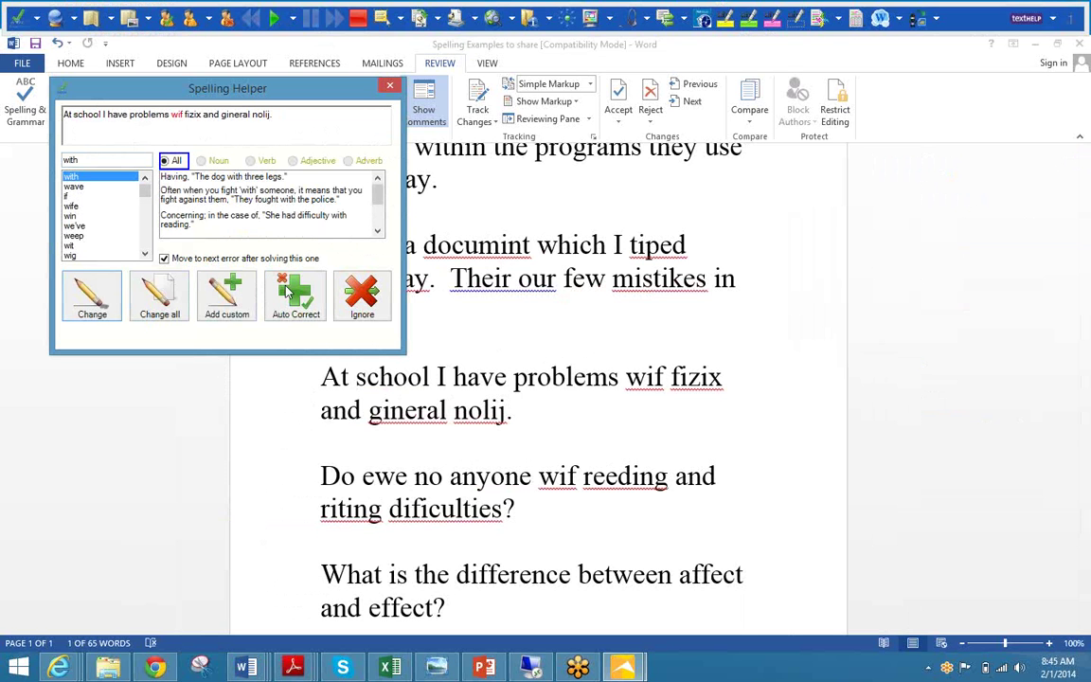
{"action": "left_click", "coordinate": [92, 295]}
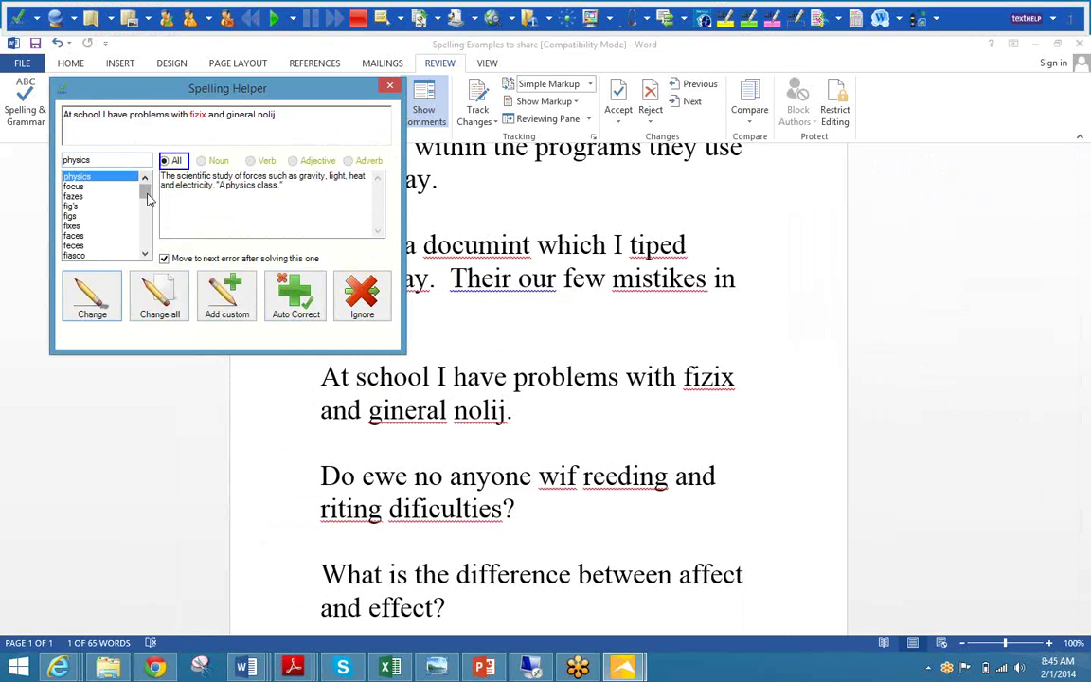
{"action": "scroll", "coordinate": [147, 194], "scroll_direction": "down", "scroll_amount": 1}
{"action": "scroll", "coordinate": [147, 194], "scroll_direction": "up", "scroll_amount": 1}
{"action": "left_click", "coordinate": [83, 303]}
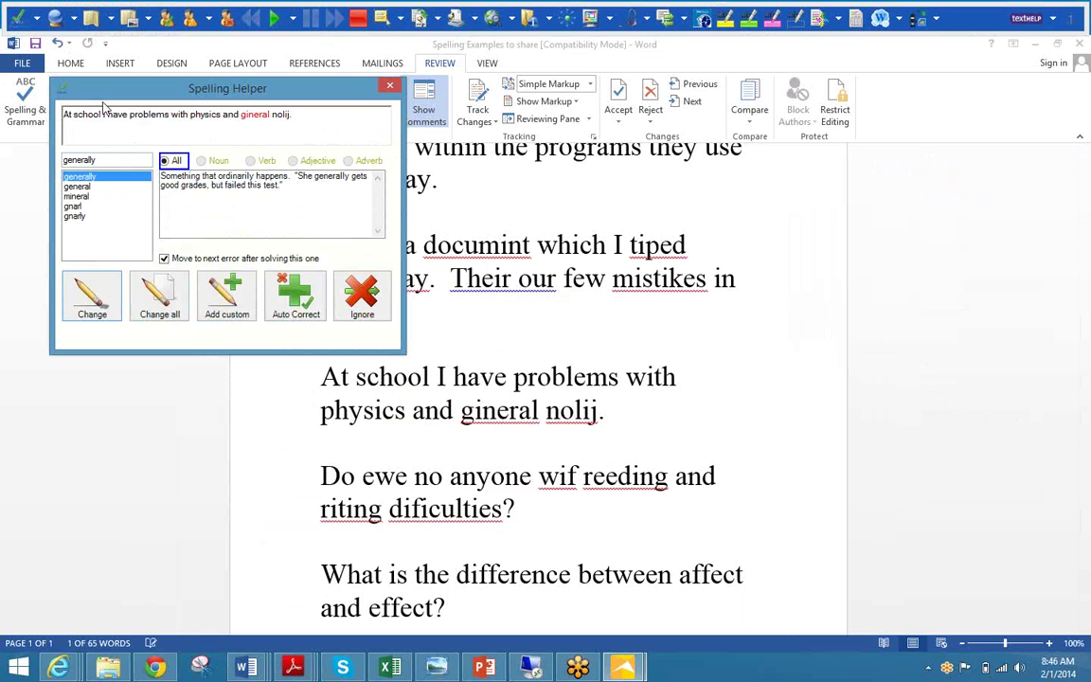
{"action": "left_click", "coordinate": [77, 187]}
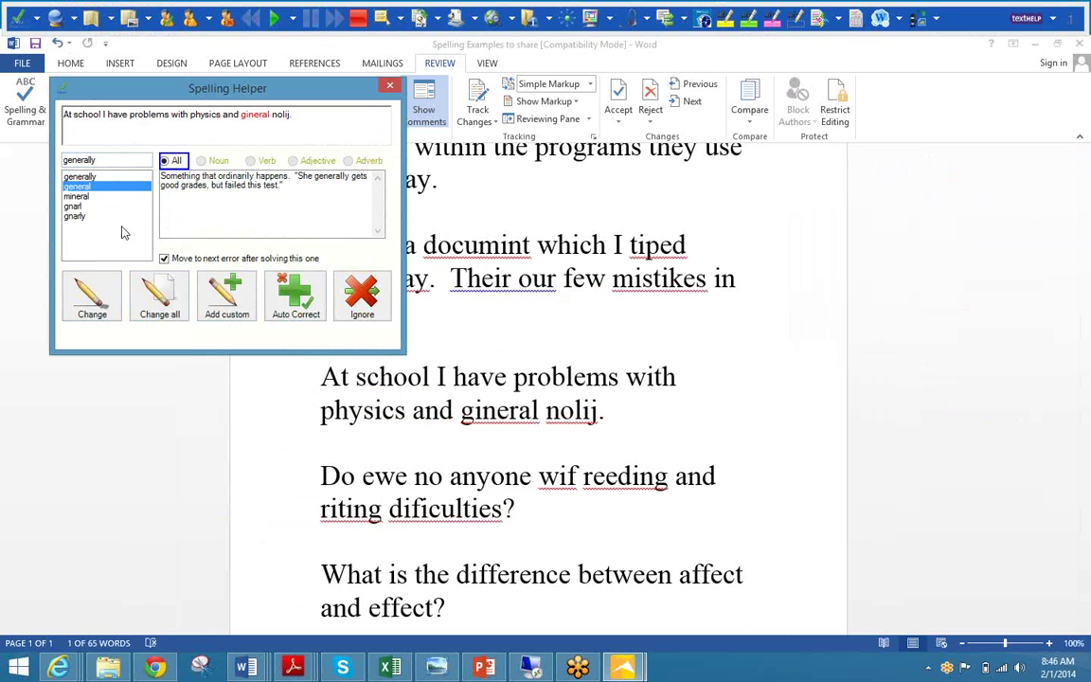
{"action": "left_click", "coordinate": [97, 305]}
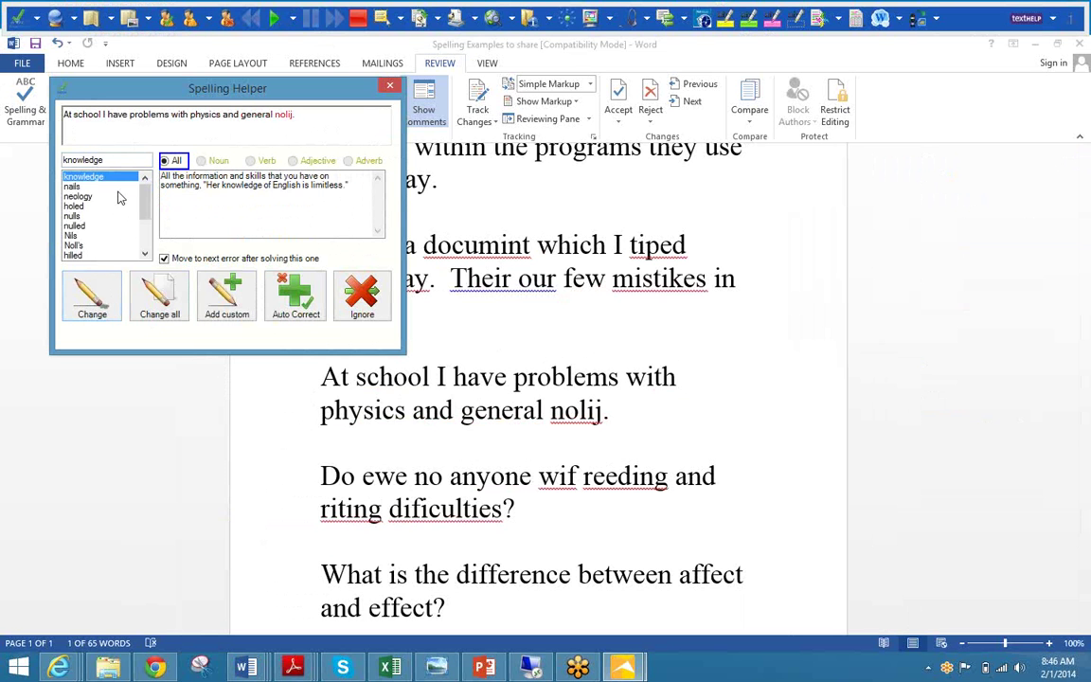
- Correct "nolij" to "knowledge" with the Spelling Helper and finish the spell check
{"action": "left_click", "coordinate": [100, 296]}
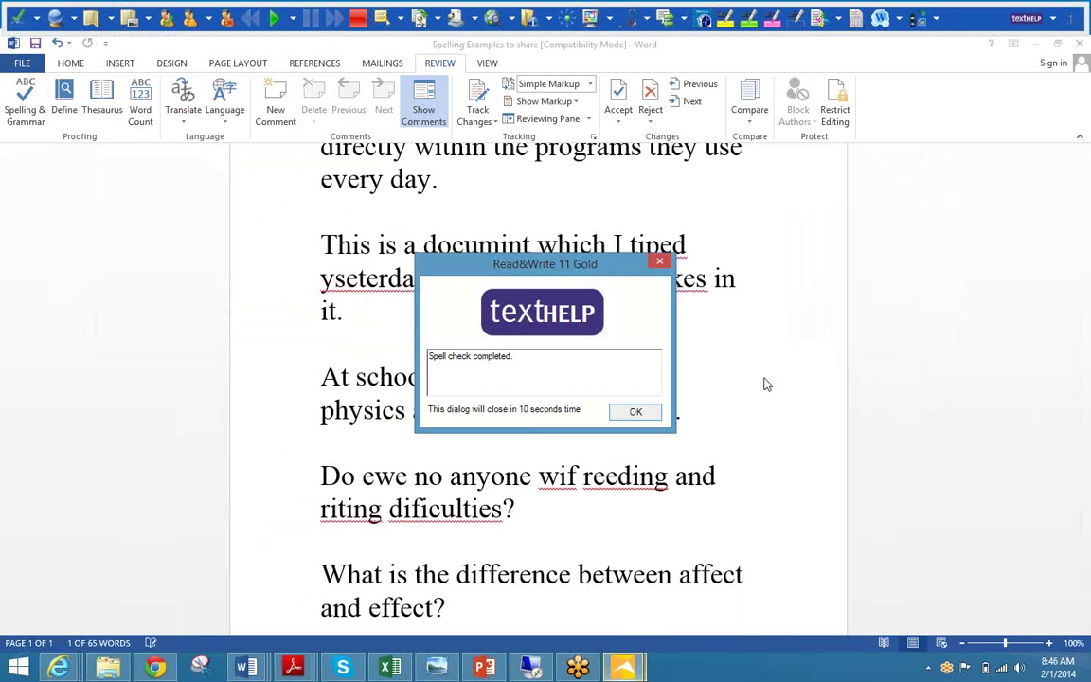
{"action": "left_click", "coordinate": [636, 412]}
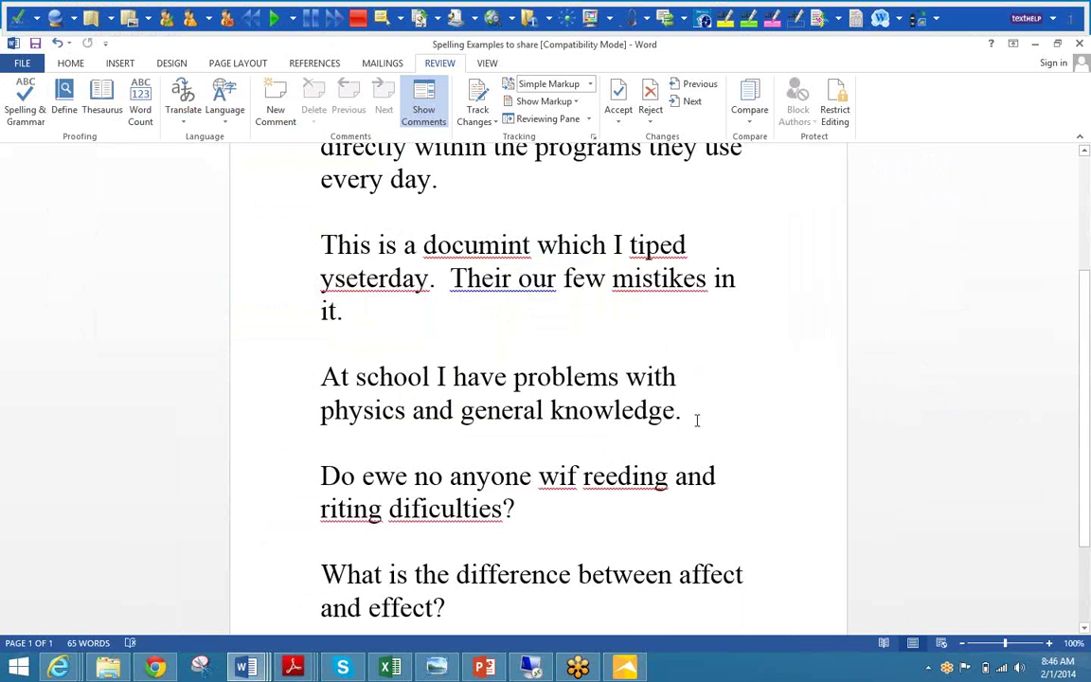
{"action": "key", "text": "End"}
- Select the last two paragraphs, from "Do ewe no anyone" to "effect?", mark their homophones and start the Same Sounding Words check
{"action": "scroll", "coordinate": [663, 434], "scroll_direction": "down", "scroll_amount": 2}
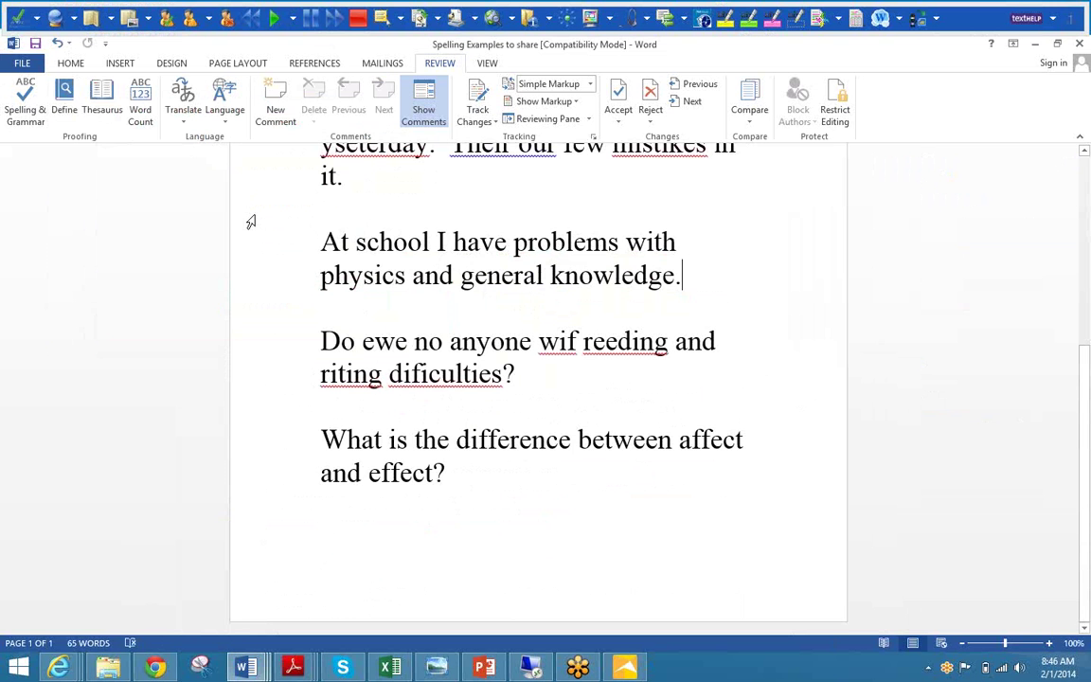
{"action": "scroll", "coordinate": [454, 322], "scroll_direction": "up", "scroll_amount": 3}
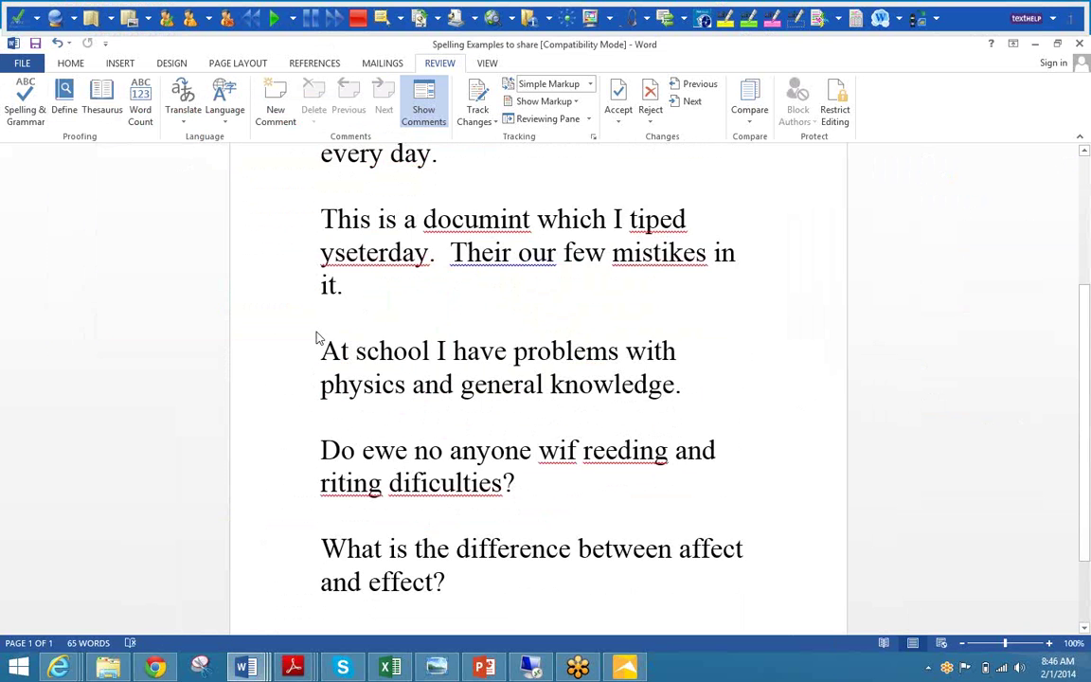
{"action": "scroll", "coordinate": [456, 354], "scroll_direction": "down", "scroll_amount": 2}
{"action": "scroll", "coordinate": [454, 355], "scroll_direction": "down", "scroll_amount": 1}
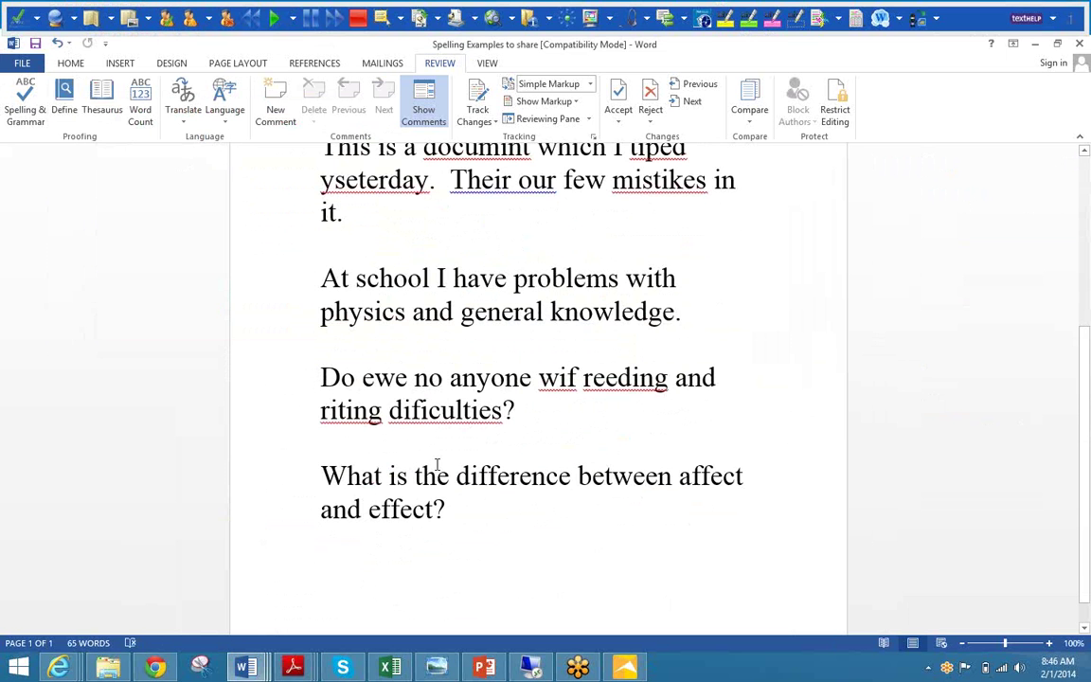
{"action": "key", "text": "shift+Down"}
{"action": "key", "text": "shift+Down"}
{"action": "key", "text": "shift+Down"}
{"action": "key", "text": "shift+Down"}
{"action": "key", "text": "shift+Down"}
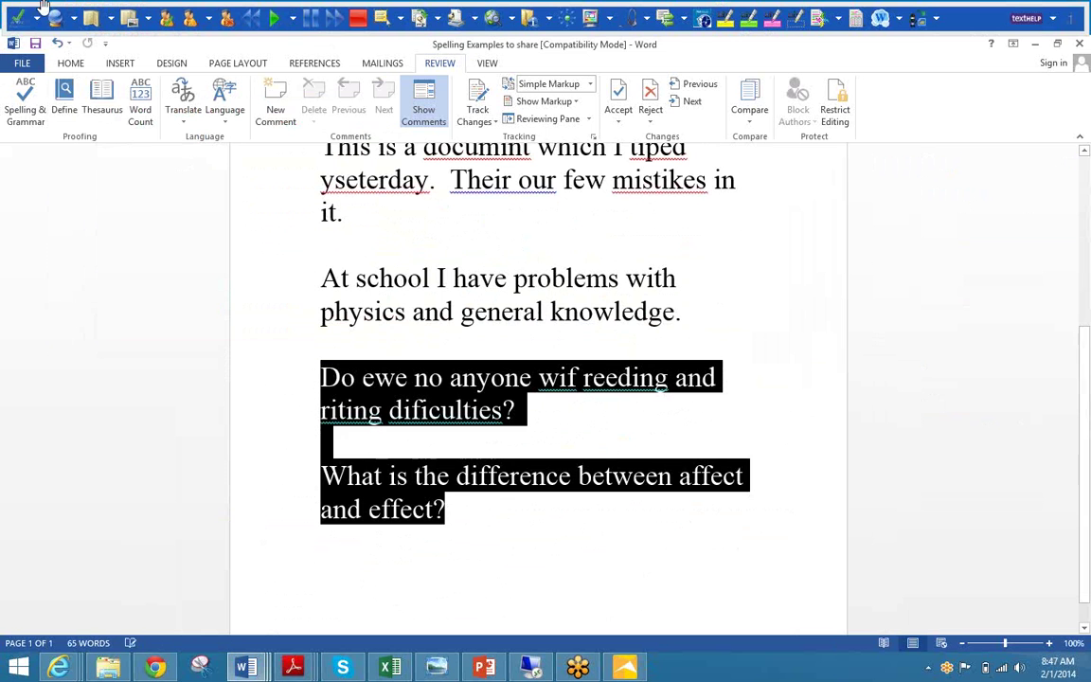
{"action": "left_click", "coordinate": [167, 19]}
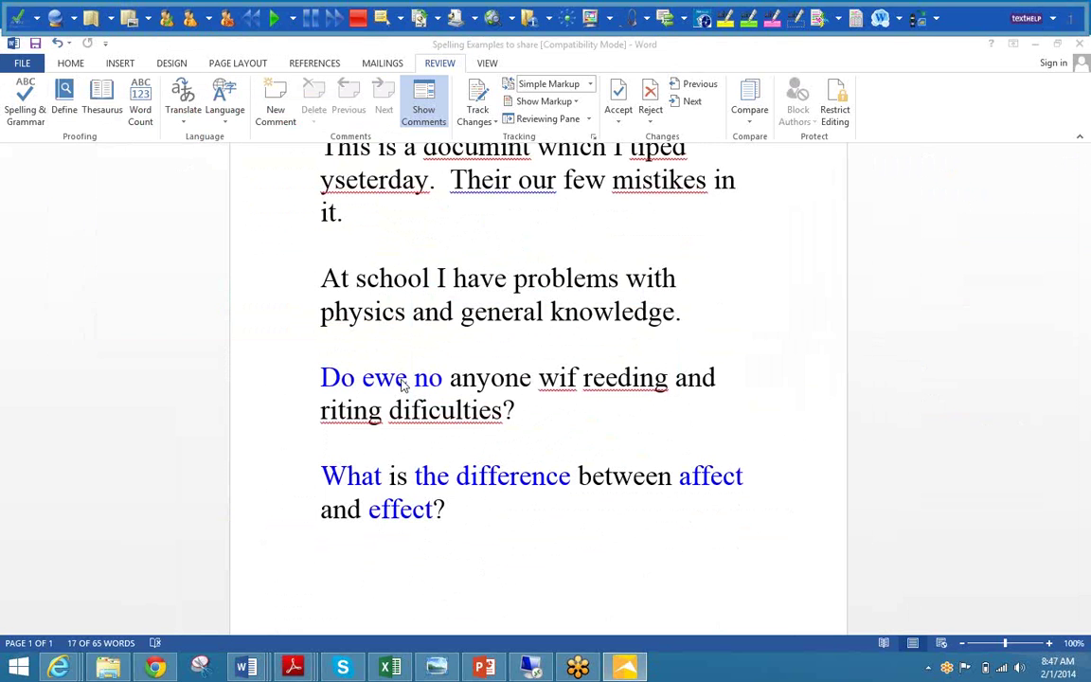
{"action": "left_click", "coordinate": [189, 19]}
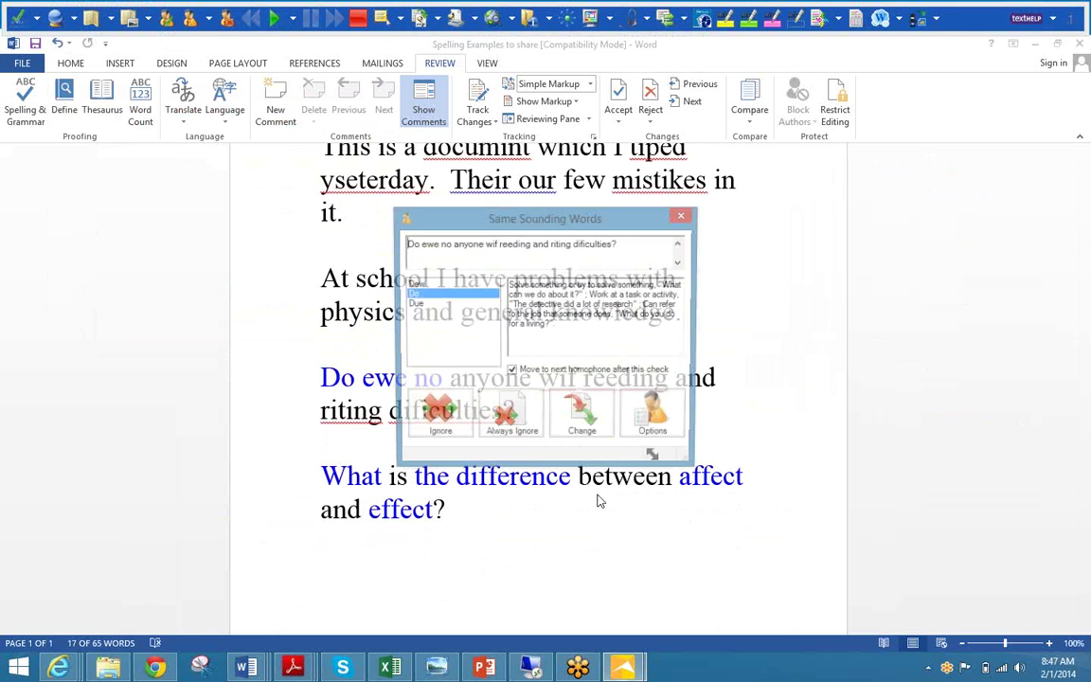
{"action": "left_click_drag", "start_coordinate": [546, 218], "coordinate": [225, 182]}
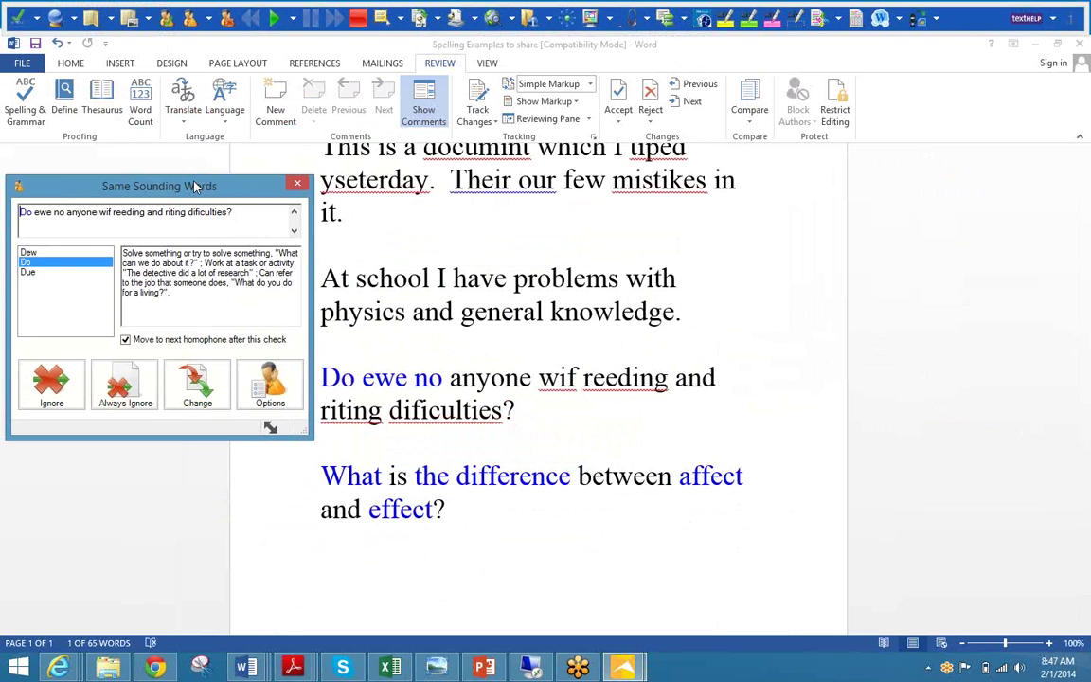
- Compare the definitions of "Dew", "Due" and "Do", listening to the one for "Dew", and ignore the homophone "Do"
{"action": "left_click", "coordinate": [52, 252]}
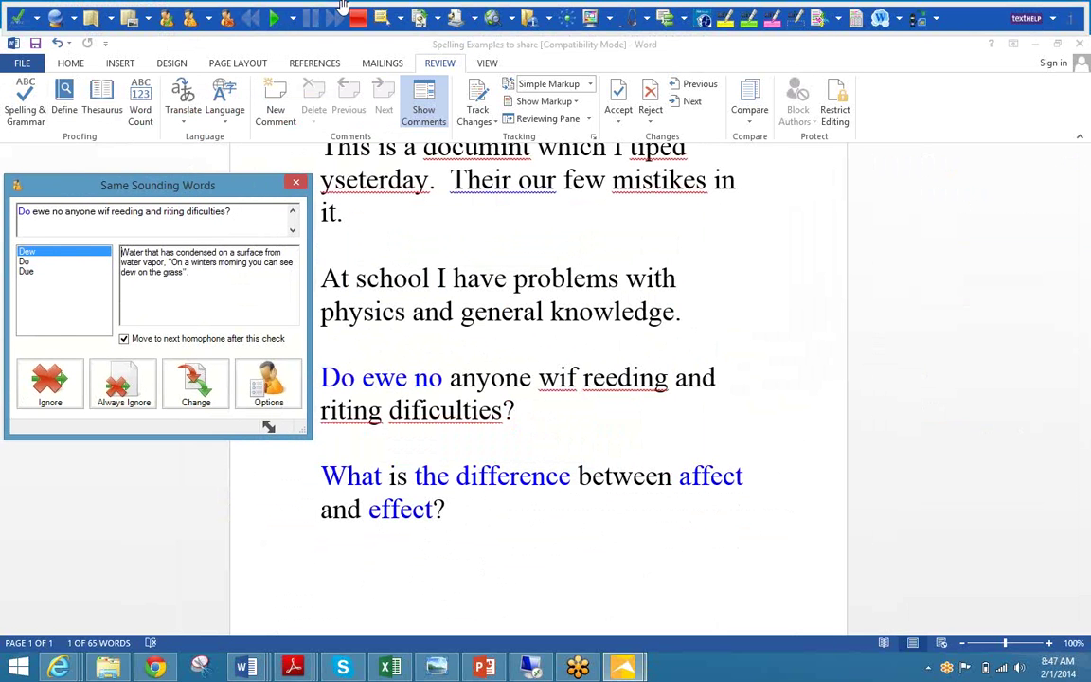
{"action": "left_click", "coordinate": [271, 20]}
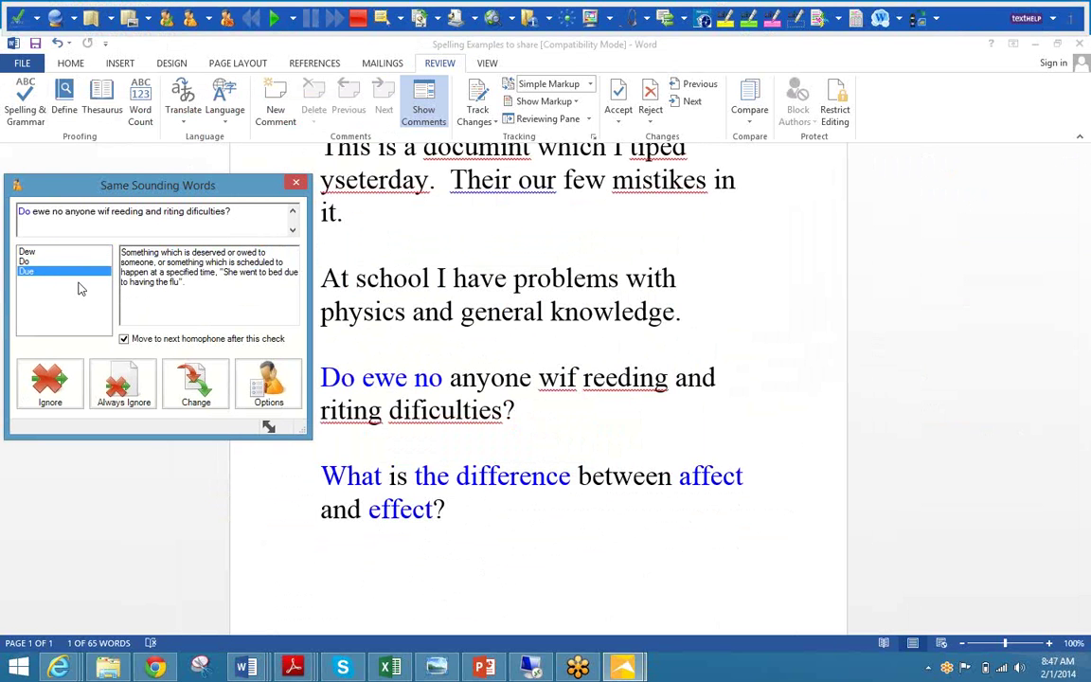
{"action": "left_click", "coordinate": [40, 270]}
{"action": "left_click", "coordinate": [37, 261]}
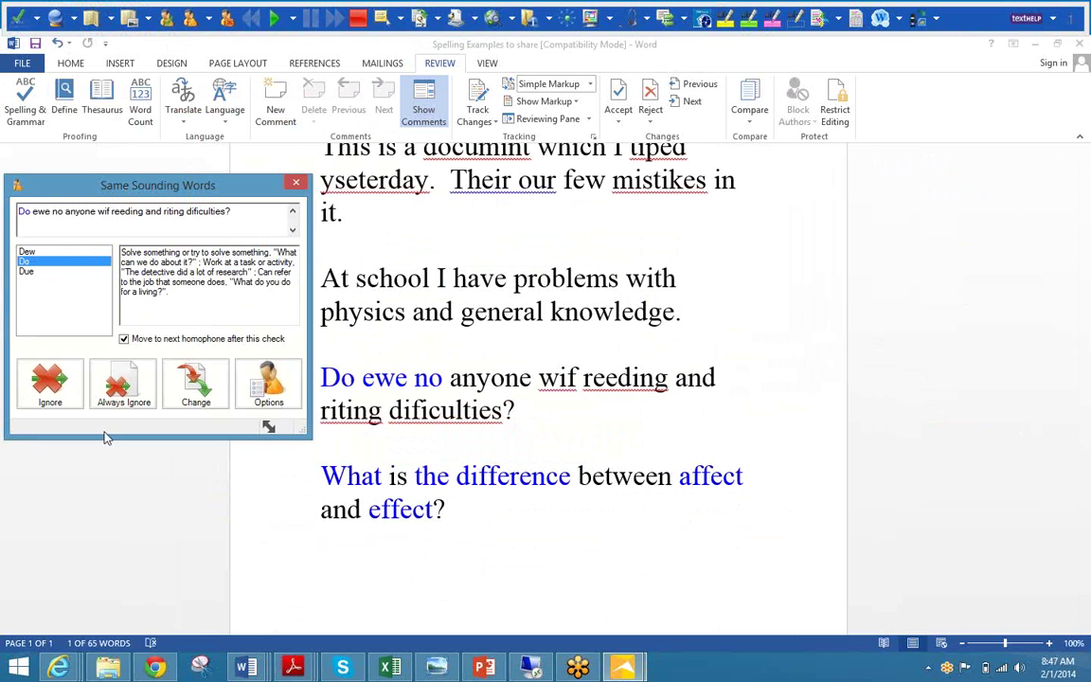
{"action": "left_click", "coordinate": [52, 383]}
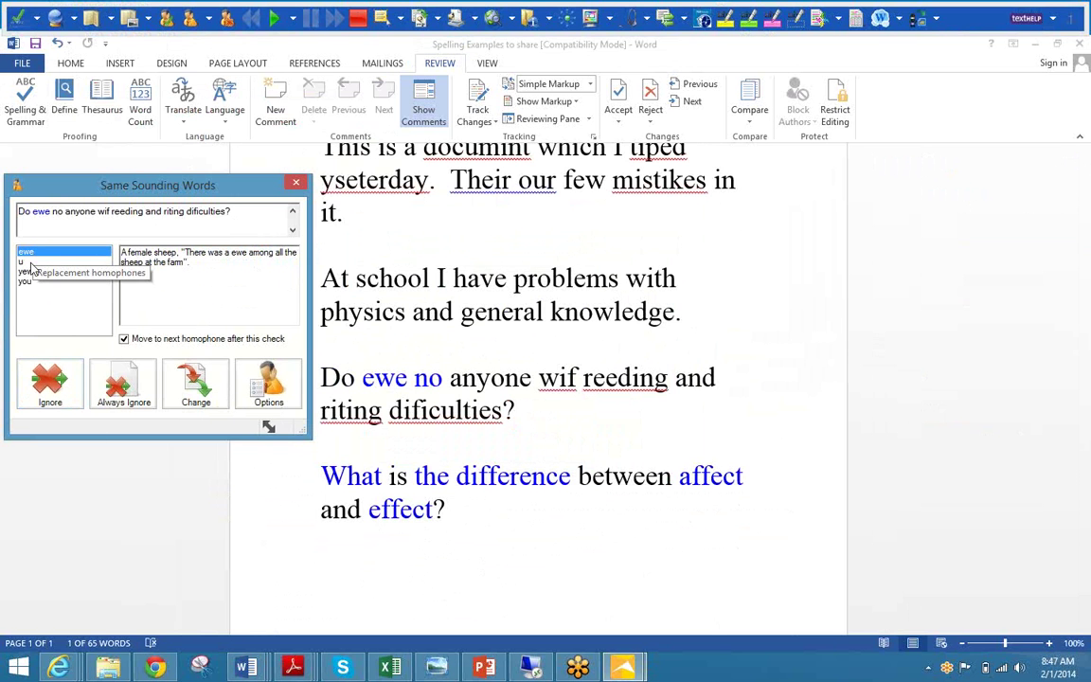
- Review the definitions of "yew" and "you" as alternatives to "ewe", and ignore the homophones "ewe", "no" and "What"
{"action": "left_click", "coordinate": [27, 272]}
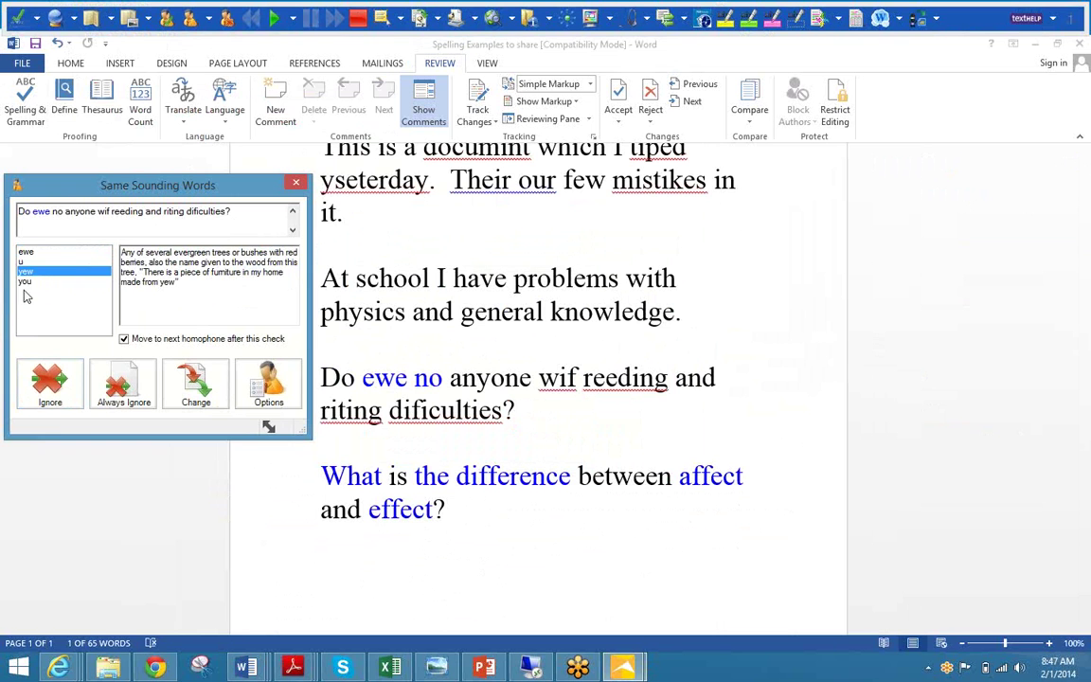
{"action": "left_click", "coordinate": [25, 281]}
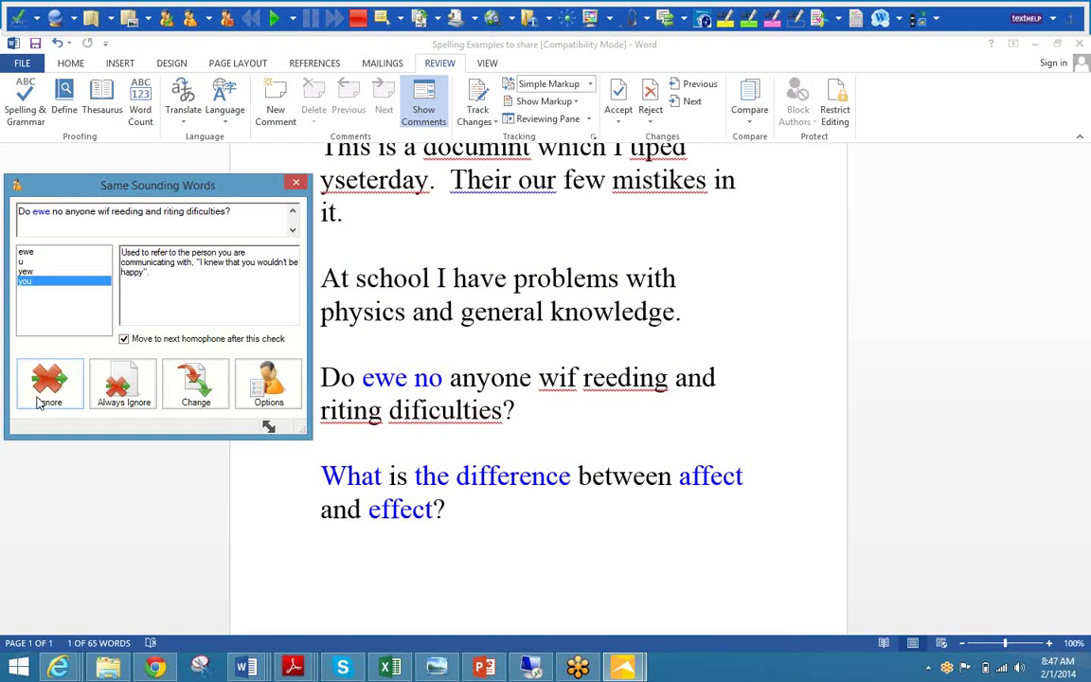
{"action": "left_click", "coordinate": [46, 392]}
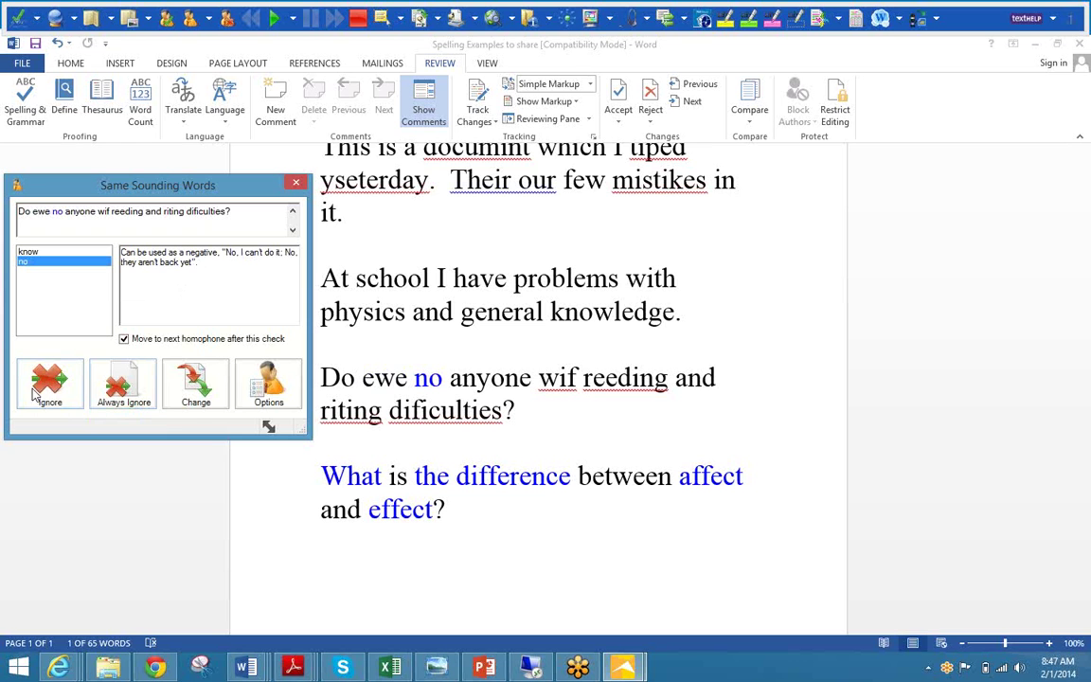
{"action": "left_click", "coordinate": [35, 392]}
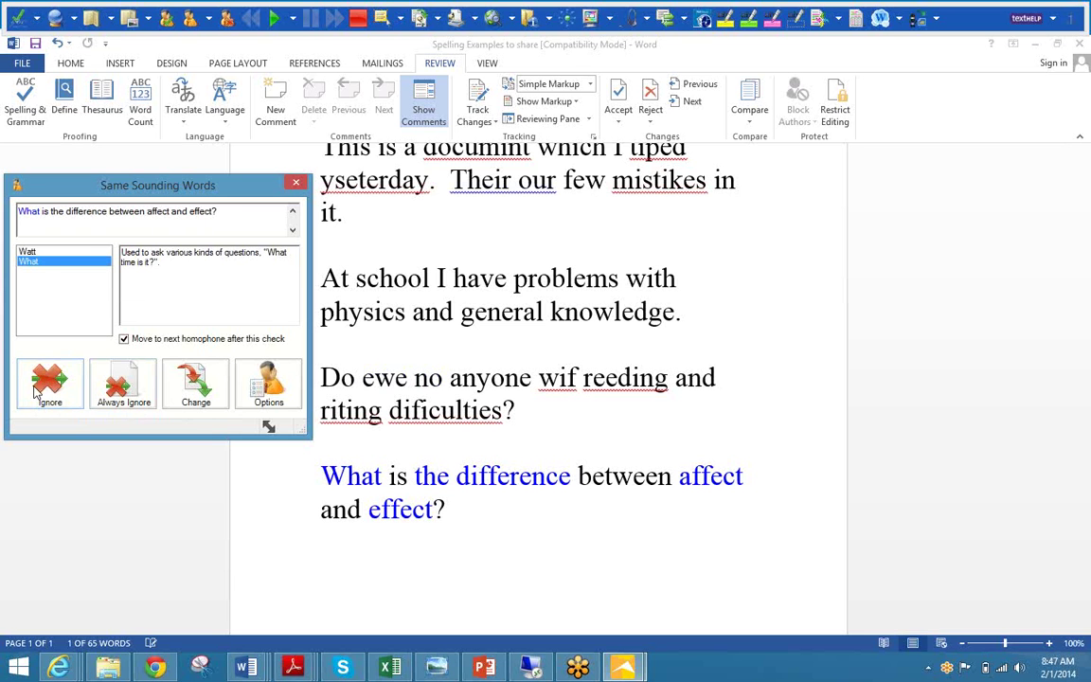
{"action": "left_click", "coordinate": [35, 392]}
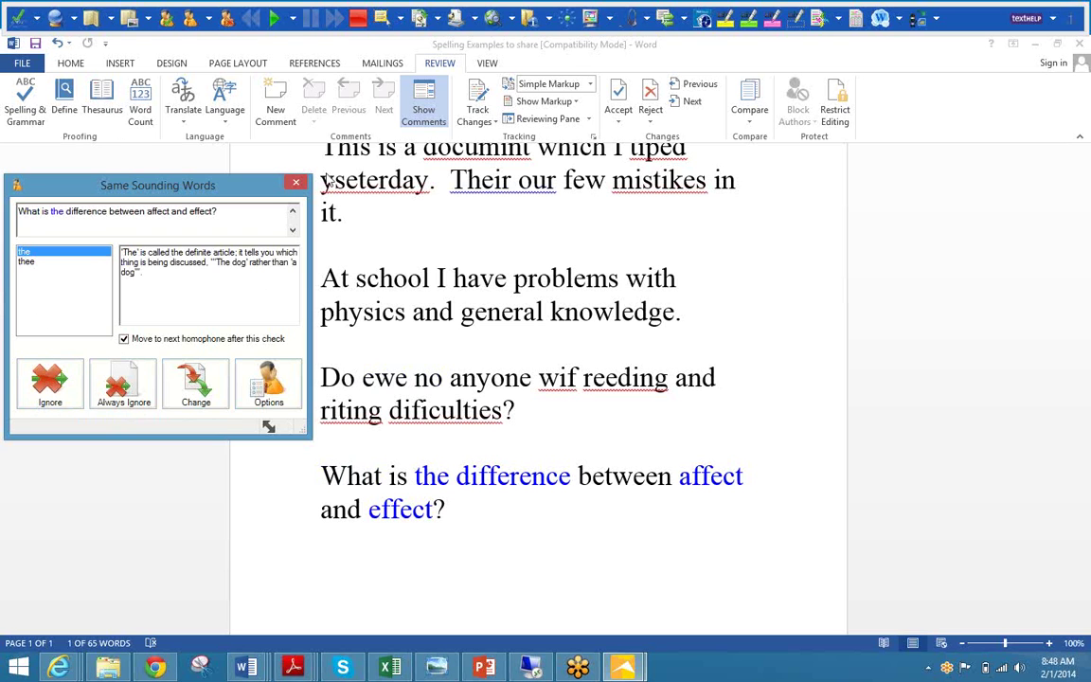
- Close the Same Sounding Words check and switch to the slide show's "Basics of Writing-Conventions" slide
{"action": "key", "text": "Escape"}
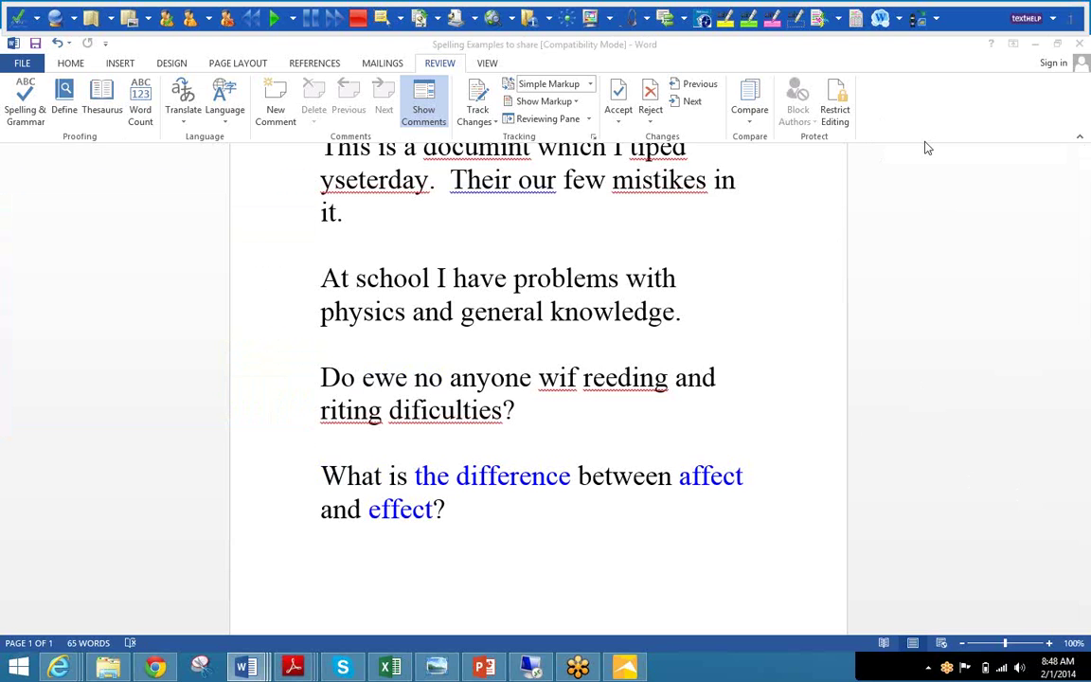
{"action": "key", "text": "alt+Tab"}
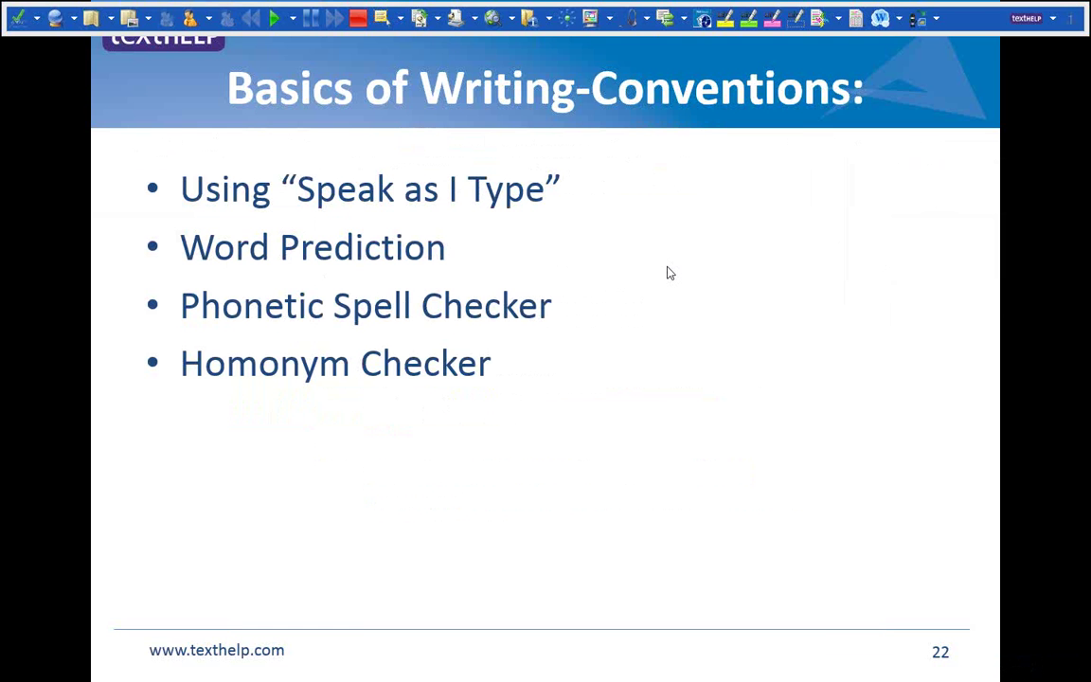